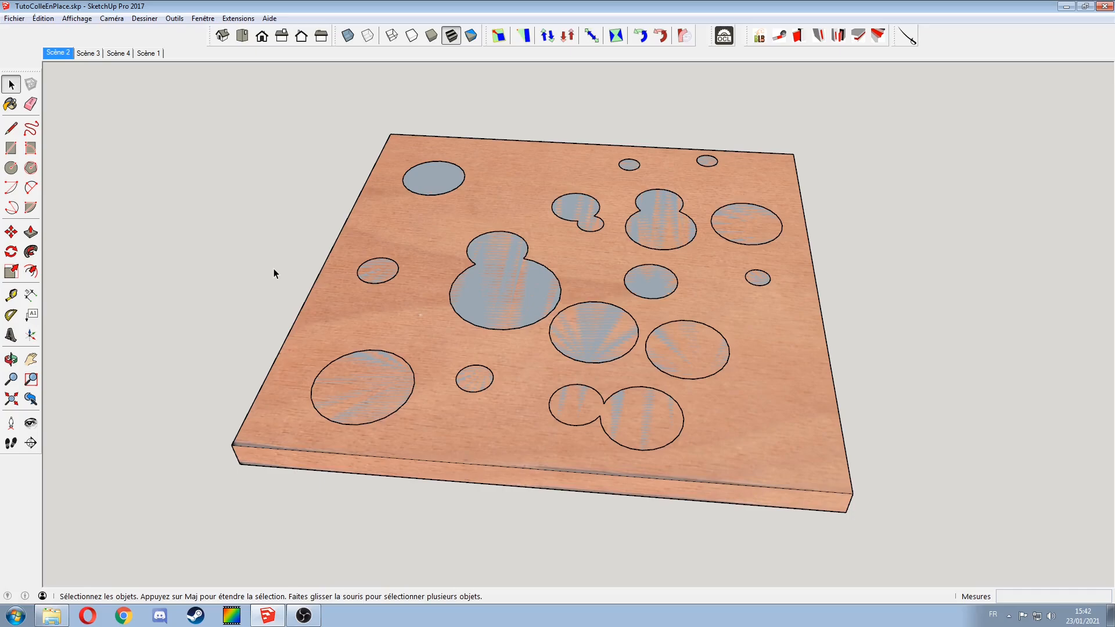
Step: Draw a circle of about 36 mm radius near the board's front right corner, overlapping the neighbouring circle
middle_drag(217, 276, 294, 262)
scroll(352, 295, down, 2)
scroll(414, 319, up, 3)
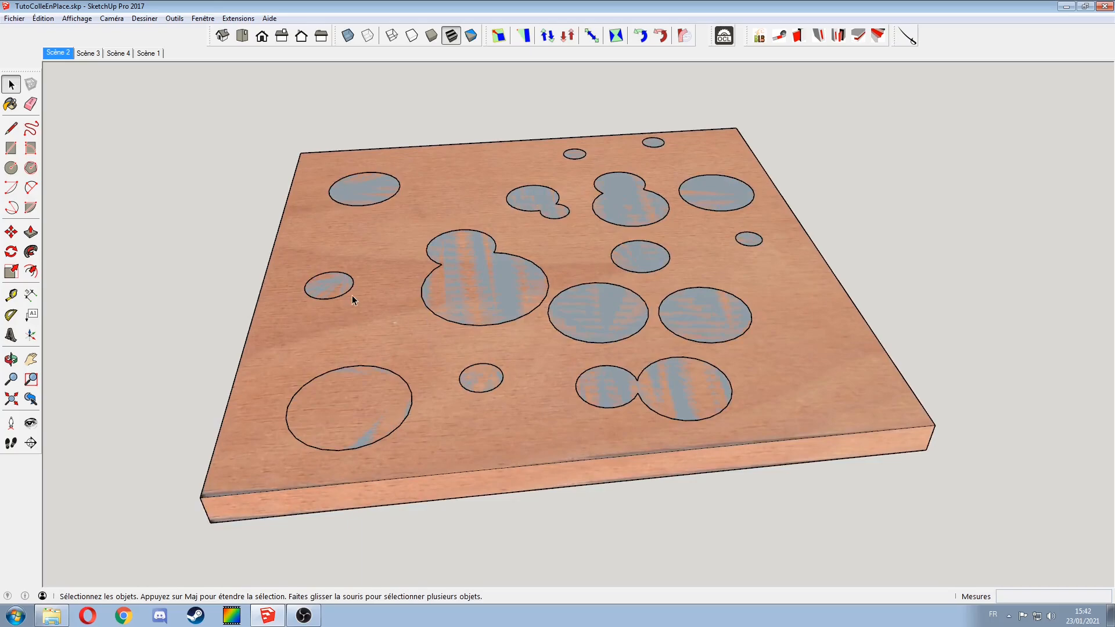
key(c)
click(787, 360)
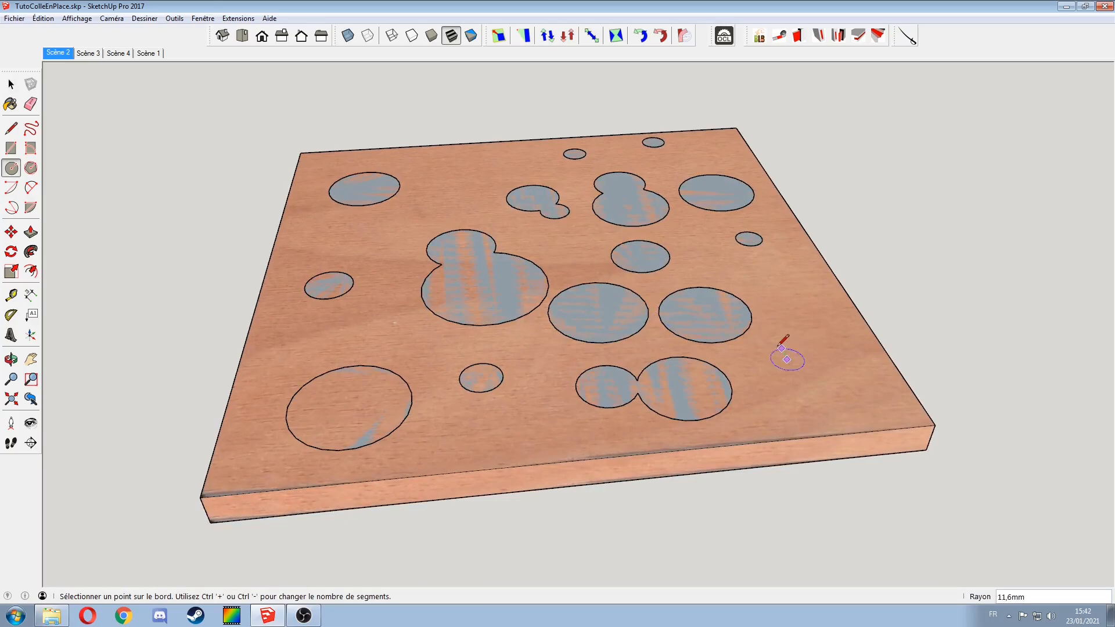
click(755, 329)
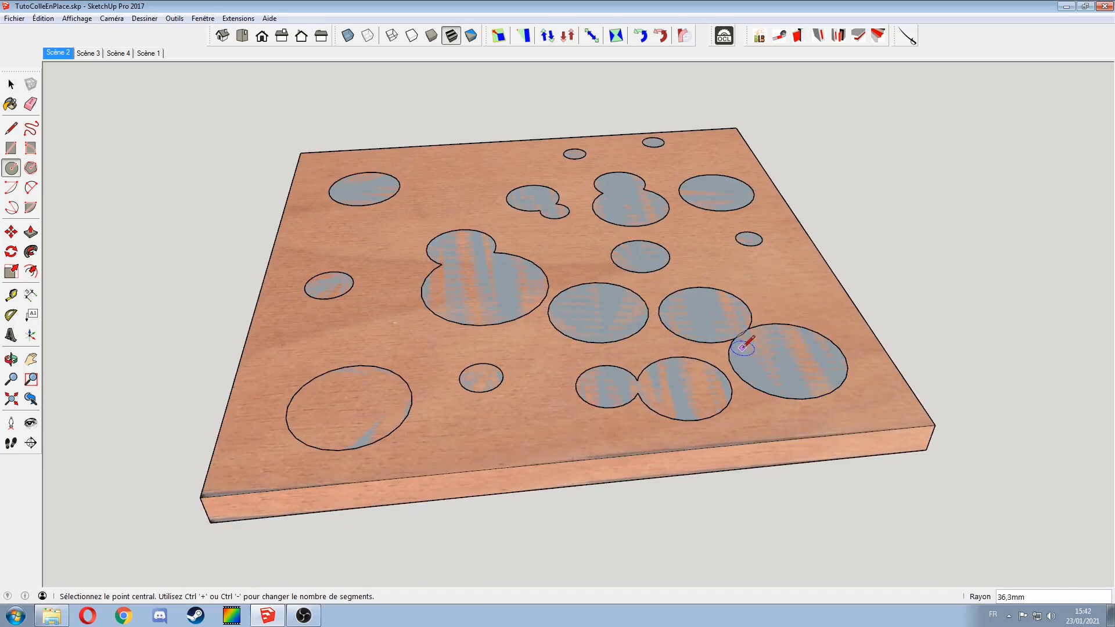
Step: Erase the overlapping arcs between the new circle and its neighbour to merge them into one shape
key(e)
scroll(740, 349, up, 2)
drag(749, 338, 732, 320)
middle_drag(665, 273, 697, 453)
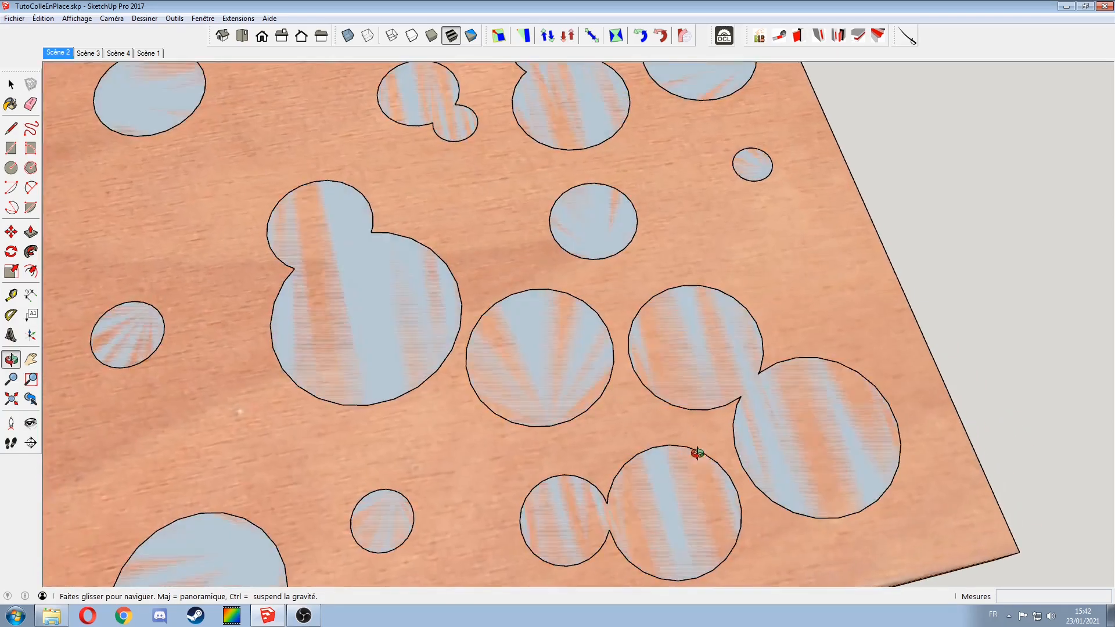
scroll(556, 296, down, 3)
scroll(556, 297, down, 3)
middle_drag(575, 305, 563, 301)
scroll(540, 291, up, 3)
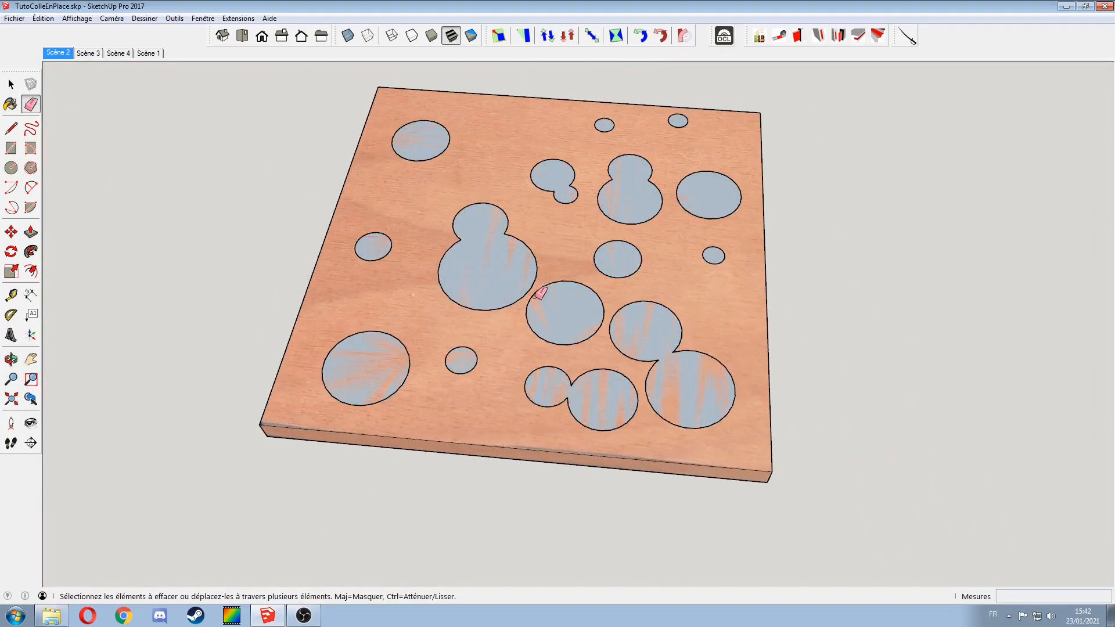
Step: Open the board component to examine whether the circles belong to it, and close it again
key(space)
click(494, 395)
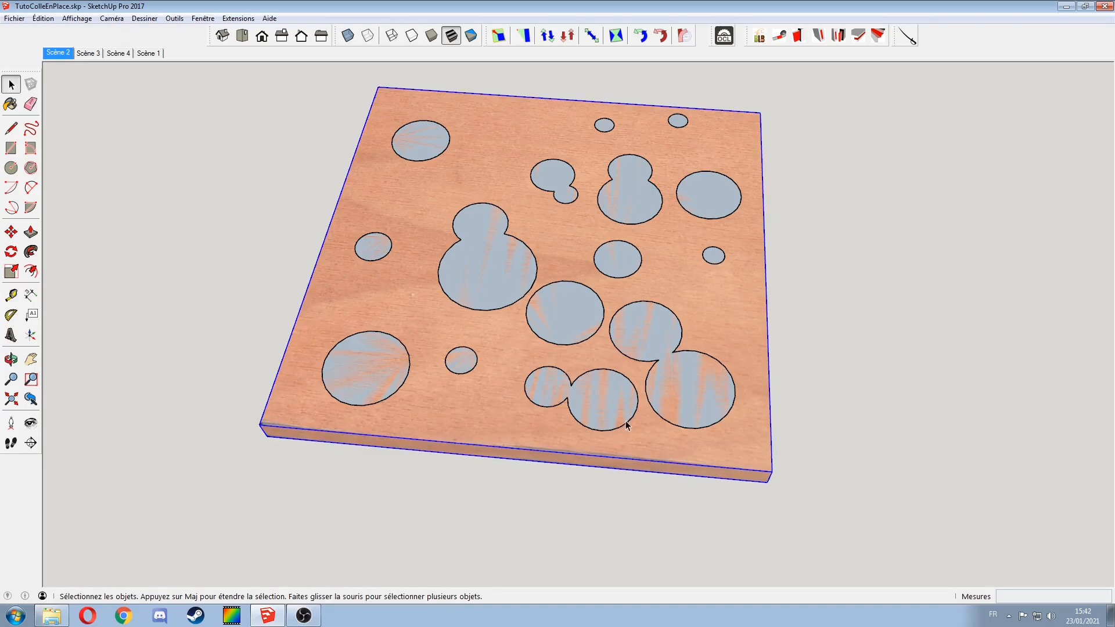
double_click(488, 394)
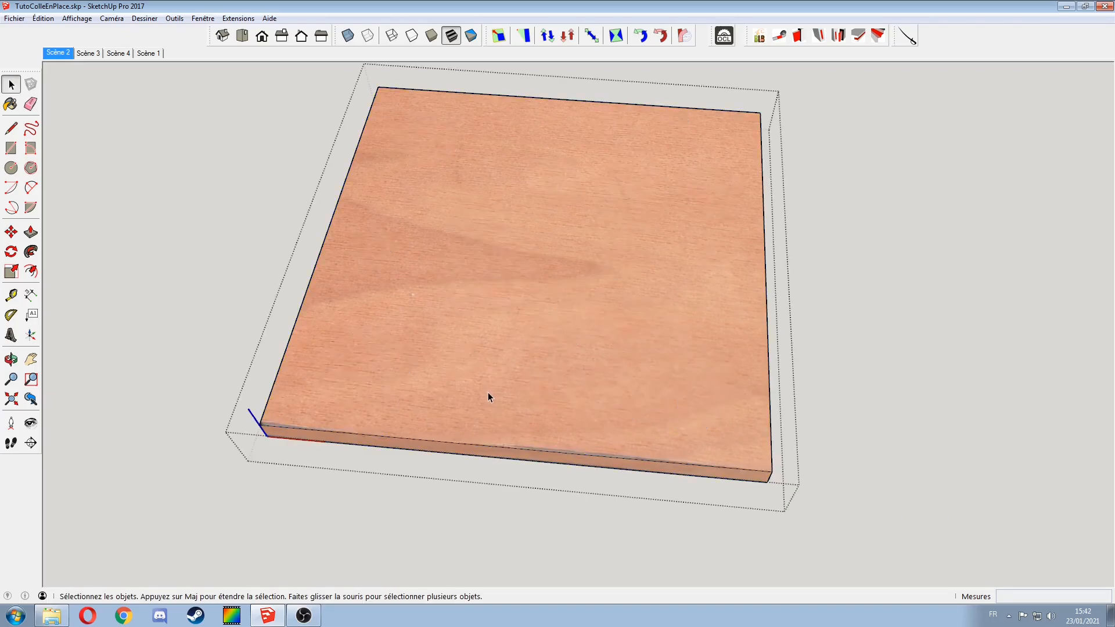
click(883, 373)
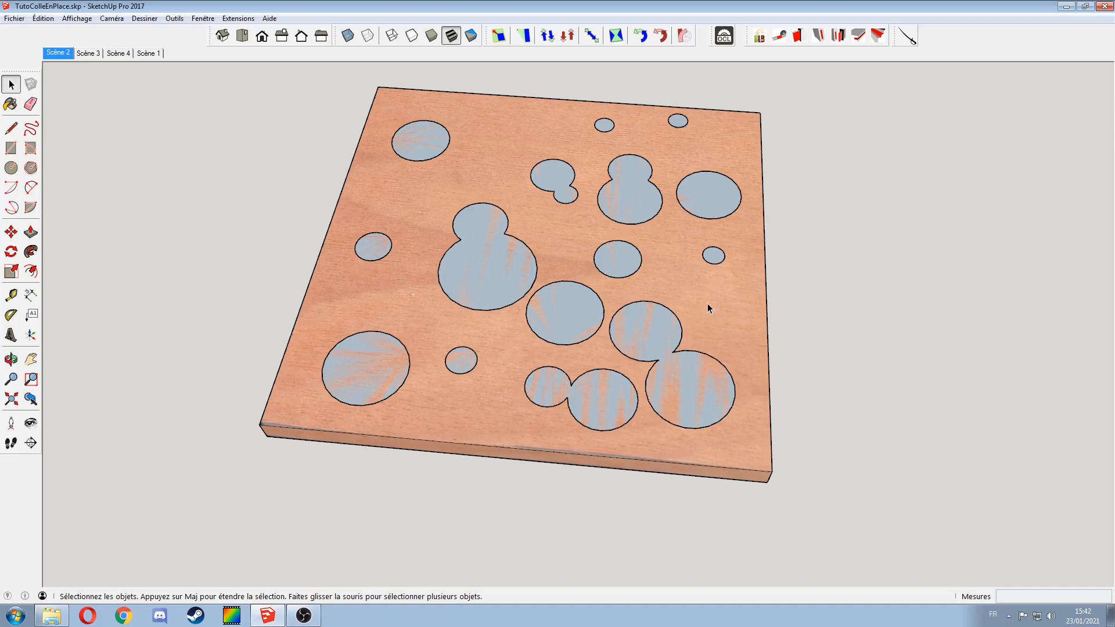
Step: Select all the circular shapes on the board without the board itself and cut them to the clipboard
scroll(707, 308, down, 3)
middle_drag(706, 308, 662, 145)
drag(461, 167, 761, 390)
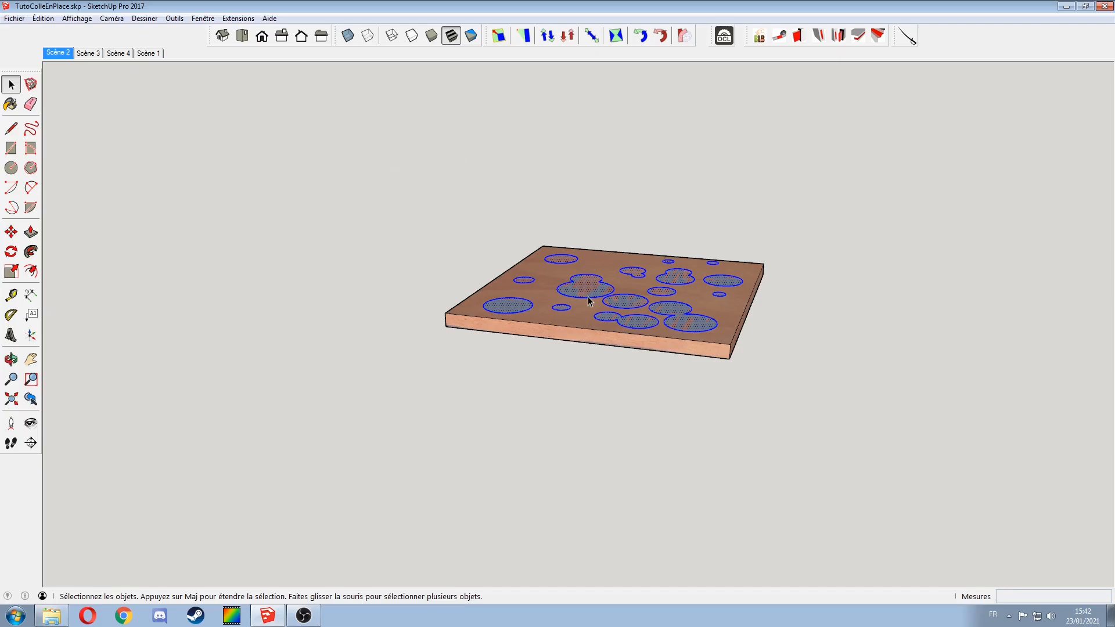
click(43, 18)
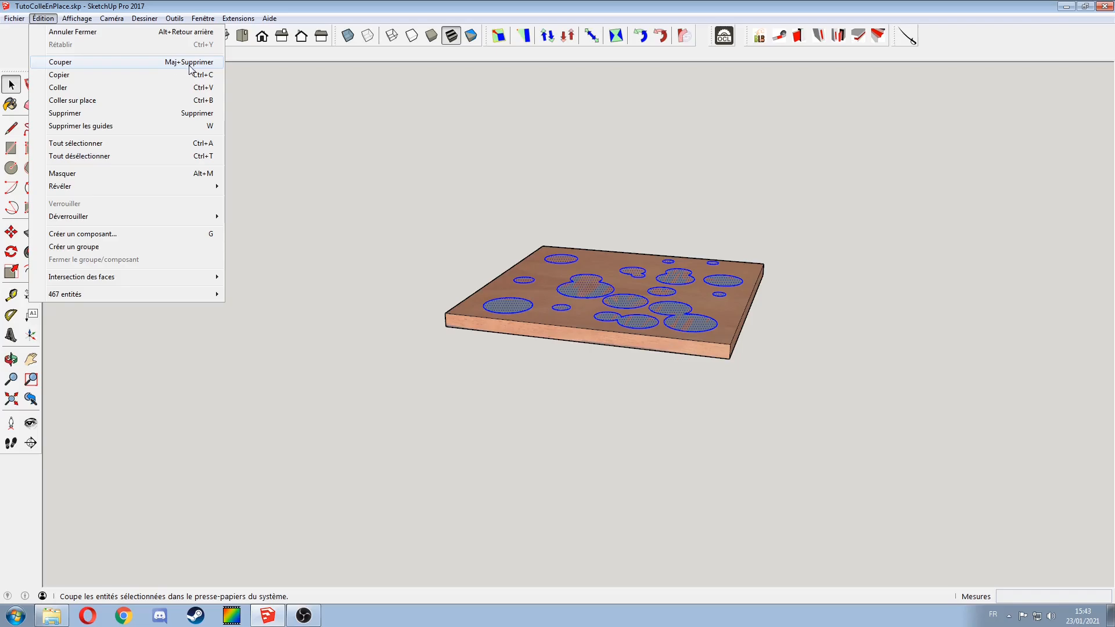
click(396, 228)
drag(468, 175, 754, 412)
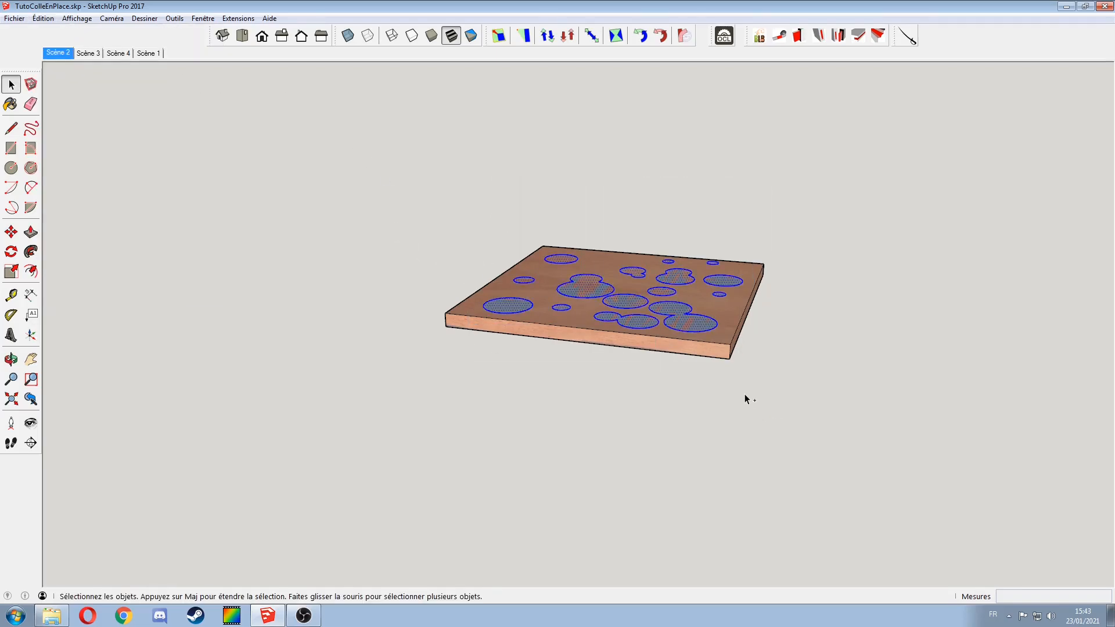
key(ctrl+x)
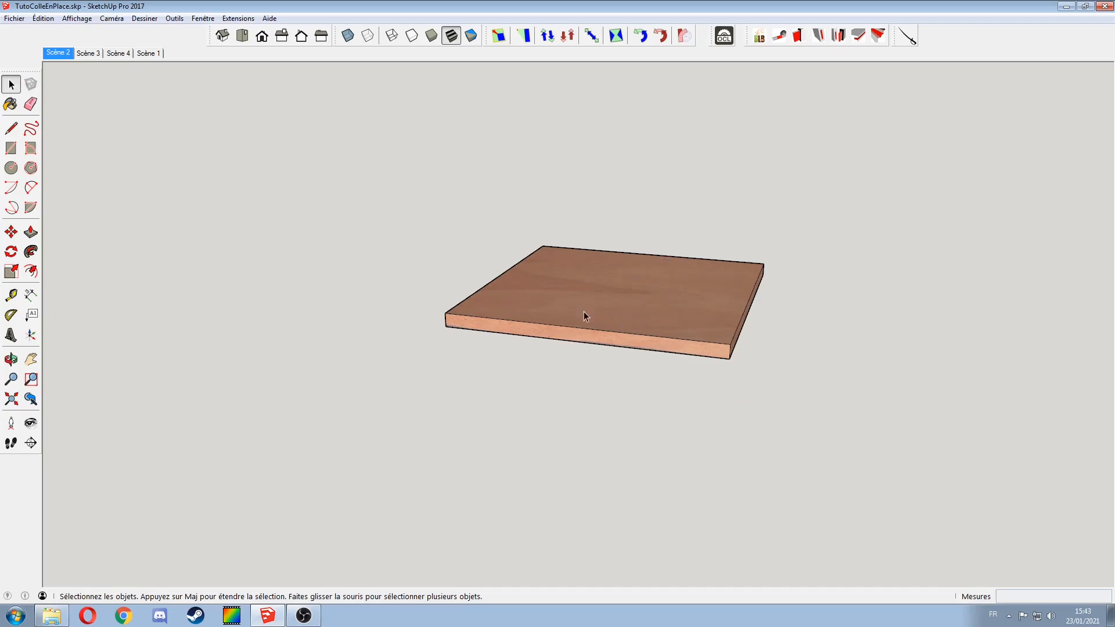
Step: Open the board component for editing and paste the cut circles in place on its top face
triple_click(615, 293)
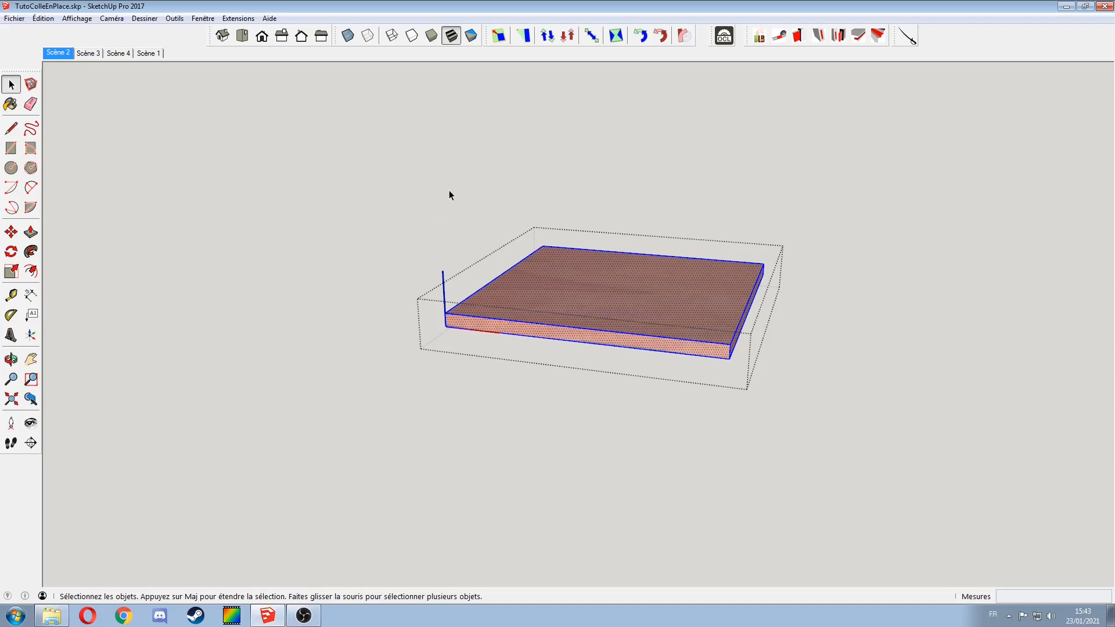
click(43, 18)
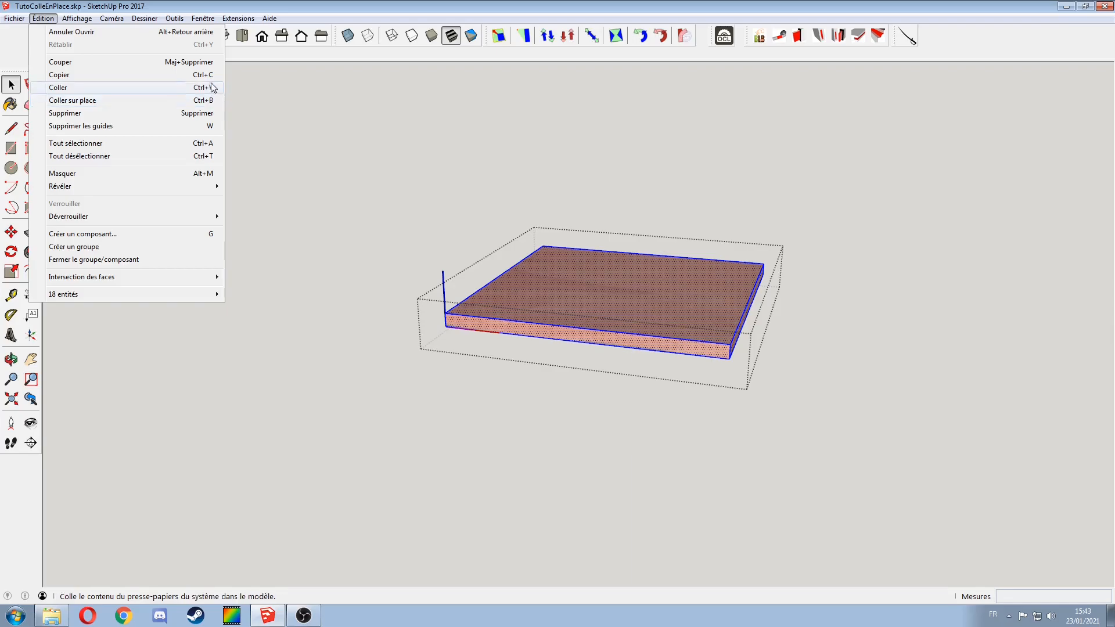
click(458, 243)
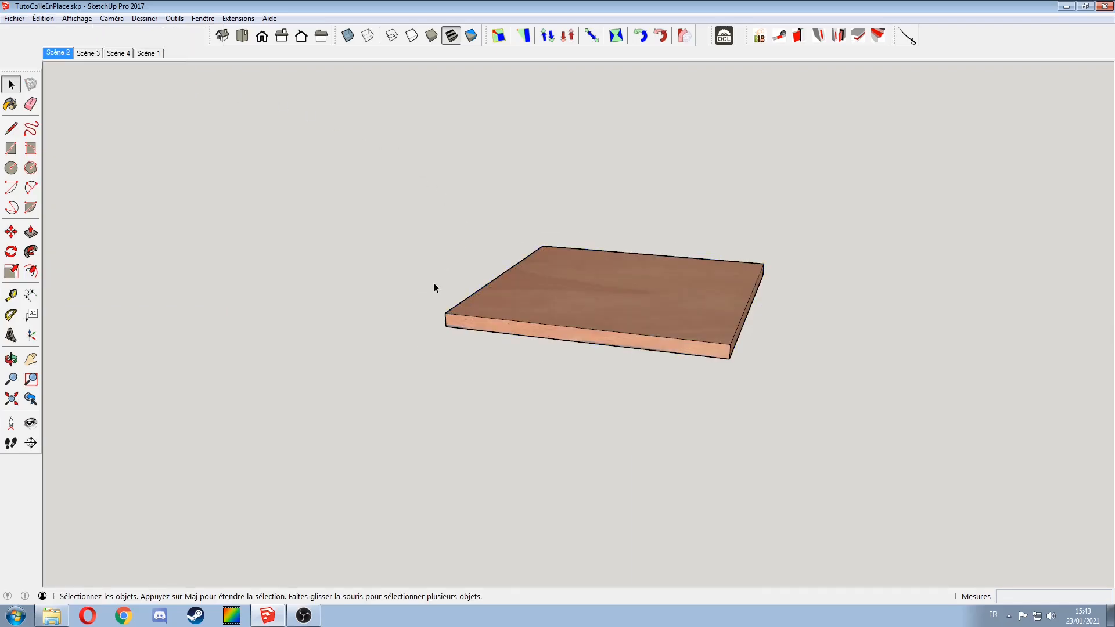
click(555, 312)
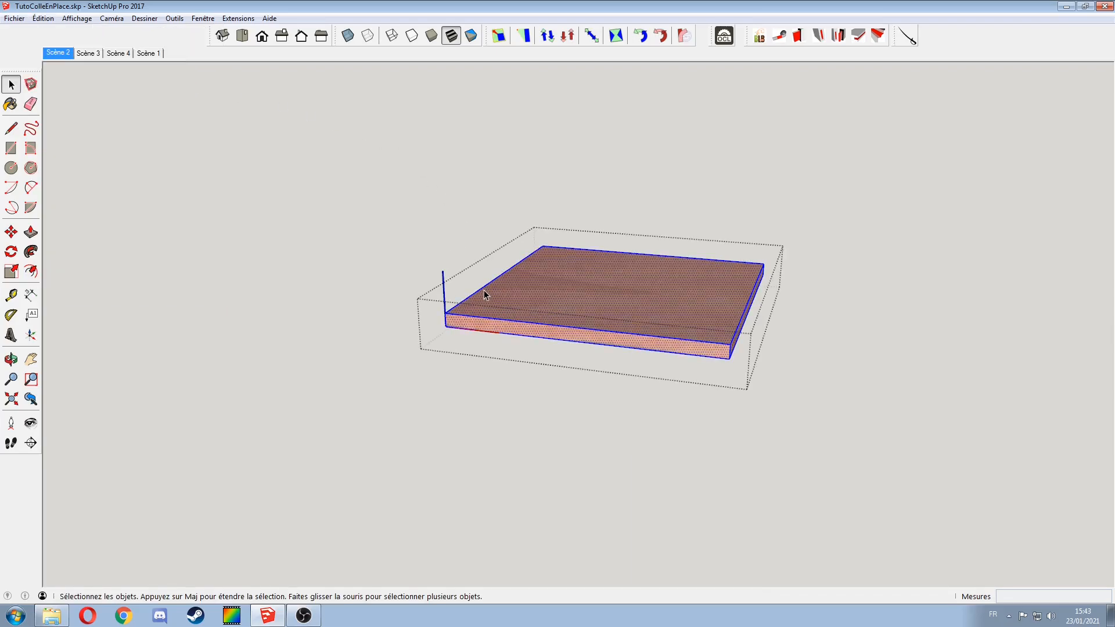
key(ctrl+shift+v)
middle_drag(546, 281, 542, 307)
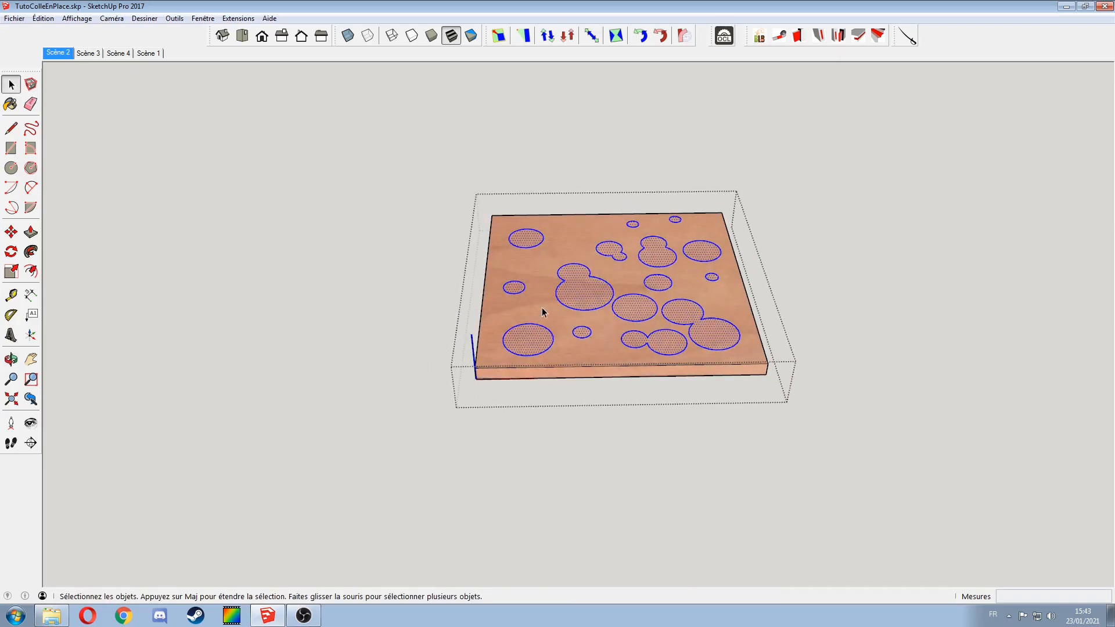
scroll(543, 309, up, 3)
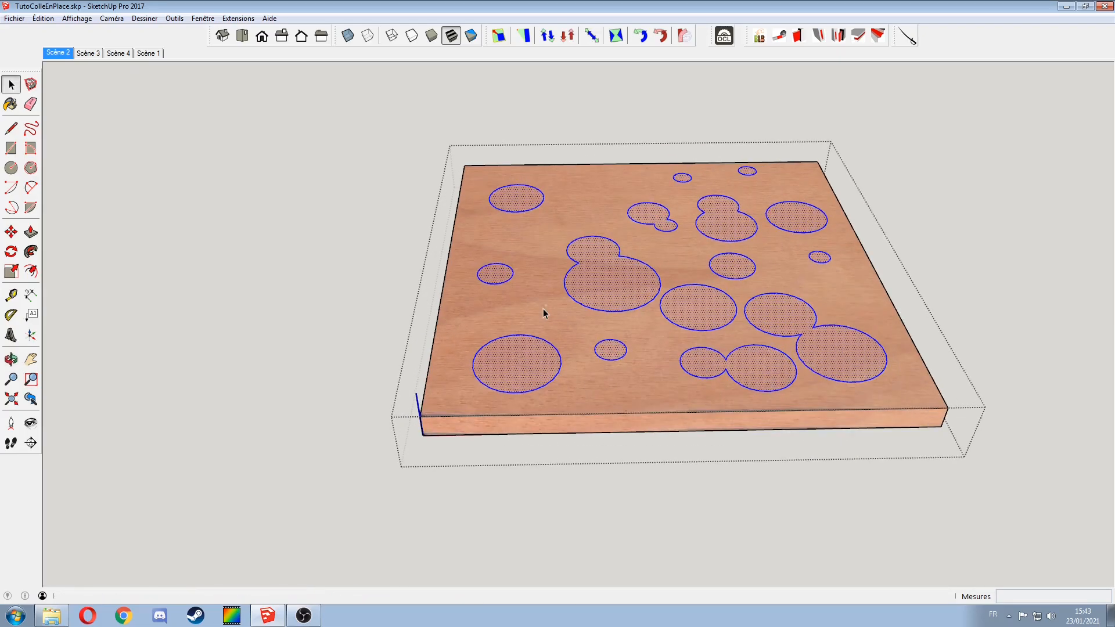
Step: Push the large front left circle through the board's thickness and repeat this on the nearby small circles and large double-circle shape
key(p)
click(511, 376)
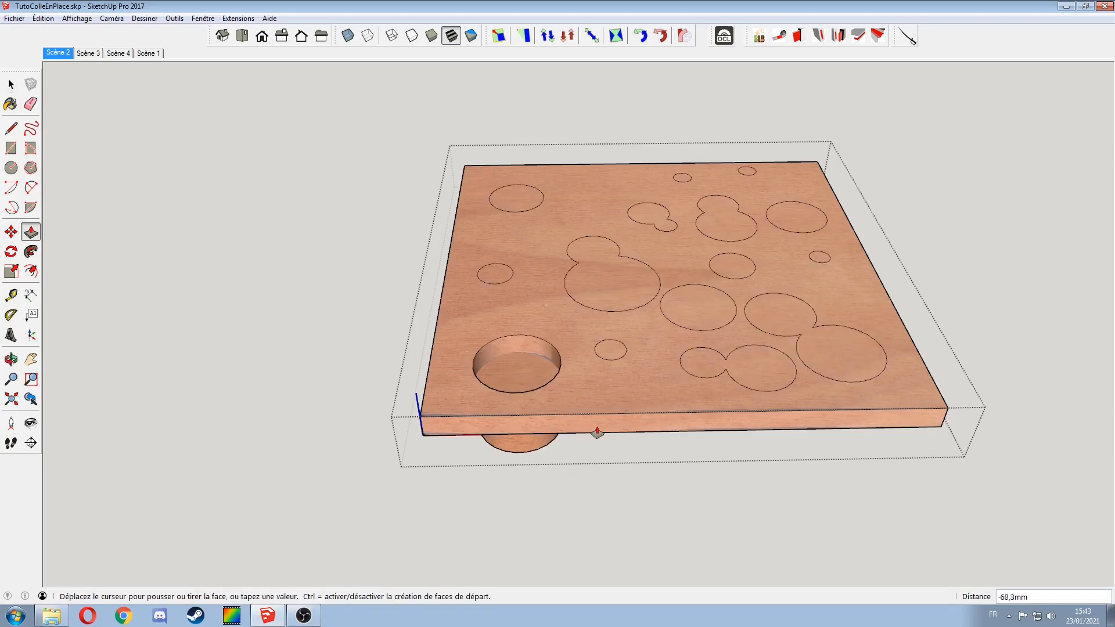
click(606, 435)
double_click(606, 348)
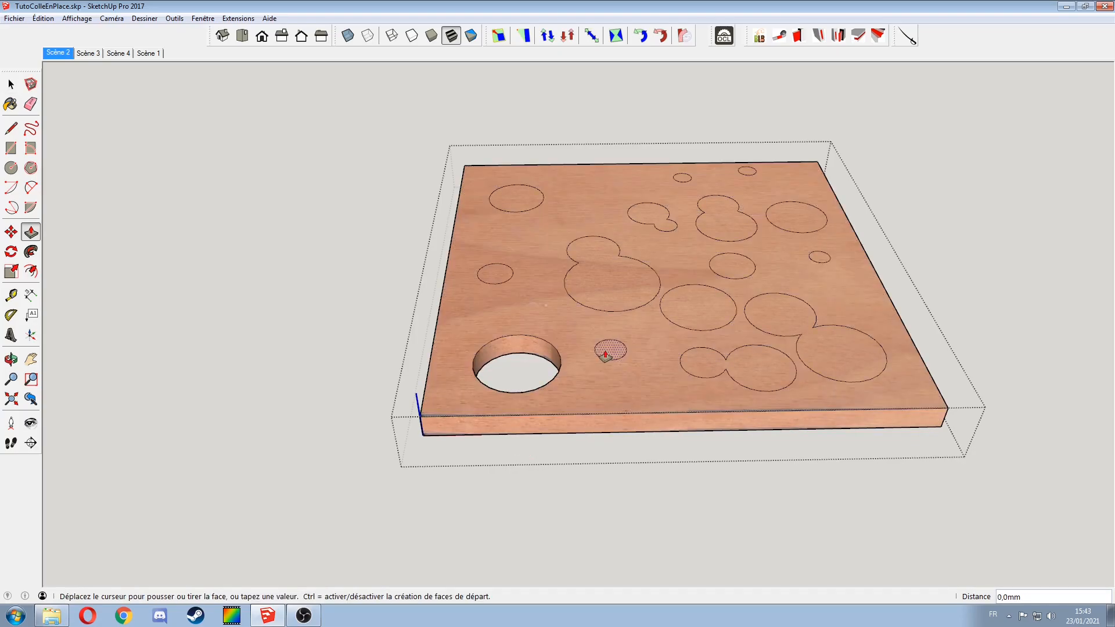
double_click(601, 302)
double_click(496, 273)
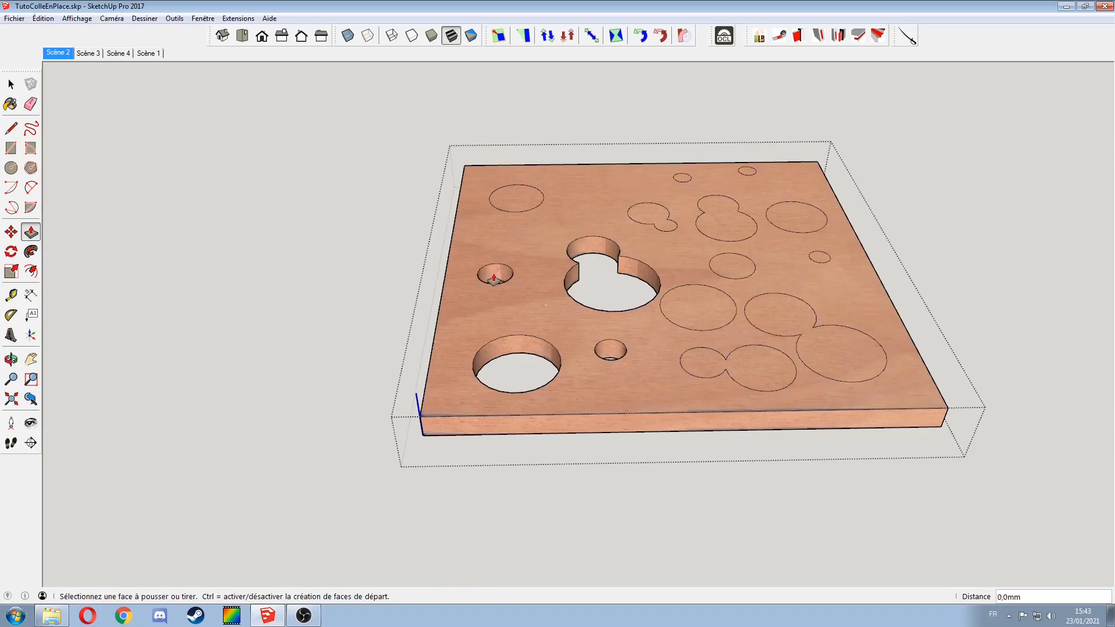
Step: Repeat the same Push/Pull depth on the remaining circular shapes to pierce them through the board
double_click(516, 199)
double_click(650, 216)
double_click(726, 225)
double_click(683, 179)
double_click(747, 172)
double_click(803, 223)
double_click(819, 257)
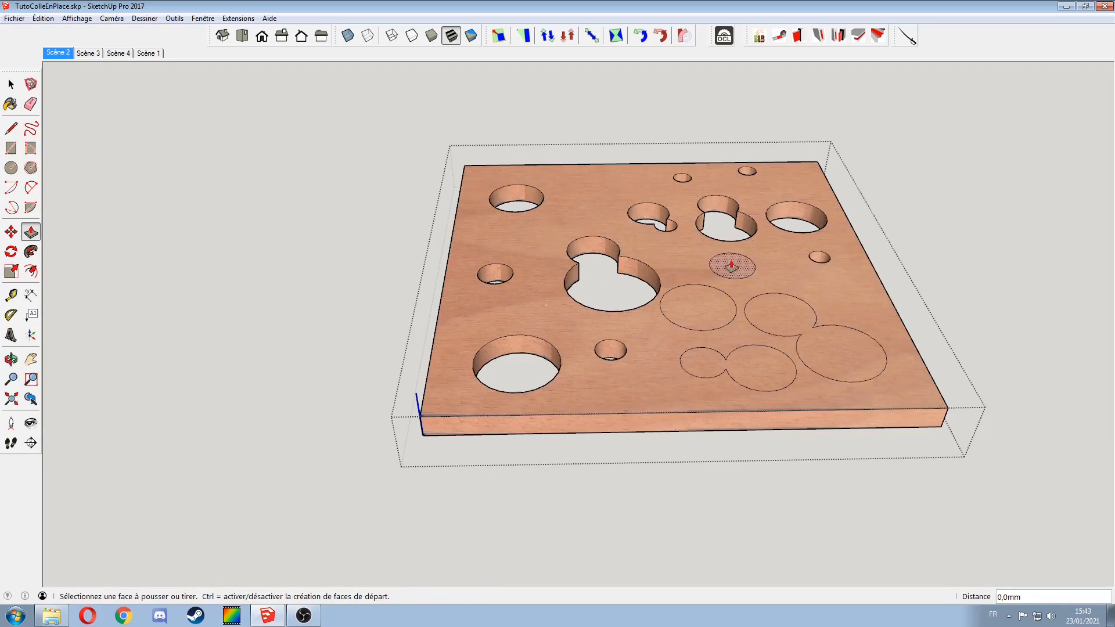
double_click(733, 266)
double_click(700, 309)
double_click(760, 343)
Step: Close the board component and switch to Scène 3
middle_drag(760, 343, 935, 381)
key(space)
click(370, 265)
middle_drag(369, 264, 323, 238)
click(92, 54)
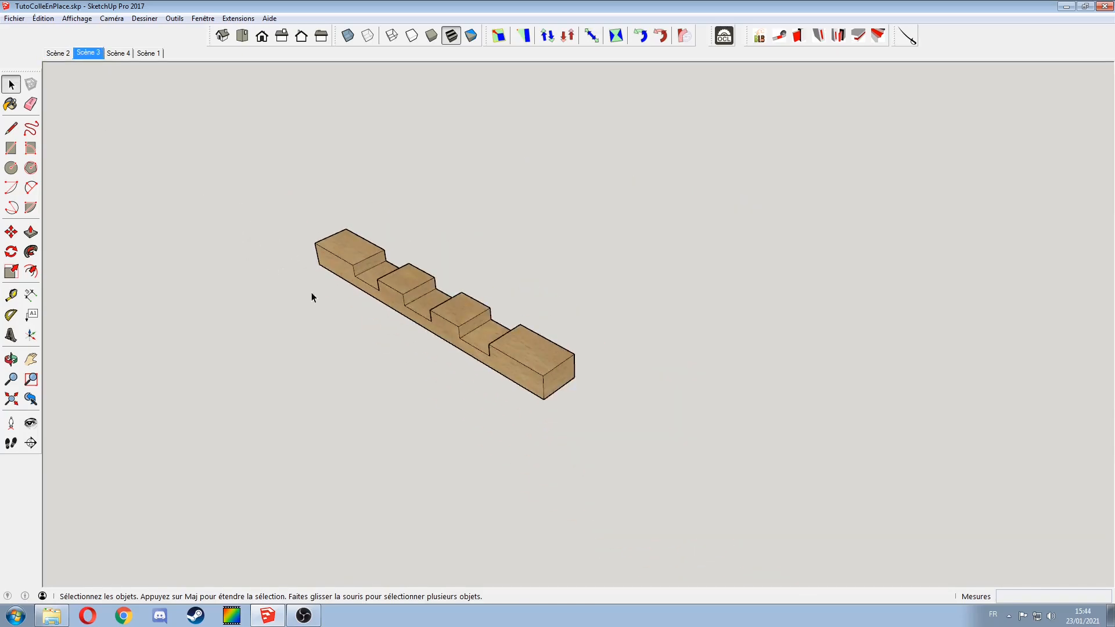
Step: Copy the notched beam sideways by 60 mm and multiply the copy by 2 at the same spacing
click(529, 373)
key(m)
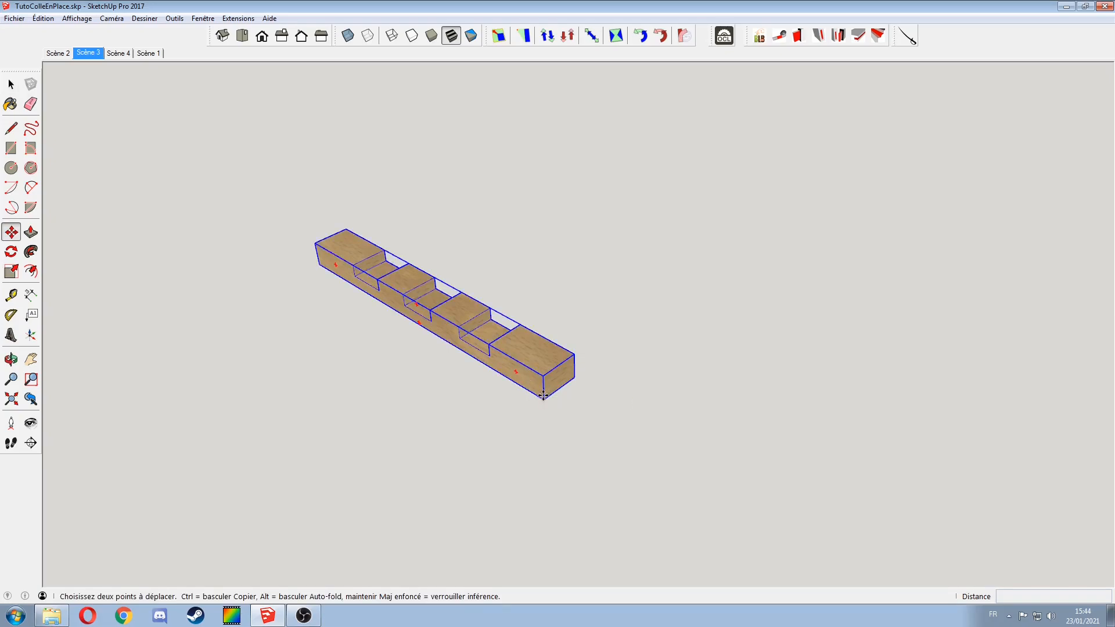
click(543, 396)
key(ctrl)
click(608, 351)
text(60)
key(Return)
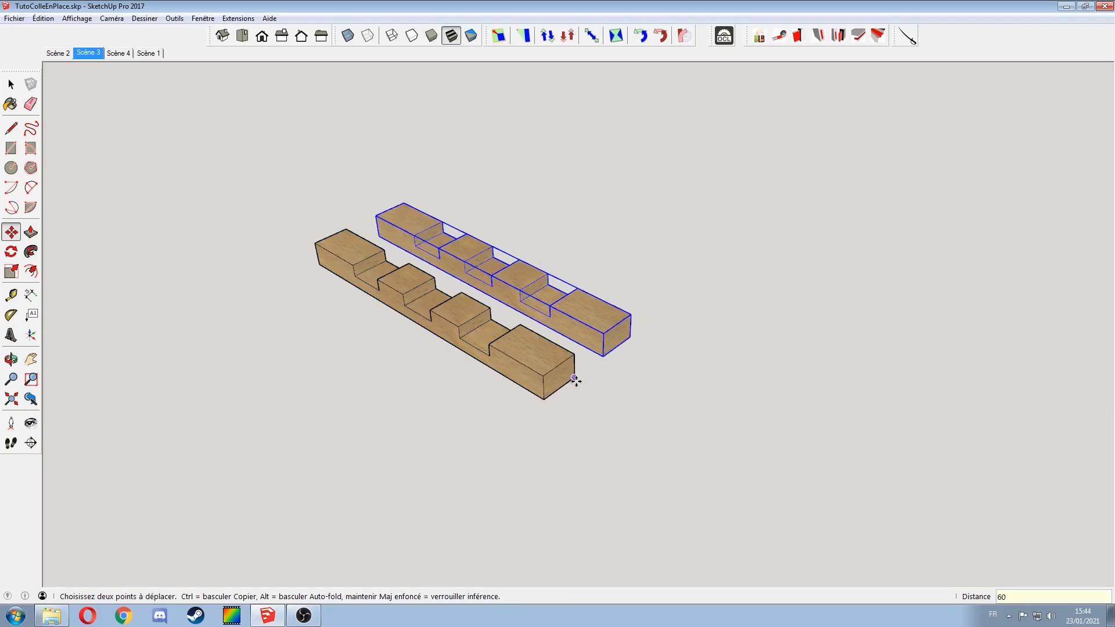
text(*2)
key(Return)
key(space)
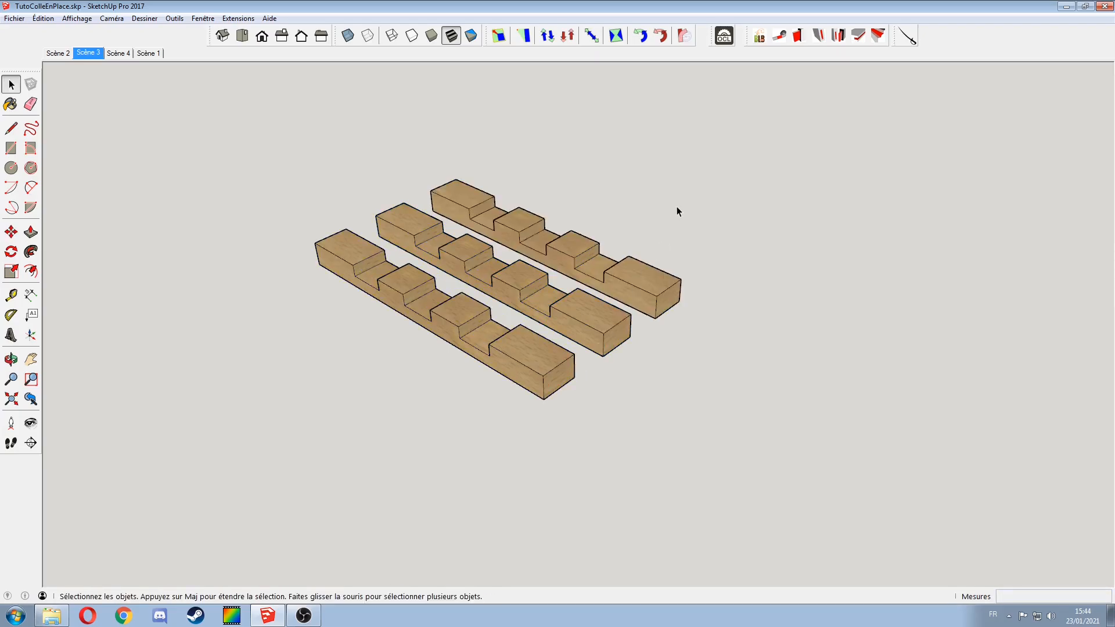
Step: Select all three beams and draw a diagonal line between opposite corners of the middle beam's central notch
drag(677, 206, 318, 426)
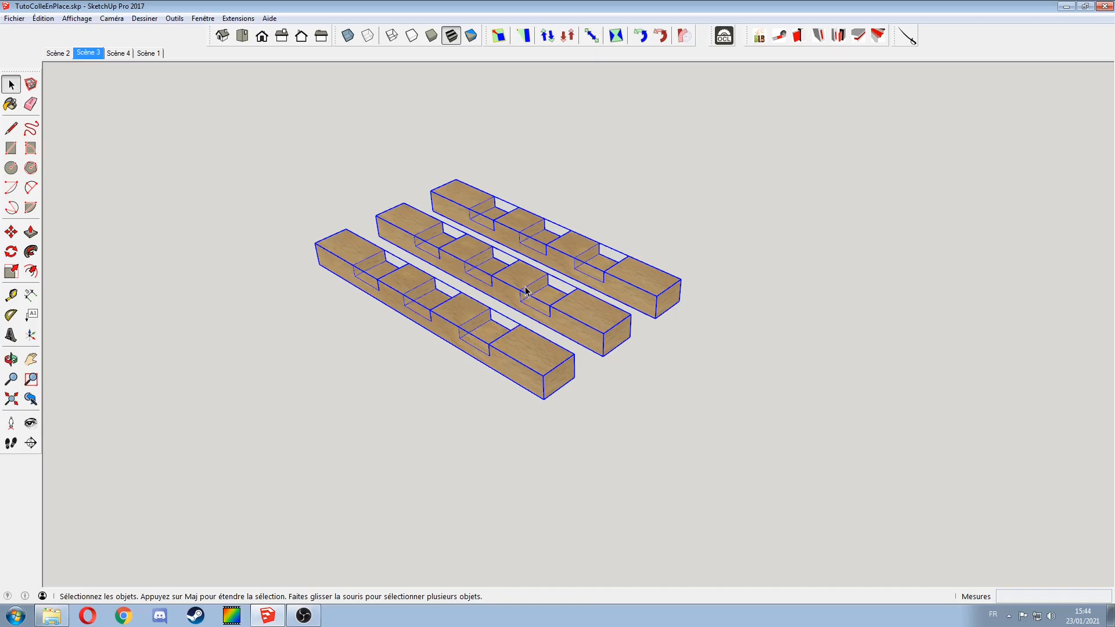
scroll(525, 290, up, 3)
middle_drag(520, 277, 577, 292)
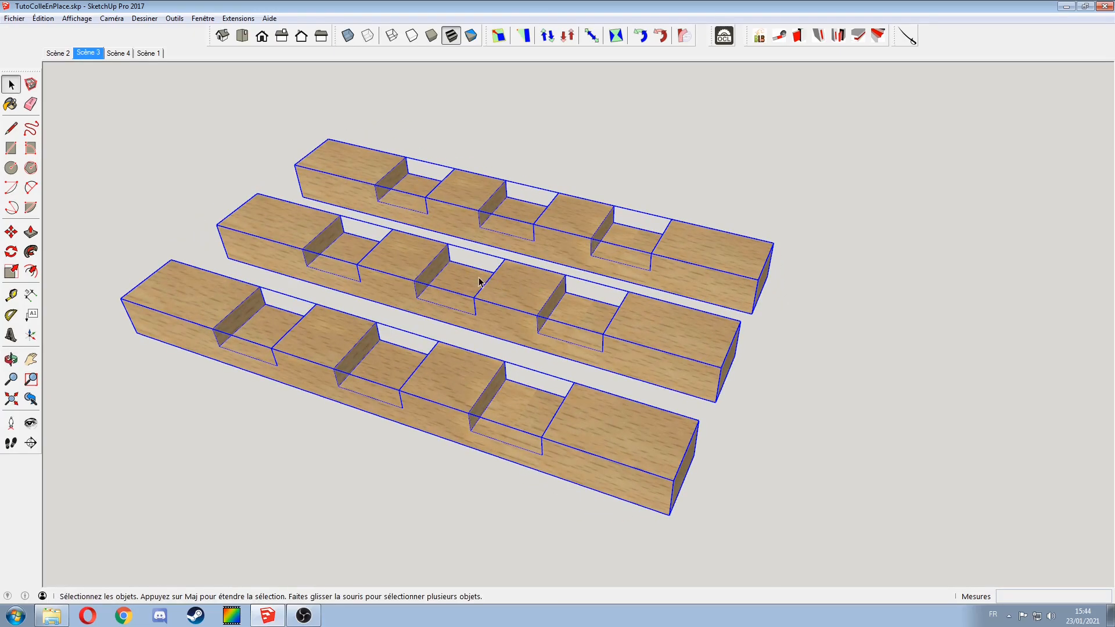
key(l)
click(449, 260)
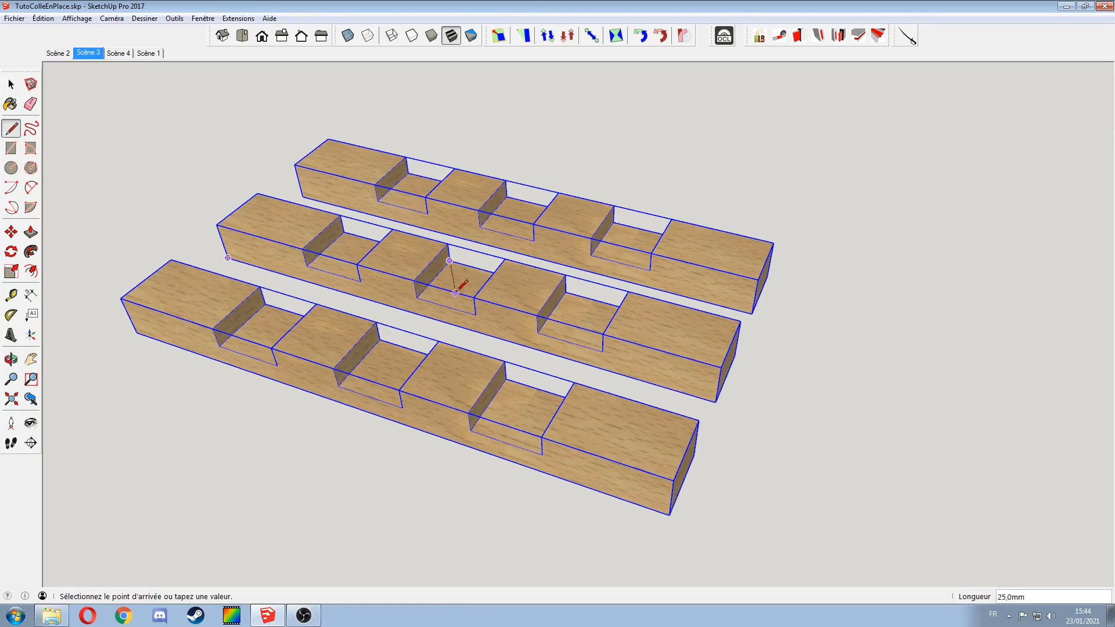
click(476, 315)
Step: Make a copy of the three beams rotated 90 degrees about the midpoint of the diagonal
key(q)
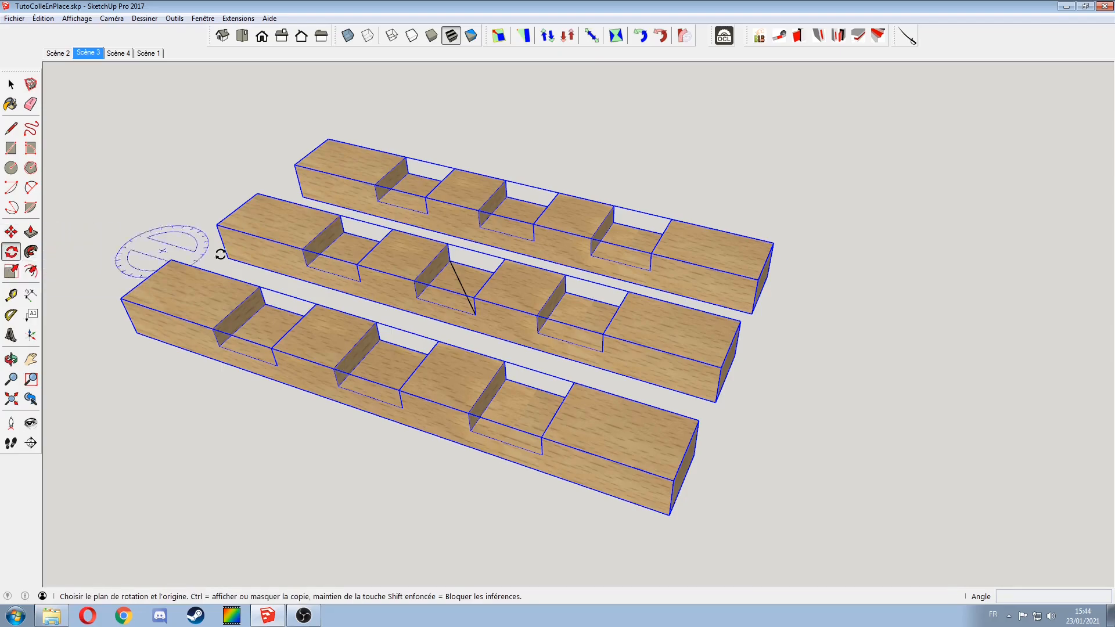
click(463, 287)
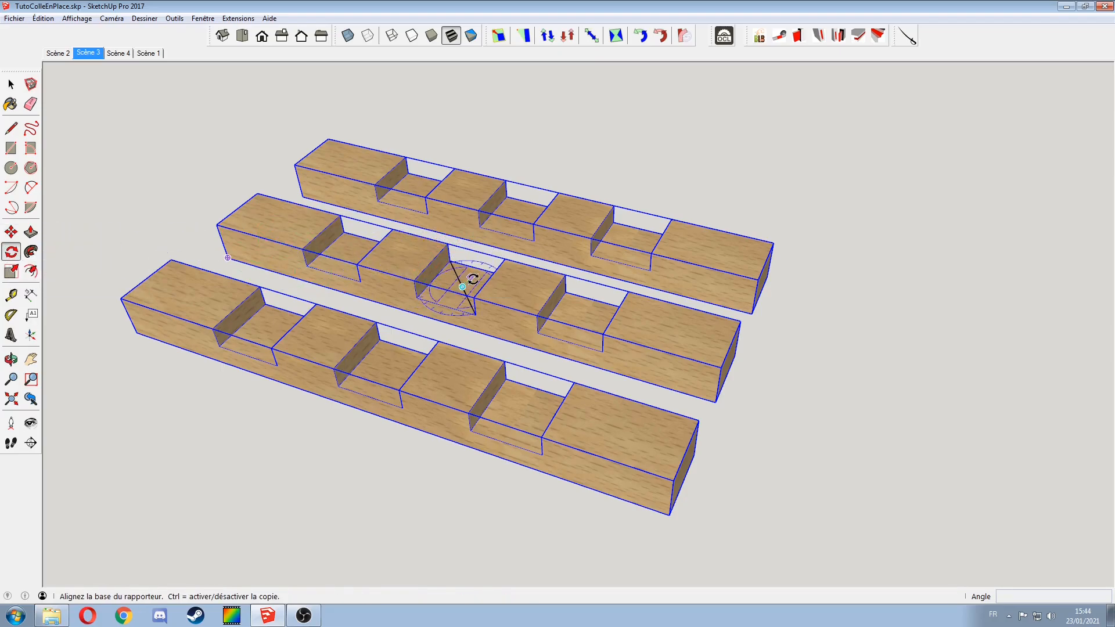
click(582, 319)
middle_drag(590, 284, 521, 195)
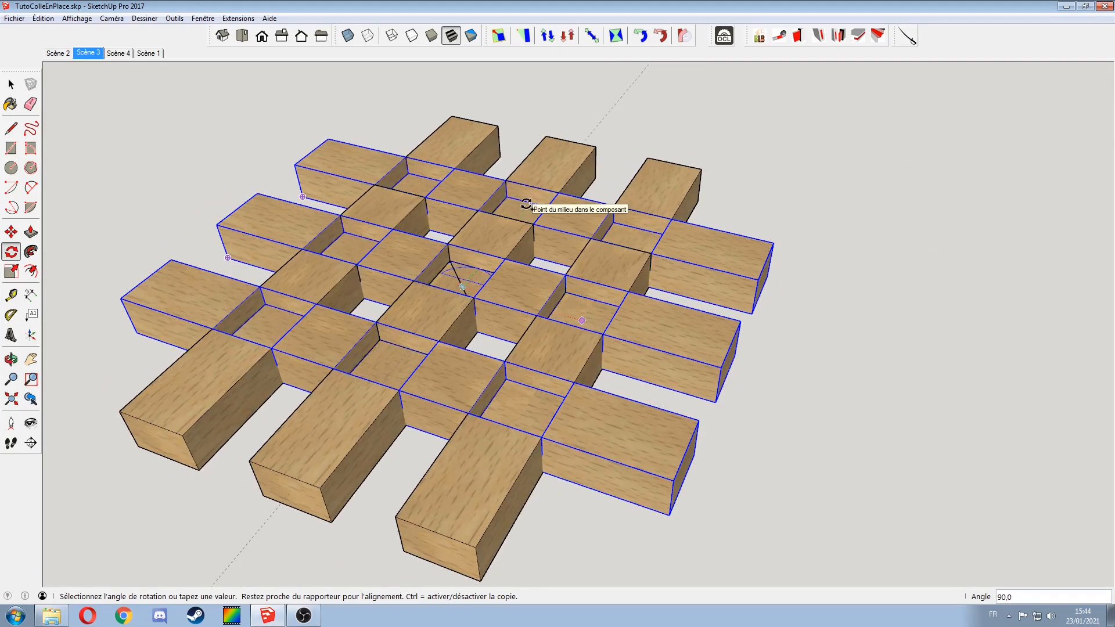
click(526, 204)
middle_drag(540, 340, 291, 248)
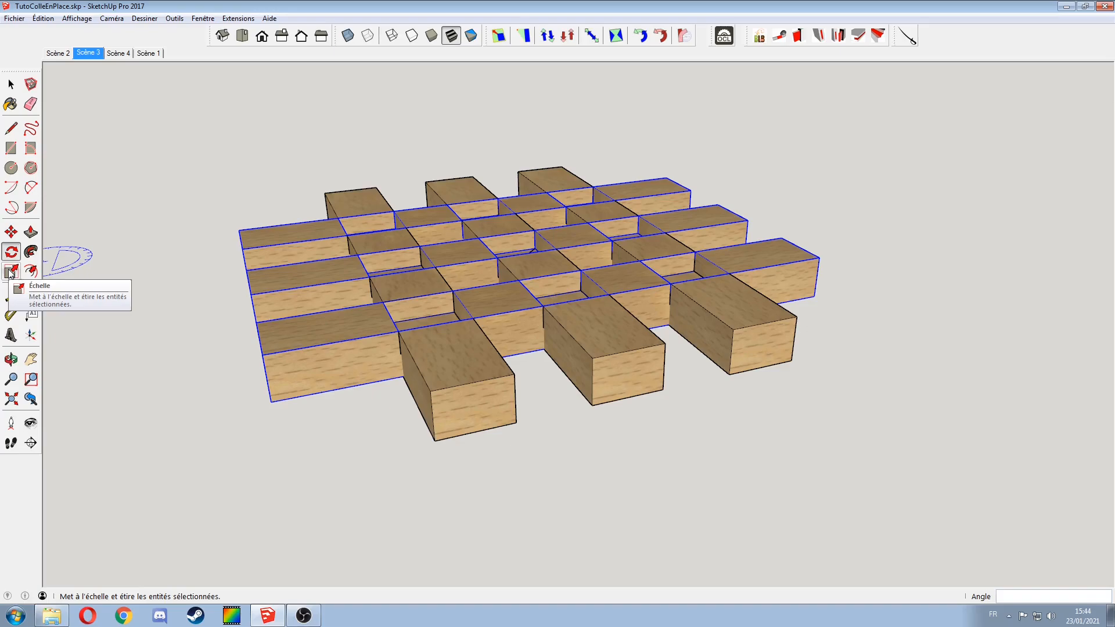
Step: Try flipping the three rotated beams upside down by scaling them by -1 along the blue axis about their centre, and undo it
key(s)
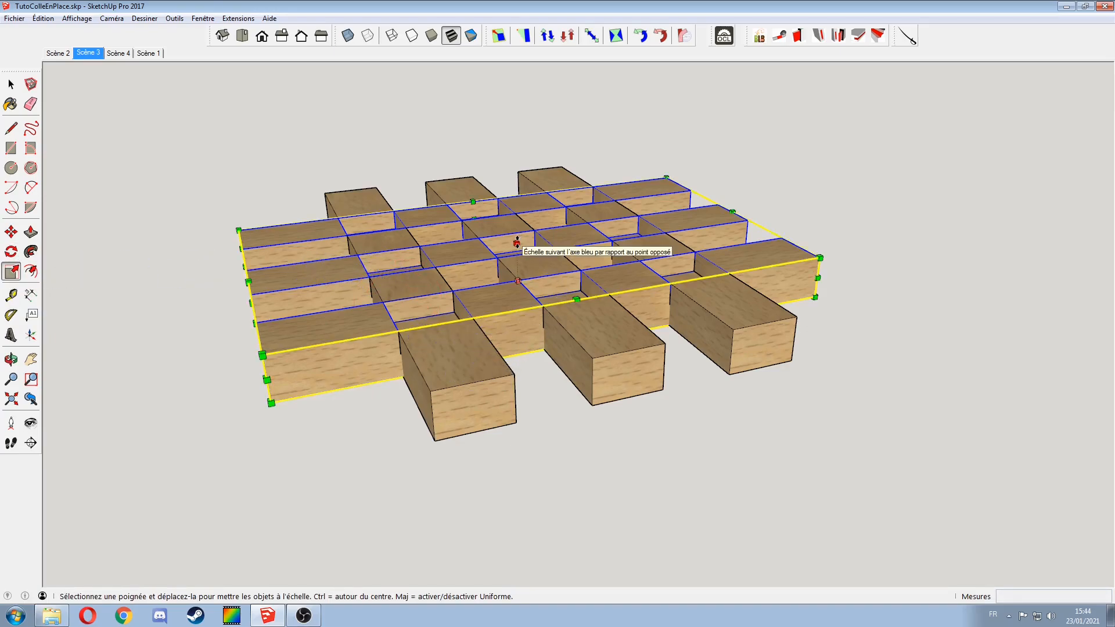
drag(517, 243, 524, 416)
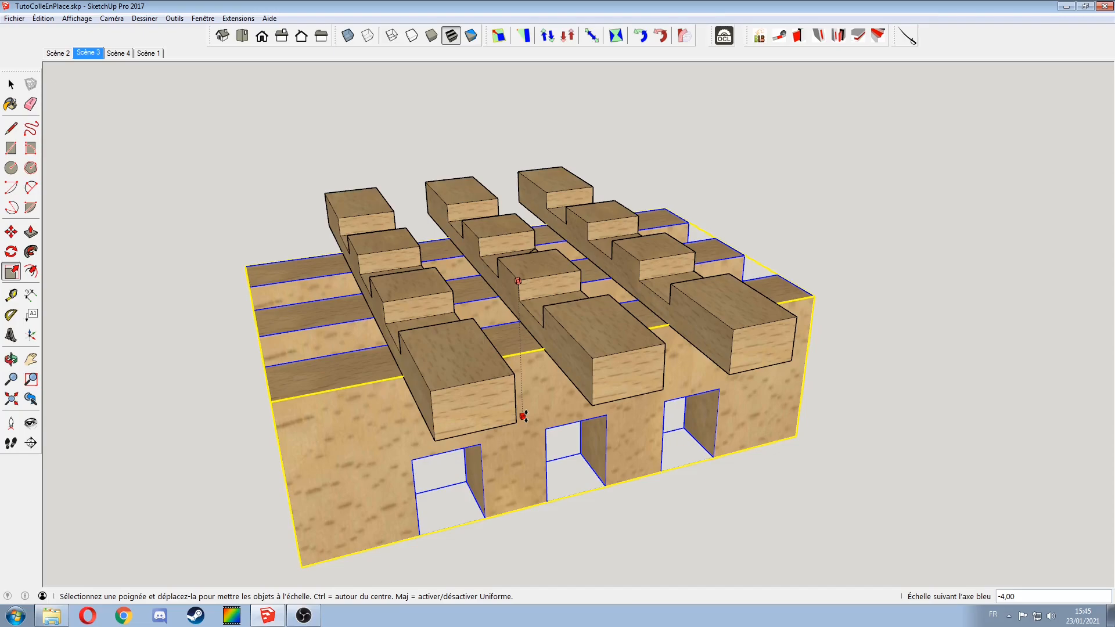
drag(523, 416, 555, 368)
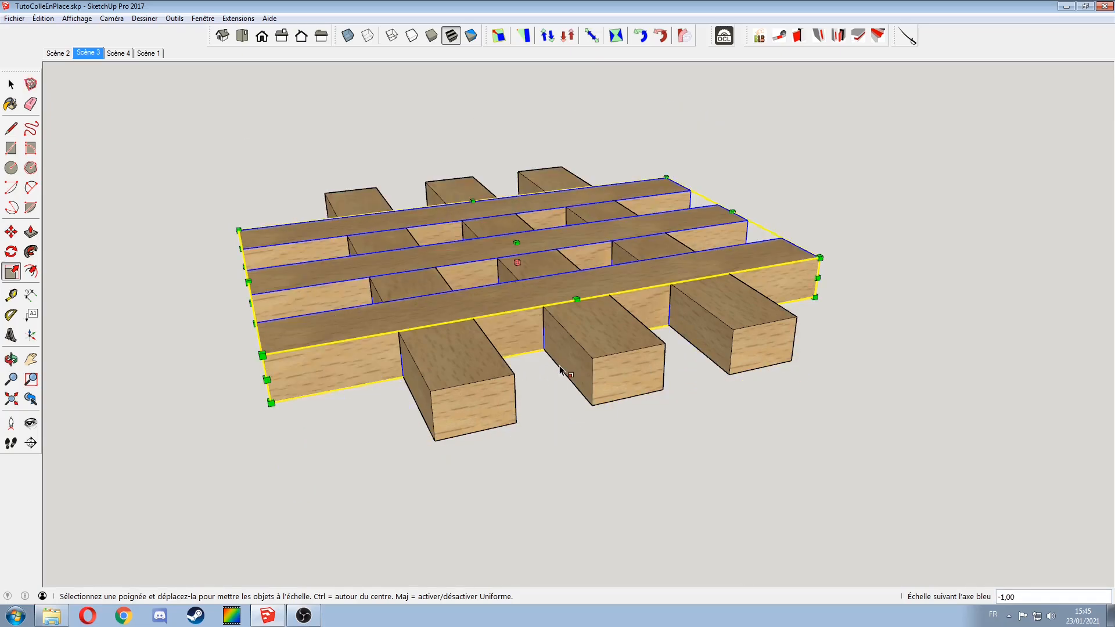
key(space)
click(289, 432)
middle_drag(288, 433, 365, 388)
double_click(364, 388)
click(423, 486)
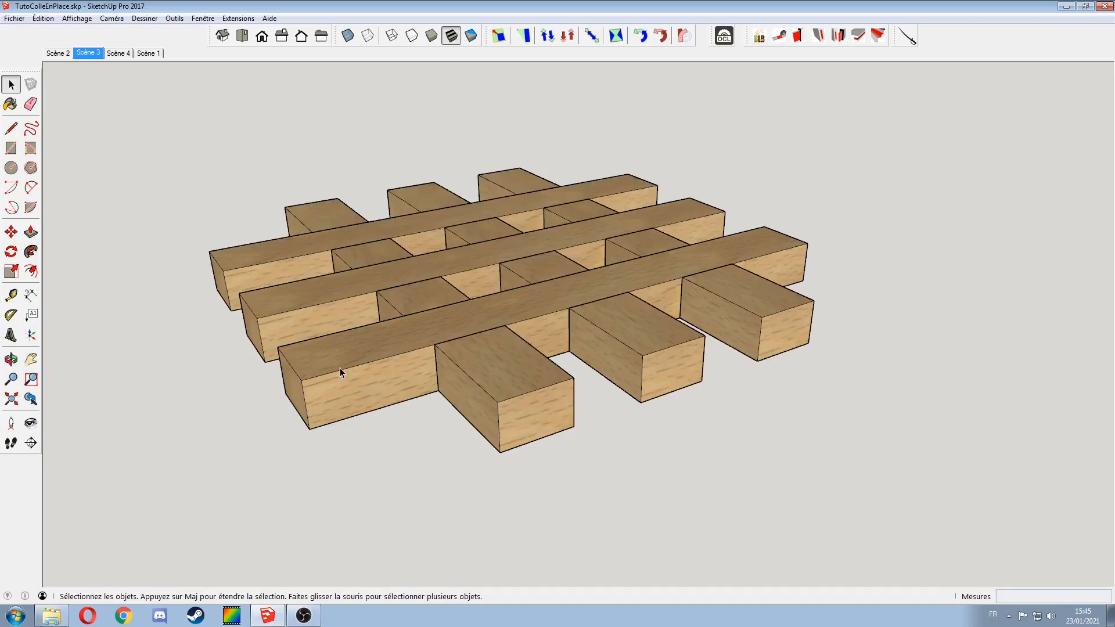
double_click(405, 355)
key(Escape)
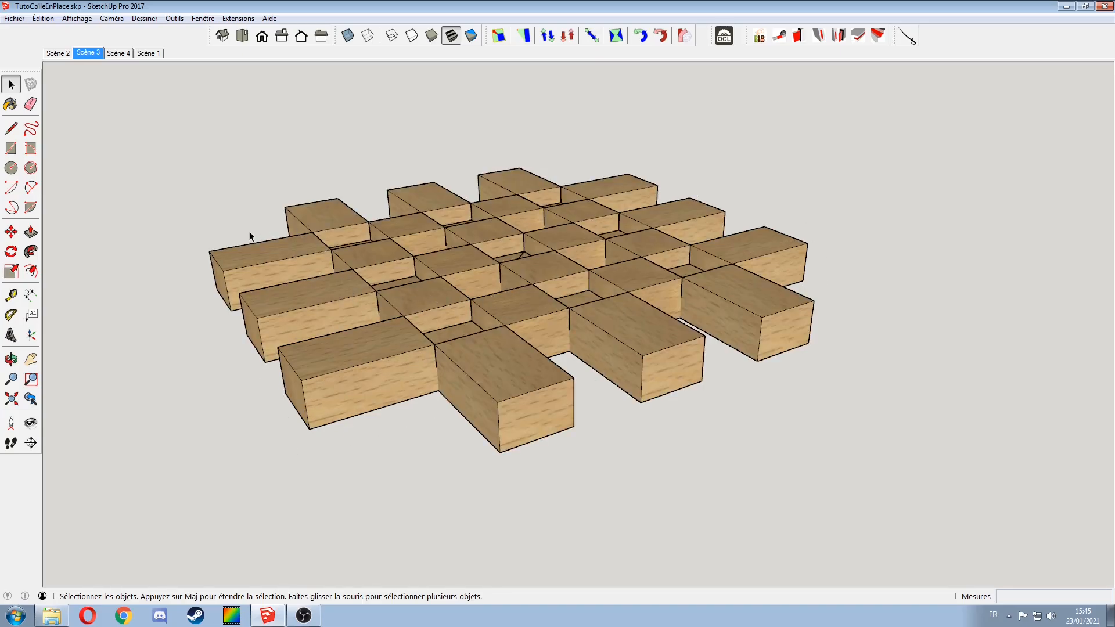
Step: Select the three crosswise beams and scale them by -1 along the blue axis about their centre to interlock the notches
middle_drag(249, 233, 224, 252)
drag(306, 179, 242, 391)
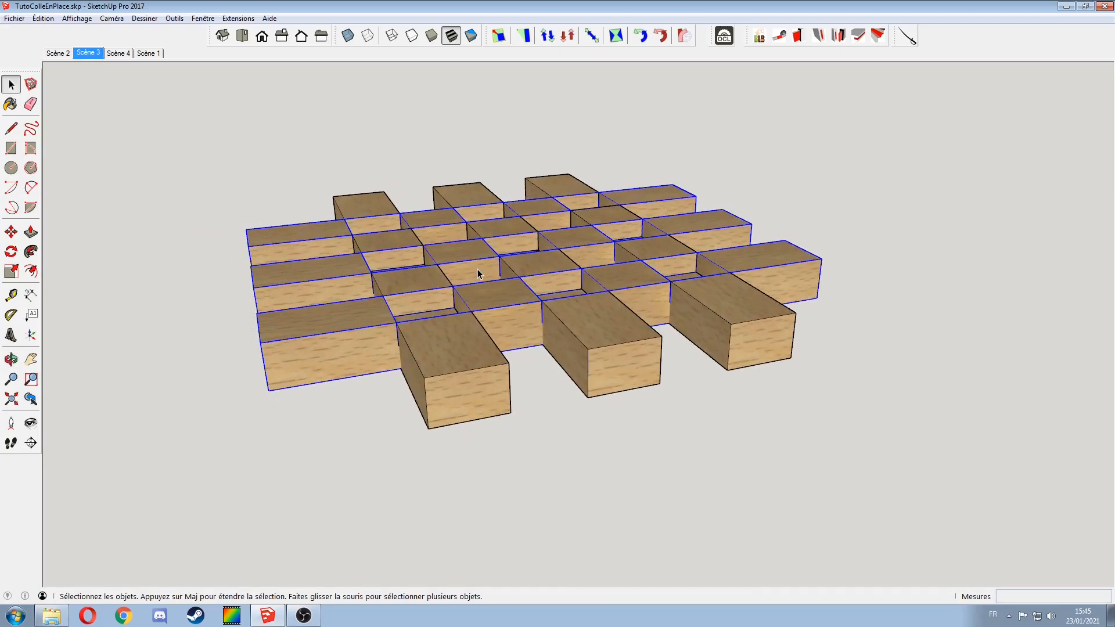
key(s)
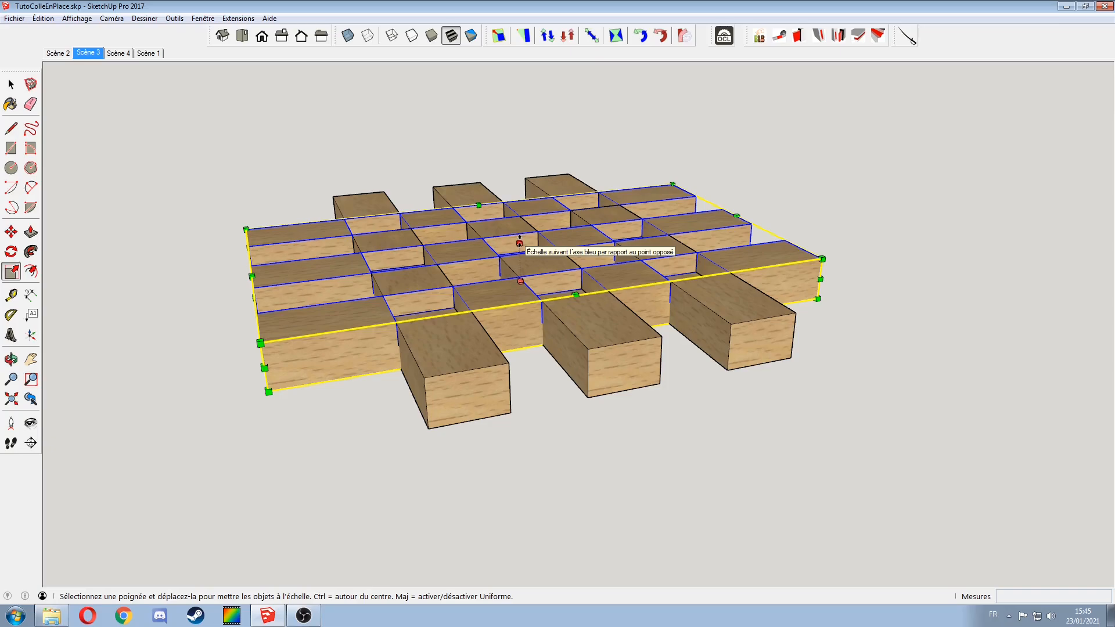
ctrl+drag(519, 244, 523, 353)
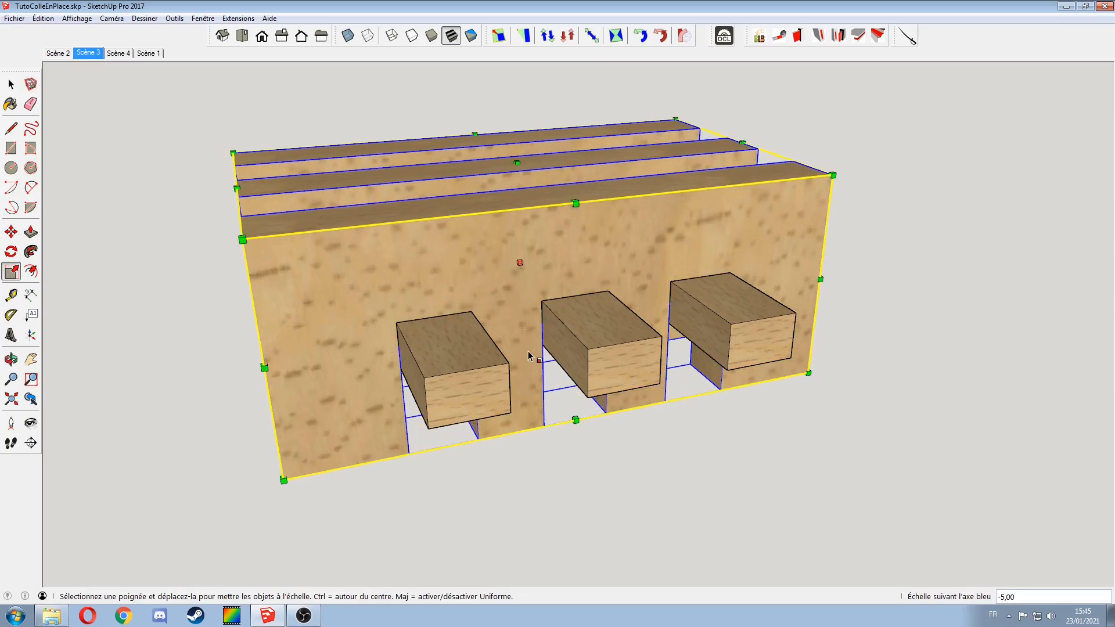
text(-)
key(Return)
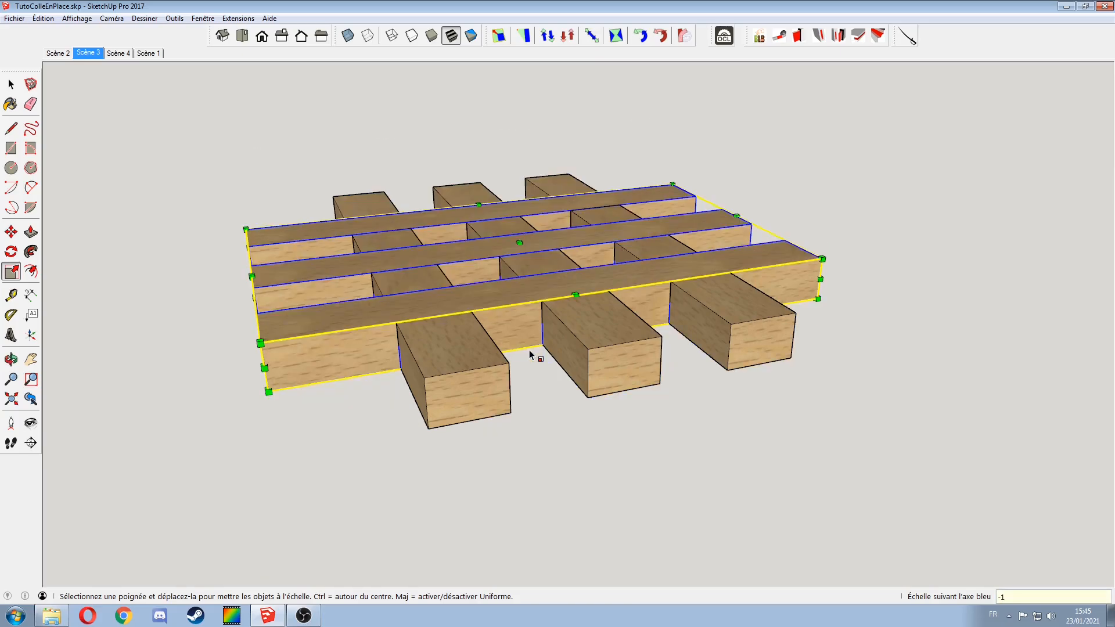
key(space)
click(560, 406)
middle_drag(488, 373, 578, 464)
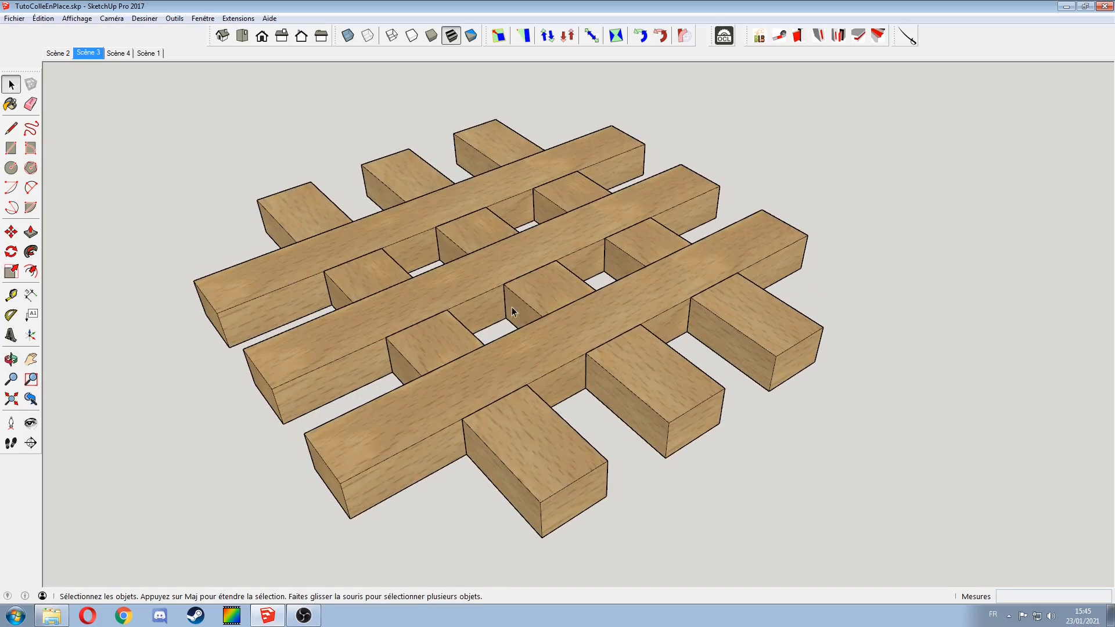
Step: Hide the middle upper beam and bring it back
middle_drag(514, 318, 582, 365)
click(471, 312)
right_click(472, 311)
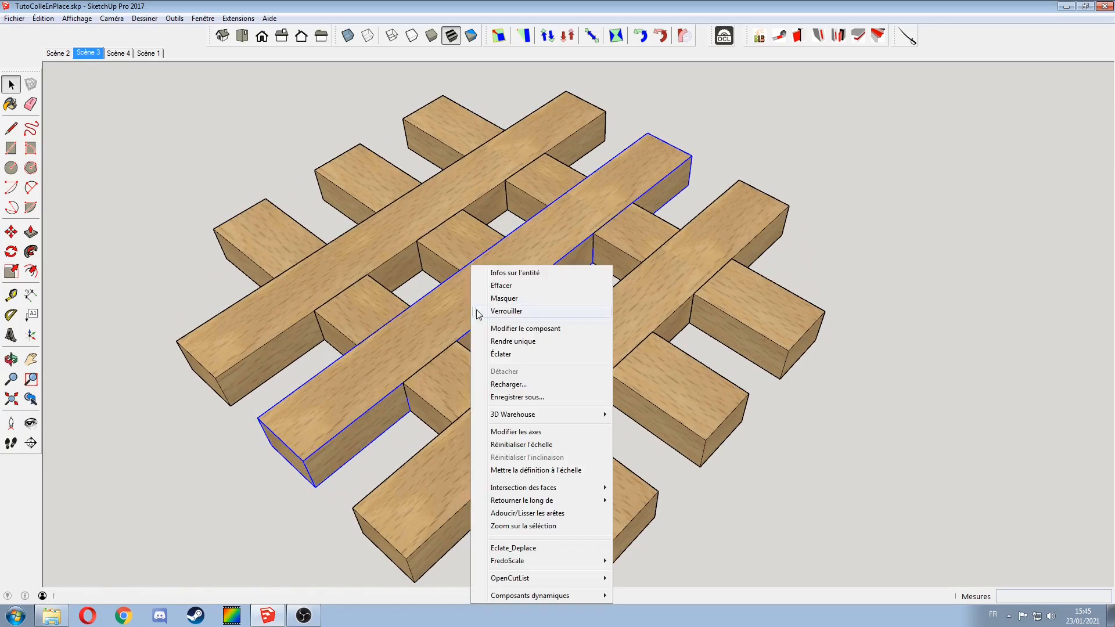
click(494, 299)
key(e)
key(ctrl+z)
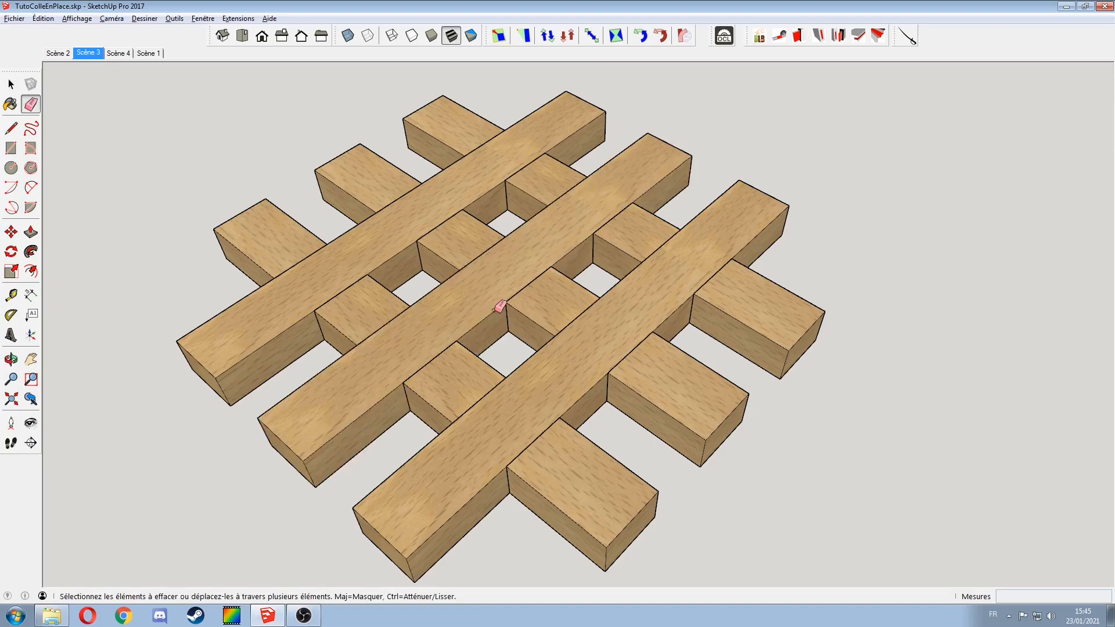
middle_drag(511, 311, 411, 249)
key(space)
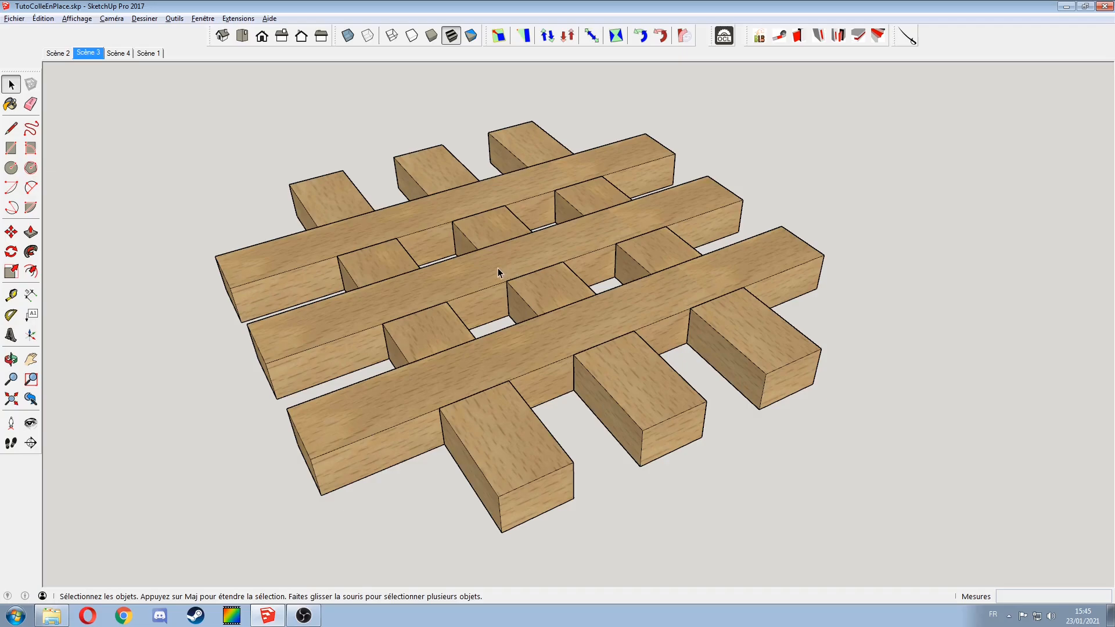
Step: Draw a diagonal line between opposite corners of the central crossing on the middle upper beam's top face
key(l)
click(477, 250)
click(563, 262)
middle_drag(558, 264, 476, 287)
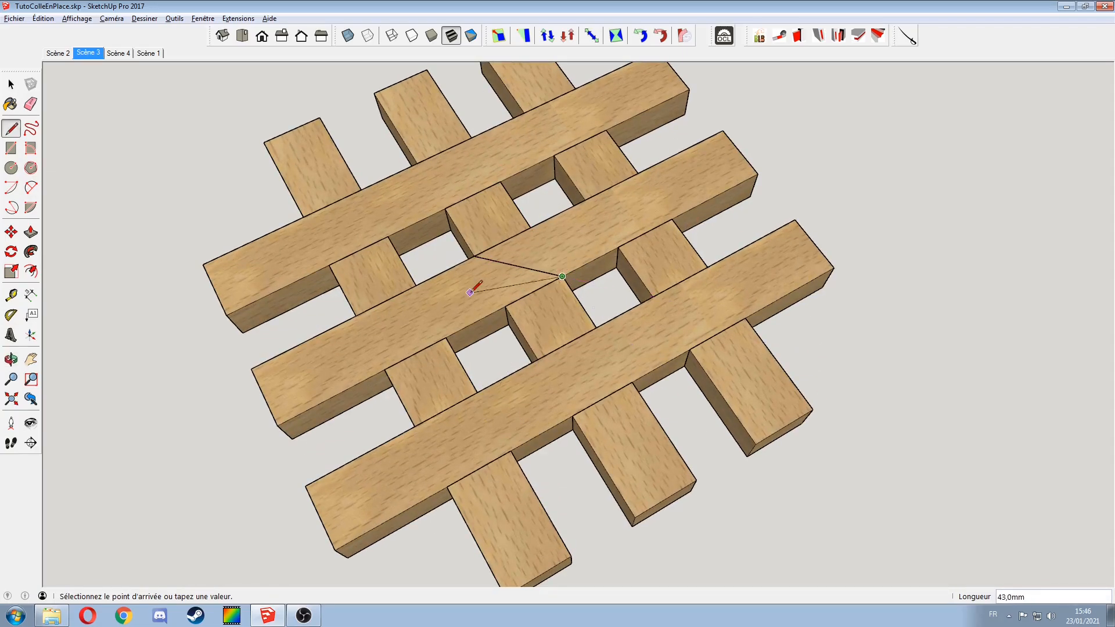
key(space)
Step: Draw a circle with a radius of 120 mm and 80 segments centred on the midpoint of the diagonal
scroll(536, 340, down, 4)
middle_drag(539, 322, 562, 406)
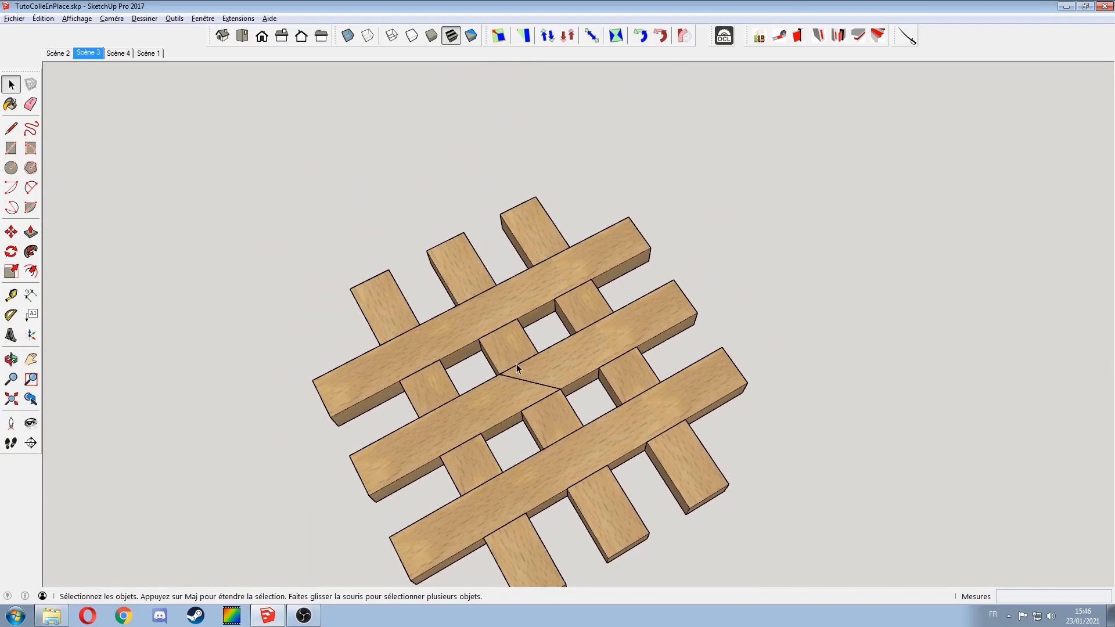
shift+middle_drag(517, 361, 542, 281)
key(c)
click(548, 279)
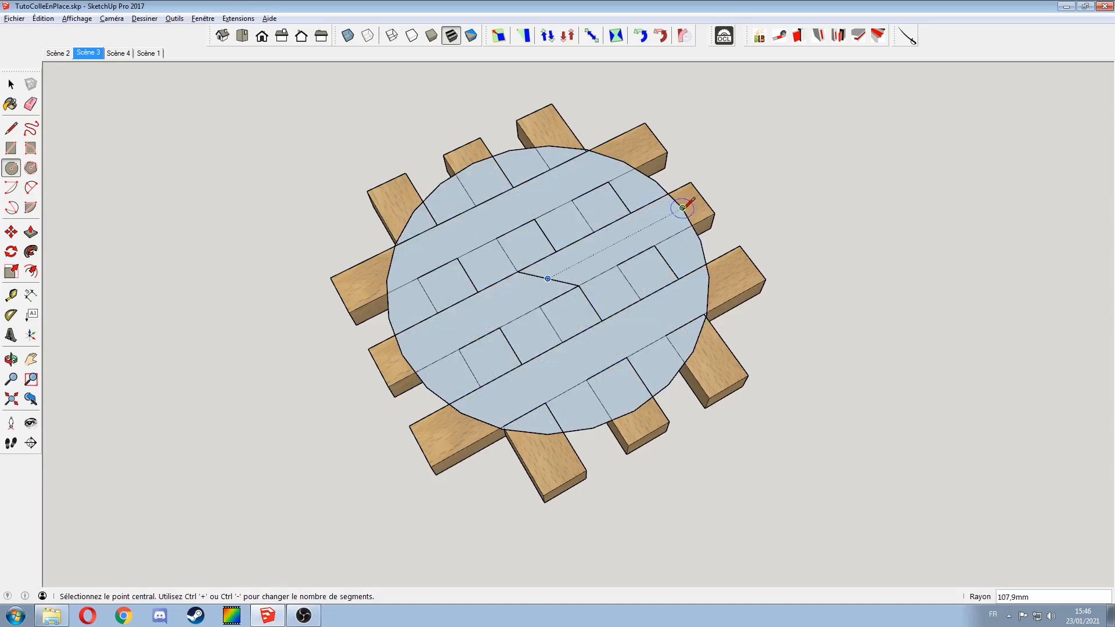
text(120)
key(Return)
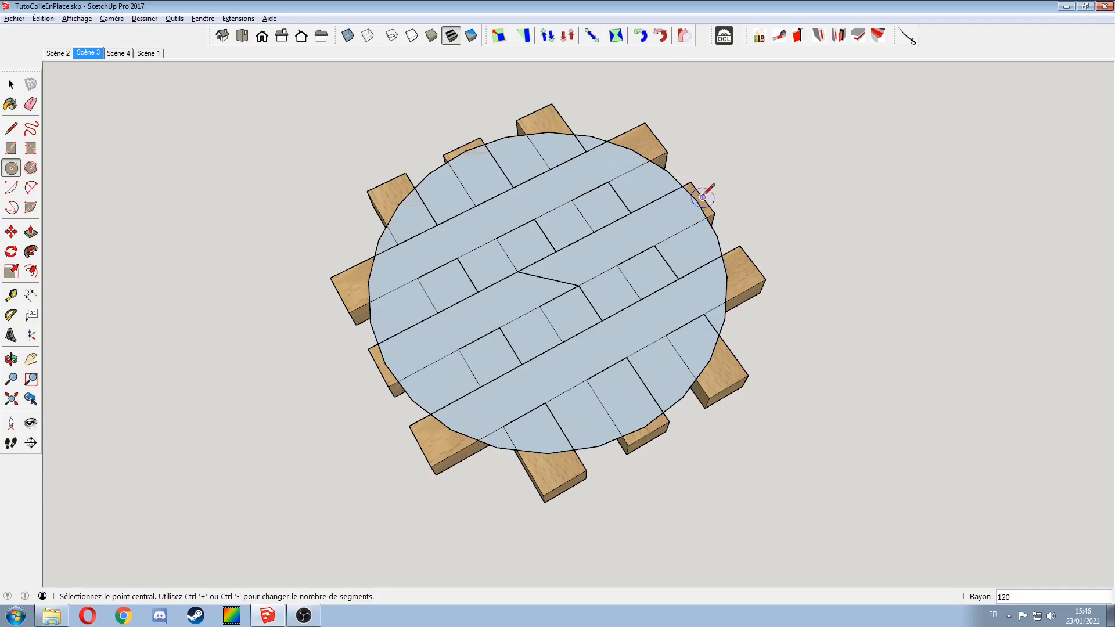
text(80s)
key(Return)
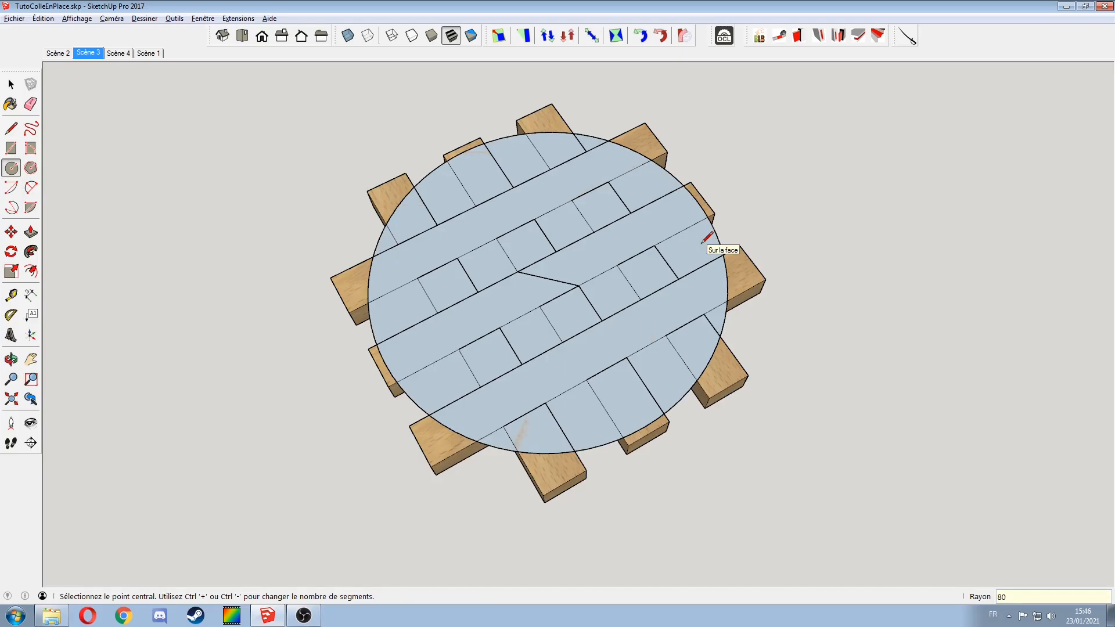
Step: Delete the circle's face and the construction diagonal, keeping only the circle's outline
key(space)
click(660, 374)
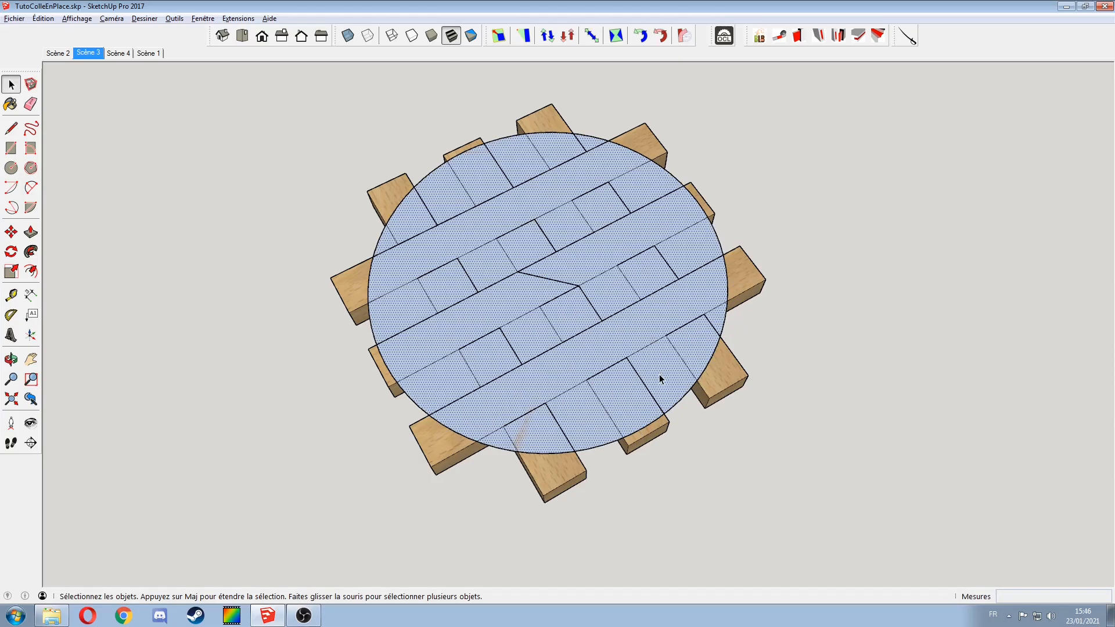
key(Delete)
click(551, 278)
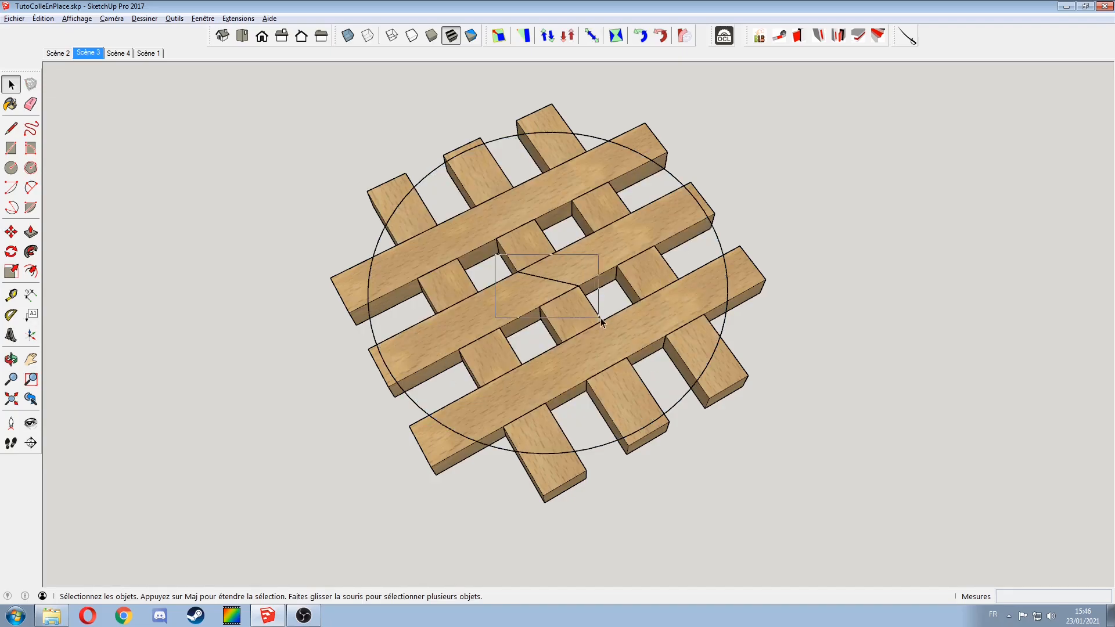
key(Delete)
Step: Cut the circle outline to the clipboard and open the middle lower beam component for editing
click(683, 400)
middle_drag(684, 401, 659, 259)
middle_drag(682, 386, 602, 336)
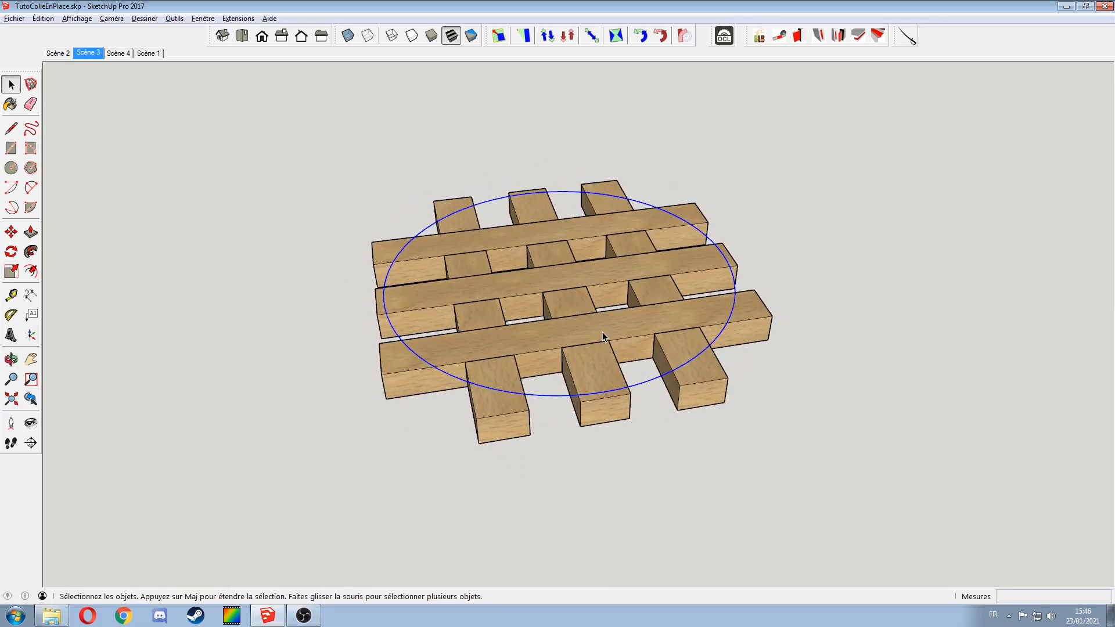
key(Delete)
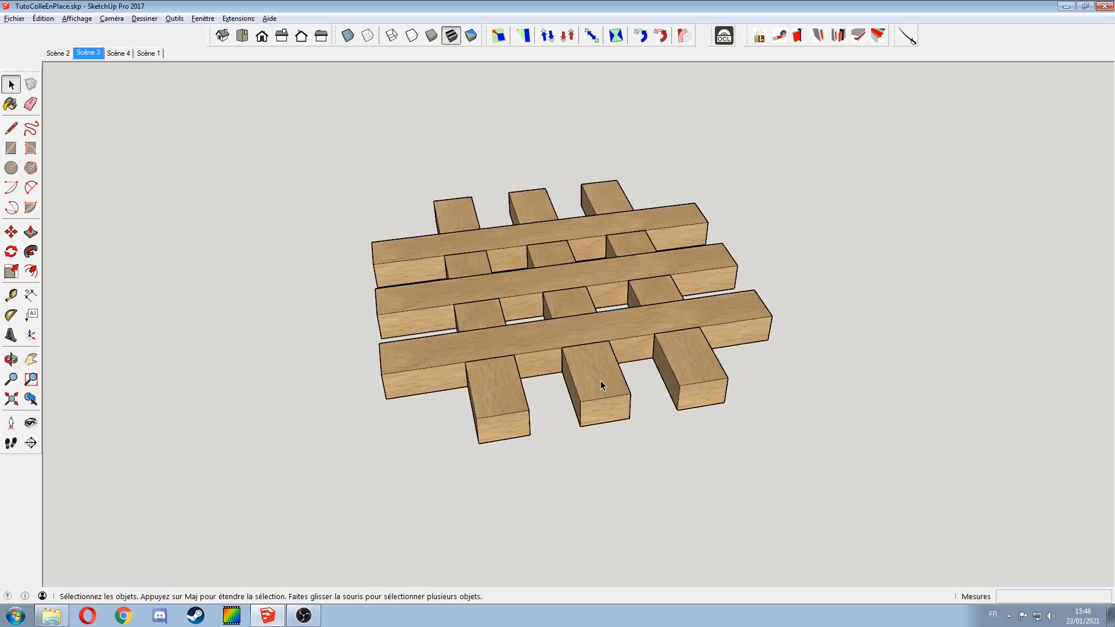
double_click(600, 381)
middle_drag(566, 312, 663, 370)
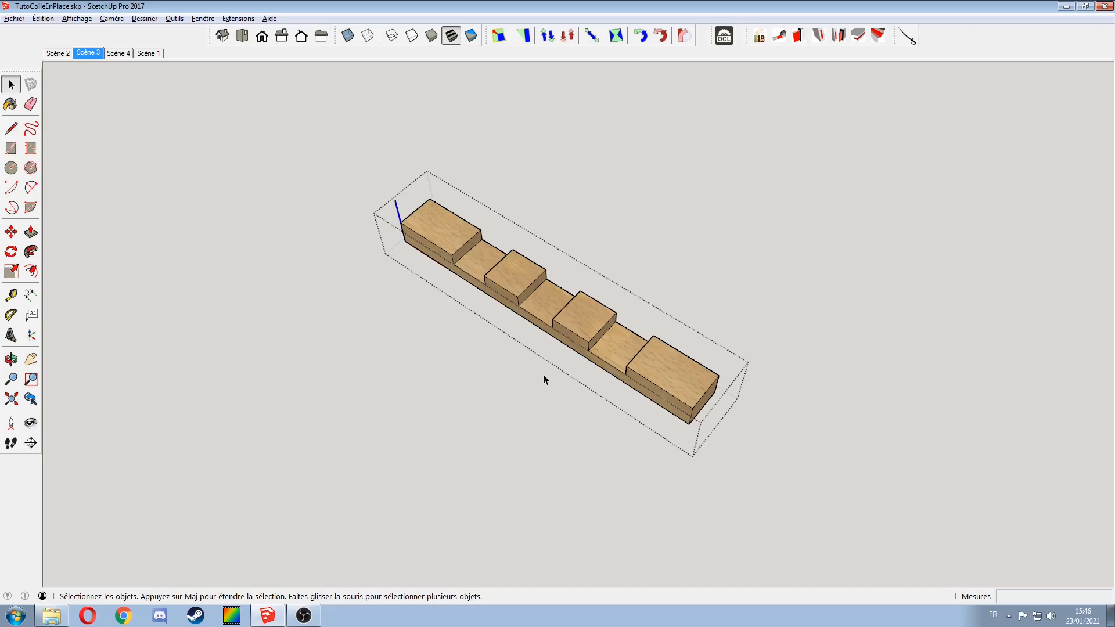
middle_drag(546, 376, 399, 345)
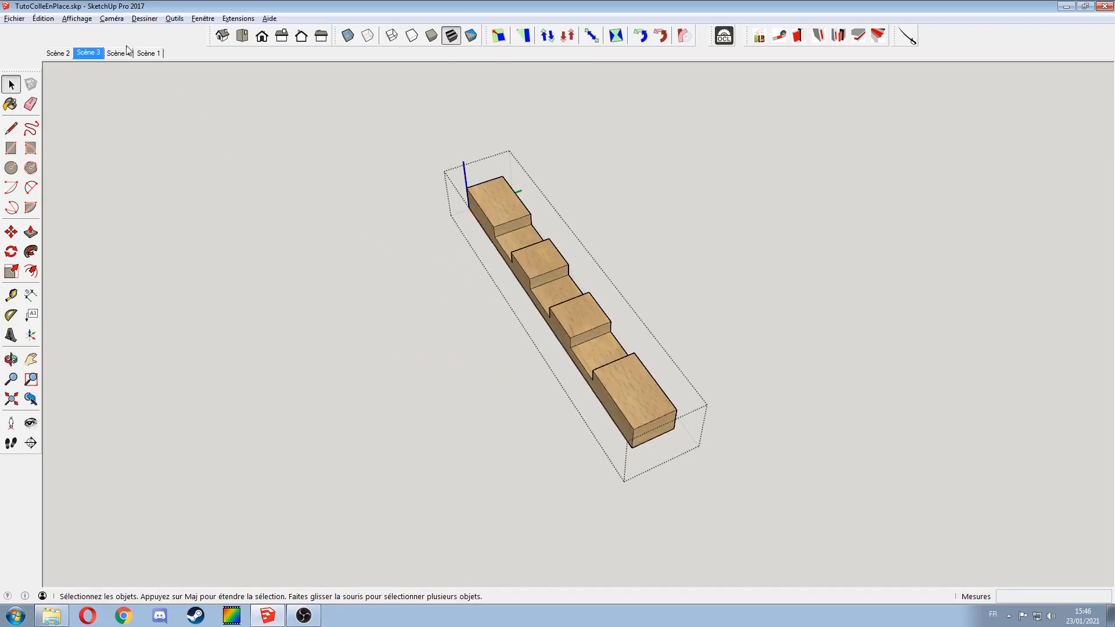
Step: Turn off the hiding of similar components during component editing and turn it back on
click(77, 18)
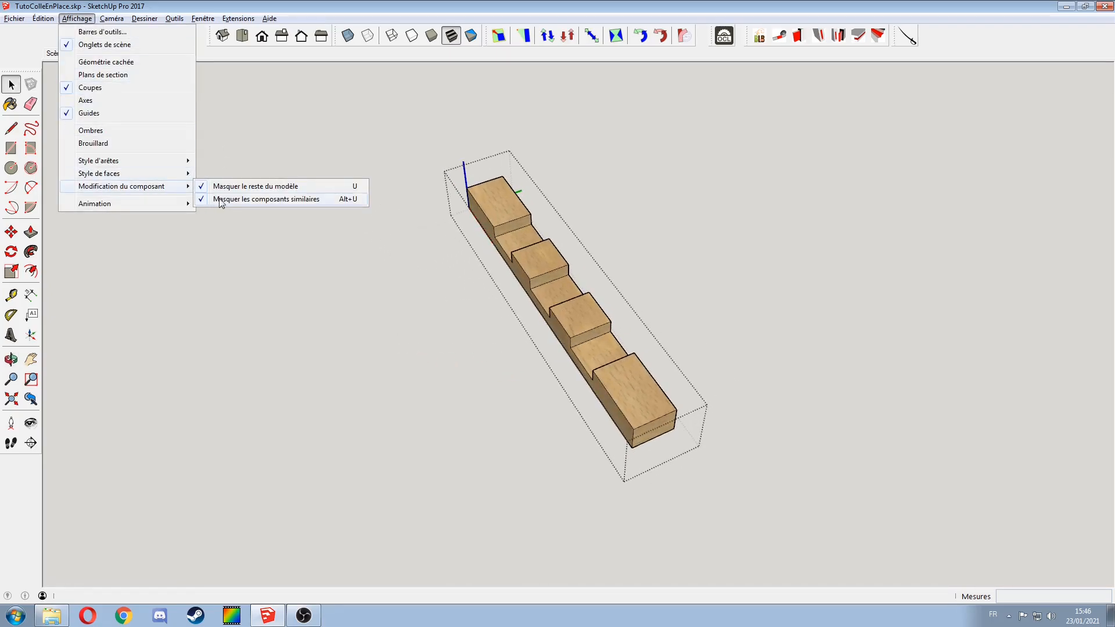
click(236, 200)
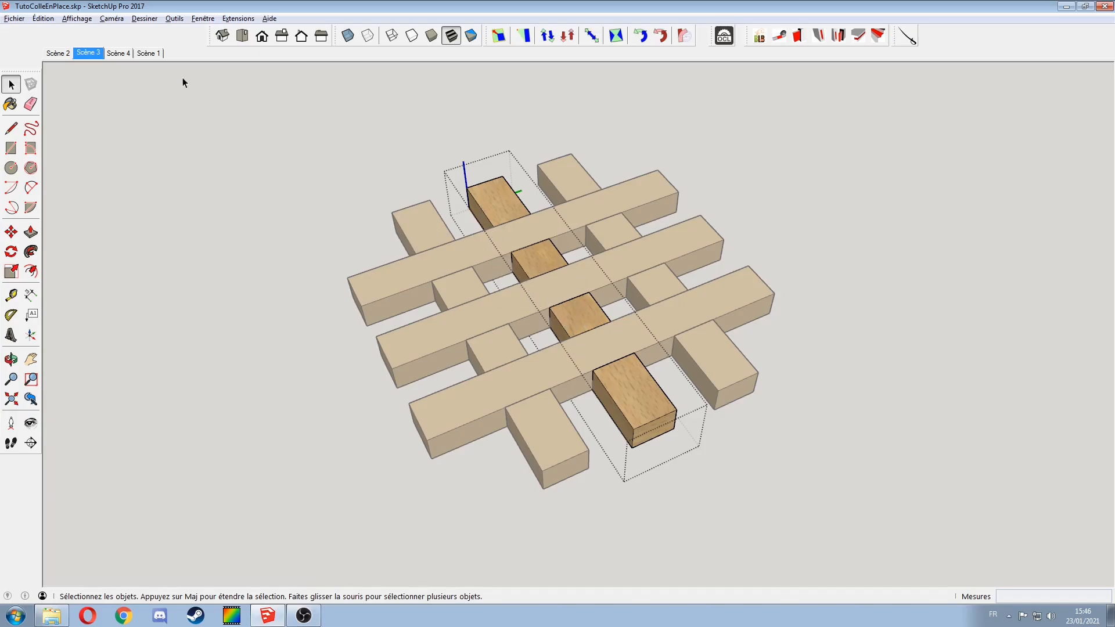
click(76, 18)
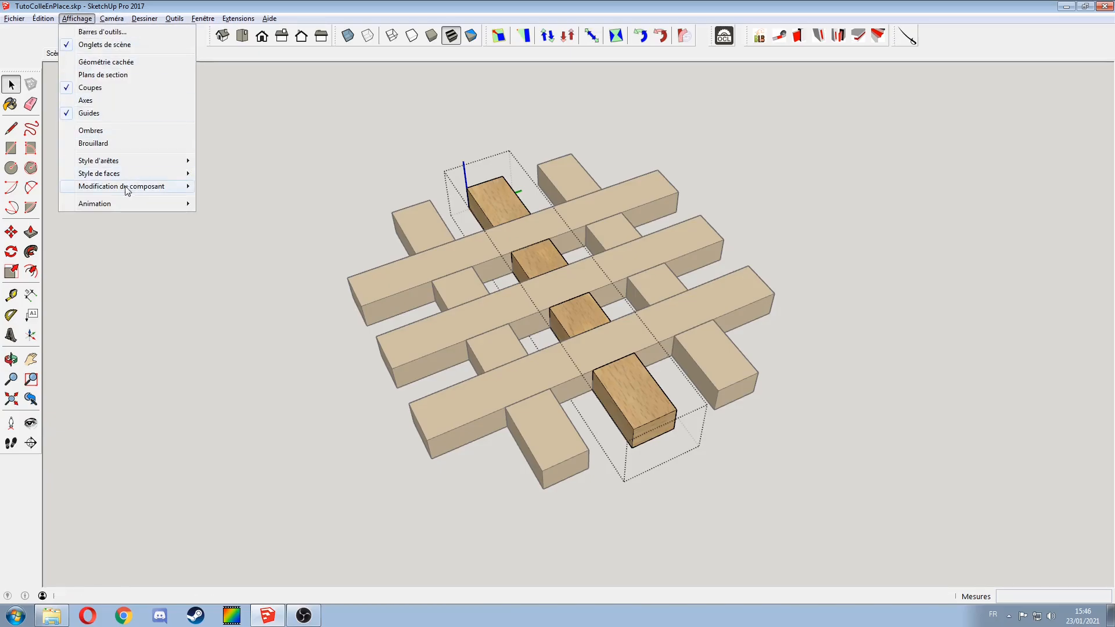
mouse_move(123, 193)
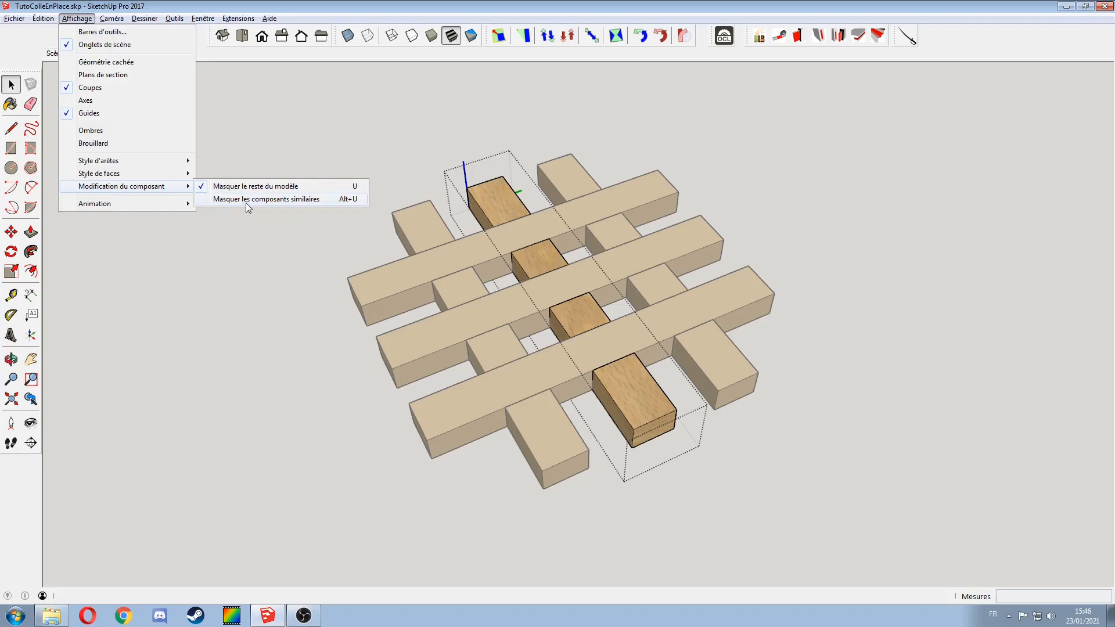
click(289, 199)
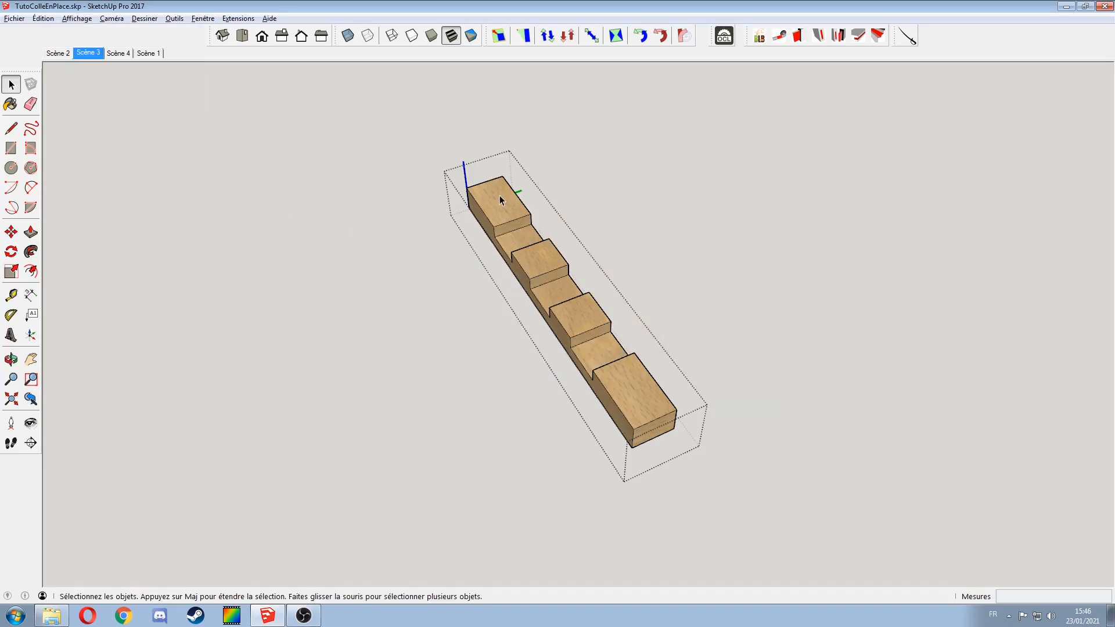
Step: Paste the circle in place inside the beam component and push the end portions outside it through the beam's 20 mm thickness
middle_drag(608, 375, 493, 366)
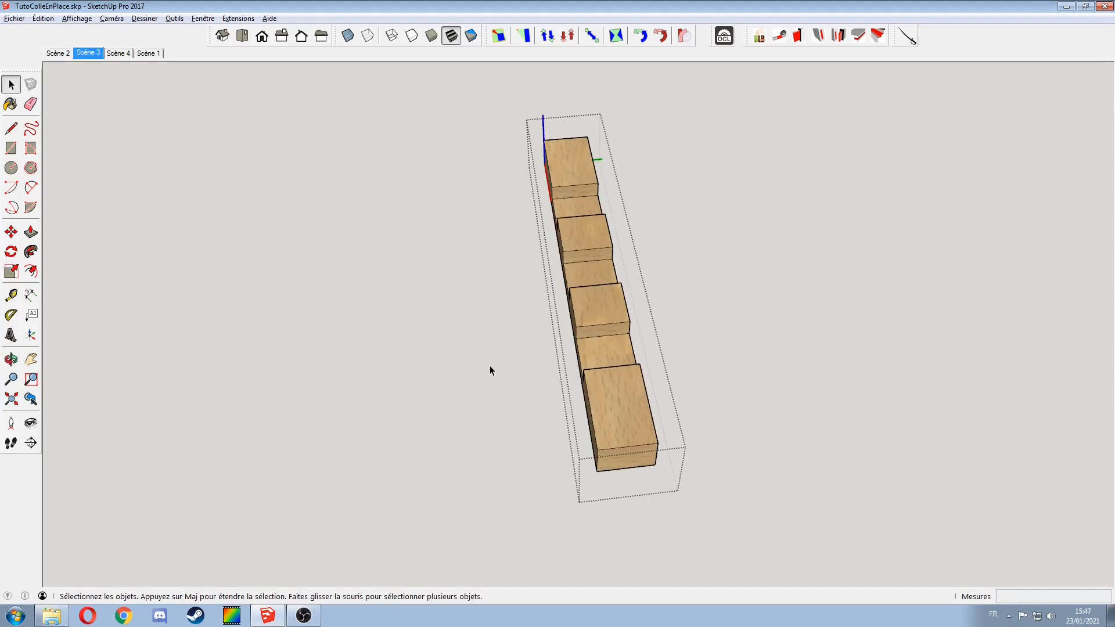
click(488, 369)
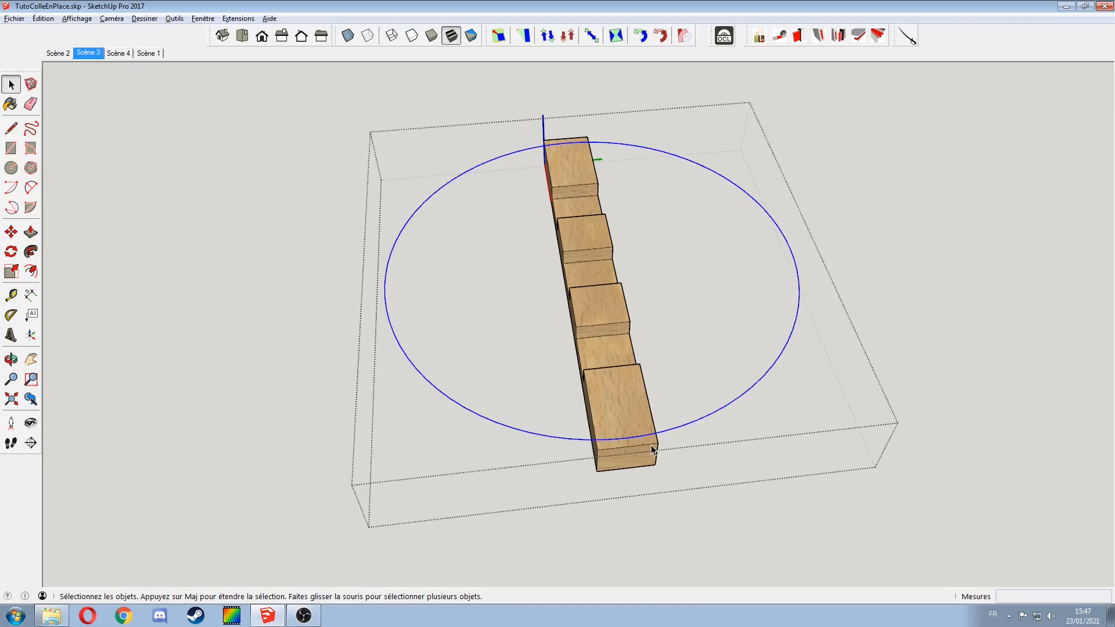
key(p)
double_click(630, 459)
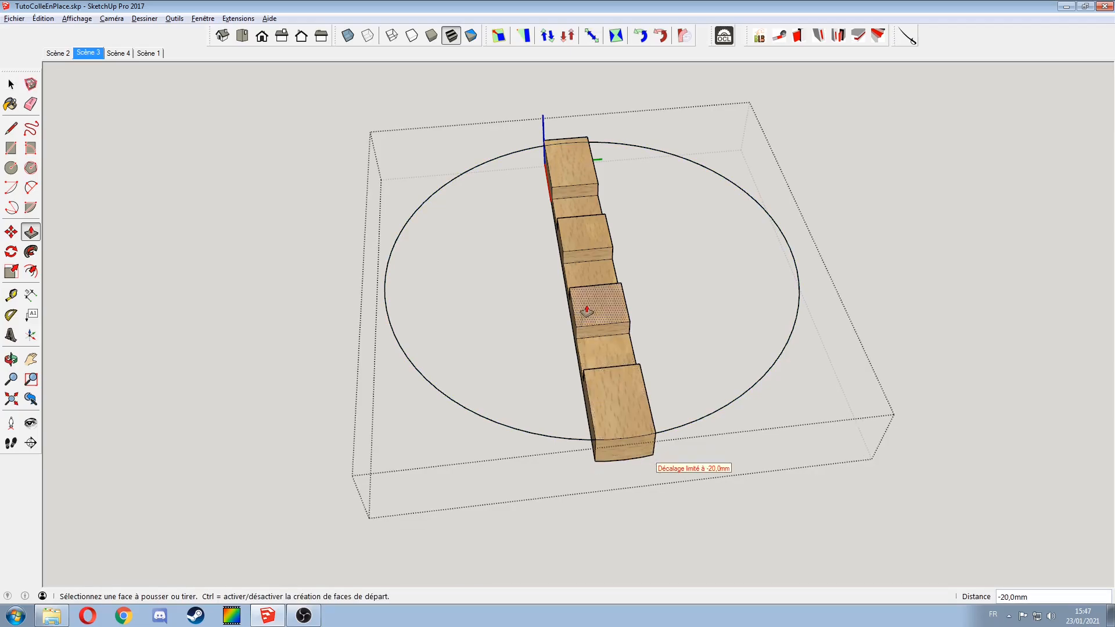
double_click(549, 144)
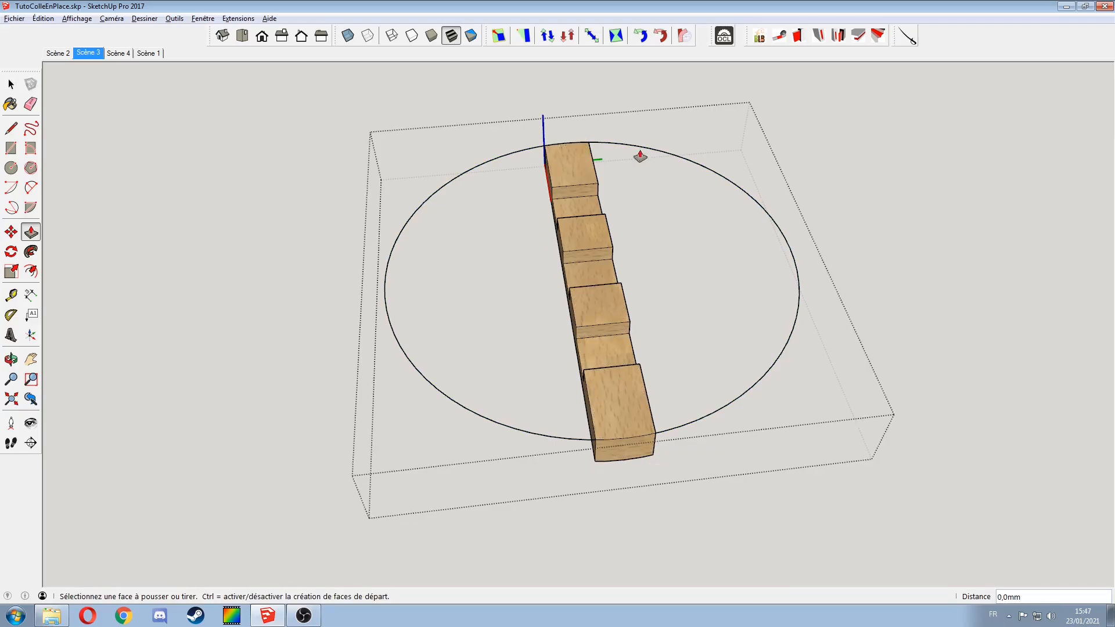
Step: Erase the leftover circle arcs on both sides of the beam and close the component
key(e)
click(661, 153)
click(429, 165)
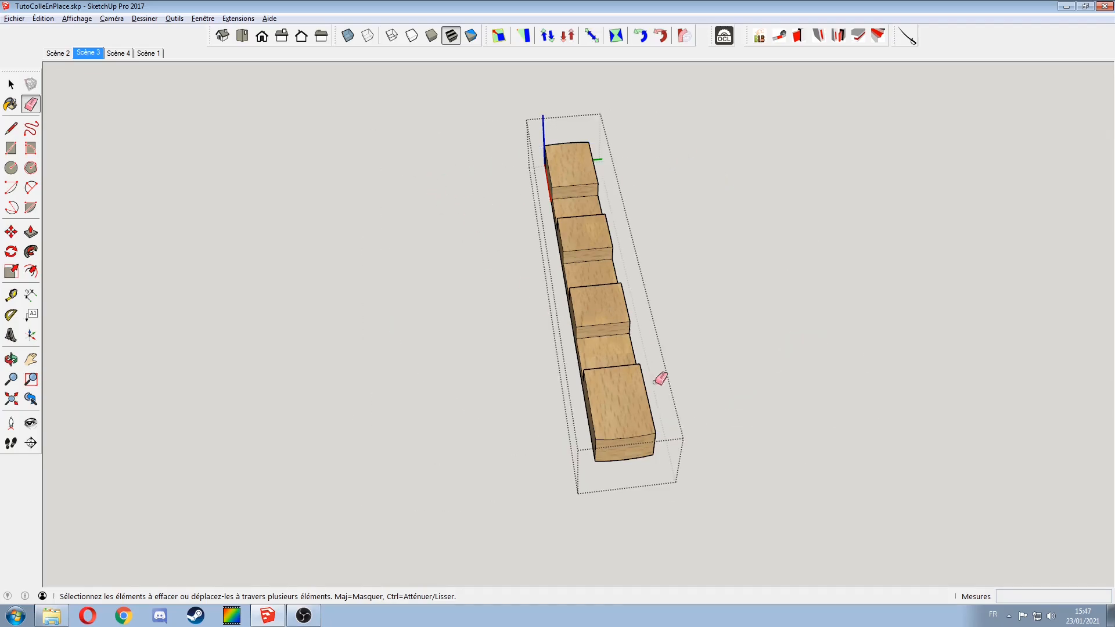
key(space)
click(437, 529)
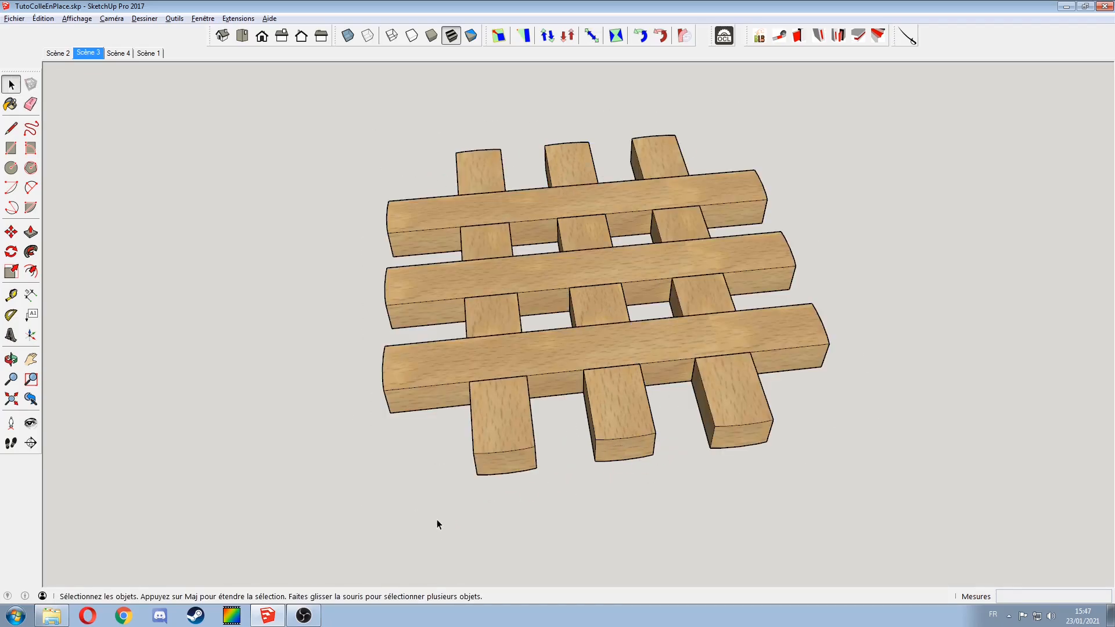
Step: Undo the circle trimming of the middle lower beam back to its square-ended shape, open for editing without the pasted circle
key(ctrl+z)
key(ctrl+z)
key(ctrl+z)
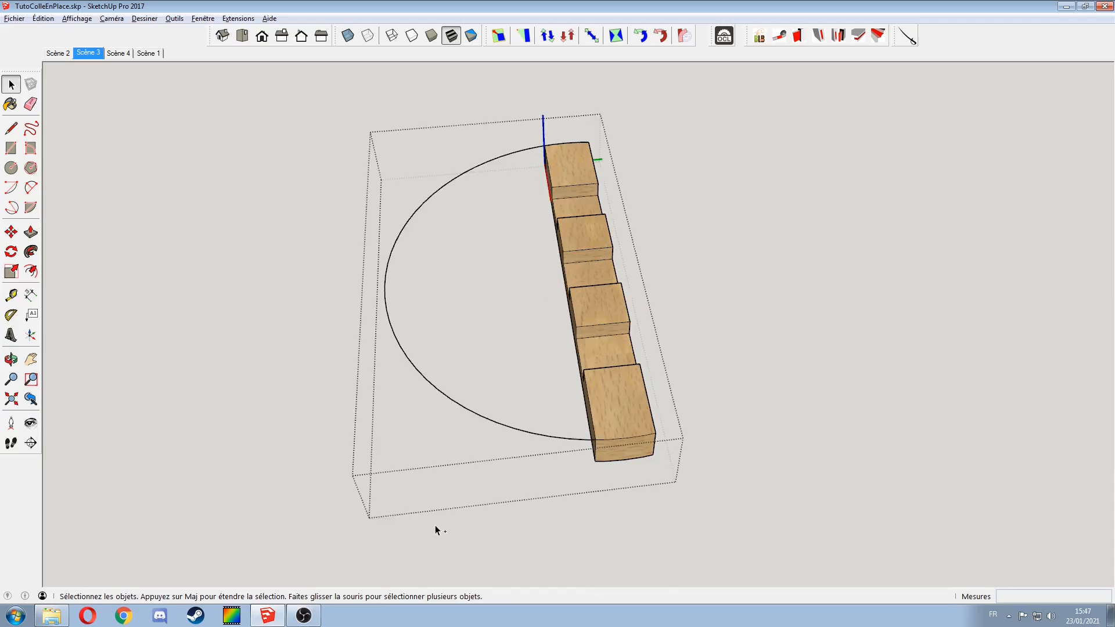
key(ctrl+y)
key(ctrl+y)
key(ctrl+y)
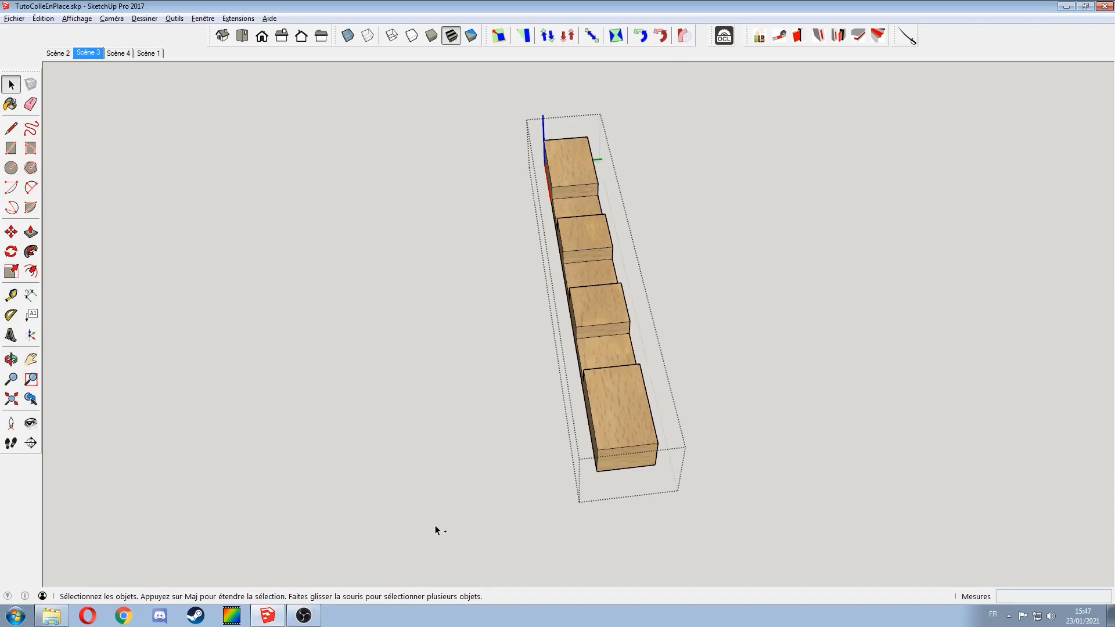
Step: Turn off the hiding of similar components and paste the circle in place inside the middle lower beam
click(76, 18)
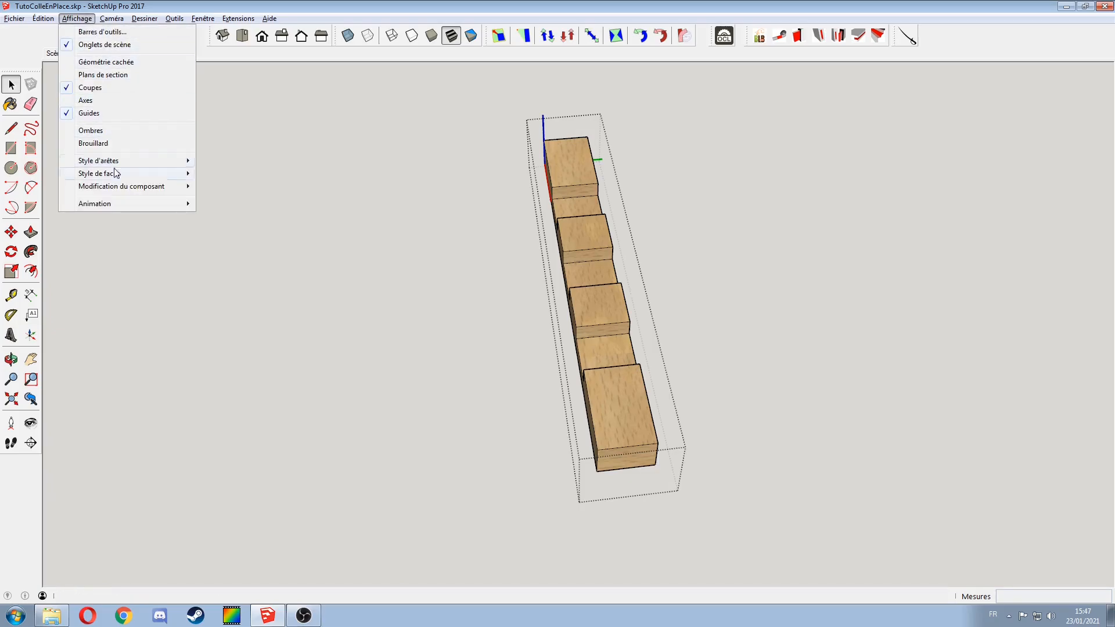
click(285, 199)
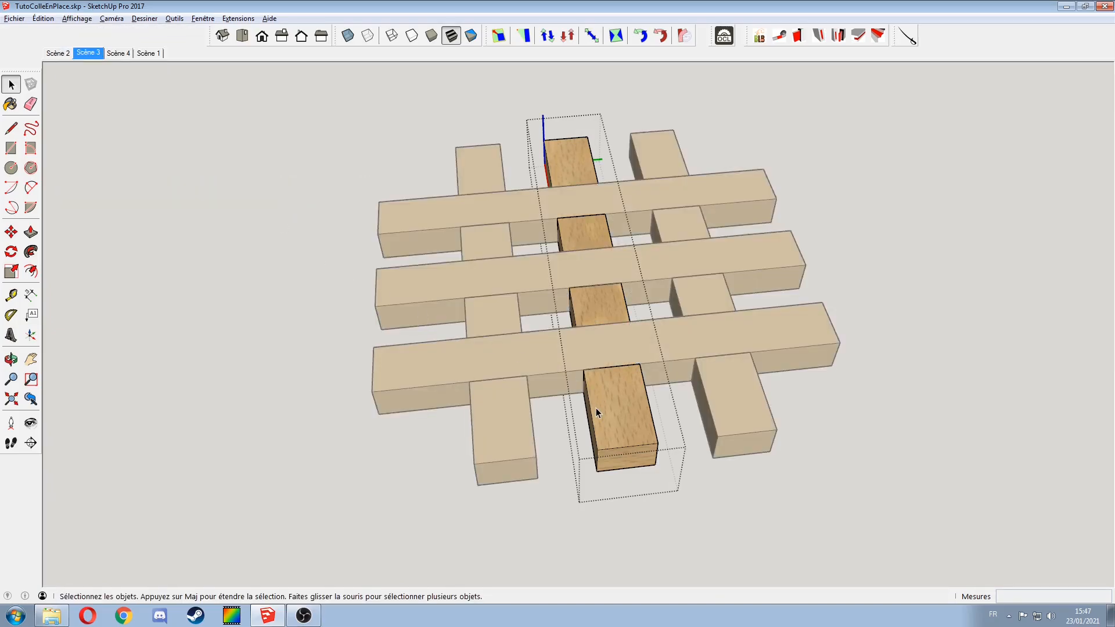
key(ctrl+z)
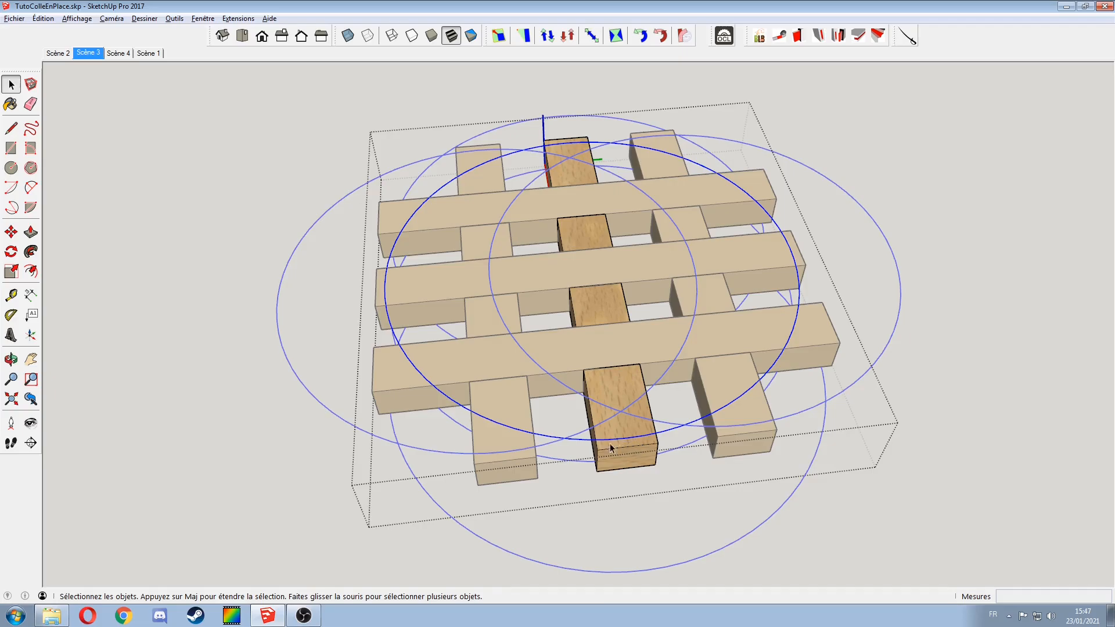
Step: Turn the hiding of similar components back on and push the end portions outside the circle through the beam
click(78, 18)
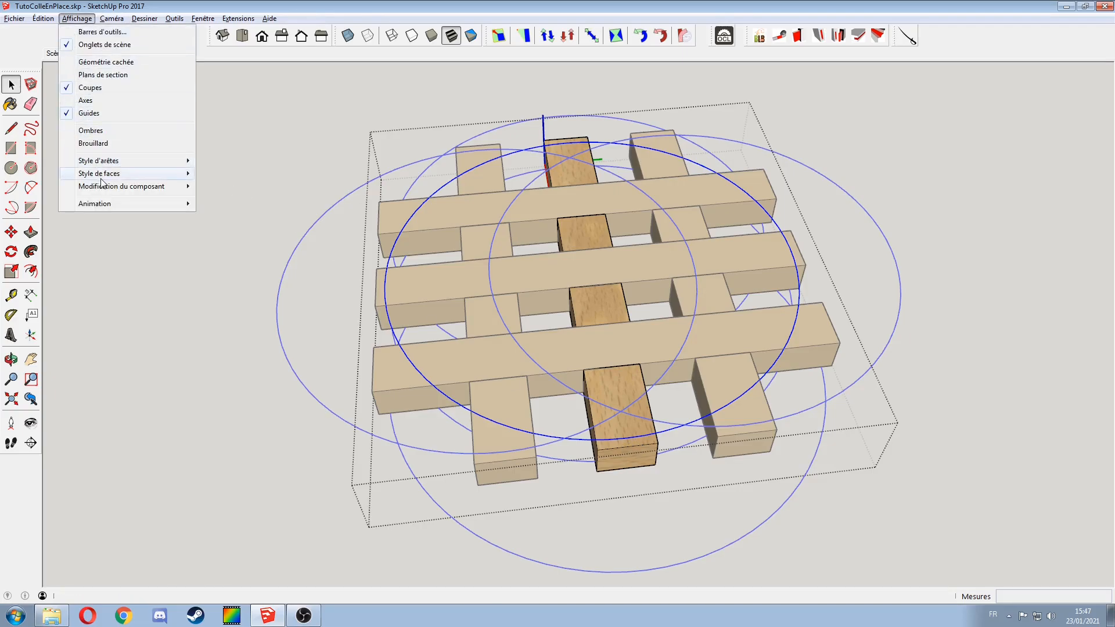
mouse_move(123, 186)
click(246, 201)
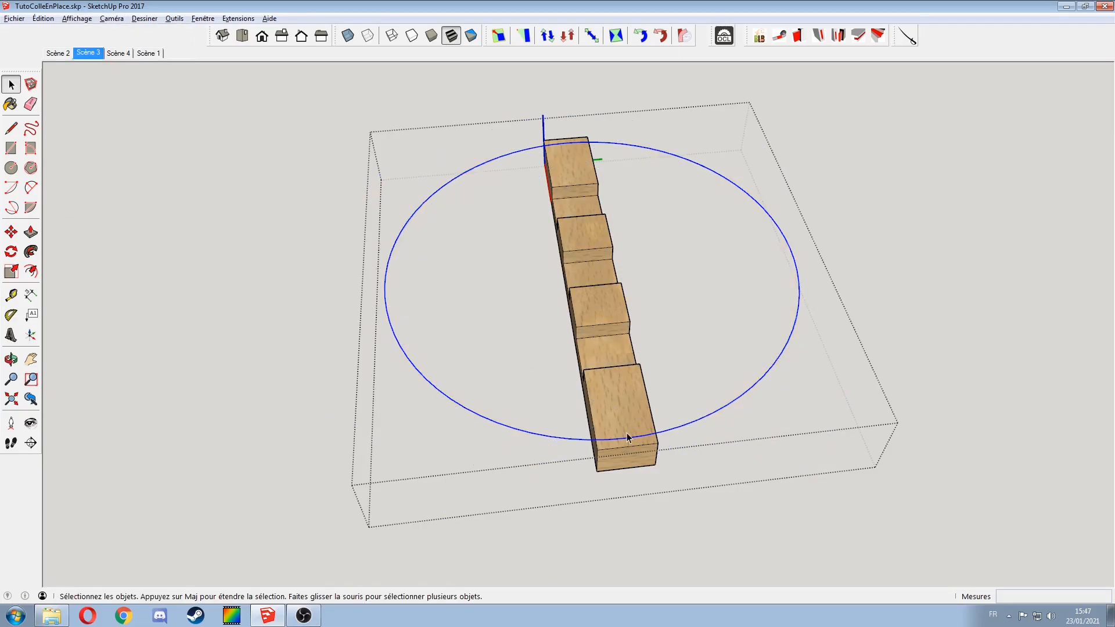
key(p)
drag(647, 453, 549, 150)
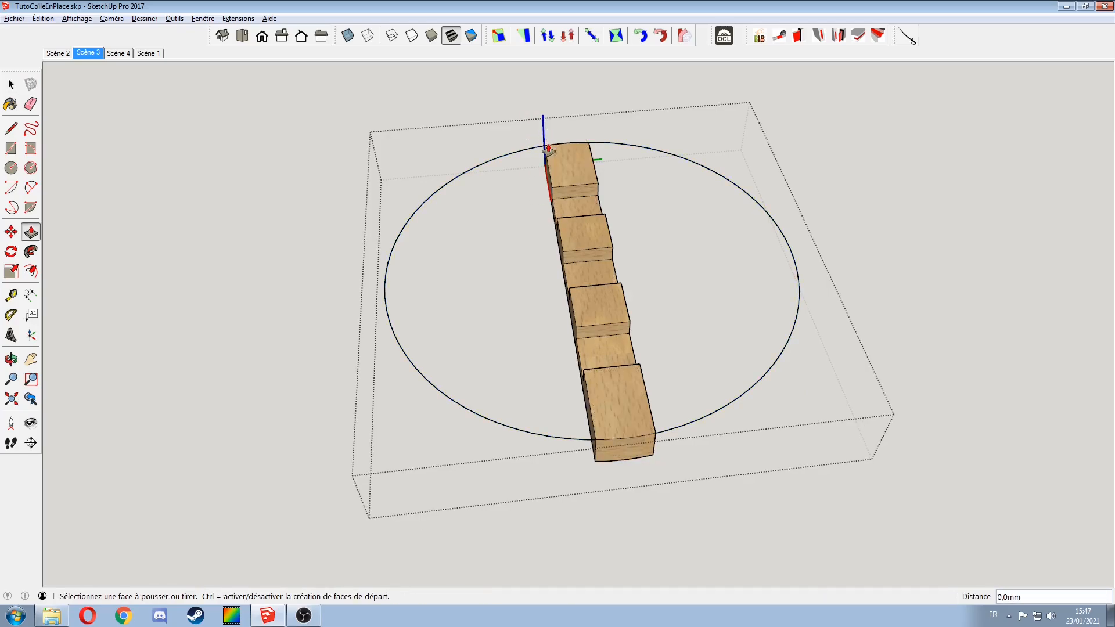
Step: Erase the leftover circle arcs around the middle lower beam and close the component
key(e)
click(490, 159)
click(642, 140)
key(space)
click(845, 438)
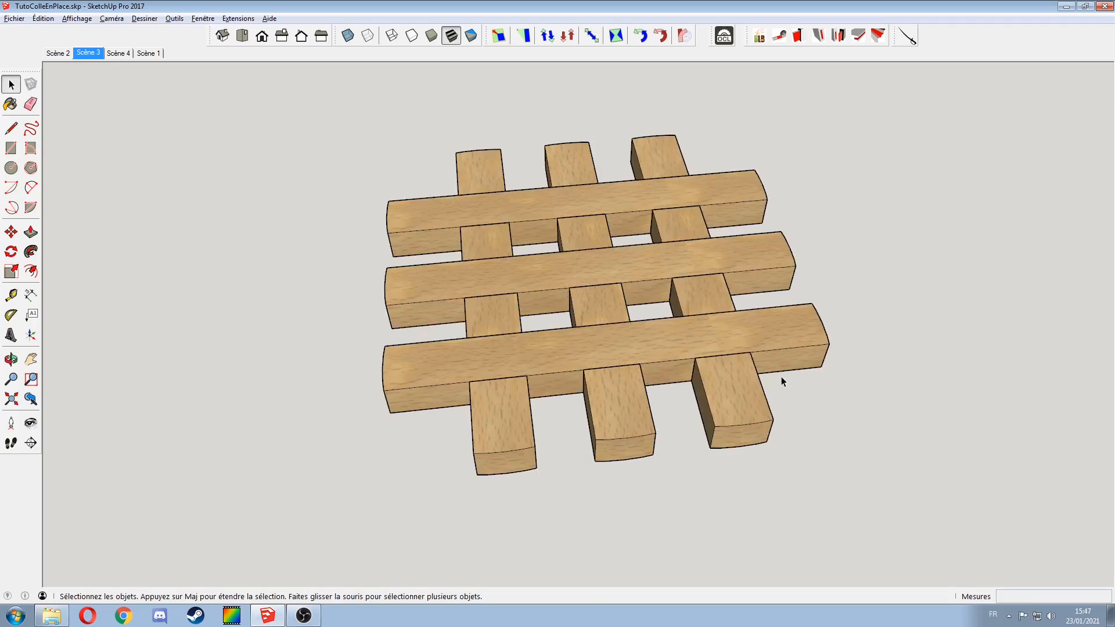
Step: Make the middle lower beam and the middle upper crossing beam each a unique component
middle_drag(771, 390, 605, 451)
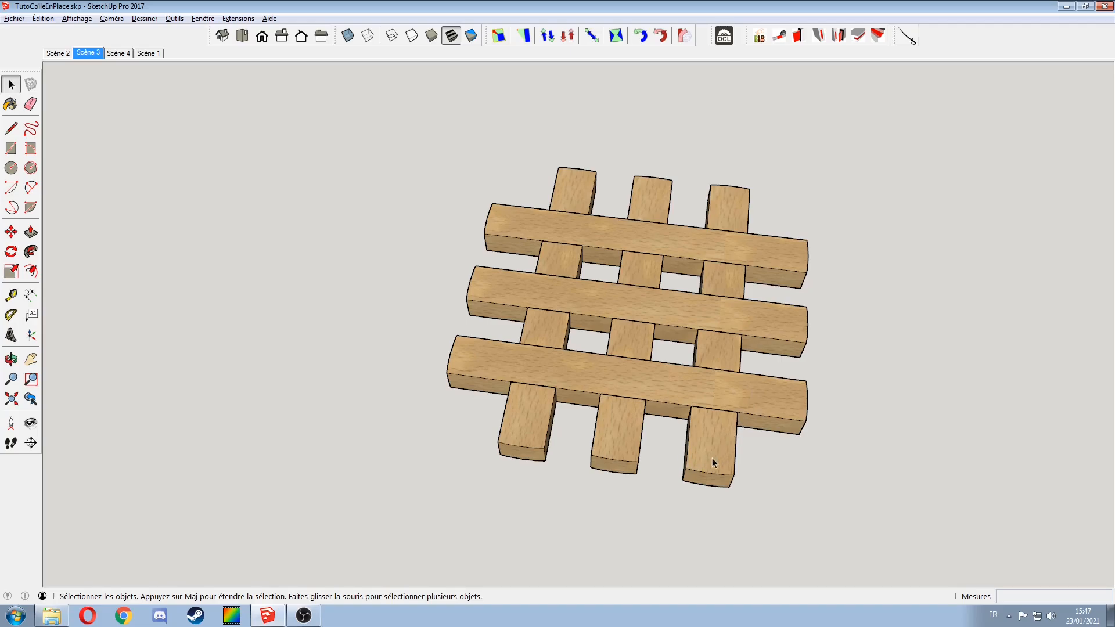
shift+middle_drag(719, 449, 656, 369)
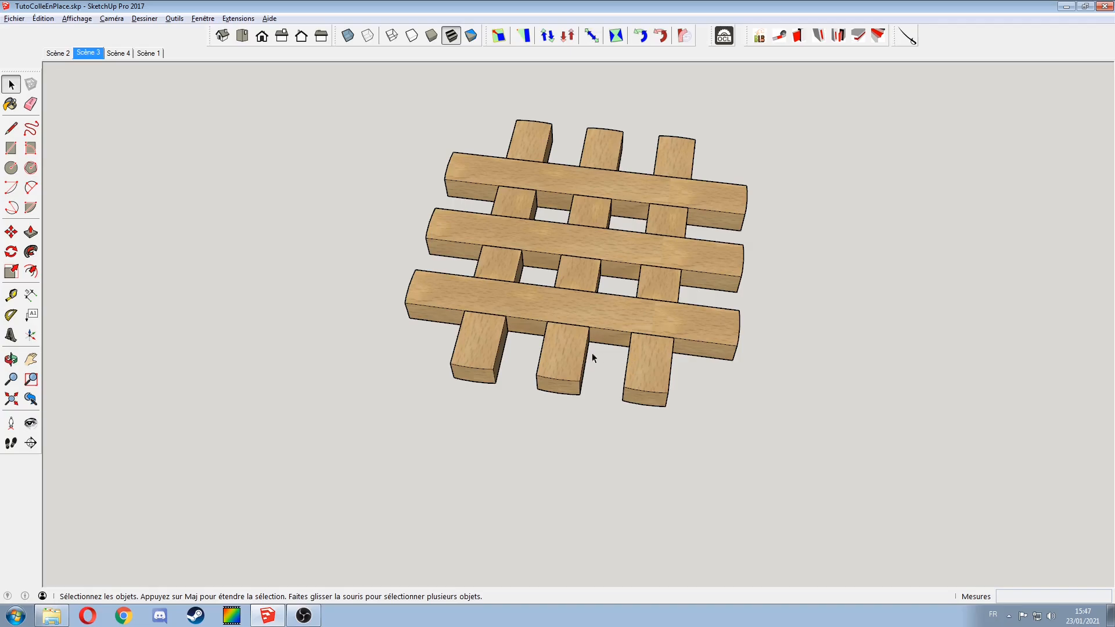
click(551, 355)
right_click(554, 352)
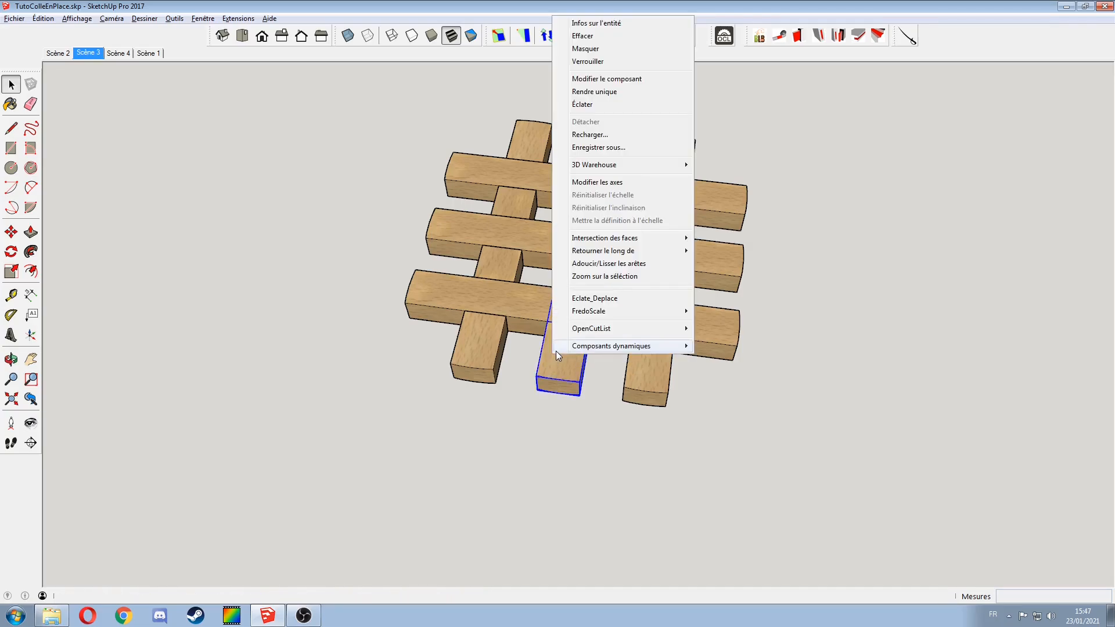
click(606, 93)
click(713, 262)
right_click(712, 262)
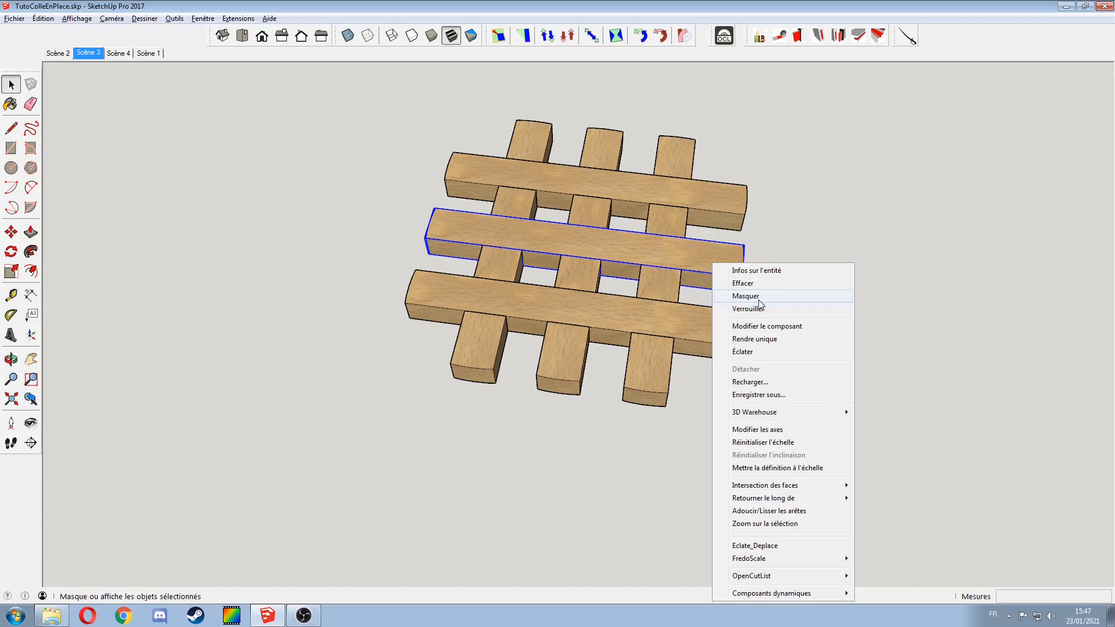
click(756, 339)
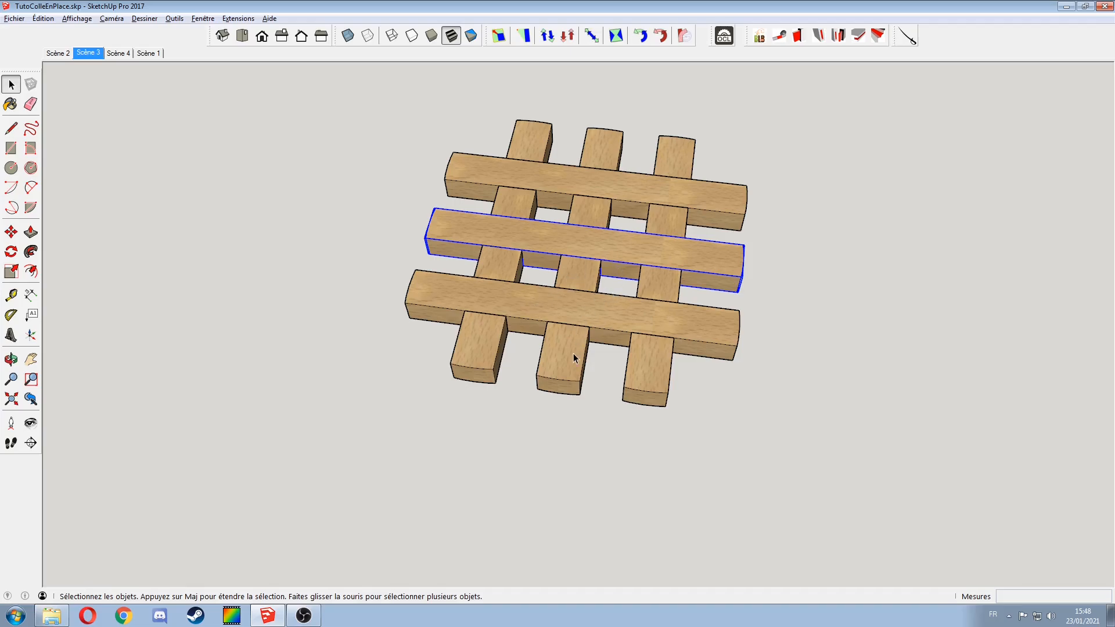
Step: Paste the circle in place inside the rightmost lower beam component and push the end portions outside it through the beam
double_click(660, 371)
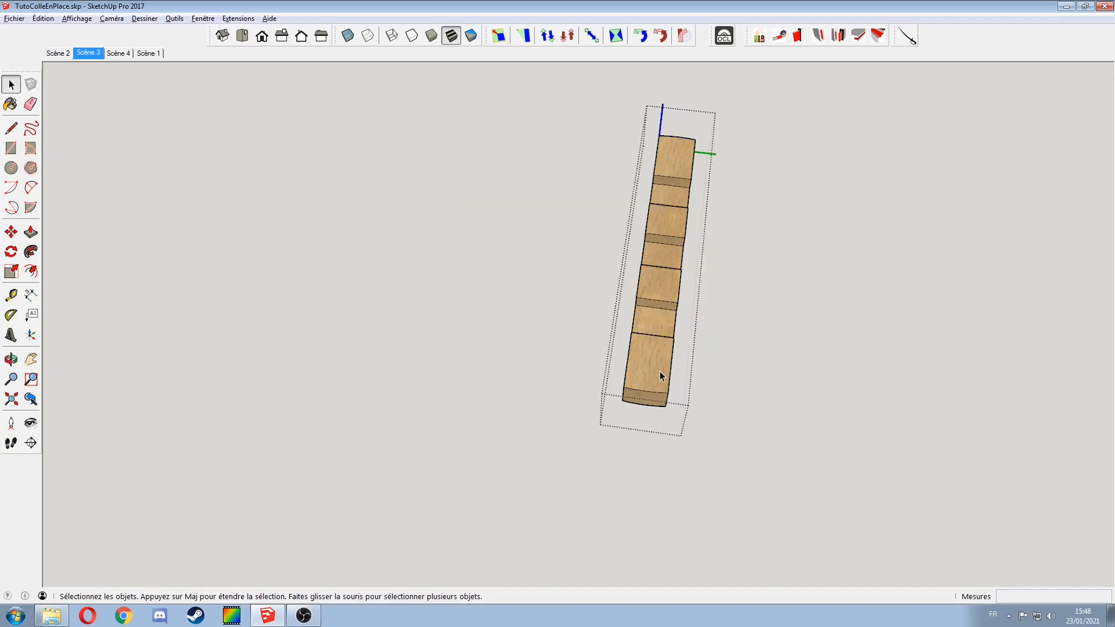
key(ctrl+shift+v)
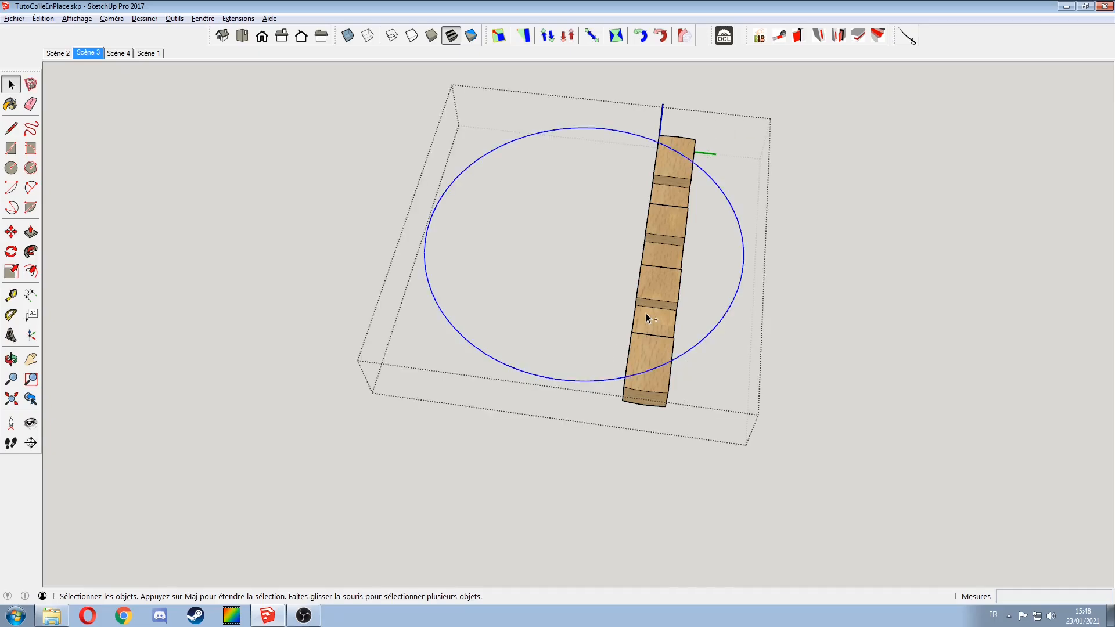
key(p)
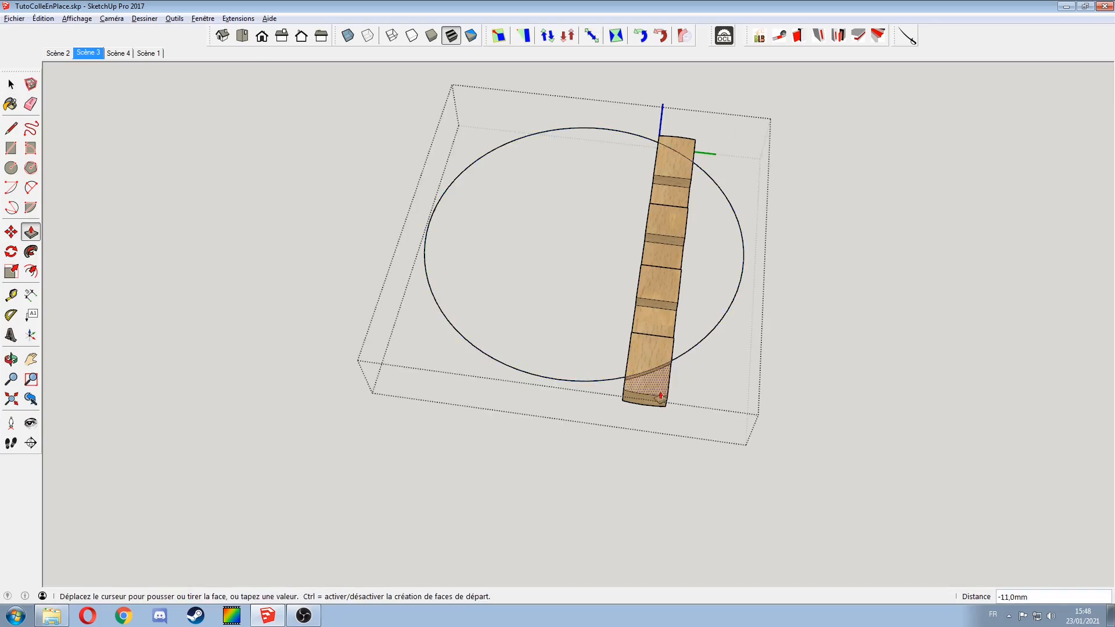
click(650, 398)
click(685, 147)
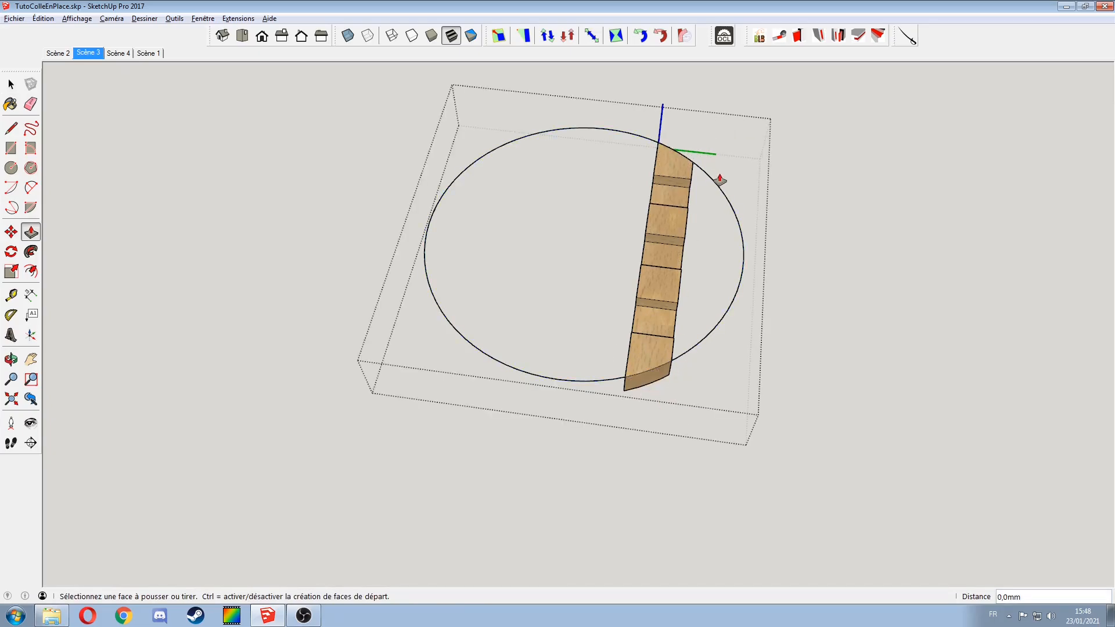
Step: Erase the leftover circle arcs around the rightmost lower beam and close the component
key(e)
drag(600, 155, 598, 116)
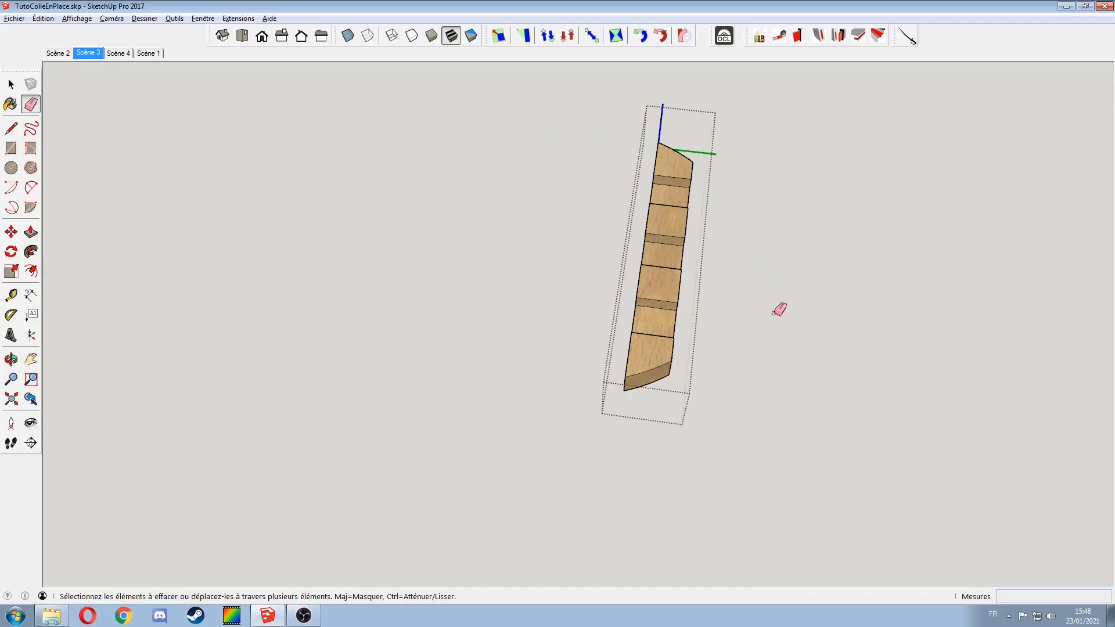
key(space)
click(770, 345)
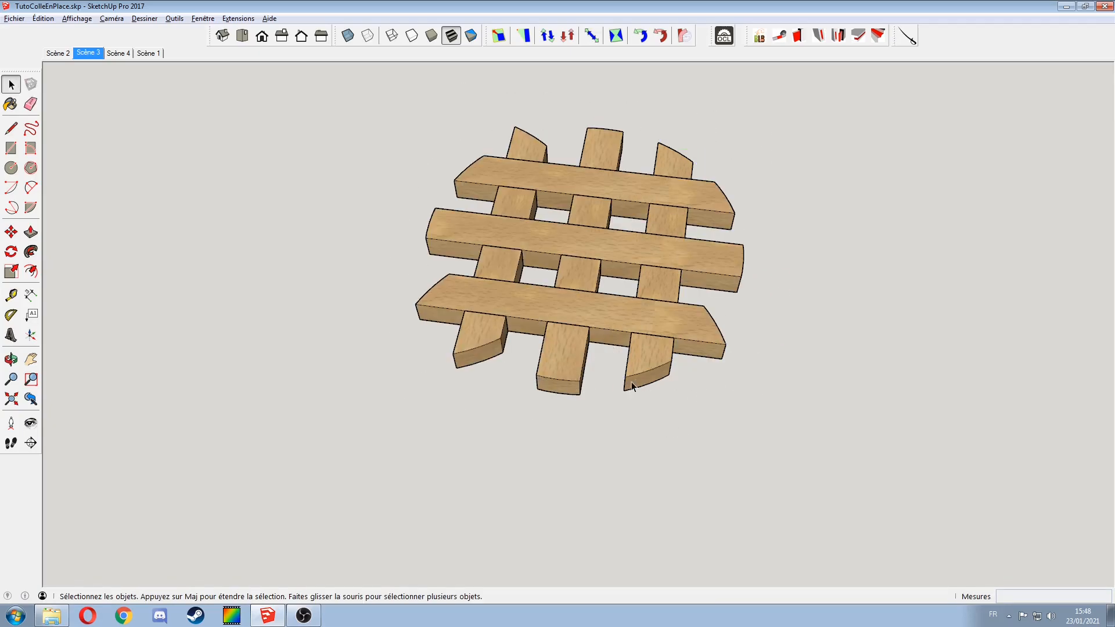
Step: Examine the trimmed ends and geometry of the leftmost lower beam inside its component
middle_drag(492, 332, 480, 290)
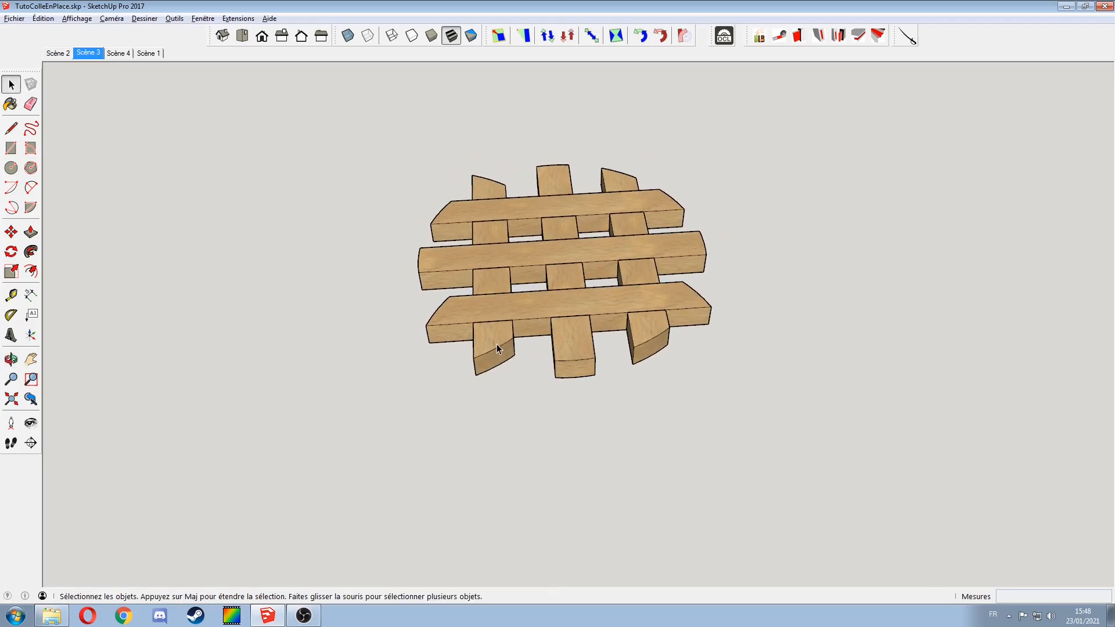
scroll(497, 343, up, 3)
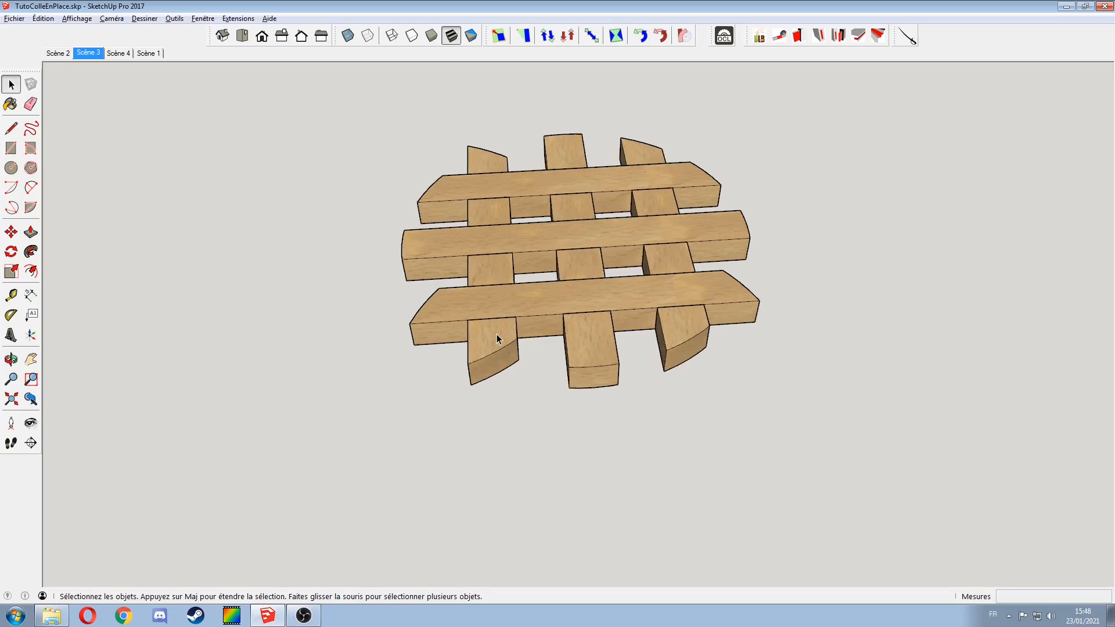
triple_click(485, 254)
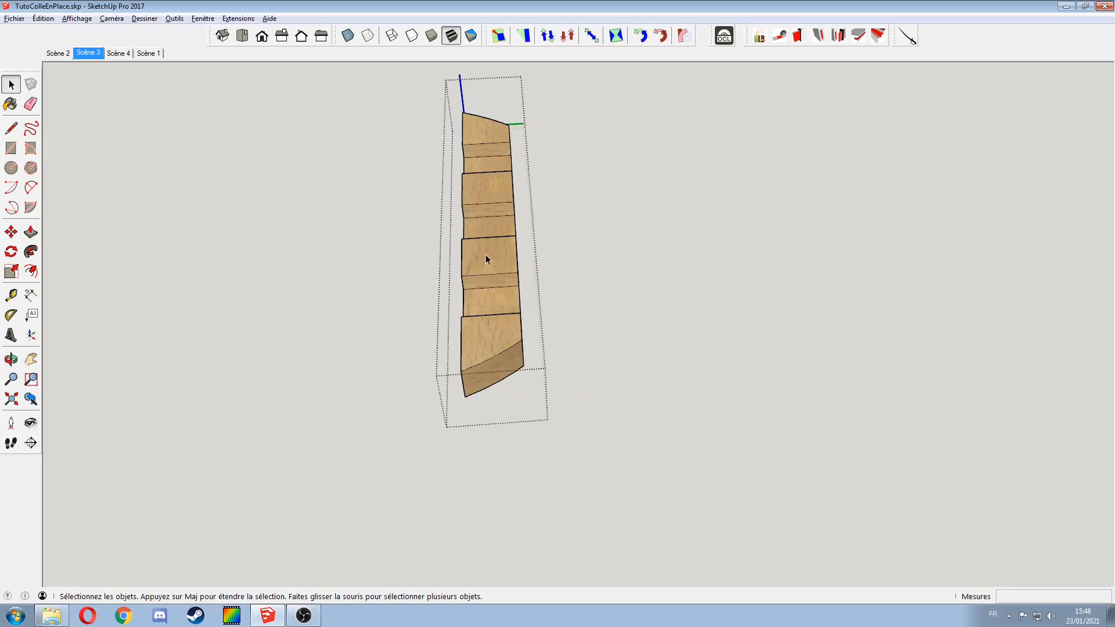
middle_drag(475, 148, 515, 145)
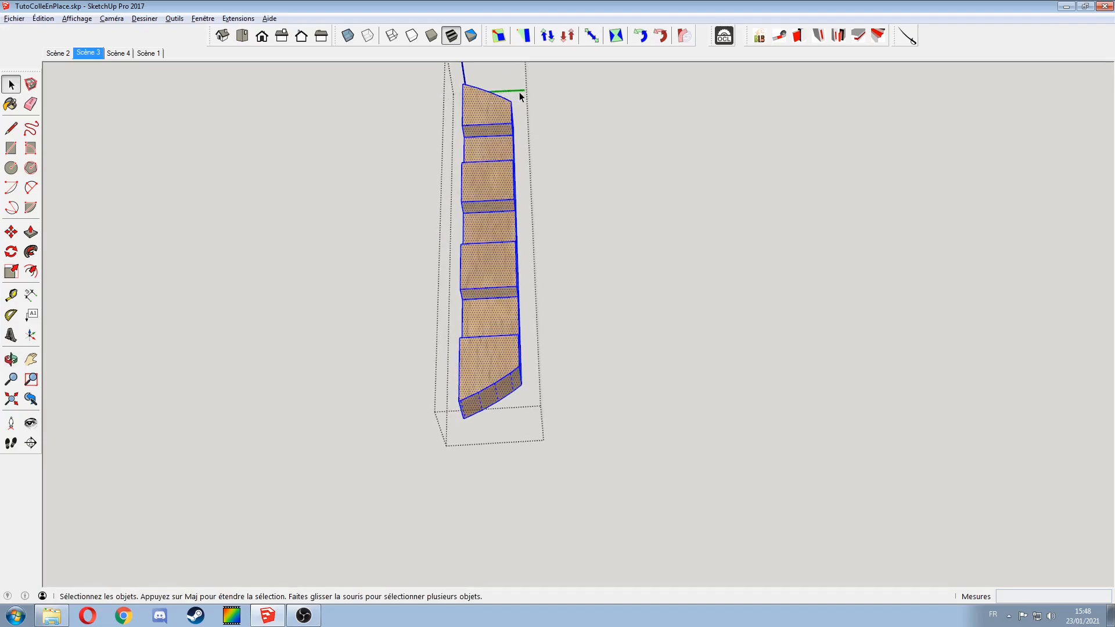
click(384, 240)
Step: Try flipping the leftmost lower beam along its component green axis, and undo the flip
click(478, 373)
right_click(479, 374)
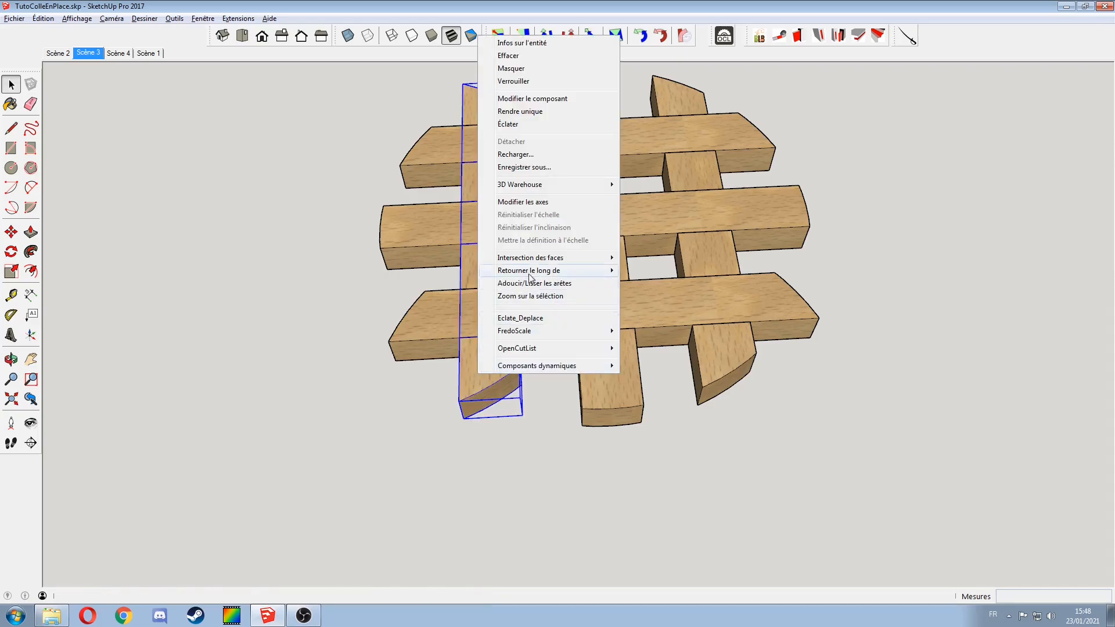
mouse_move(530, 272)
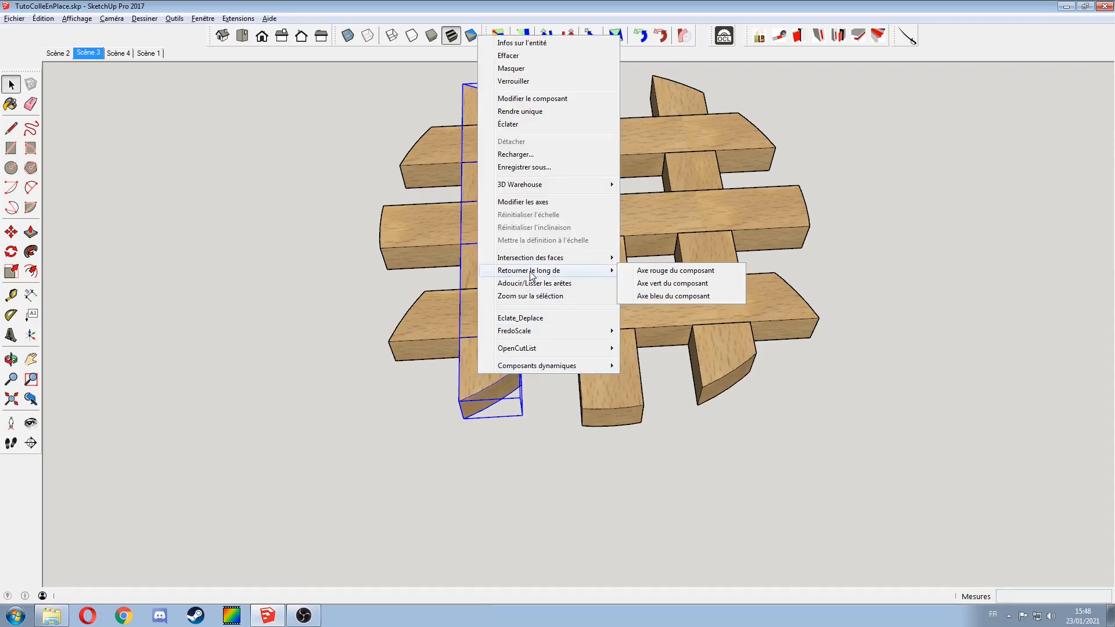
click(656, 283)
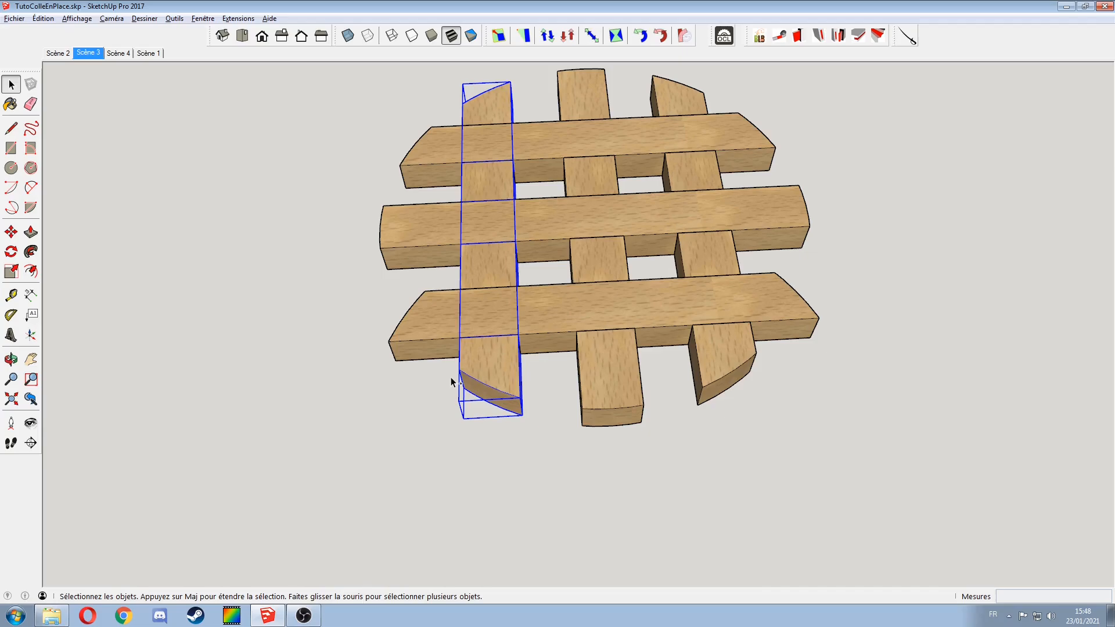
key(ctrl+z)
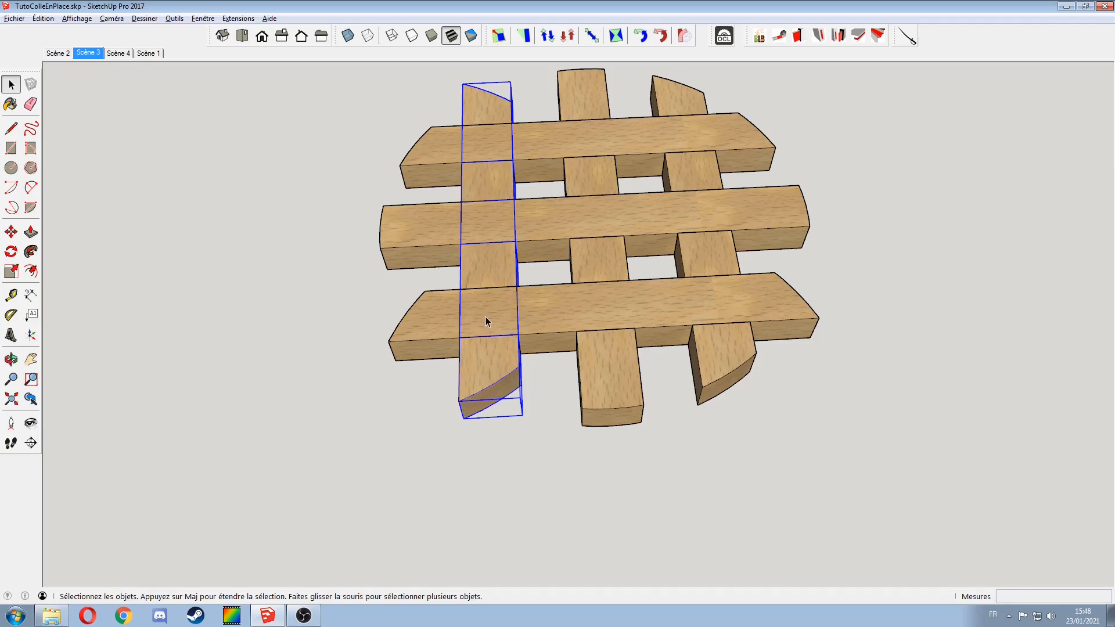
Step: Check the axis directions inside the leftmost lower beam component and close it
right_click(487, 270)
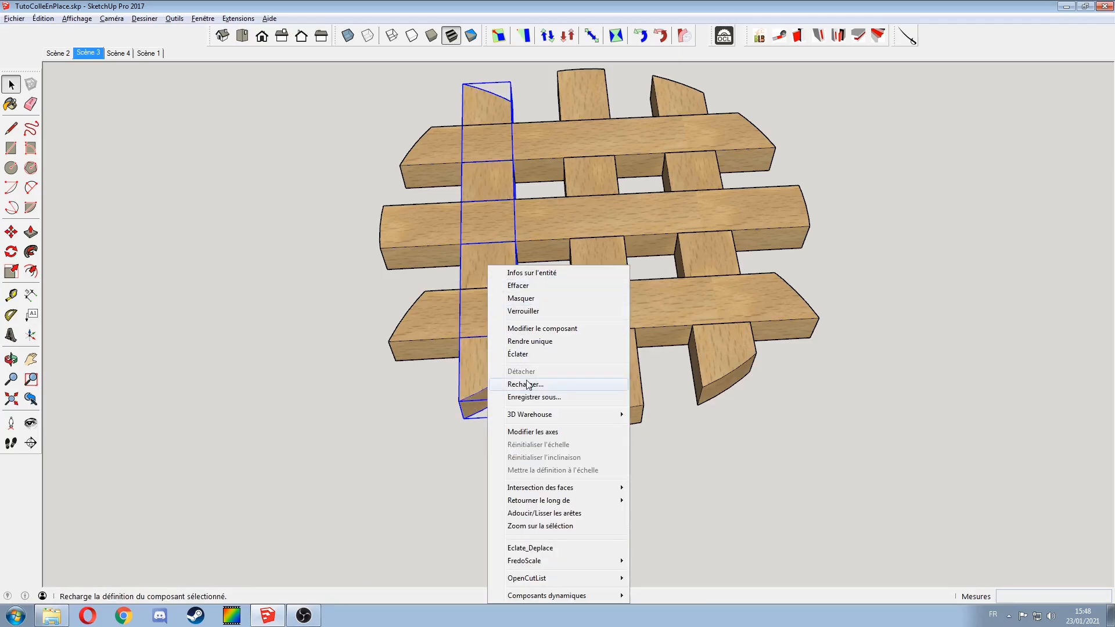
click(360, 385)
click(372, 377)
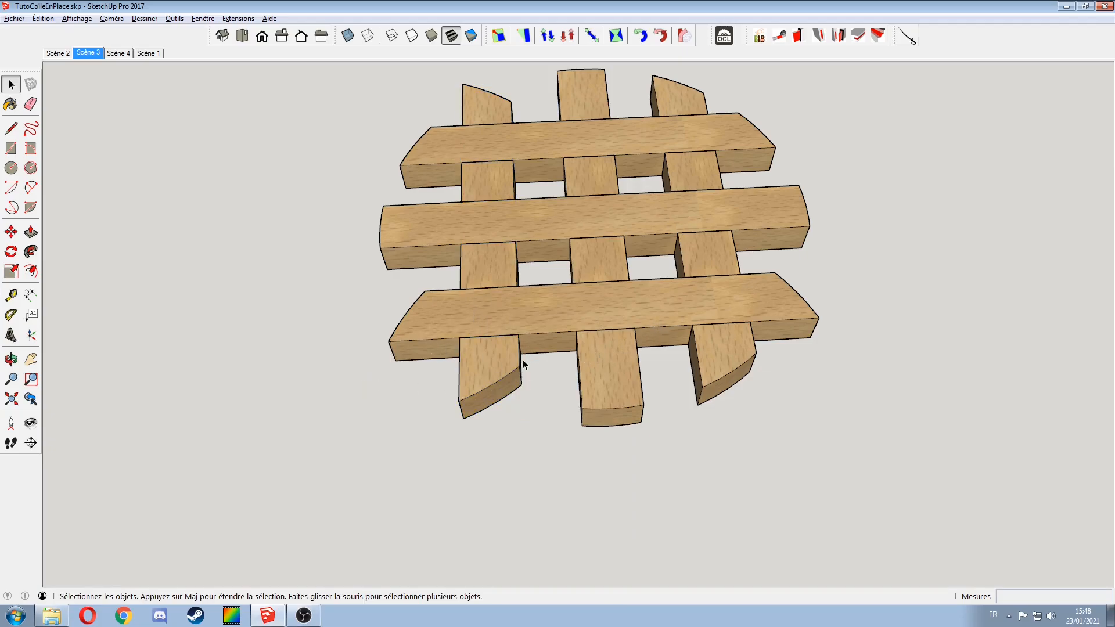
double_click(493, 277)
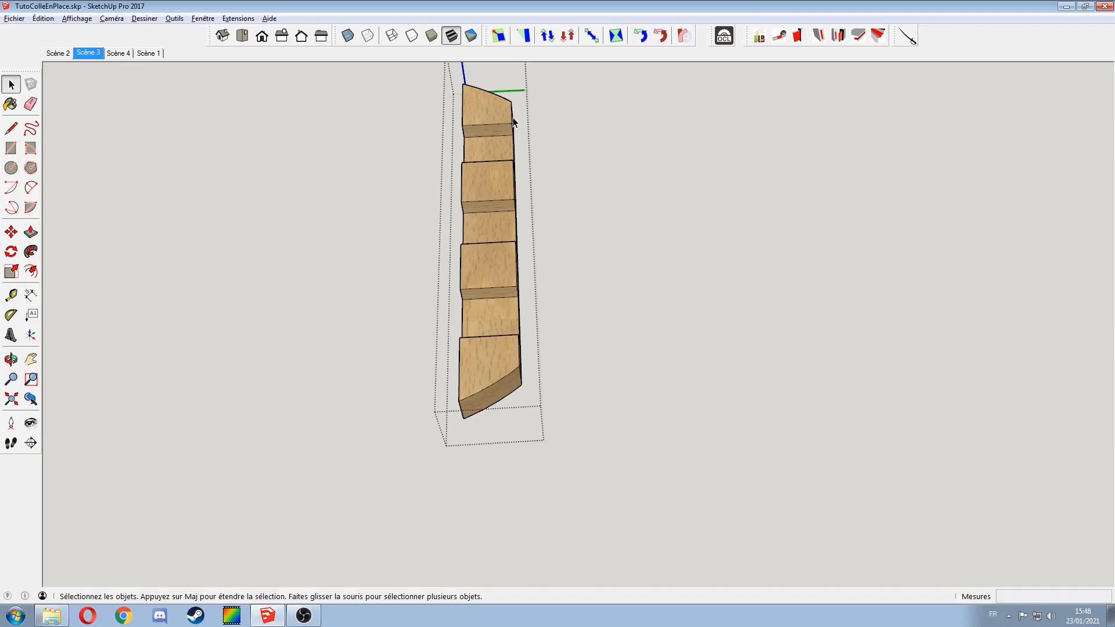
click(313, 210)
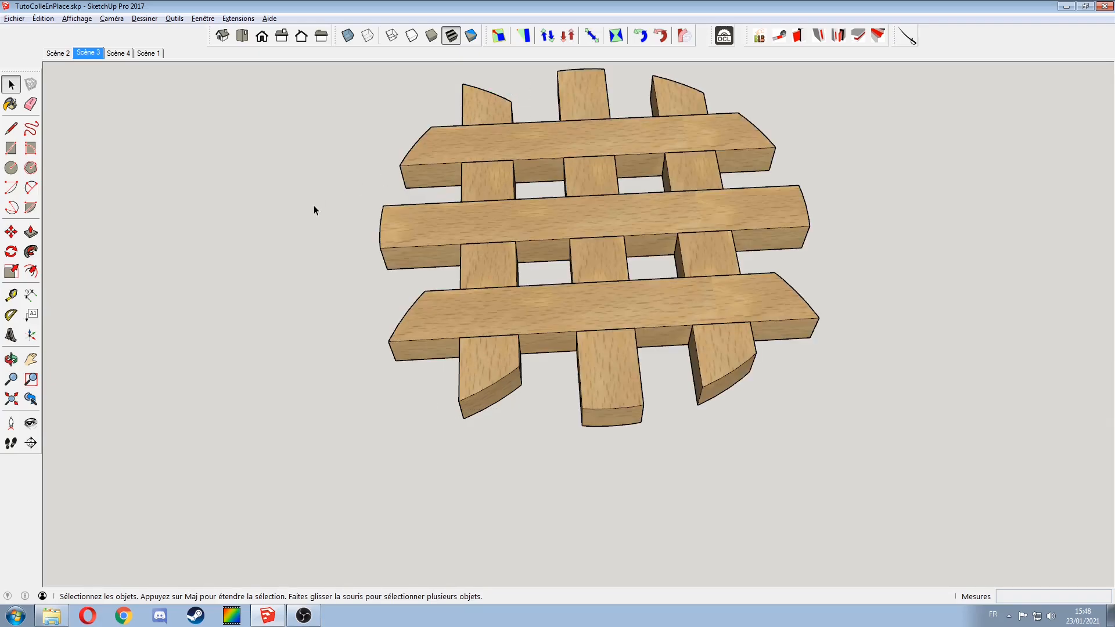
Step: Mirror the leftmost lower beam by scaling it -1 along its green axis about its centre
click(487, 273)
middle_drag(488, 273, 542, 279)
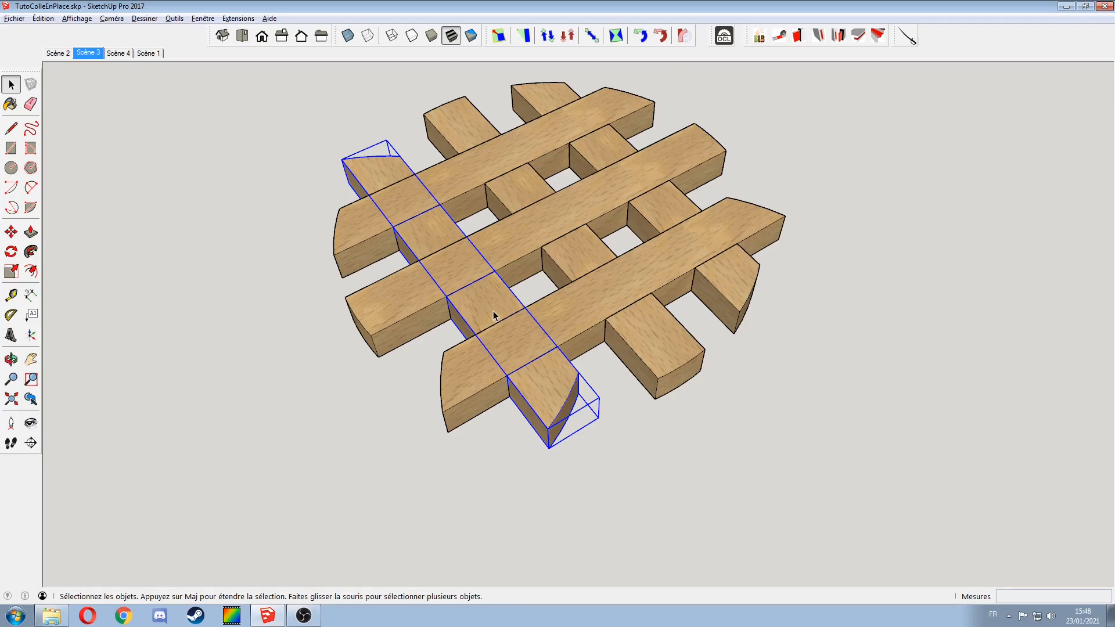
key(s)
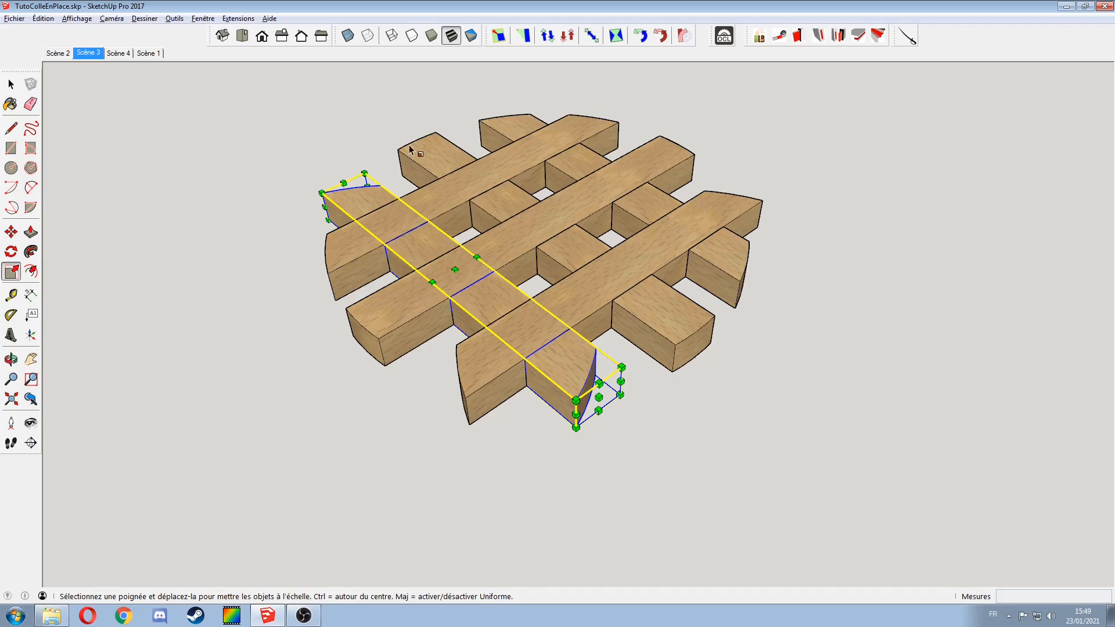
click(348, 35)
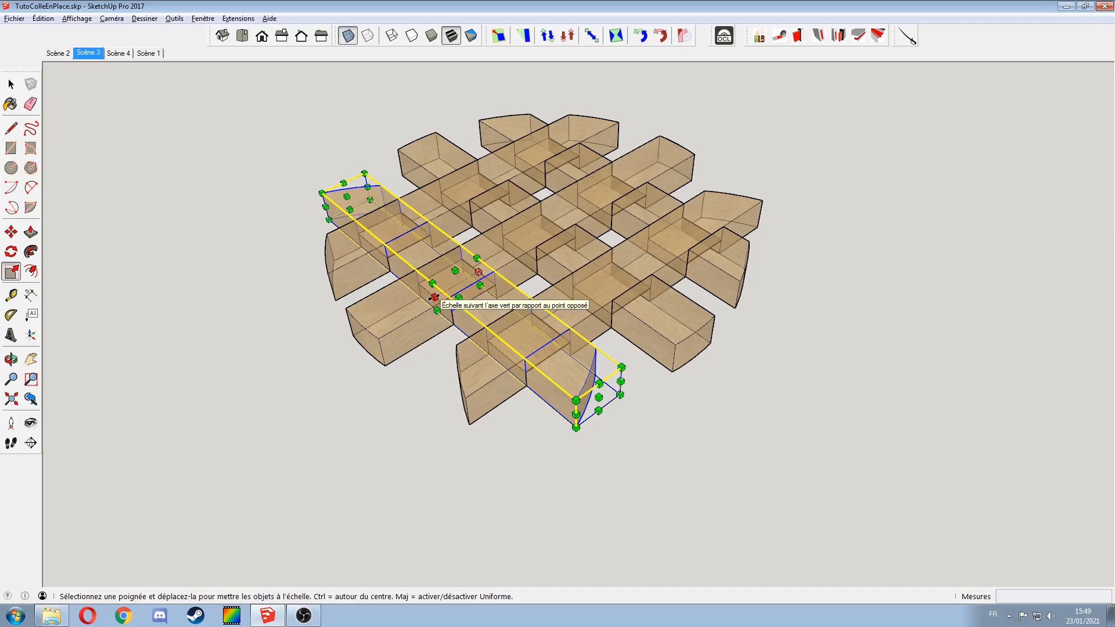
click(347, 36)
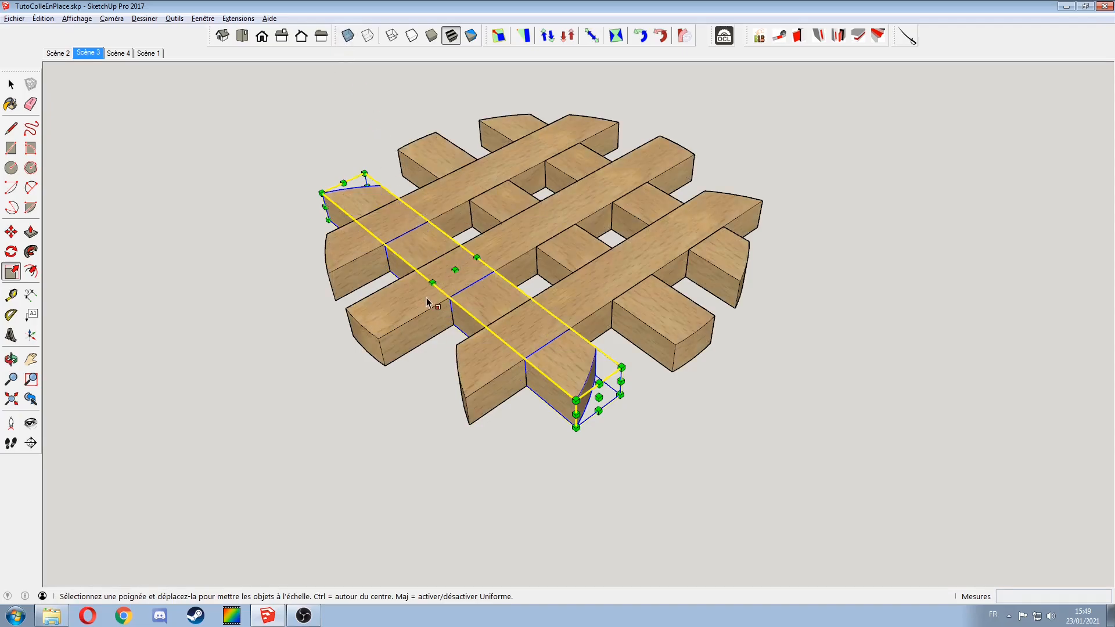
middle_drag(435, 297, 521, 235)
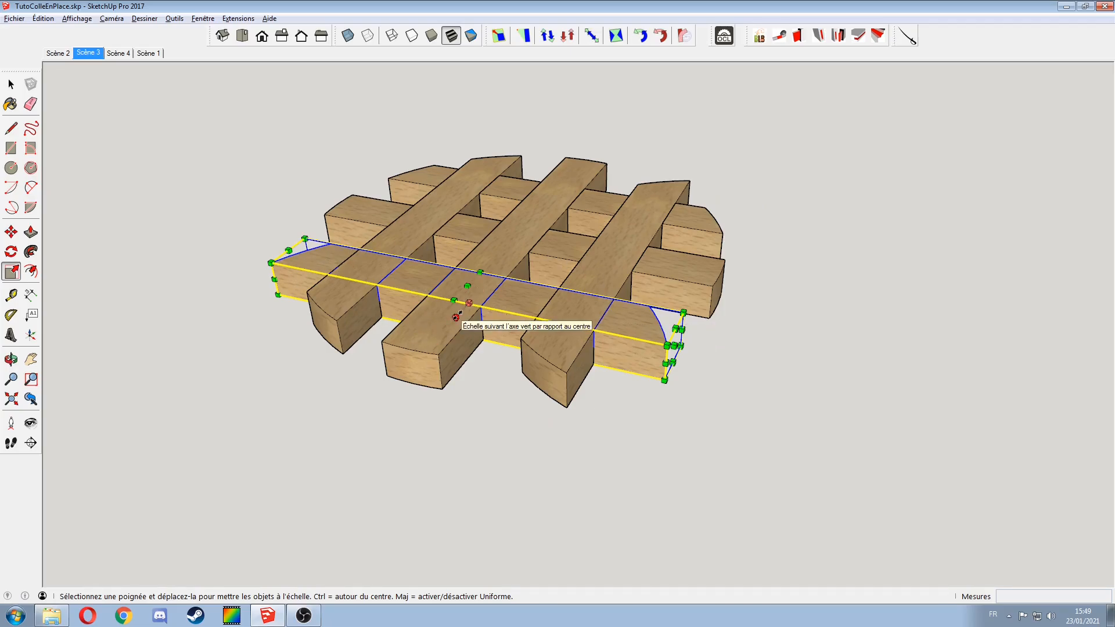
click(456, 316)
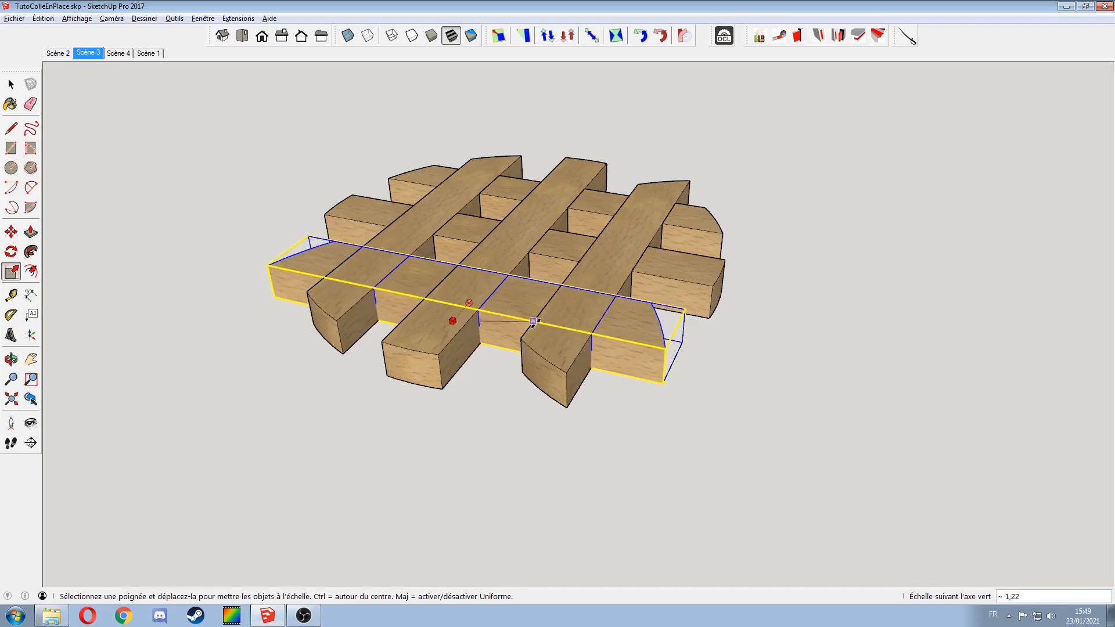
click(503, 289)
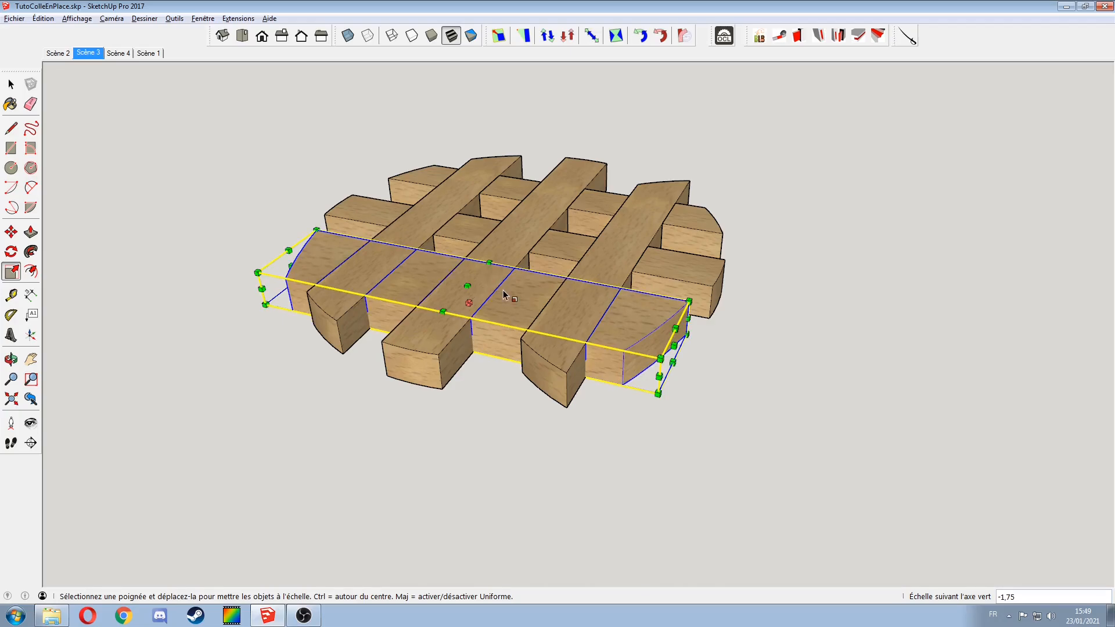
key(Return)
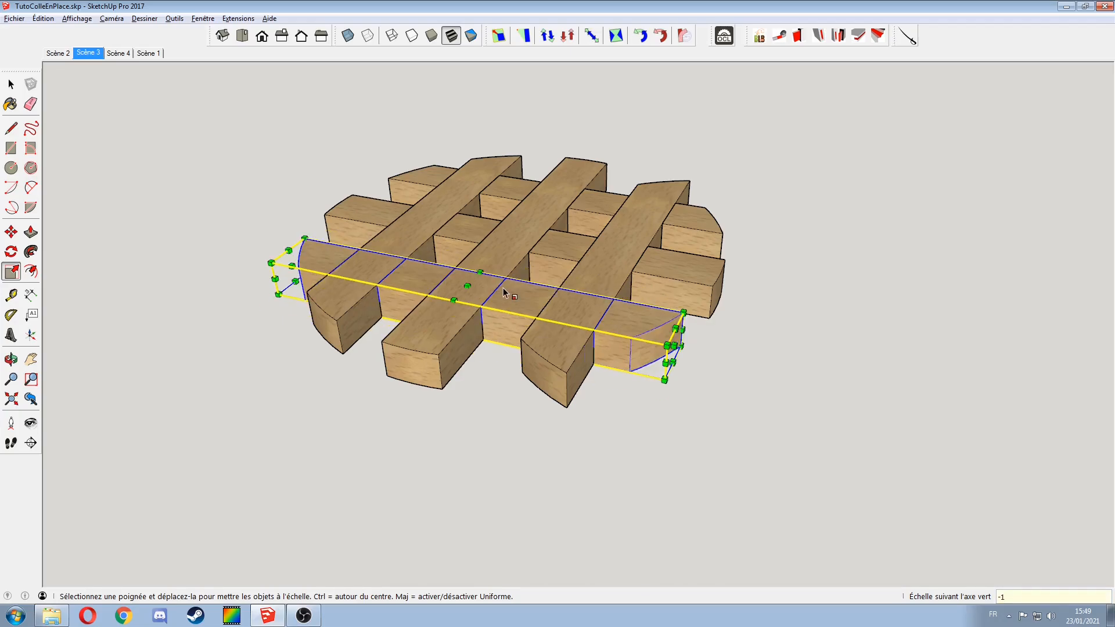
middle_drag(503, 292, 653, 282)
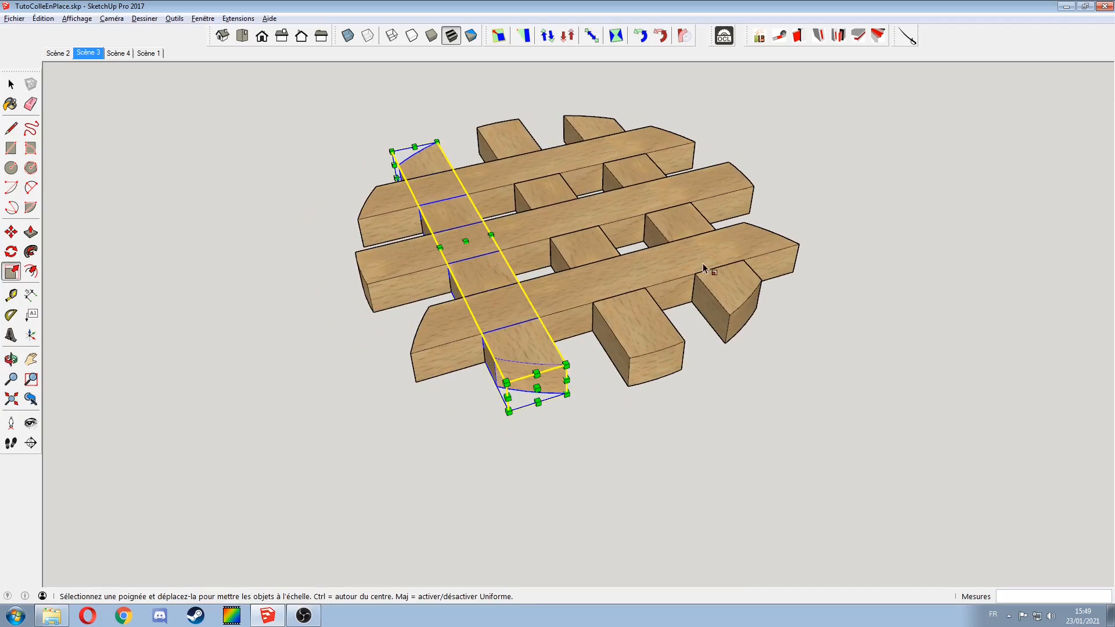
key(space)
Step: Mirror the wrongly cut upper outer beam across its width with the Scale tool so its ends follow the circle
middle_drag(681, 227, 486, 302)
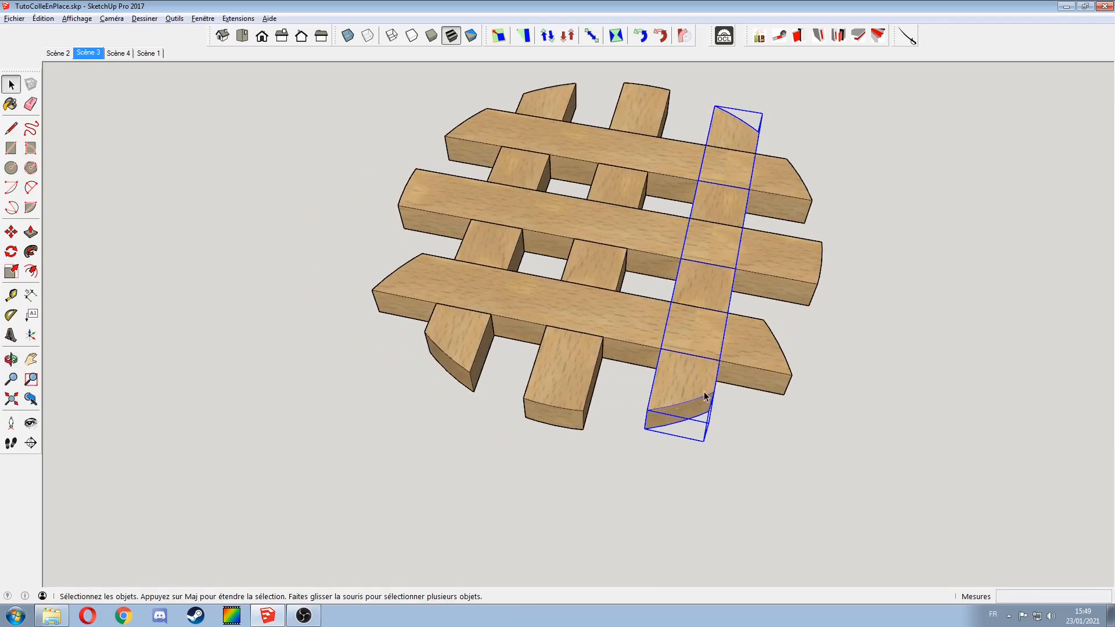
middle_drag(754, 347, 641, 441)
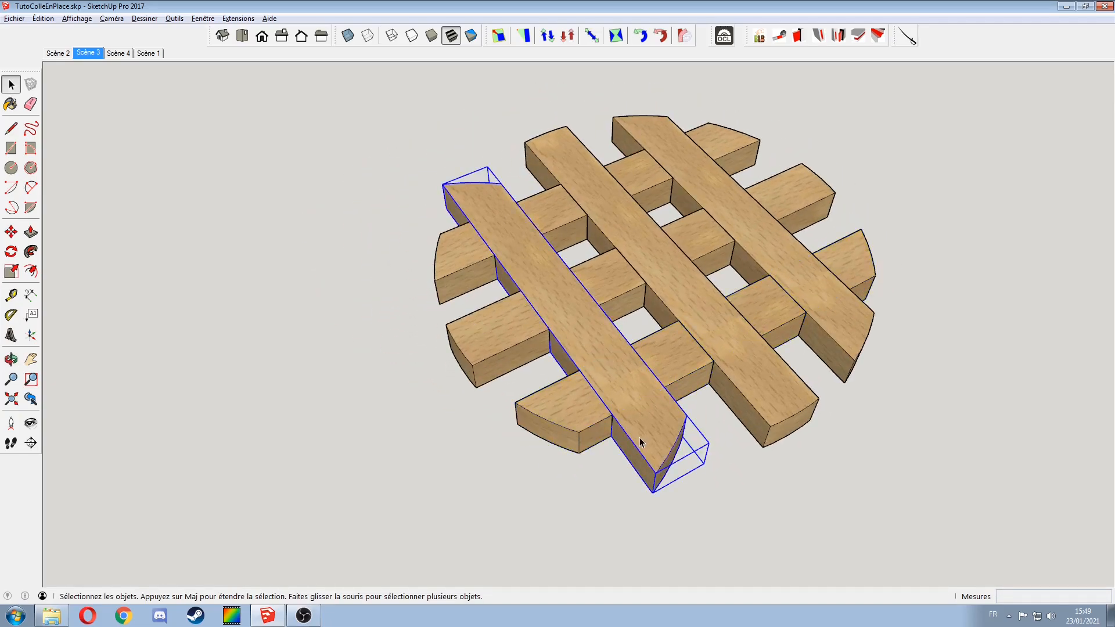
key(s)
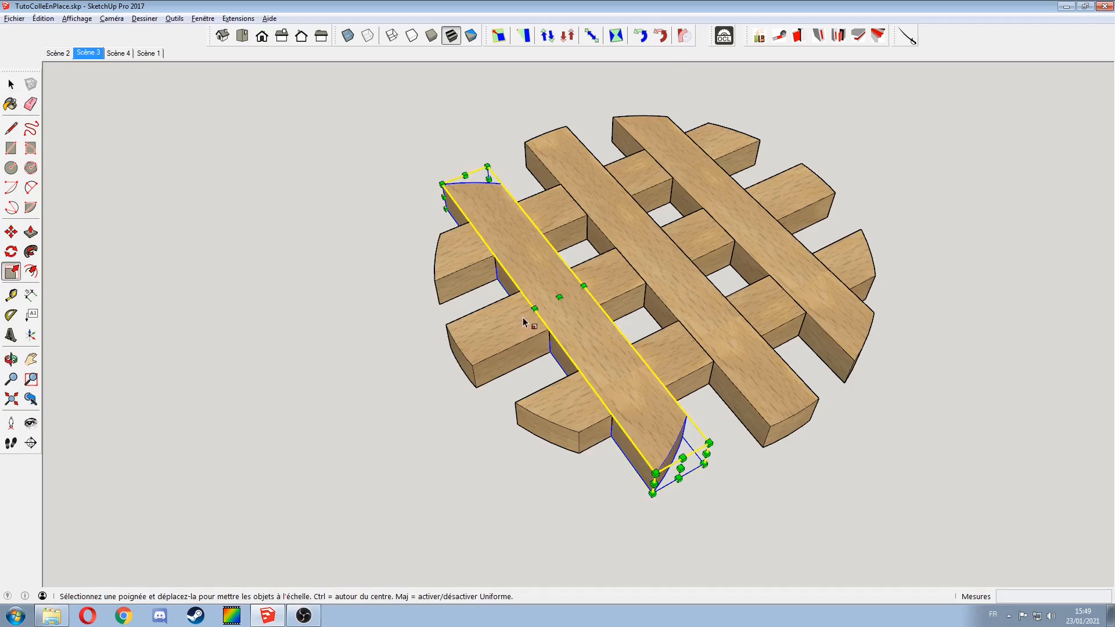
drag(535, 321, 596, 300)
middle_drag(740, 325, 740, 357)
key(space)
Step: Try mirroring the opposite upper outer beam by scaling it -1 along its green axis about its centre, and undo it
click(807, 371)
middle_drag(809, 393, 630, 281)
key(s)
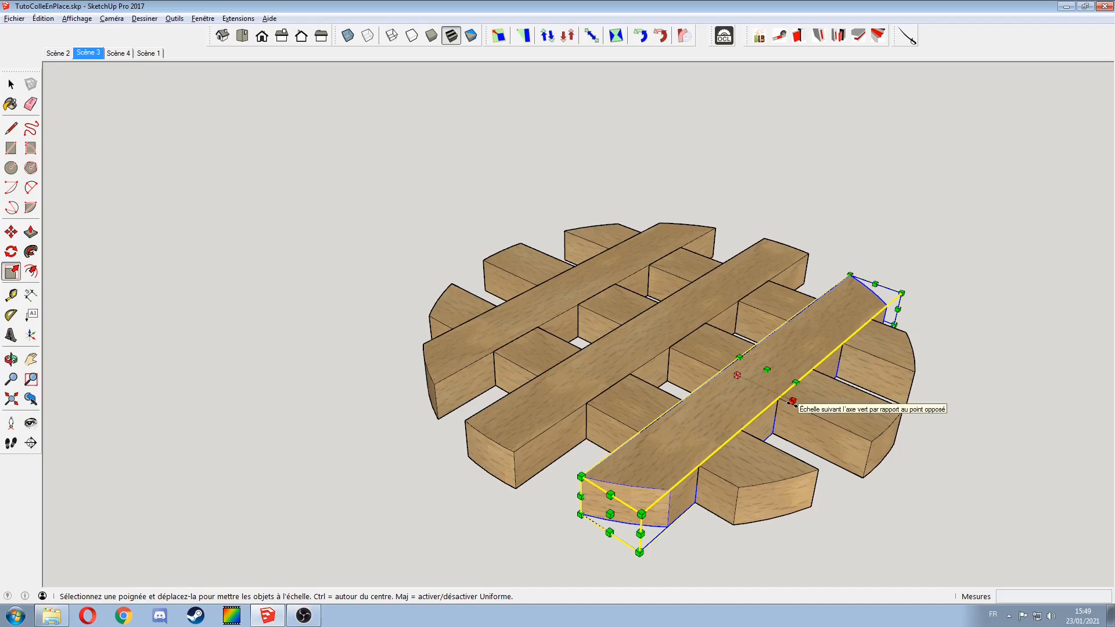
ctrl+drag(792, 401, 726, 362)
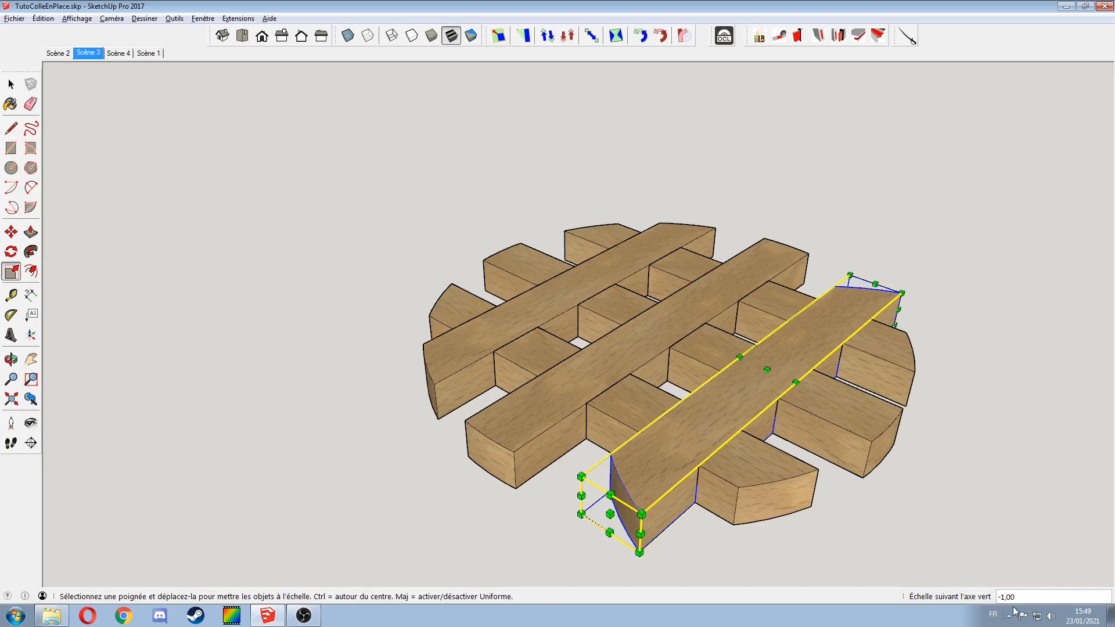
key(space)
click(880, 546)
middle_drag(684, 437, 756, 471)
key(ctrl+z)
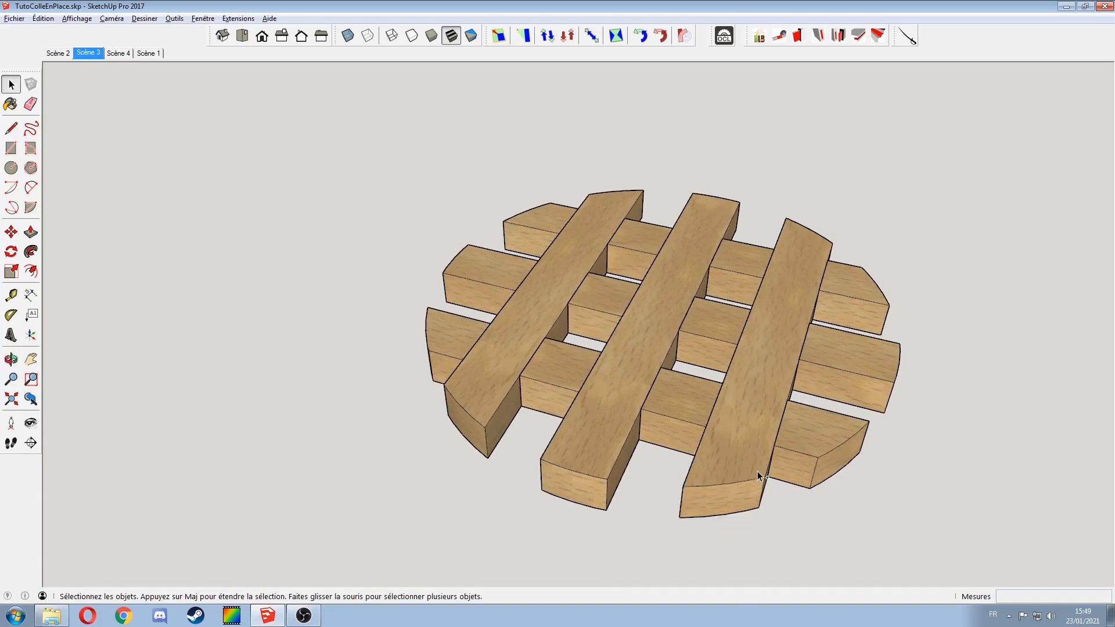
Step: Switch to Scène 4 and open the square wooden leg component for editing
middle_drag(651, 441, 737, 490)
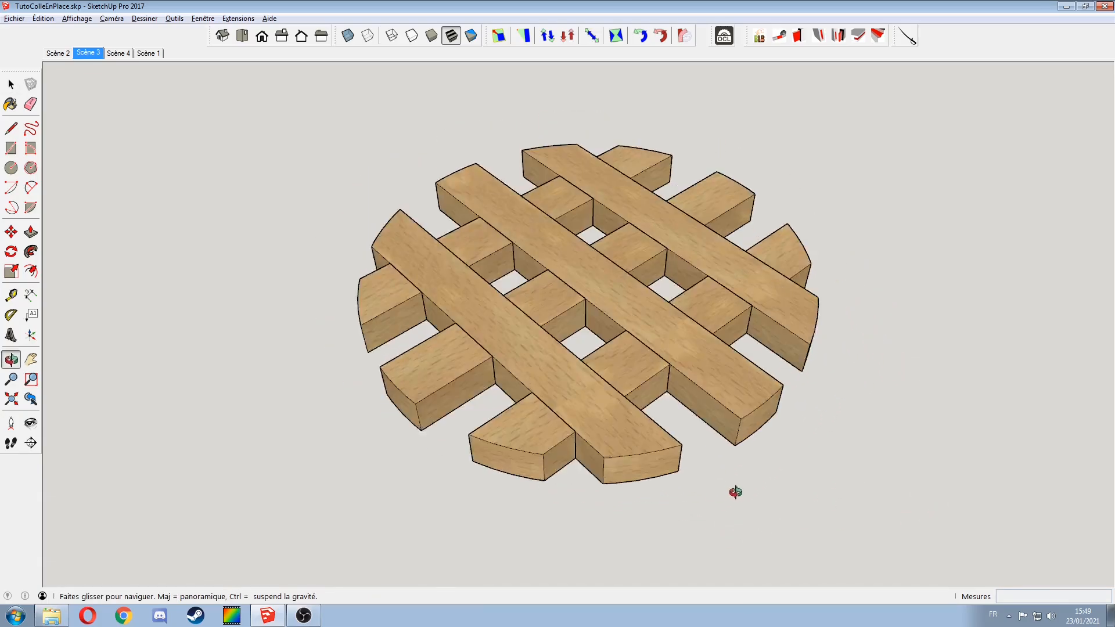
scroll(625, 423, down, 3)
middle_drag(625, 423, 841, 496)
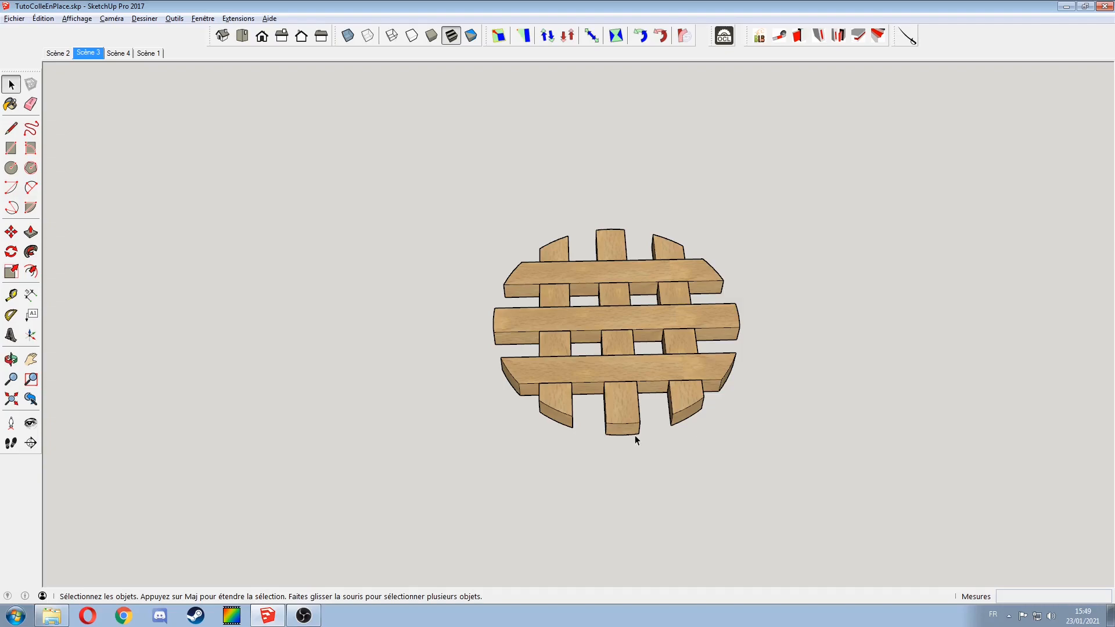
click(124, 56)
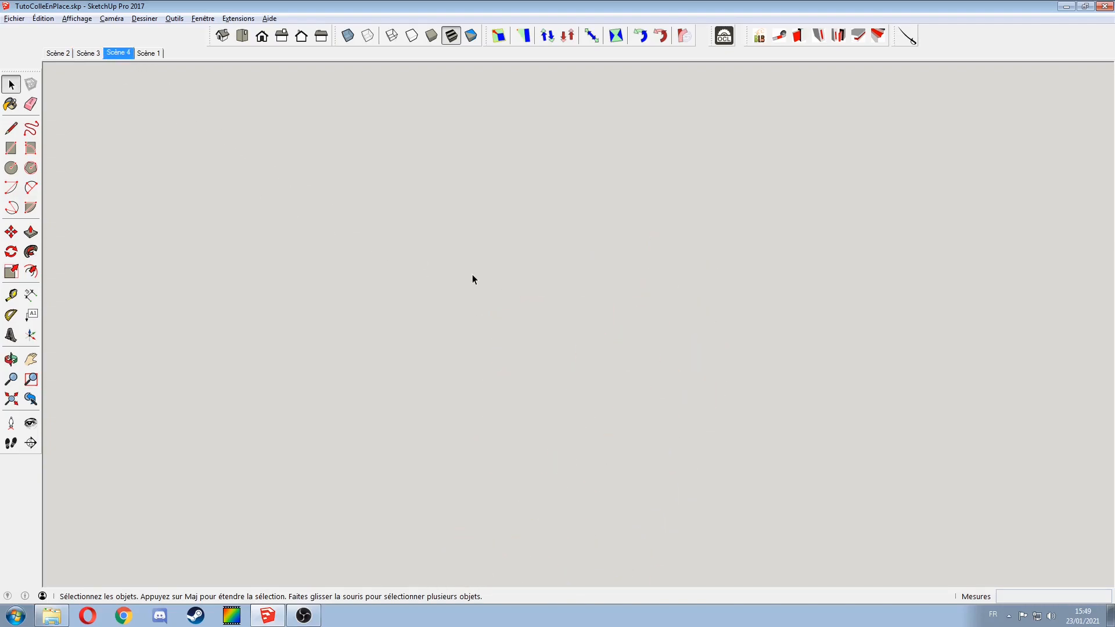
middle_drag(545, 232, 447, 144)
scroll(447, 209, down, 5)
click(448, 174)
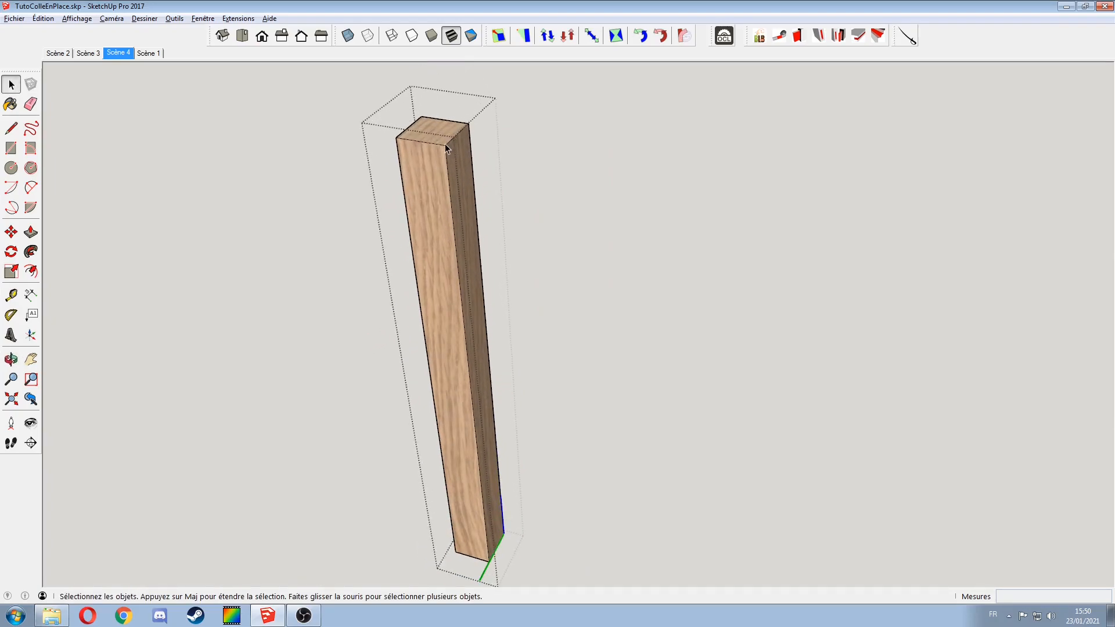
Step: Push the leg's top face down 120 mm with Push/Pull while creating a new starting face, leaving a dividing edge loop
key(p)
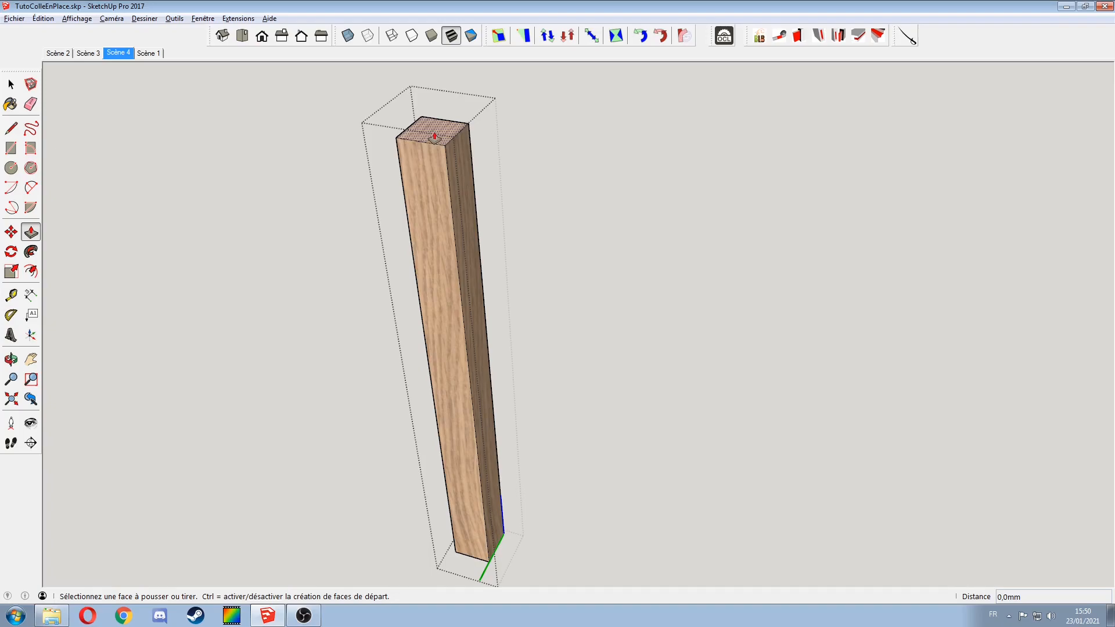
click(433, 136)
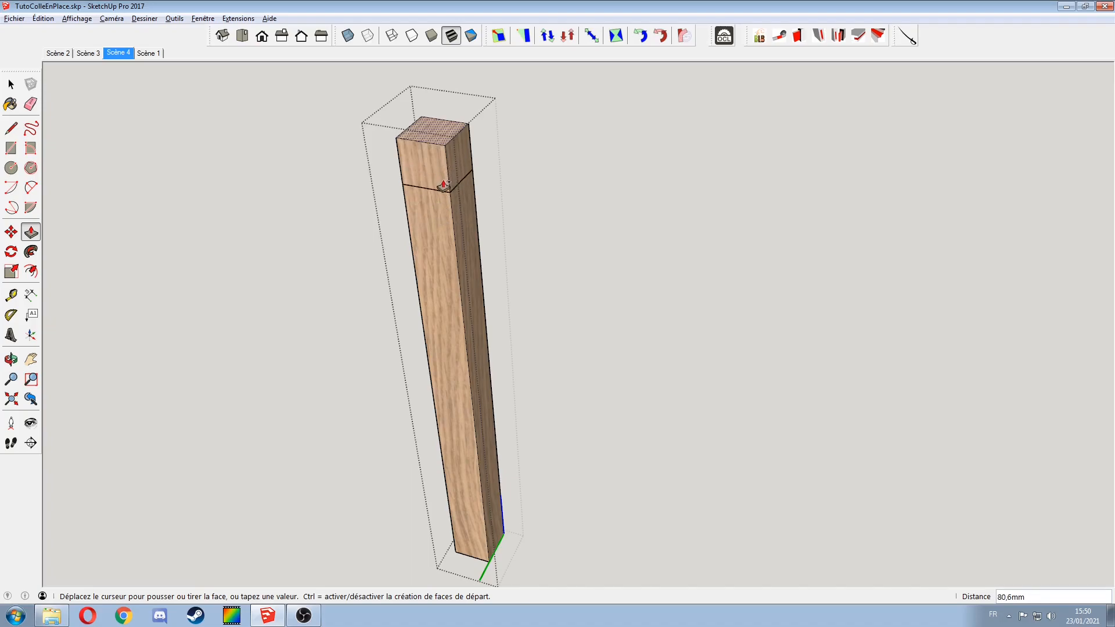
key(Escape)
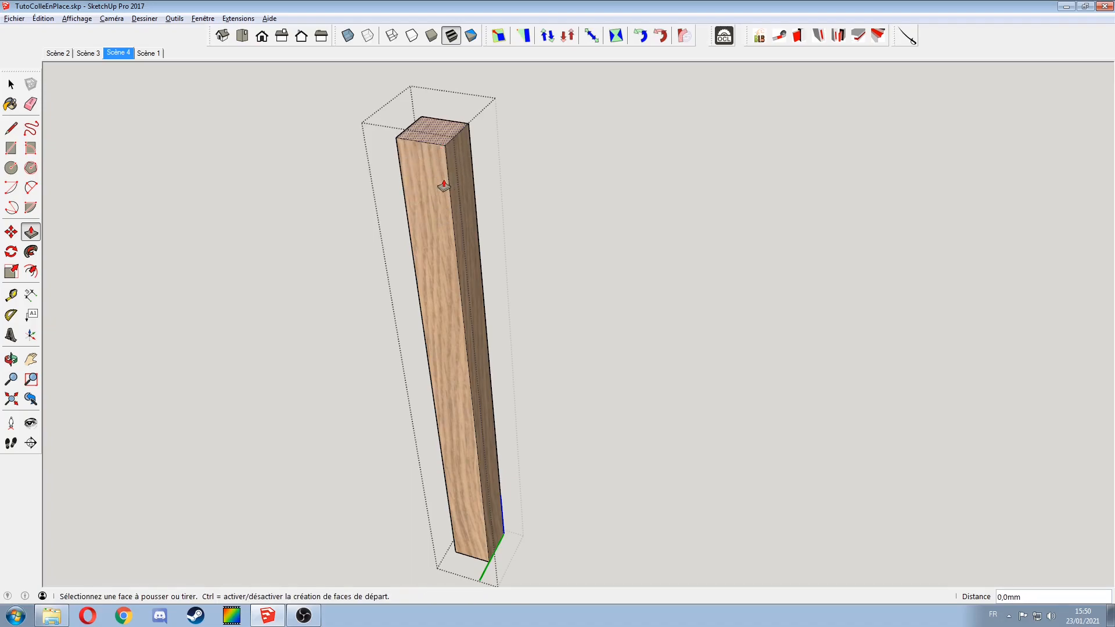
click(444, 186)
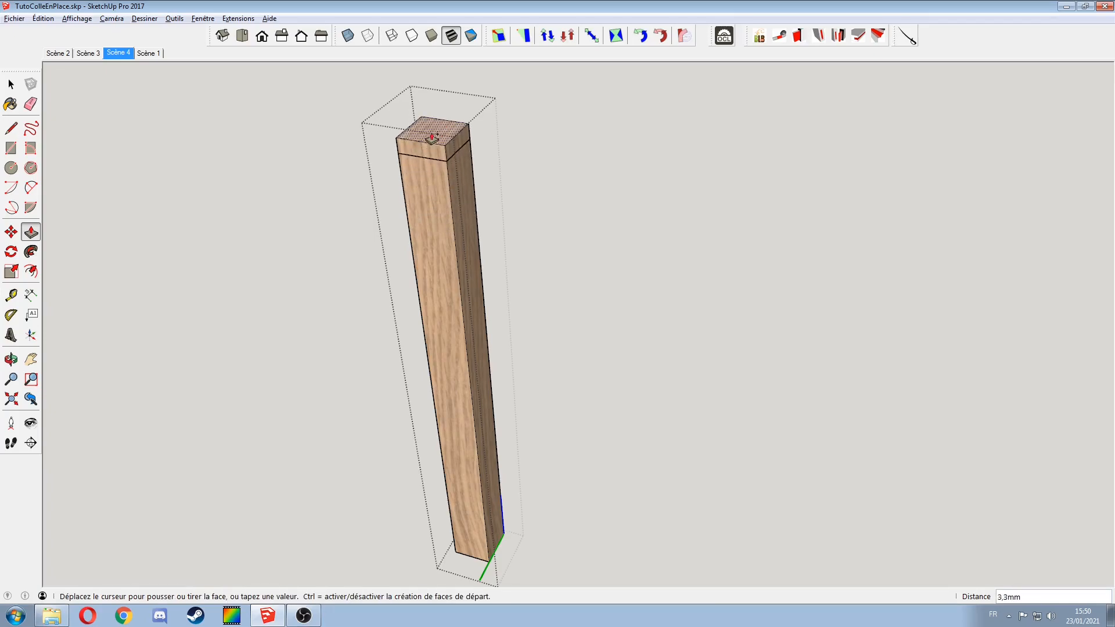
click(452, 209)
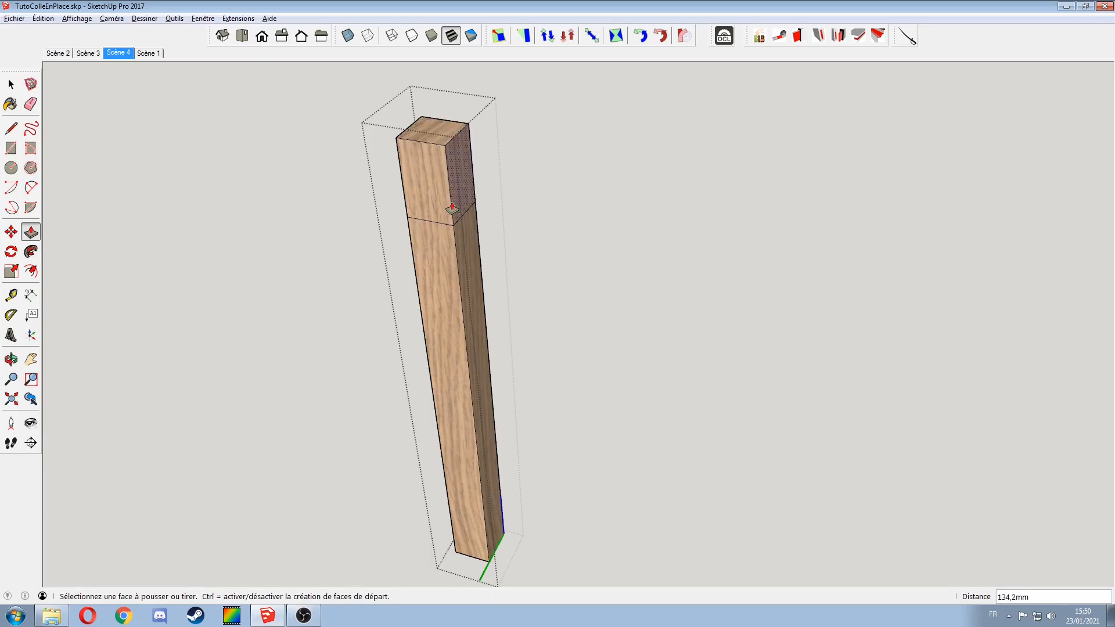
click(440, 207)
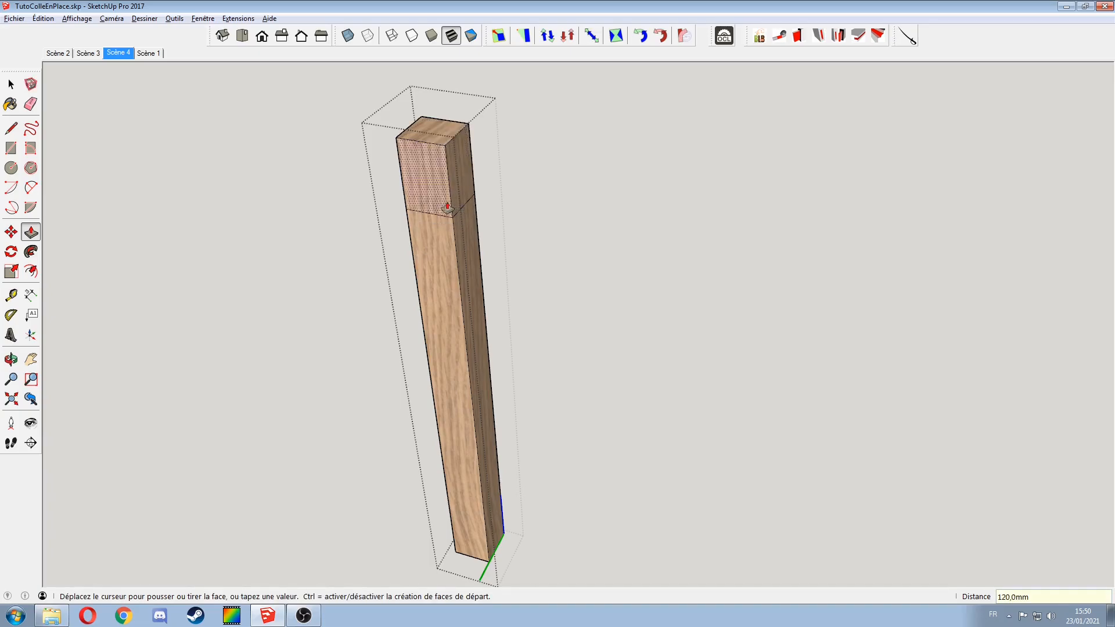
middle_drag(438, 206, 420, 99)
key(Escape)
scroll(442, 255, down, 3)
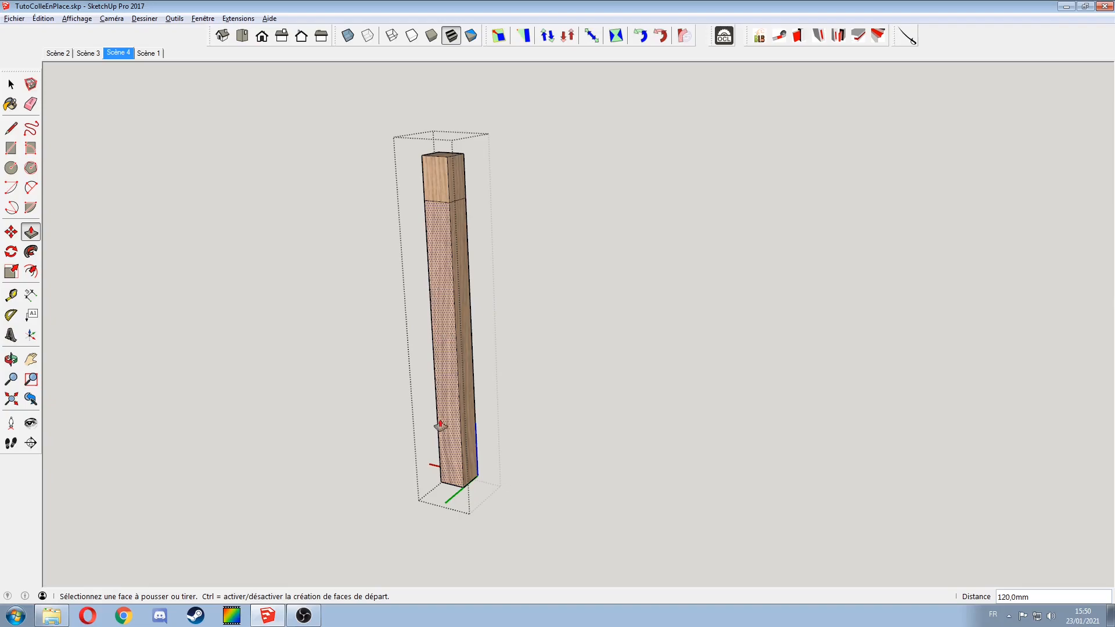
Step: Taper the leg by scaling its bottom face uniformly to 0.5 about its centre, and close the component
key(space)
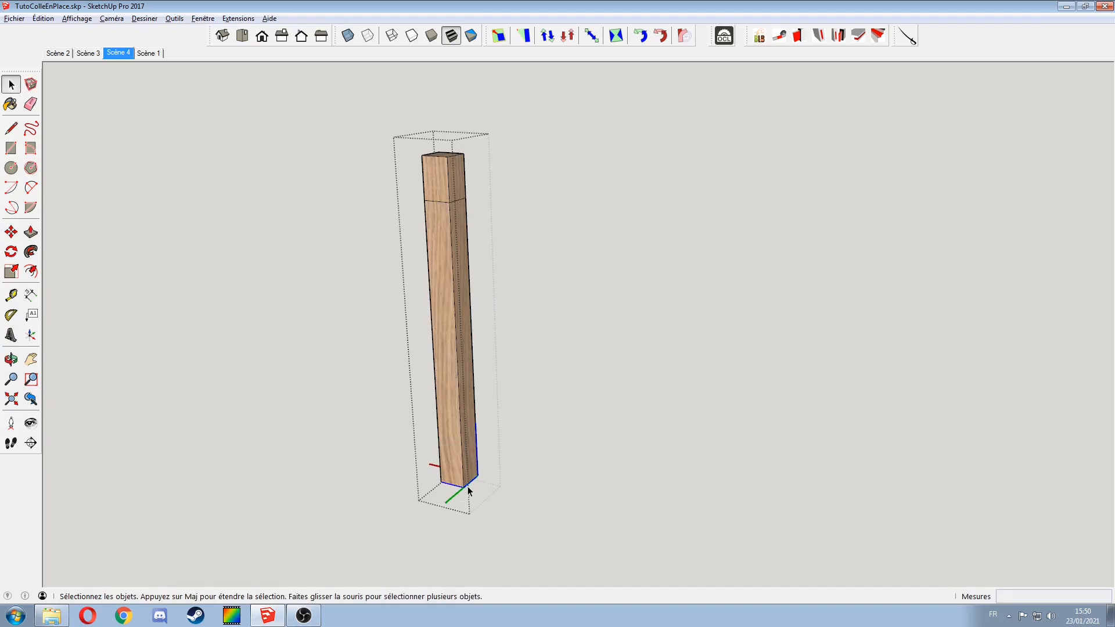
middle_drag(394, 455, 440, 347)
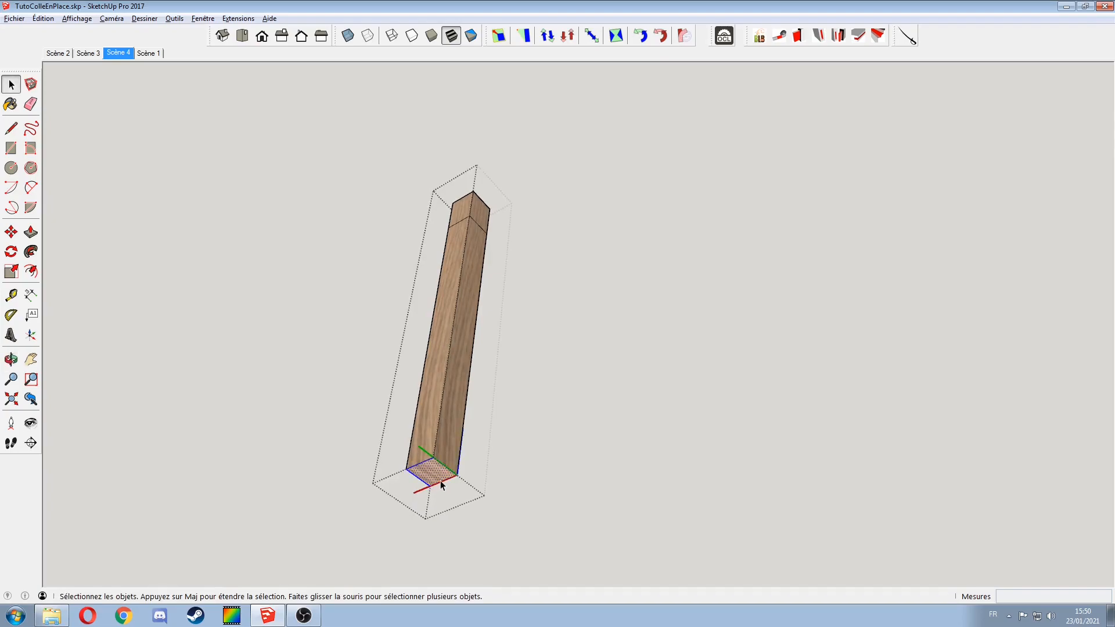
key(s)
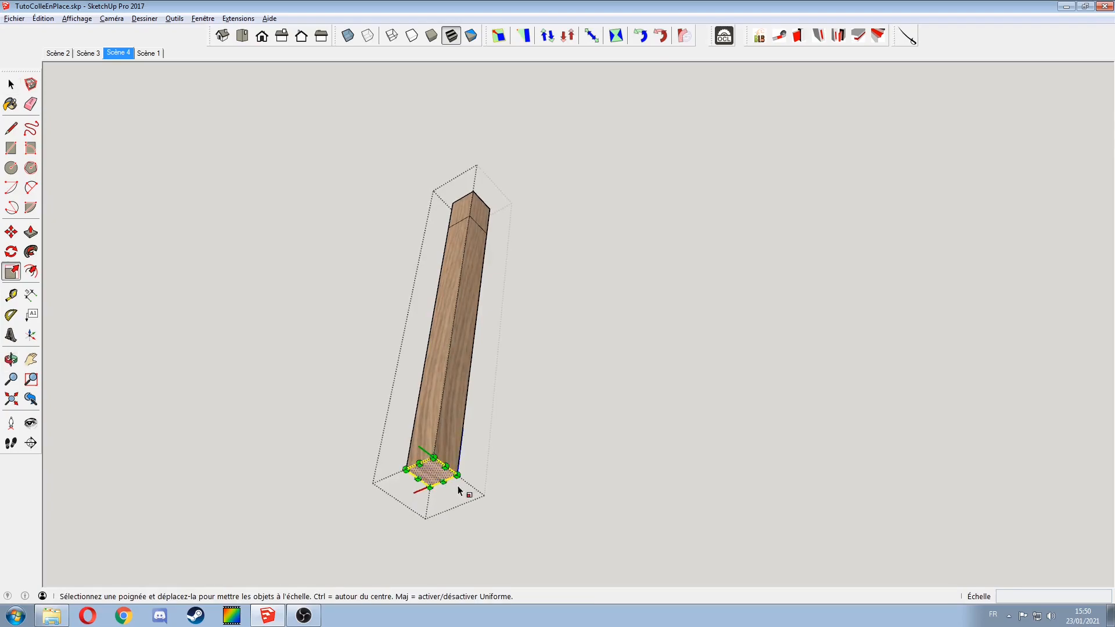
drag(458, 475, 449, 474)
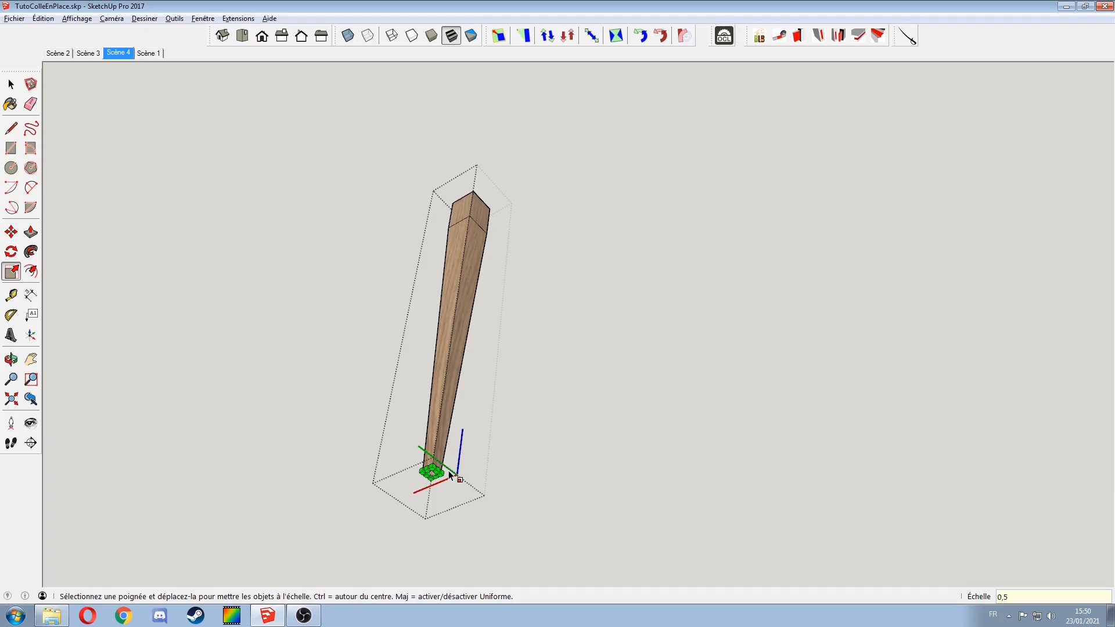
key(space)
click(352, 409)
middle_drag(381, 431, 383, 488)
scroll(382, 357, up, 2)
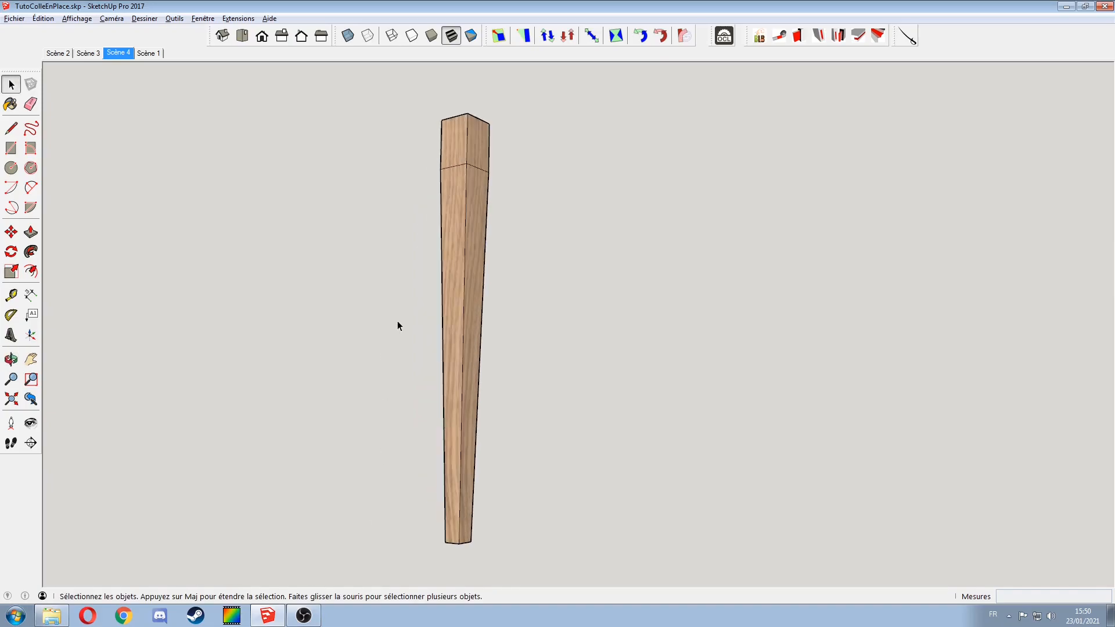
Step: Inside the leg component, hide the edge loop where the straight upper block meets the taper
middle_drag(395, 333, 443, 469)
scroll(446, 244, up, 2)
scroll(446, 248, down, 3)
mouse_move(446, 249)
middle_down()
mouse_move(456, 225)
mouse_move(462, 252)
middle_up()
scroll(456, 229, up, 1)
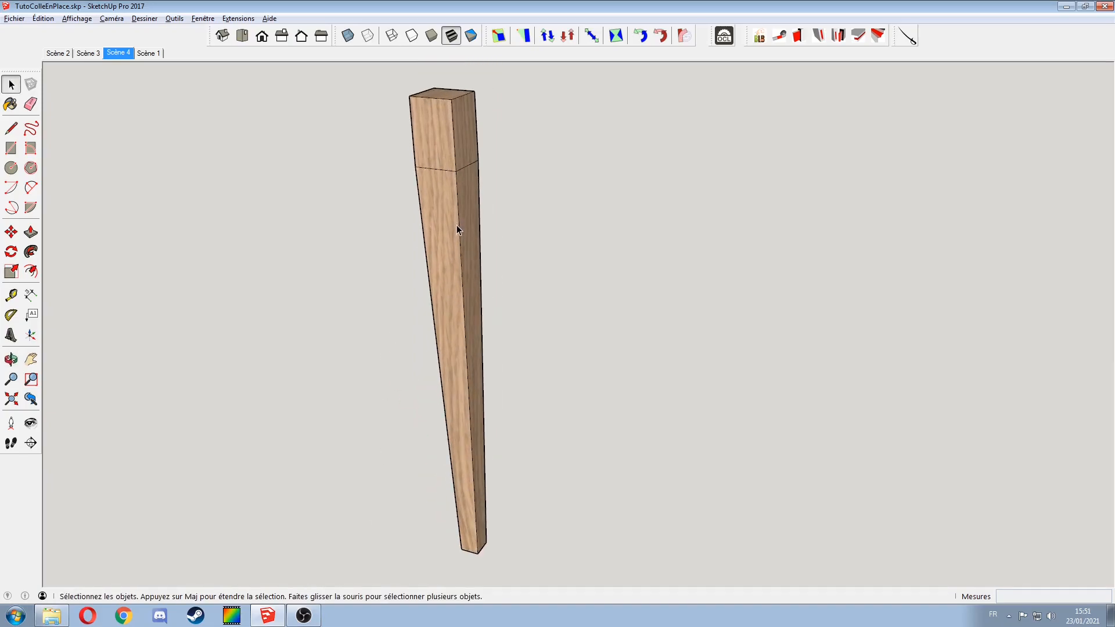
middle_drag(447, 169, 424, 127)
drag(386, 132, 517, 186)
double_click(452, 190)
drag(390, 124, 510, 179)
right_click(441, 155)
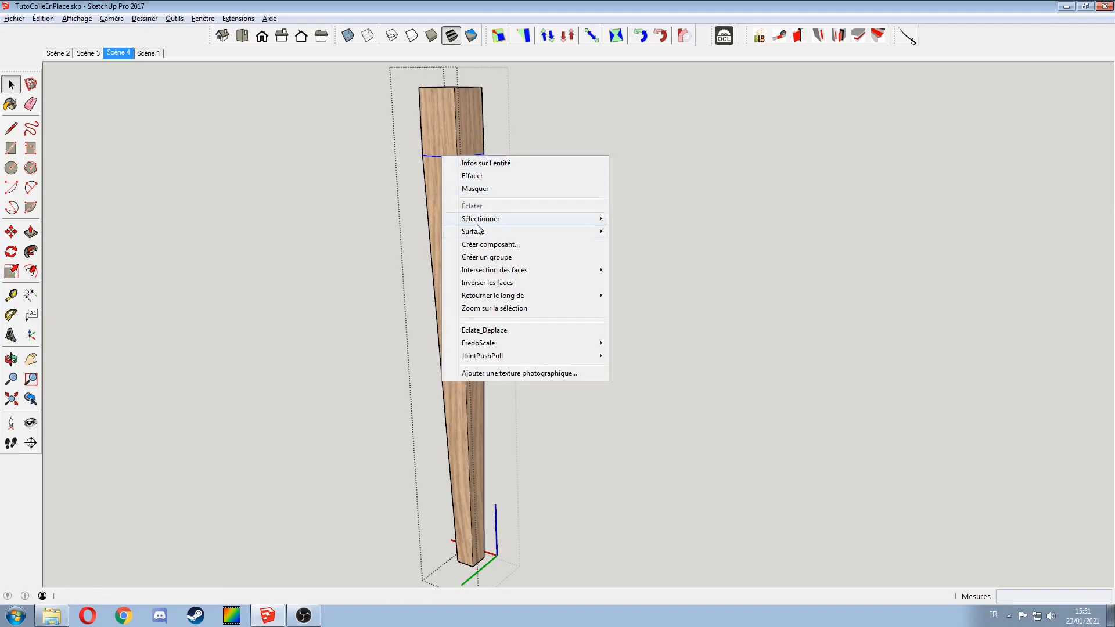
click(487, 188)
Step: Draw a 110 × 24 mm rectangle on the leg's side face, starting from its upper corner
middle_drag(521, 199, 420, 175)
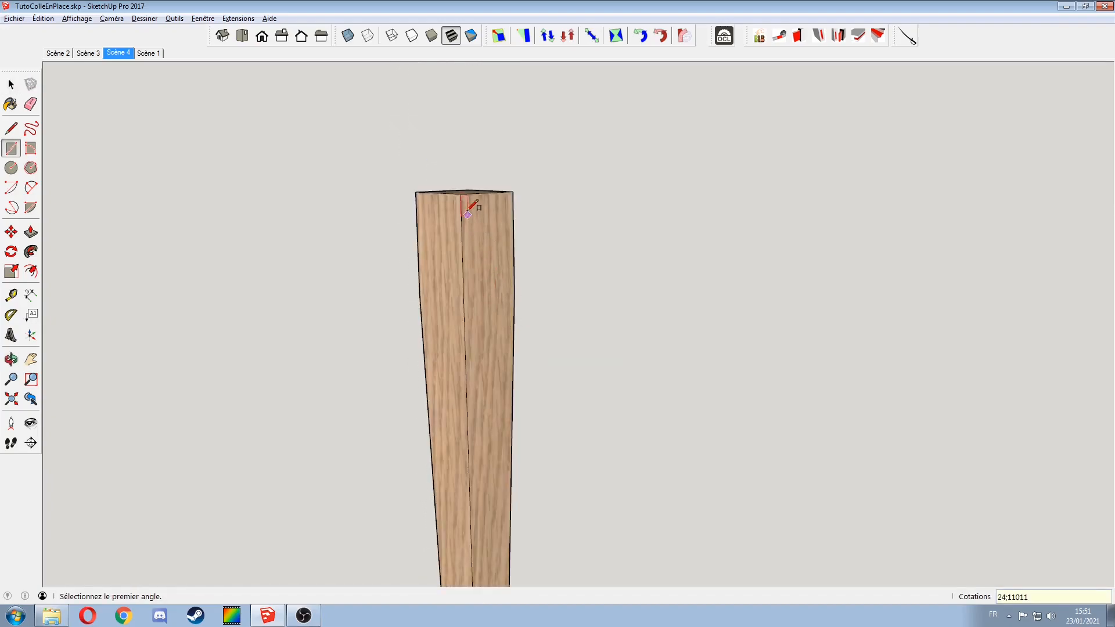
click(461, 194)
click(481, 292)
text(110)
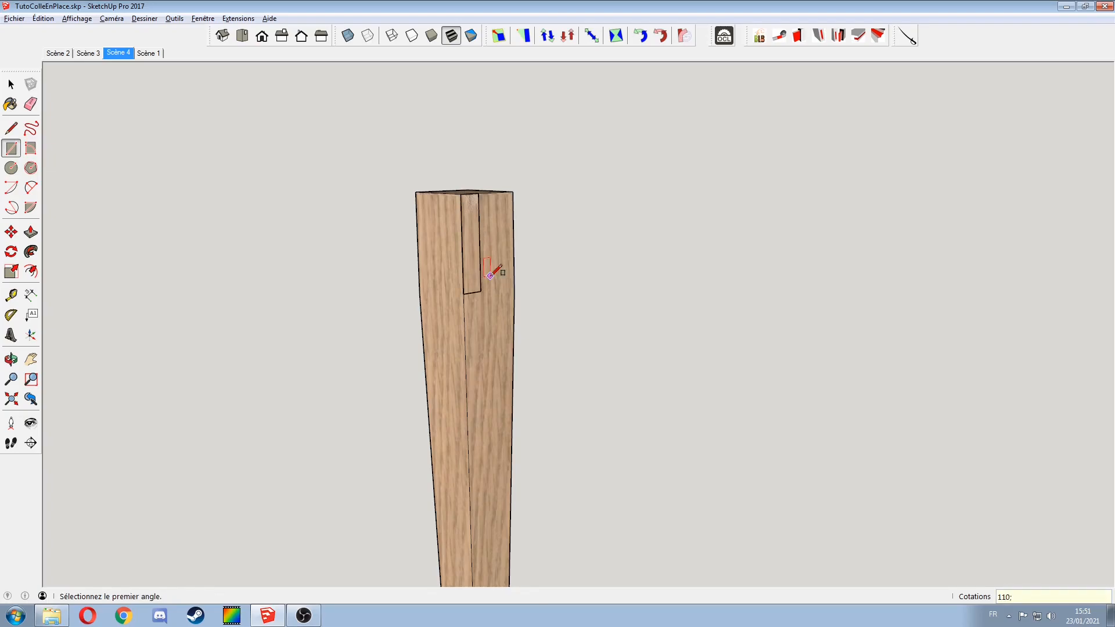
text(;24)
key(Return)
Step: Extrude the rectangle outward into a long rail with Push/Pull and make the whole rail a component
key(p)
click(468, 249)
click(690, 264)
middle_drag(531, 281, 608, 316)
key(space)
triple_click(595, 276)
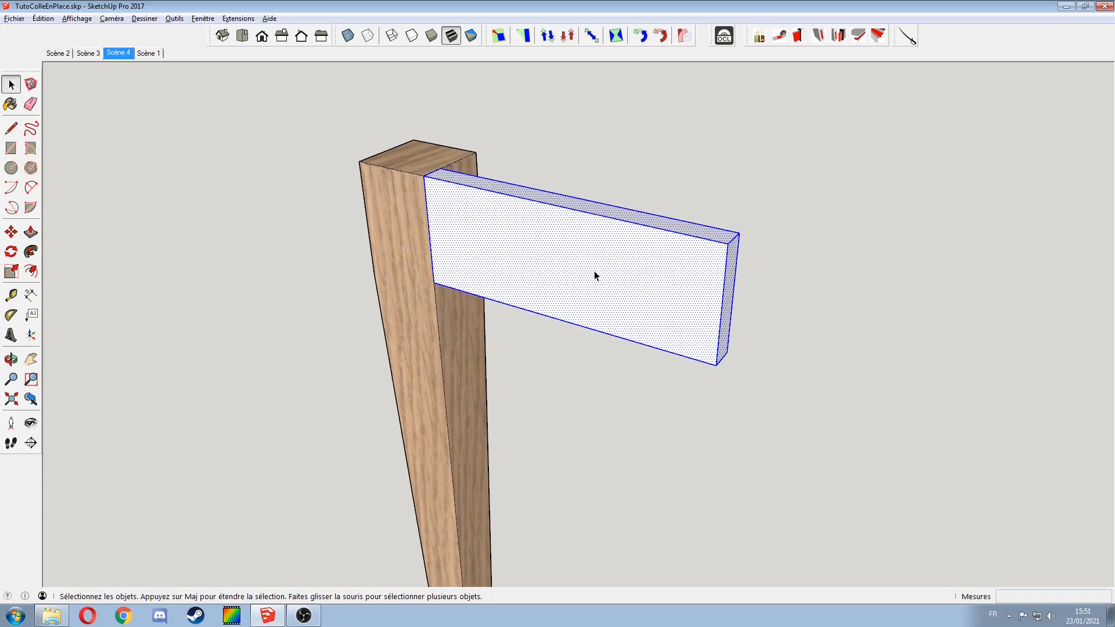
key(g)
click(742, 296)
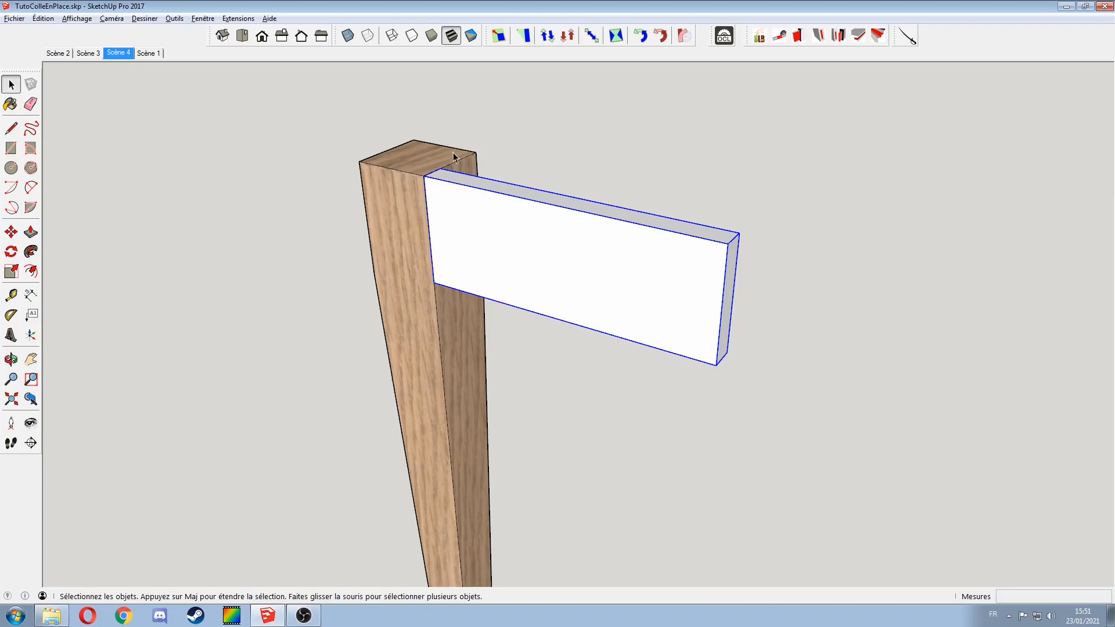
Step: Copy the rail from the leg's near top corner to the far top corner
key(m)
click(424, 176)
key(ctrl)
scroll(418, 152, up, 2)
shift+middle_drag(418, 153, 449, 40)
scroll(455, 348, down, 3)
Step: Rotate the copied rail 90° horizontally about the leg's far top corner
key(q)
click(432, 258)
click(459, 253)
click(396, 198)
text(90)
key(Return)
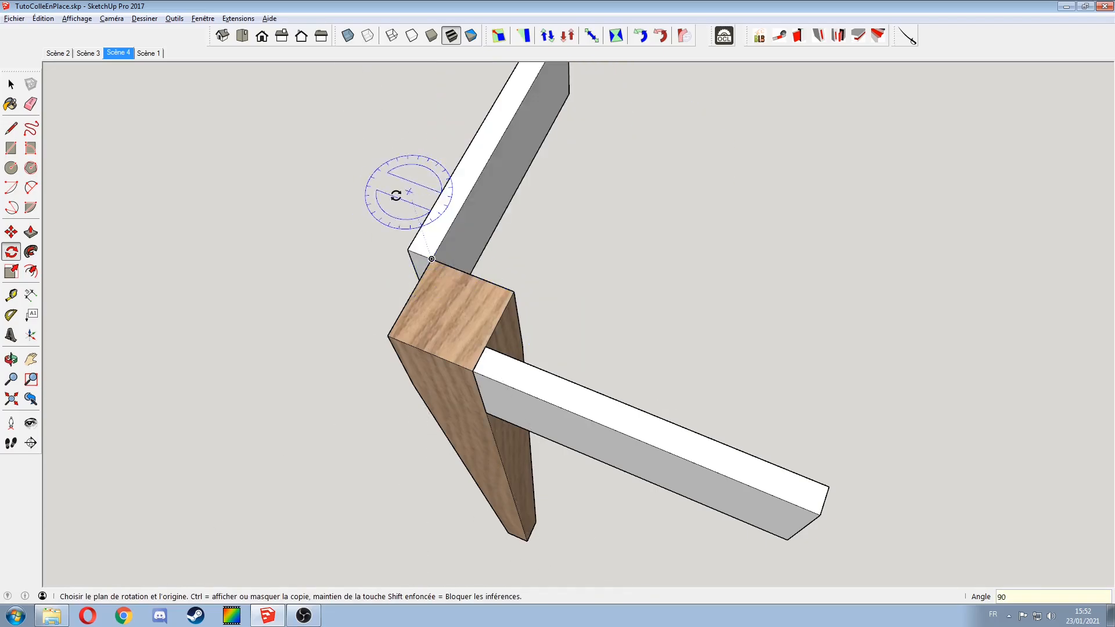
middle_drag(322, 214, 319, 169)
key(space)
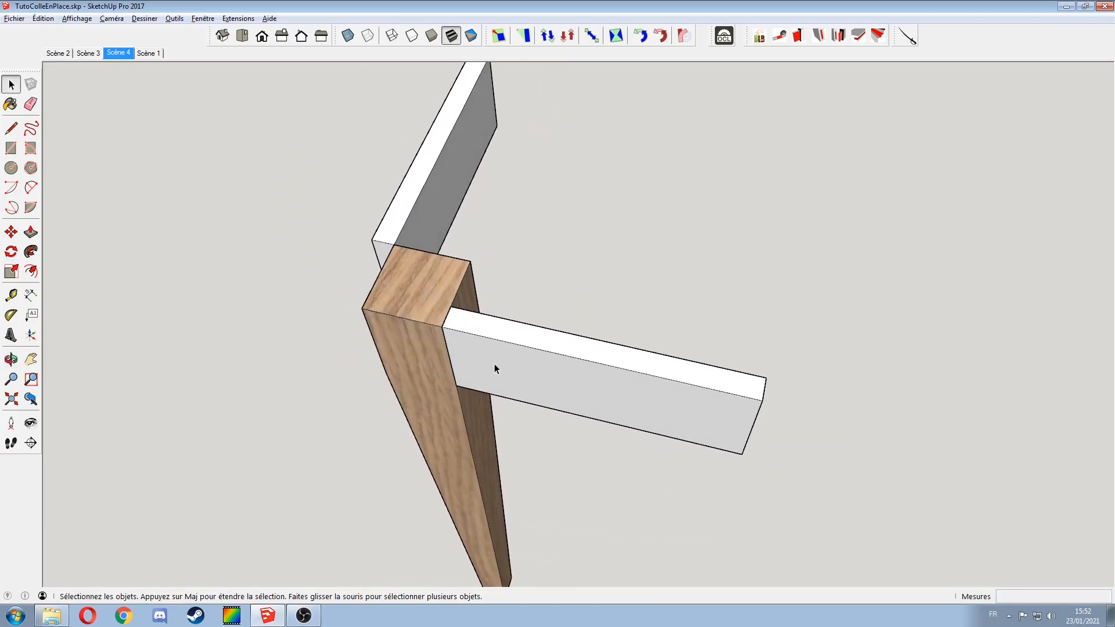
Step: Inside the original rail component, draw a diagonal marker line about 52 mm long on its side face, and close the component
click(493, 359)
click(437, 210)
double_click(544, 389)
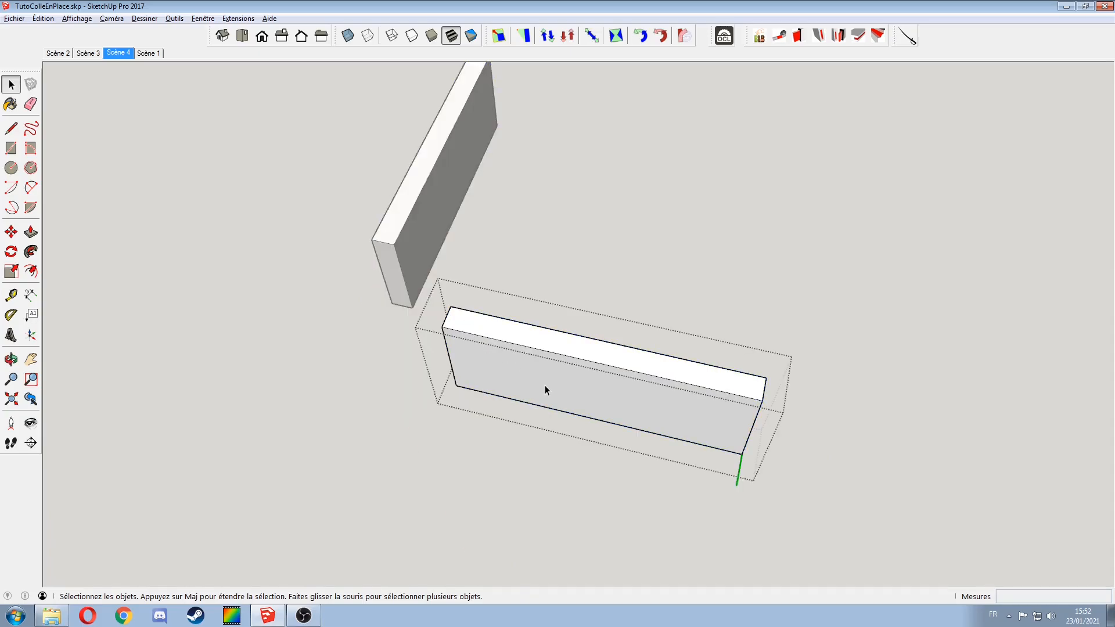
key(l)
click(554, 398)
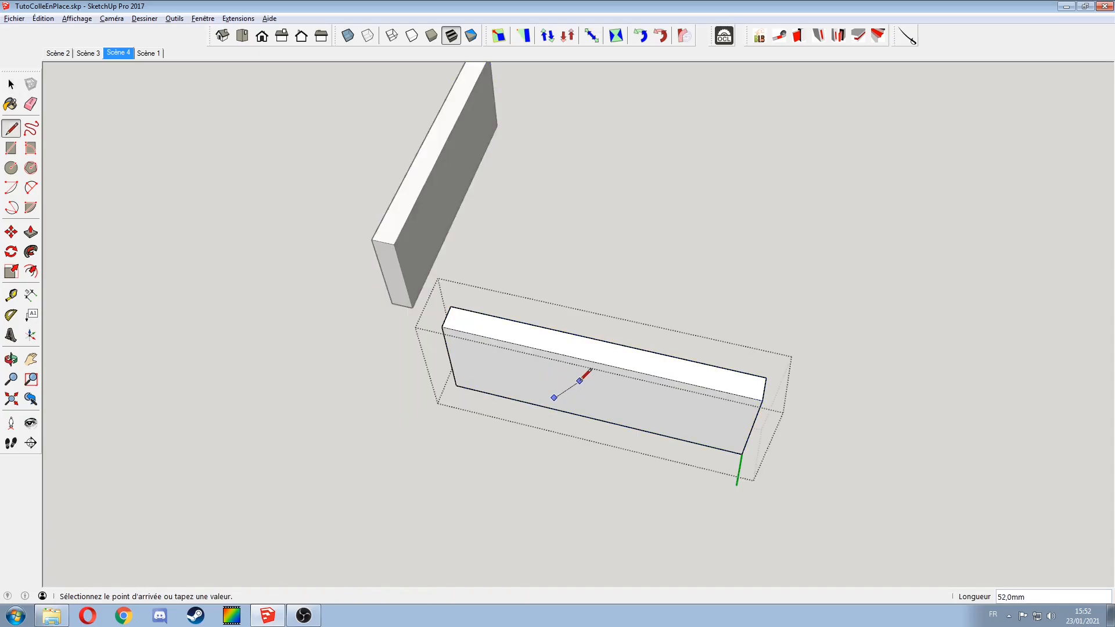
click(580, 380)
key(space)
click(318, 192)
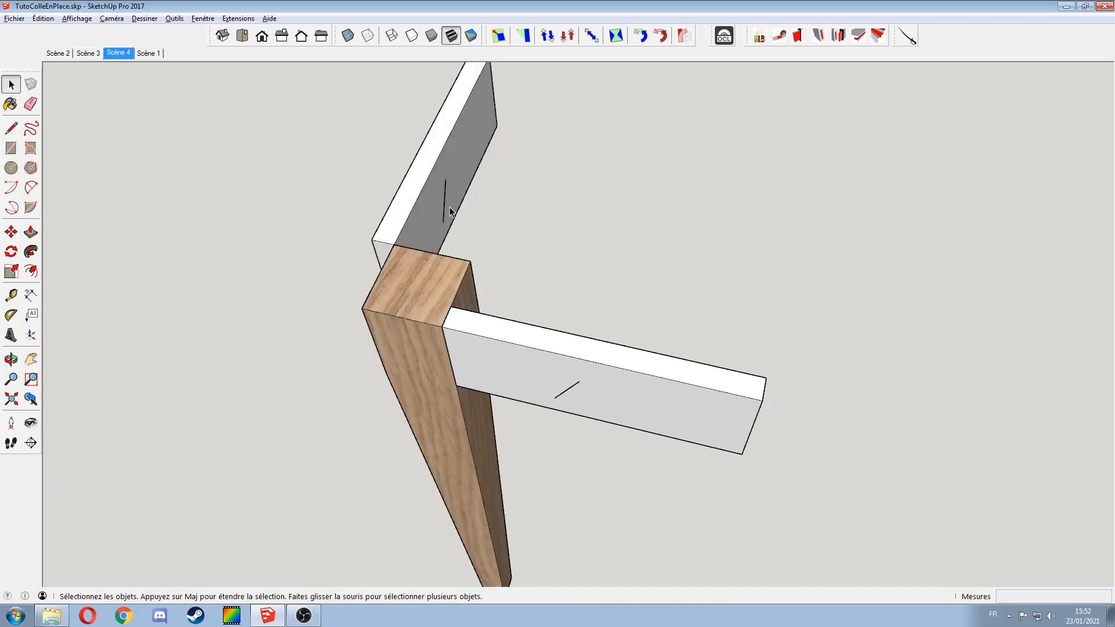
Step: Mirror the copied rail across its thickness by scaling it to -1 along the green axis
middle_drag(405, 239, 361, 360)
click(400, 226)
key(s)
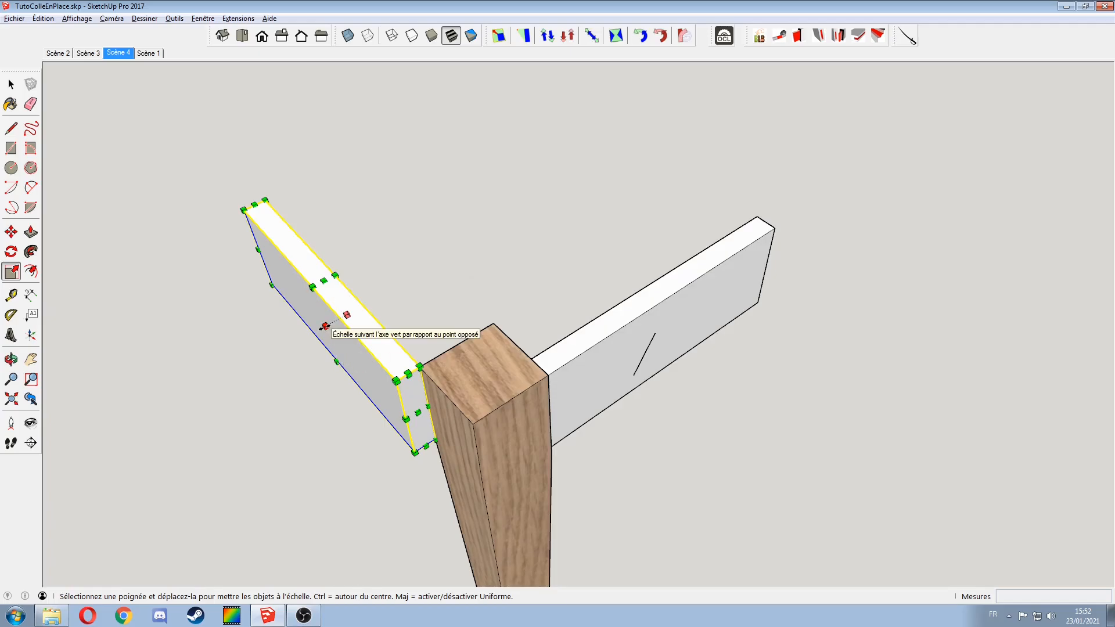
drag(324, 326, 361, 290)
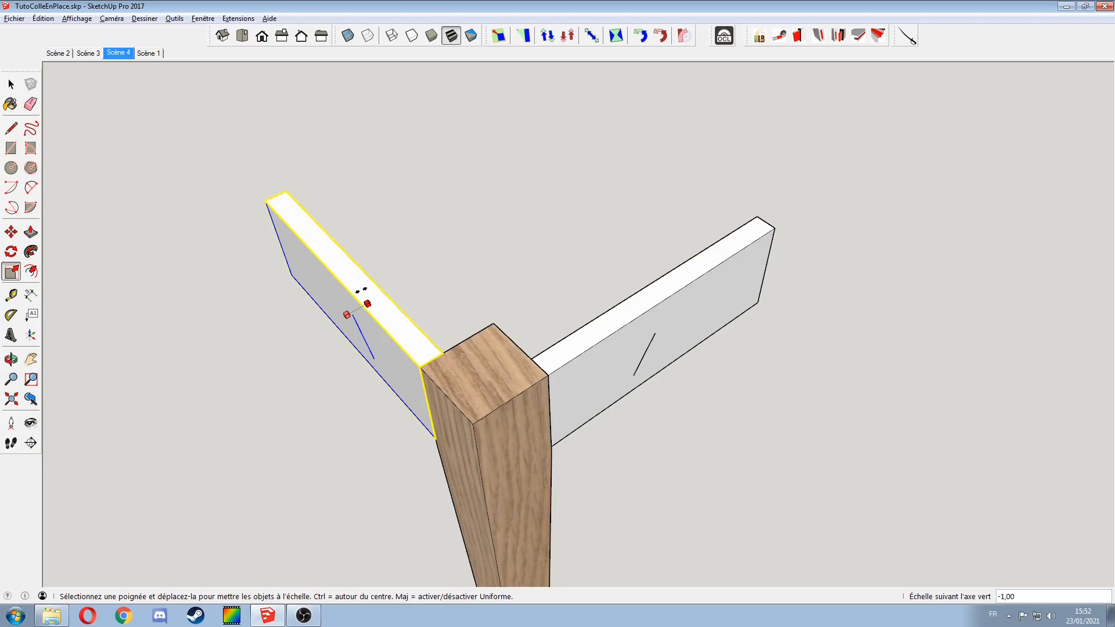
drag(361, 290, 362, 292)
middle_drag(423, 284, 636, 273)
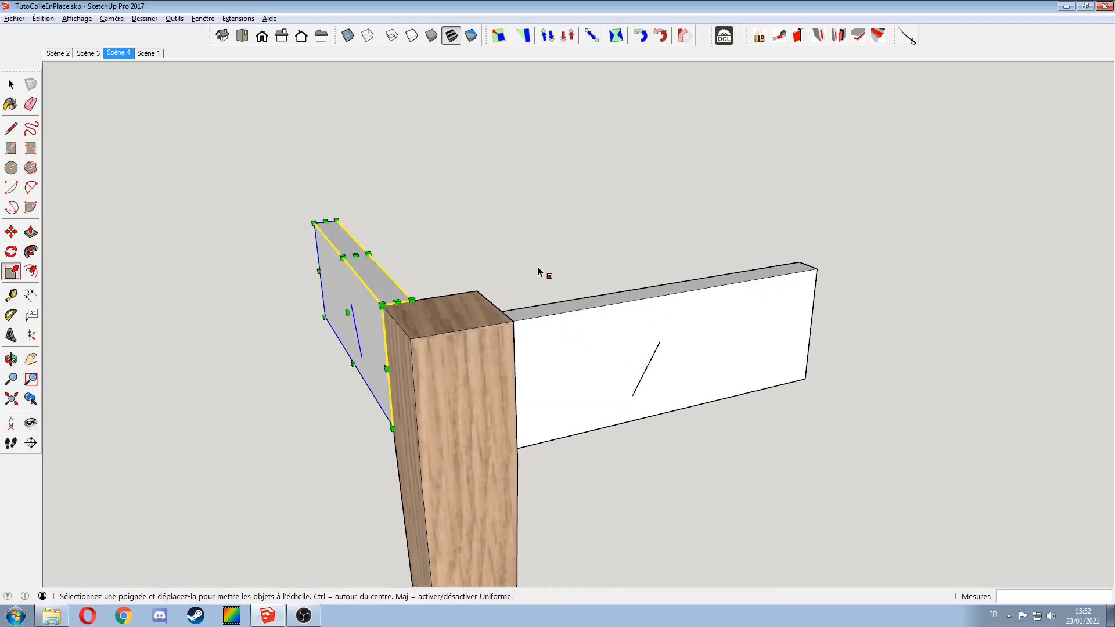
key(space)
click(516, 229)
Step: Open the leg component for editing and place a vertical guide 8 mm in from the side face's edge
middle_drag(489, 370, 471, 313)
click(444, 305)
click(522, 339)
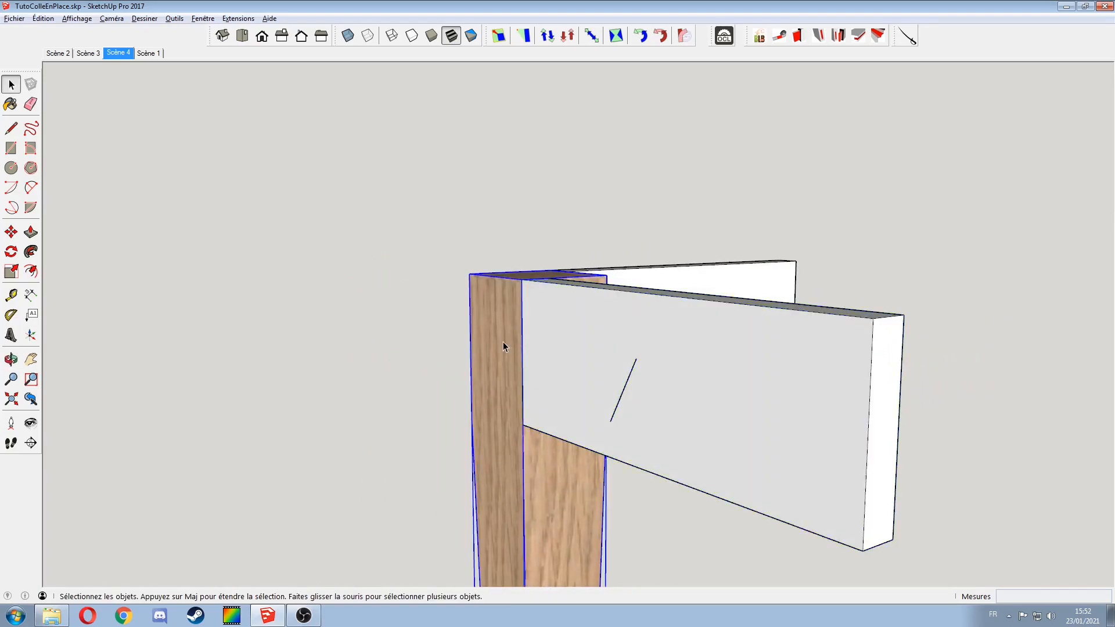
double_click(503, 342)
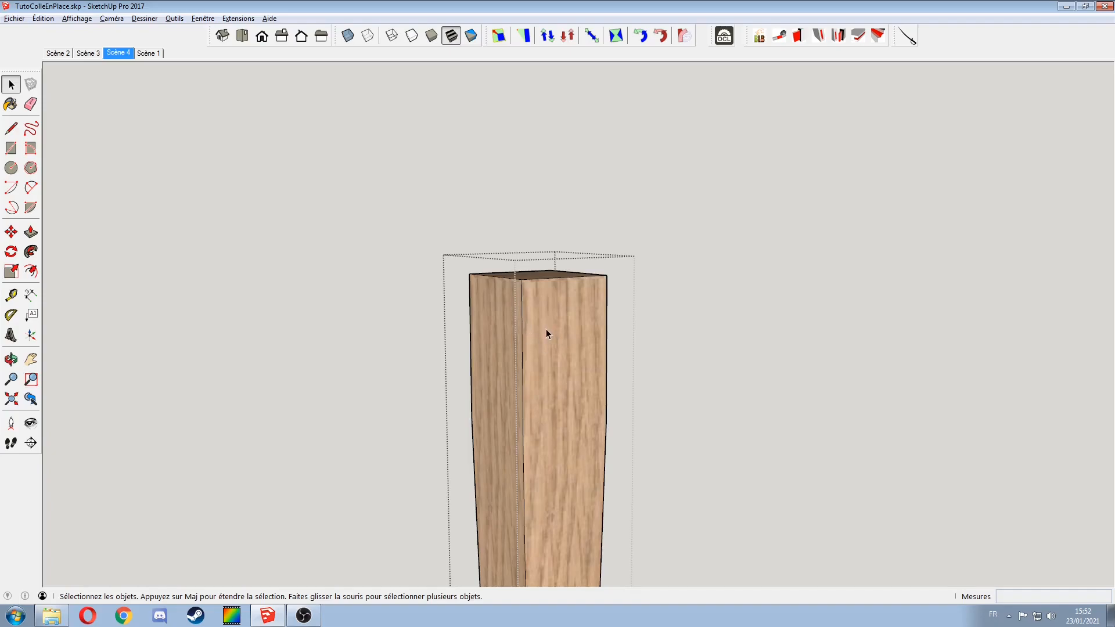
key(t)
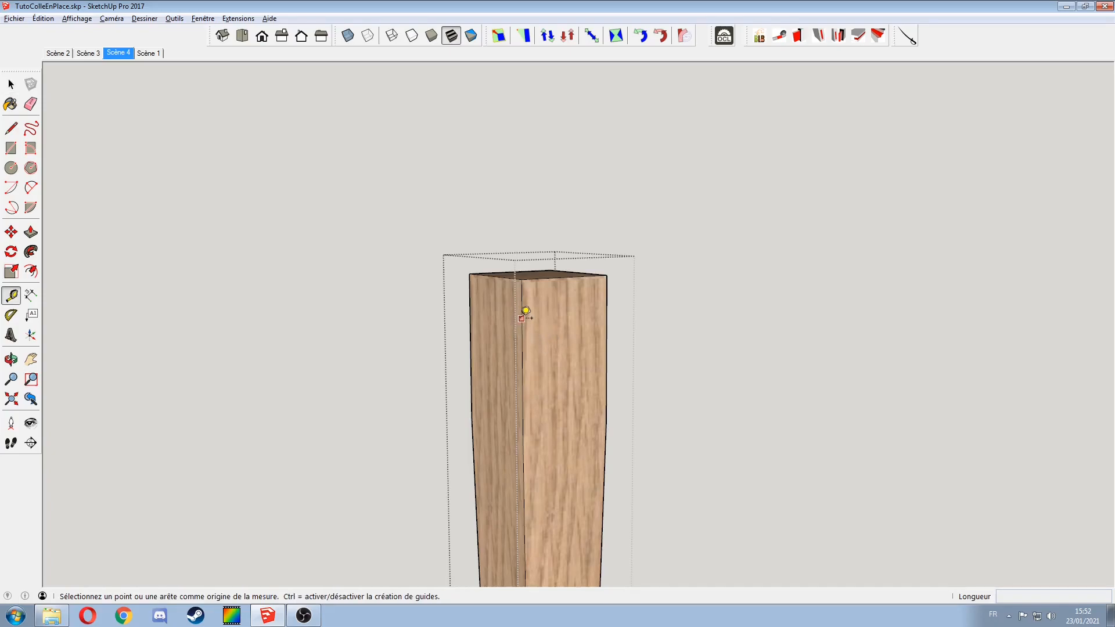
click(522, 316)
middle_drag(542, 310, 403, 285)
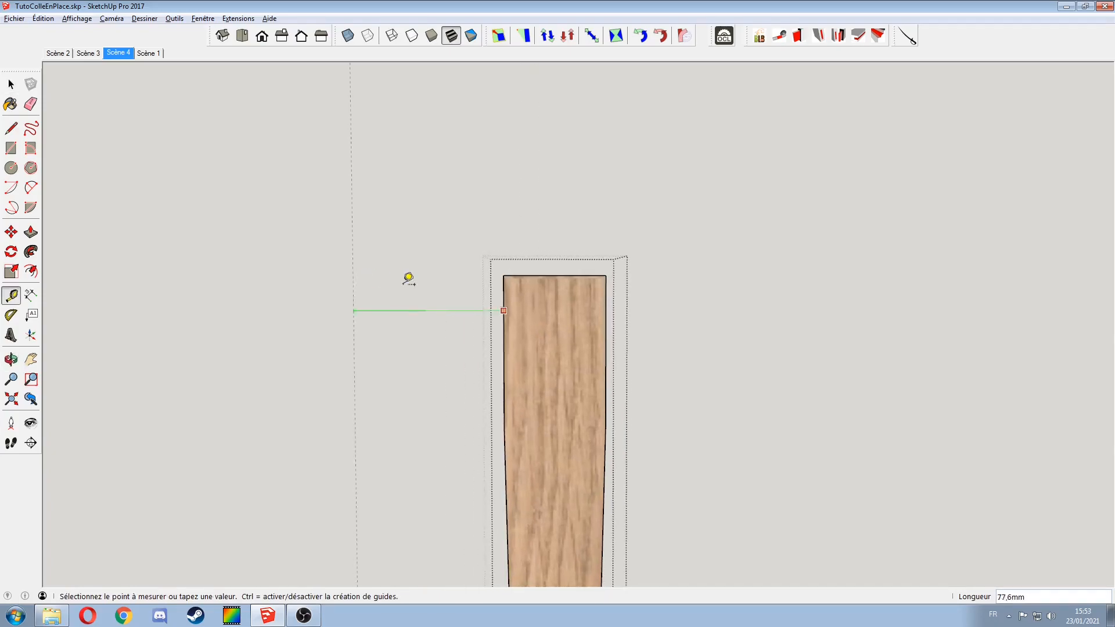
click(524, 312)
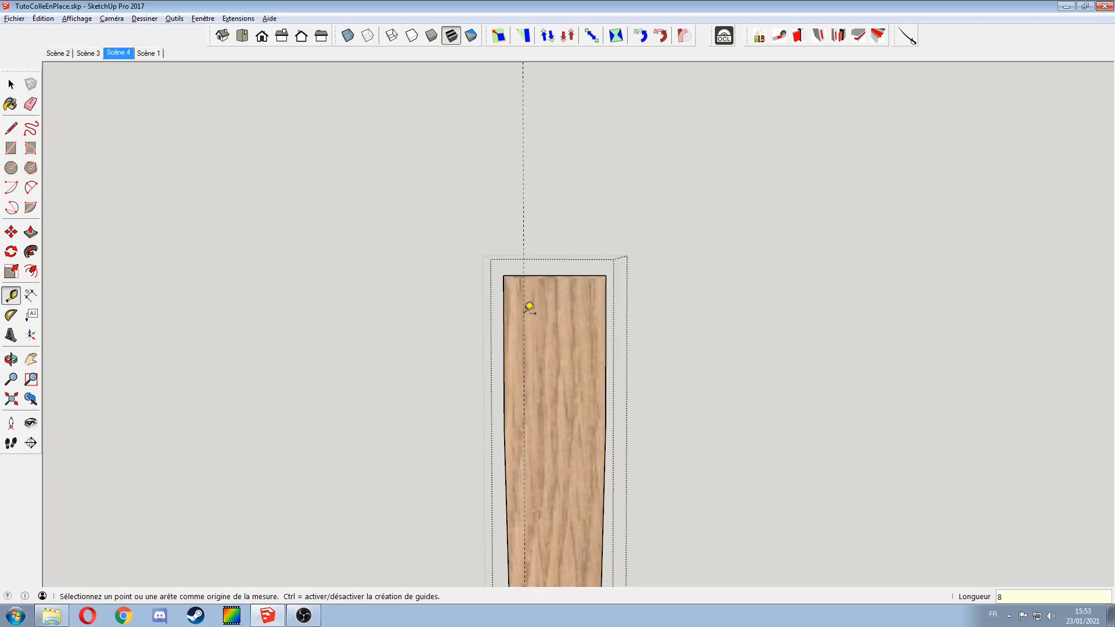
Step: Place a horizontal guide on the same leg face, 35 mm below its top edge
scroll(524, 312, up, 1)
mouse_move(524, 312)
middle_down()
mouse_move(435, 227)
mouse_move(311, 214)
mouse_move(523, 306)
middle_up()
scroll(523, 302, up, 4)
click(555, 269)
click(551, 312)
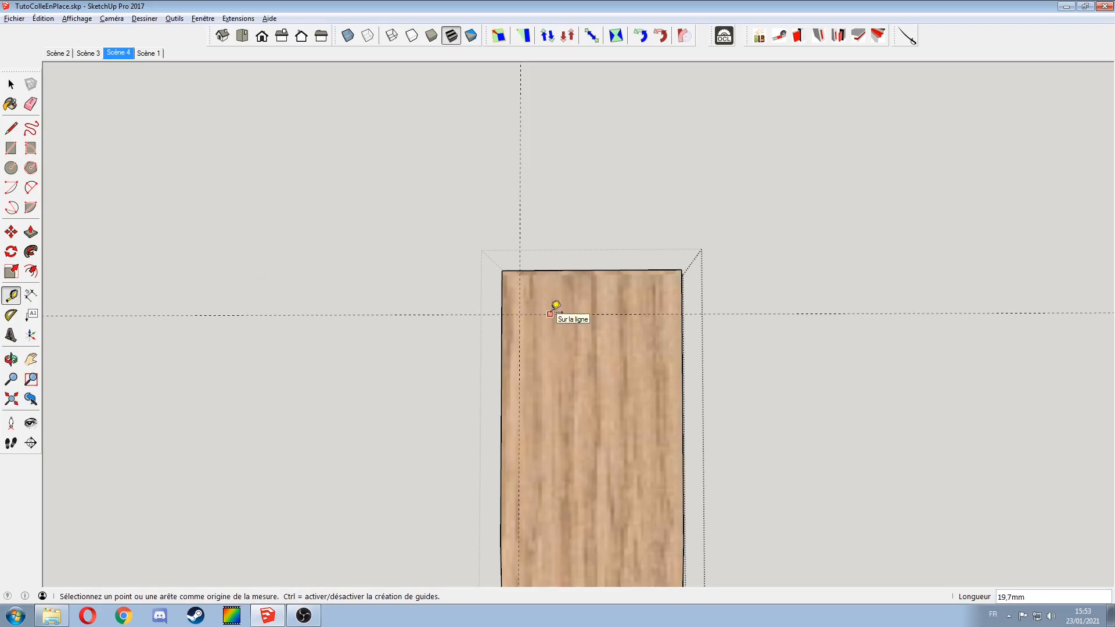
middle_drag(565, 366, 543, 237)
Step: Draw an 8 mm wide mortise rectangle from the guides' intersection down to the rail's lower edge, briefly showing the rails as reference
key(r)
click(517, 317)
middle_drag(568, 381, 536, 427)
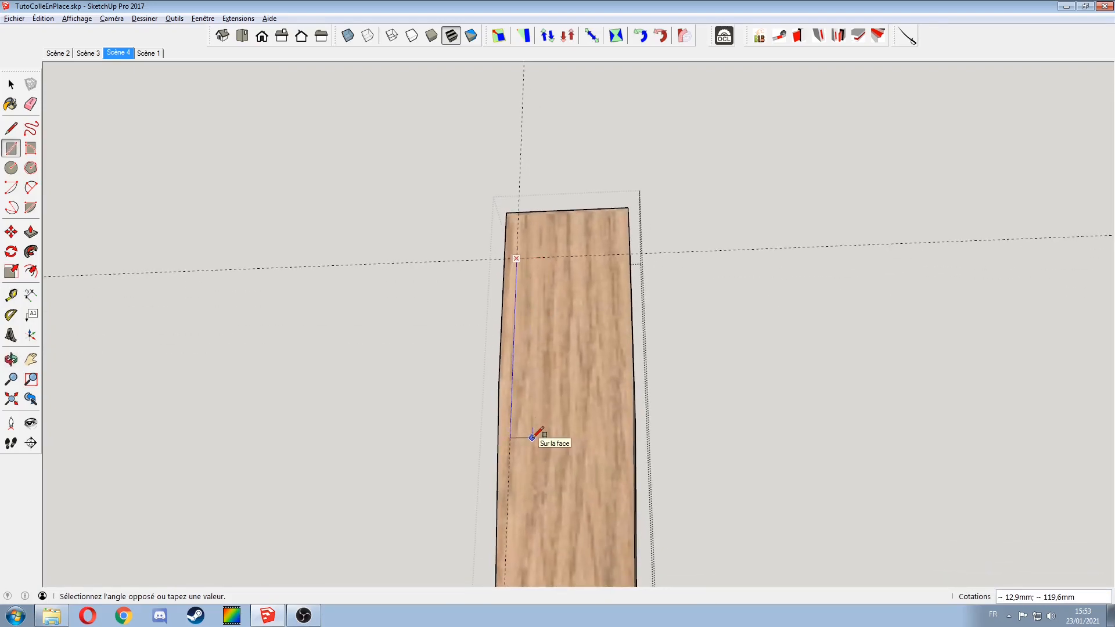
key(h)
scroll(530, 369, up, 4)
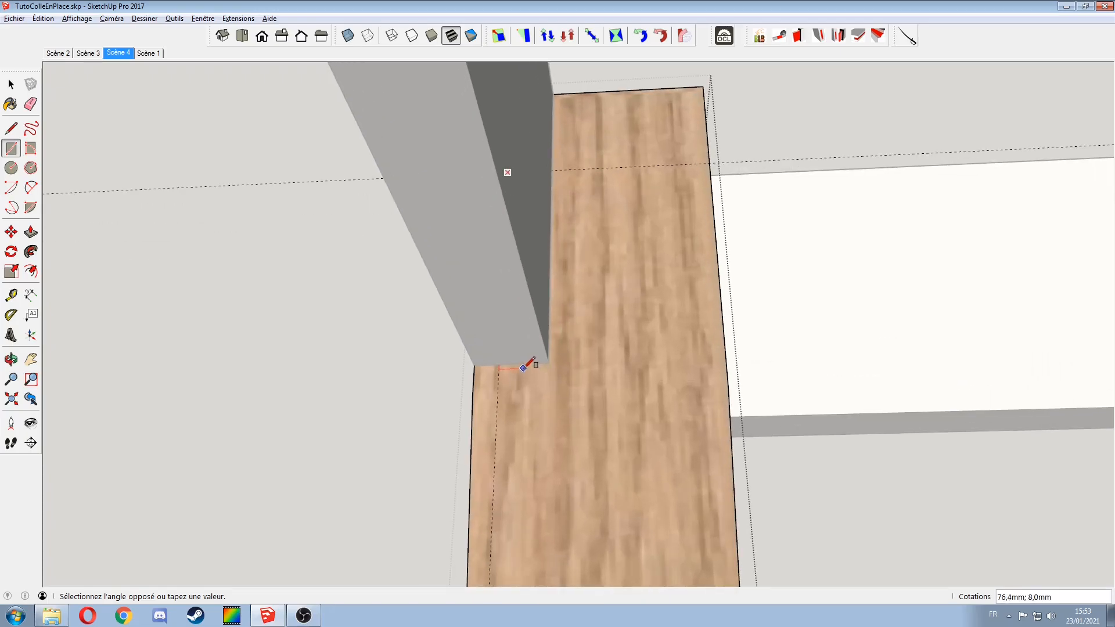
click(528, 365)
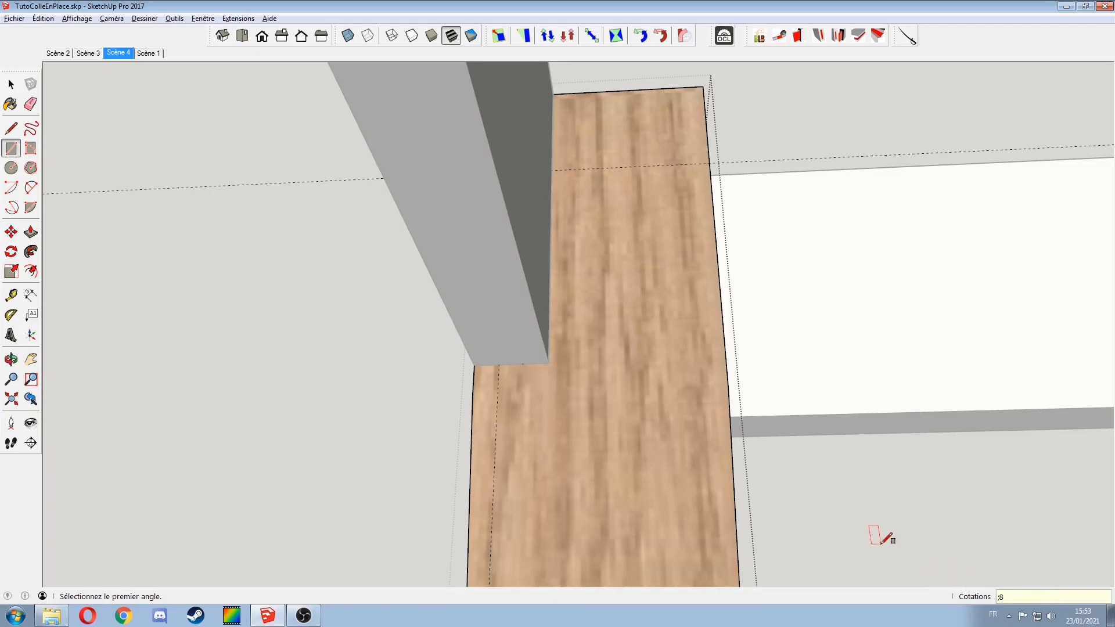
key(i)
middle_drag(514, 325, 650, 379)
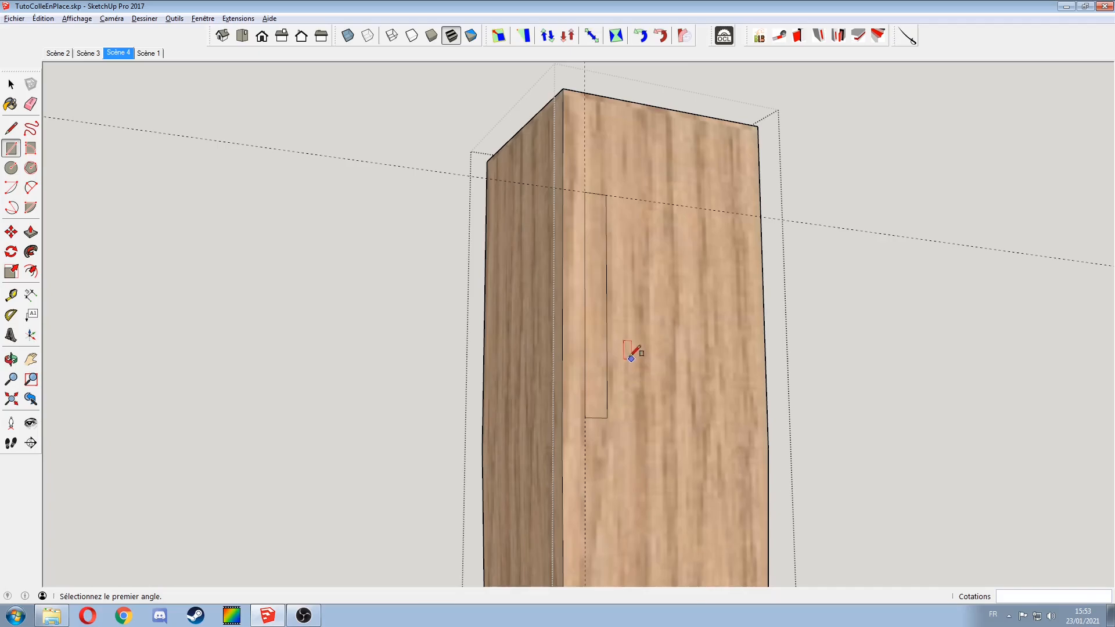
Step: Show the rest of the model around the open leg component, and hide it again
key(i)
middle_drag(624, 448, 680, 472)
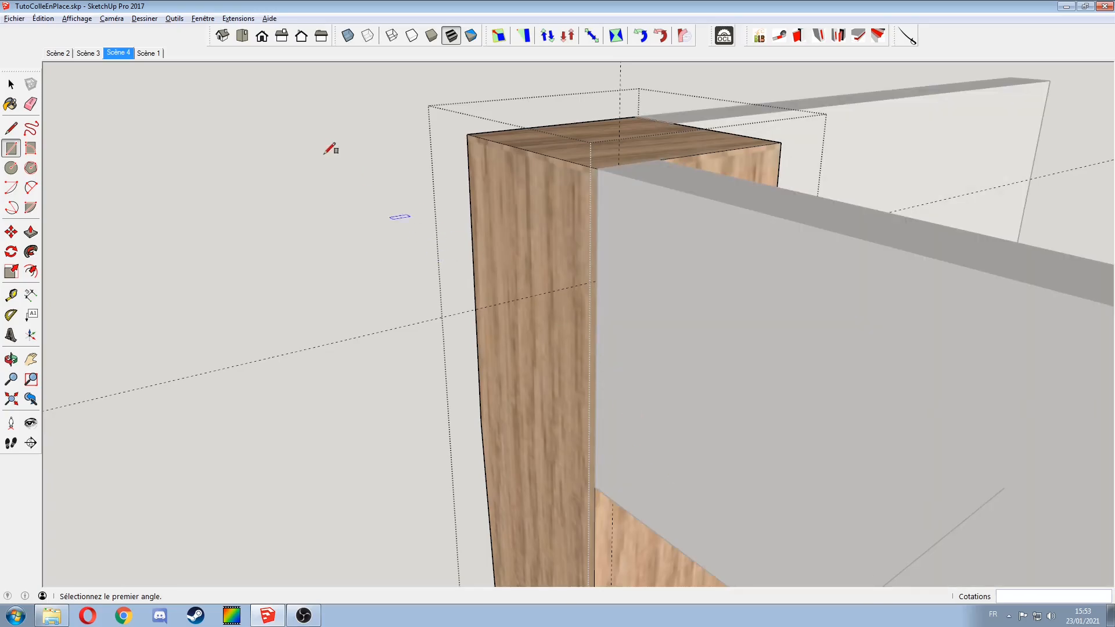
click(82, 22)
mouse_move(49, 21)
mouse_move(123, 187)
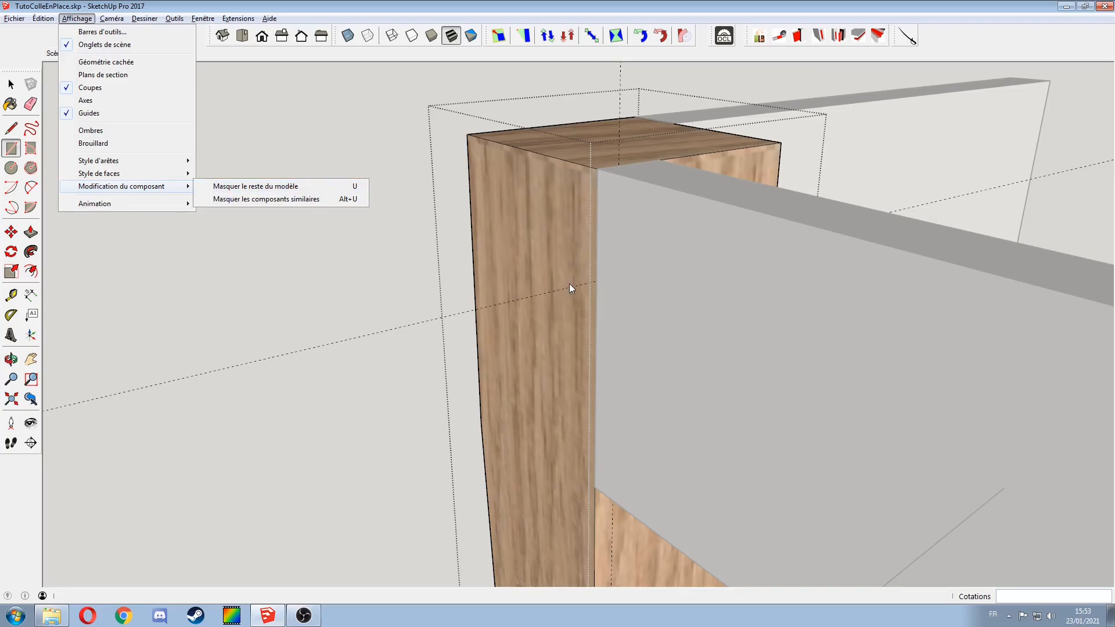
click(331, 186)
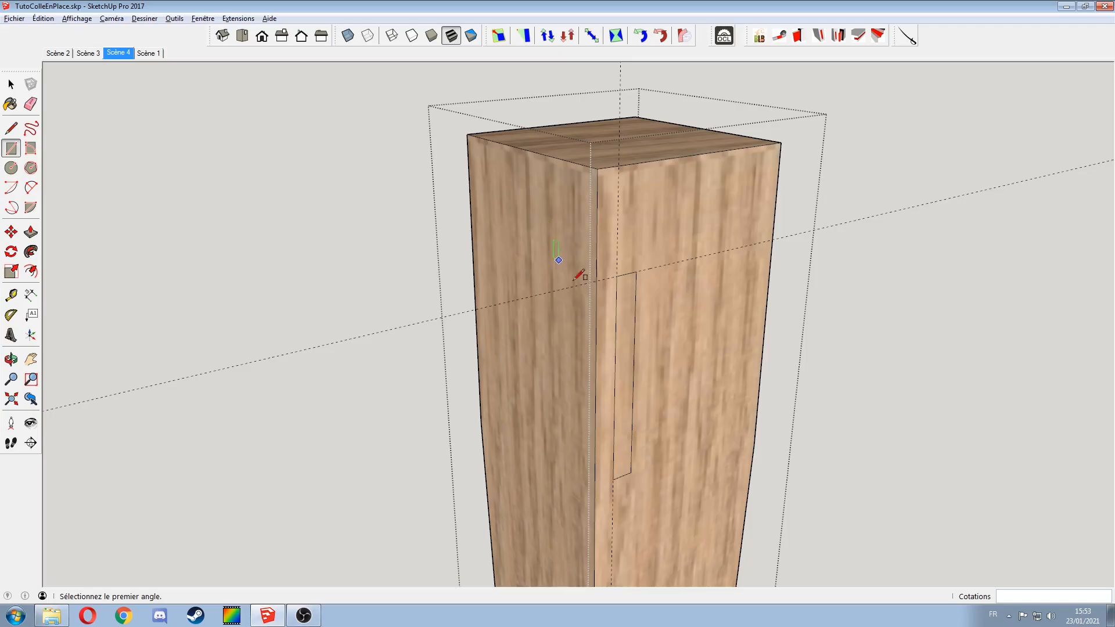
Step: Push the mortise rectangle about 49 mm into the leg and check the cavity with X-ray display switched on and off
middle_drag(596, 287, 453, 160)
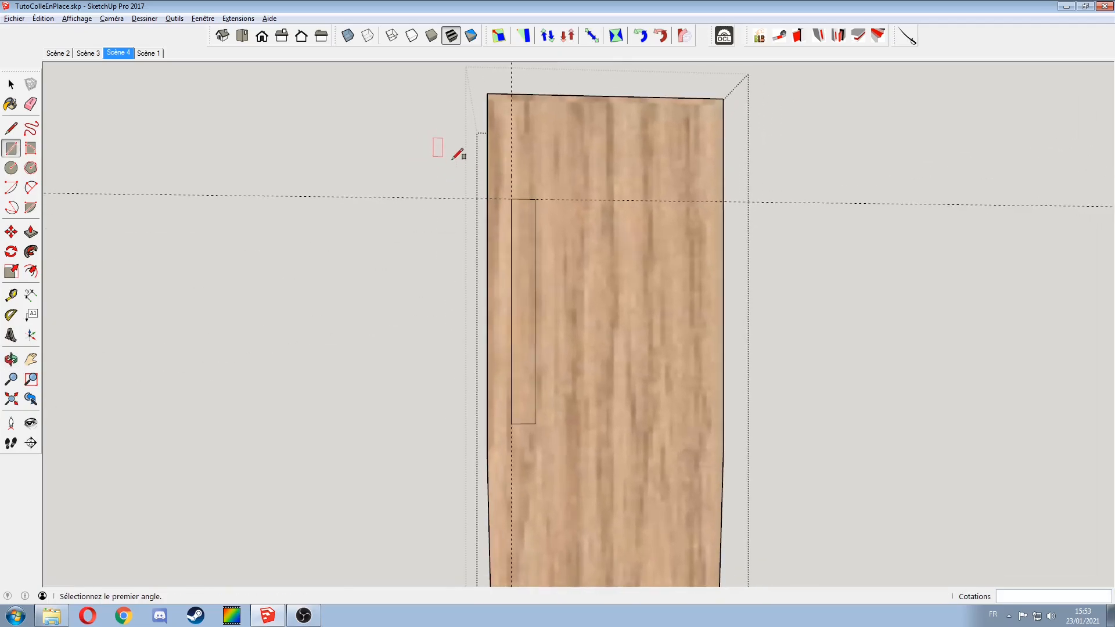
middle_drag(515, 285, 629, 291)
key(p)
click(562, 321)
click(515, 319)
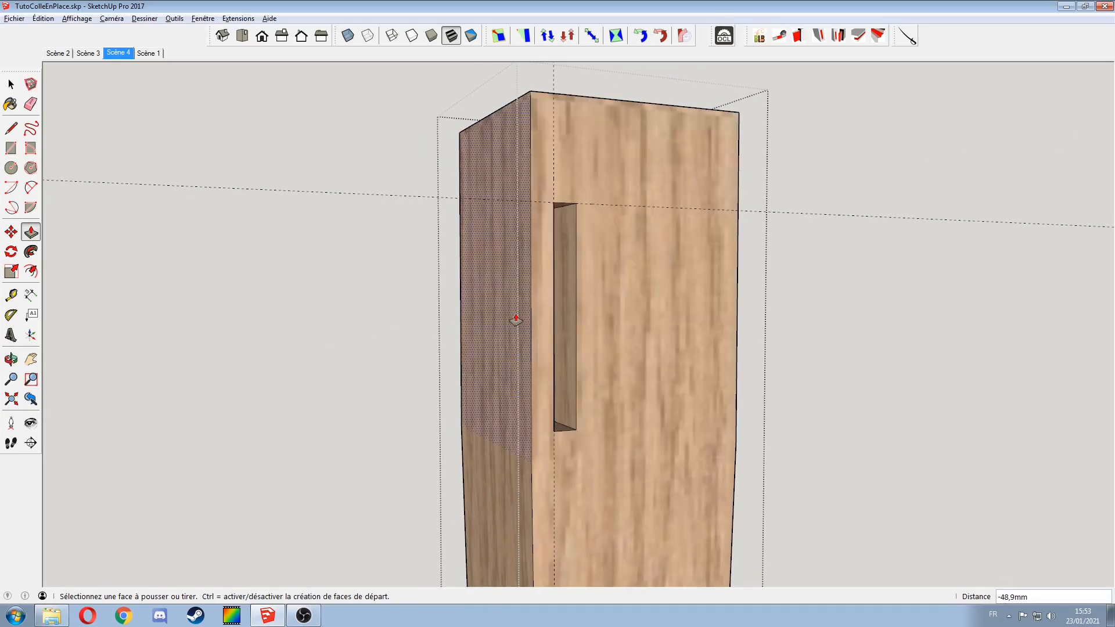
key(Return)
middle_drag(516, 319, 568, 261)
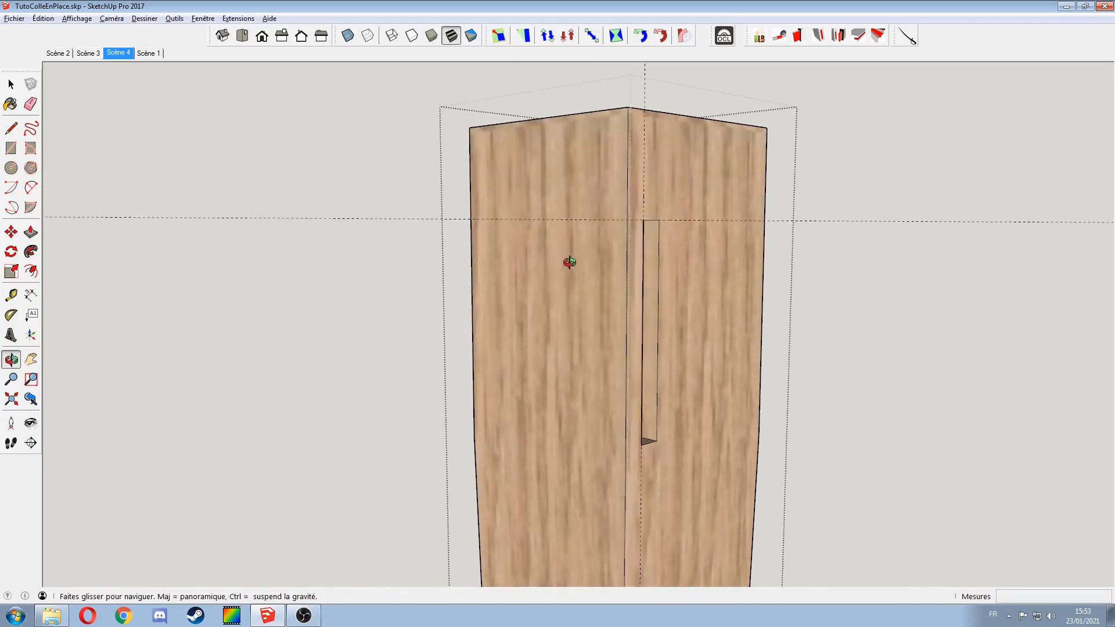
click(347, 36)
middle_drag(454, 179, 570, 230)
click(347, 35)
Step: Copy the mortise's upper front edge inward and push the resulting front strip up 35 mm through the leg's top
key(m)
click(561, 217)
key(ctrl)
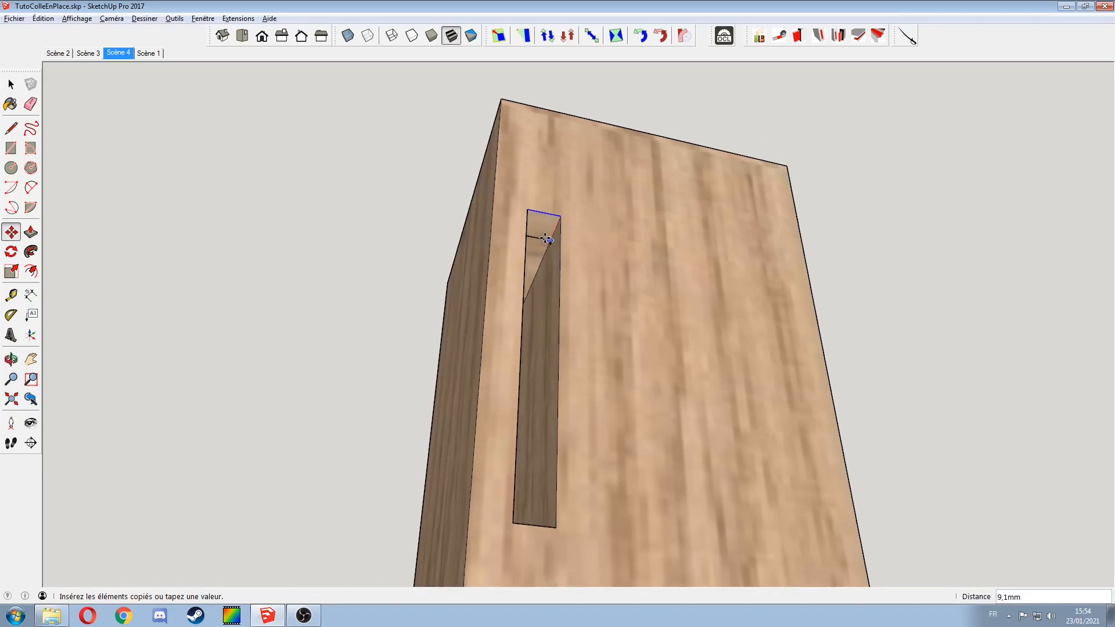
click(546, 239)
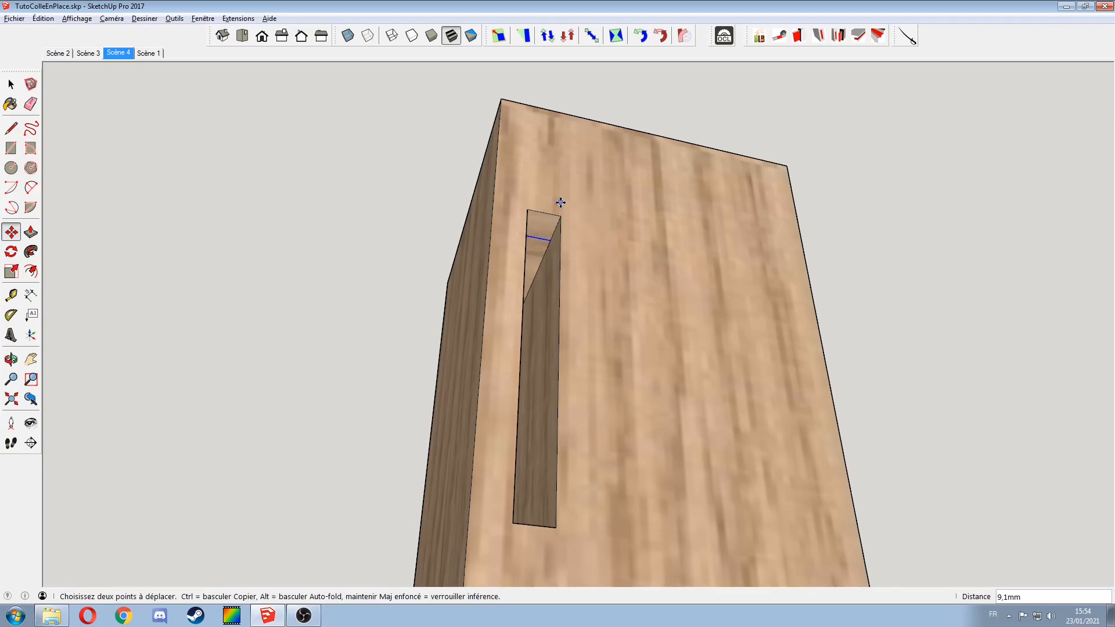
click(533, 234)
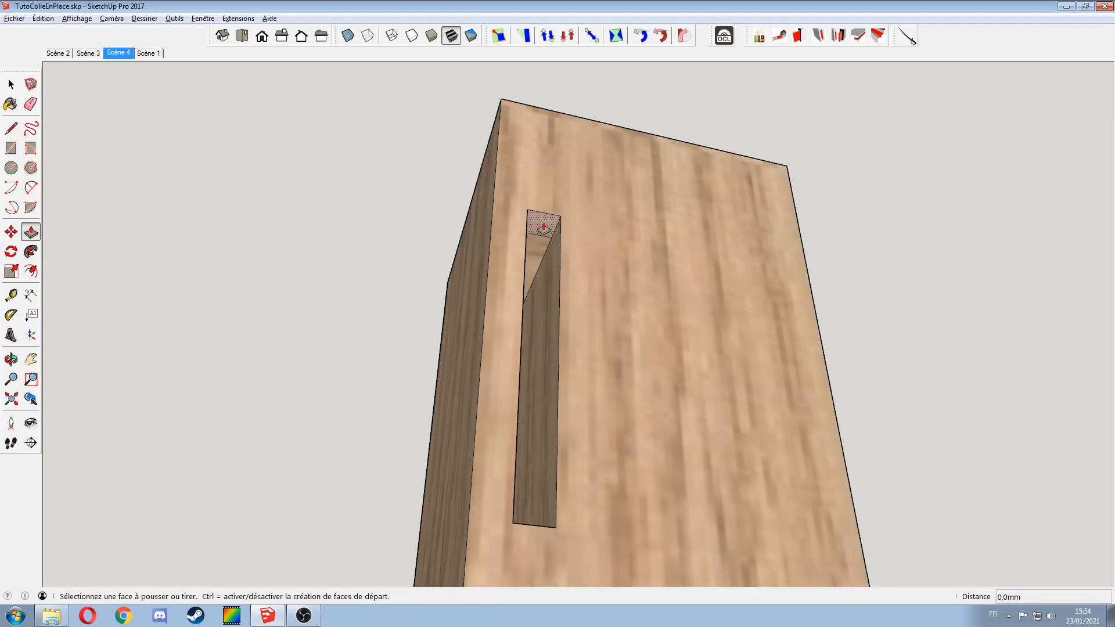
middle_drag(567, 114, 577, 273)
scroll(508, 194, down, 4)
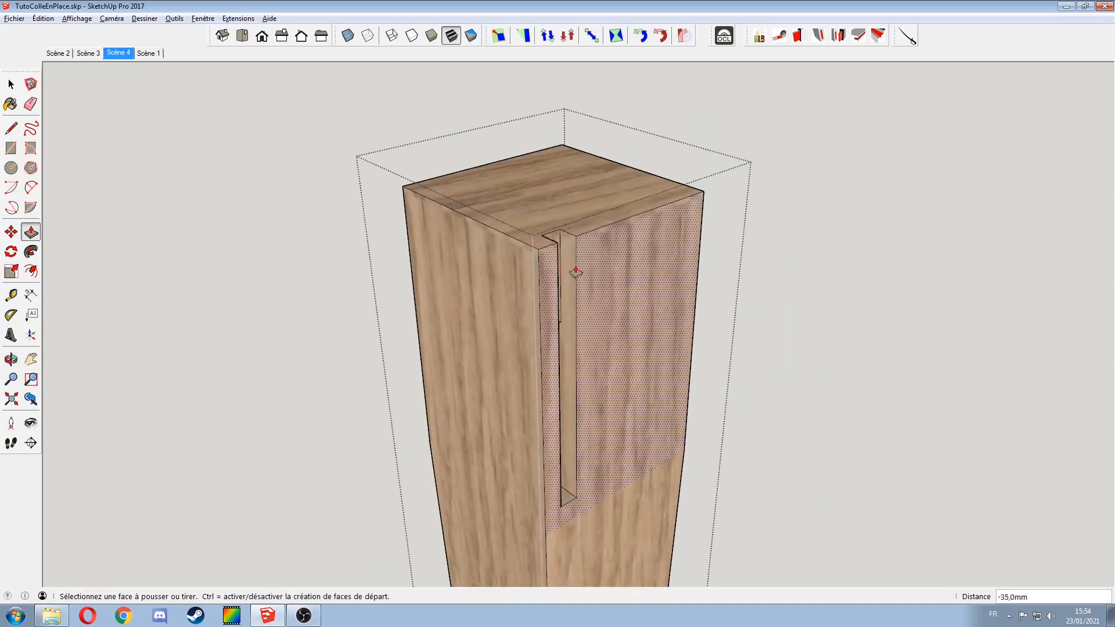
Step: Push the back face of the slot opened in the leg's top 2 mm deeper, and measure the slot's depth
scroll(568, 242, up, 6)
click(525, 208)
click(518, 200)
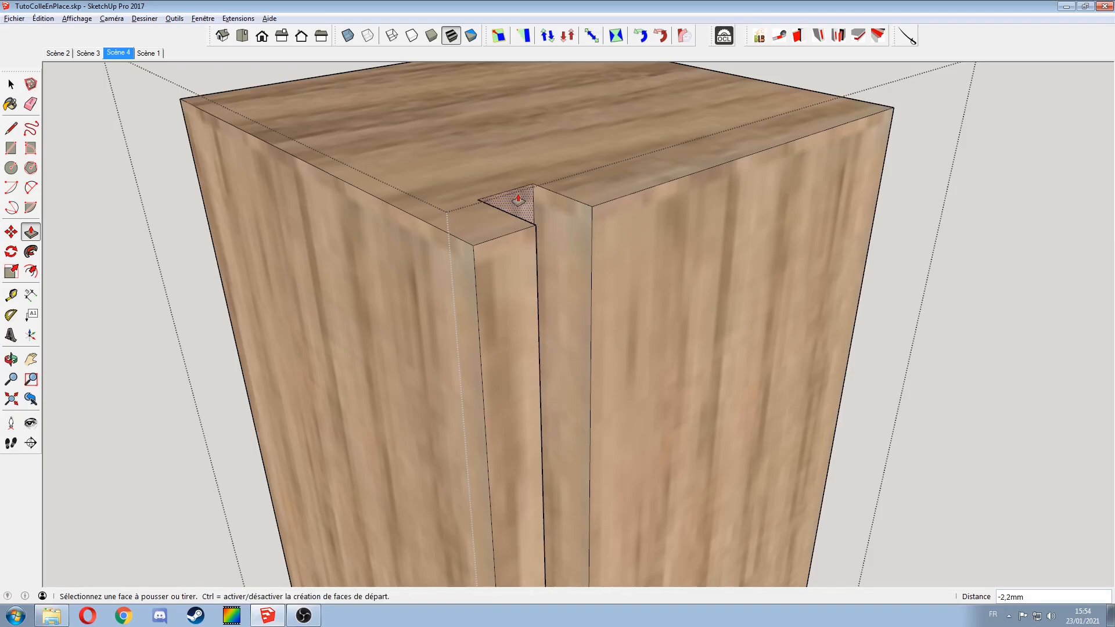
click(519, 200)
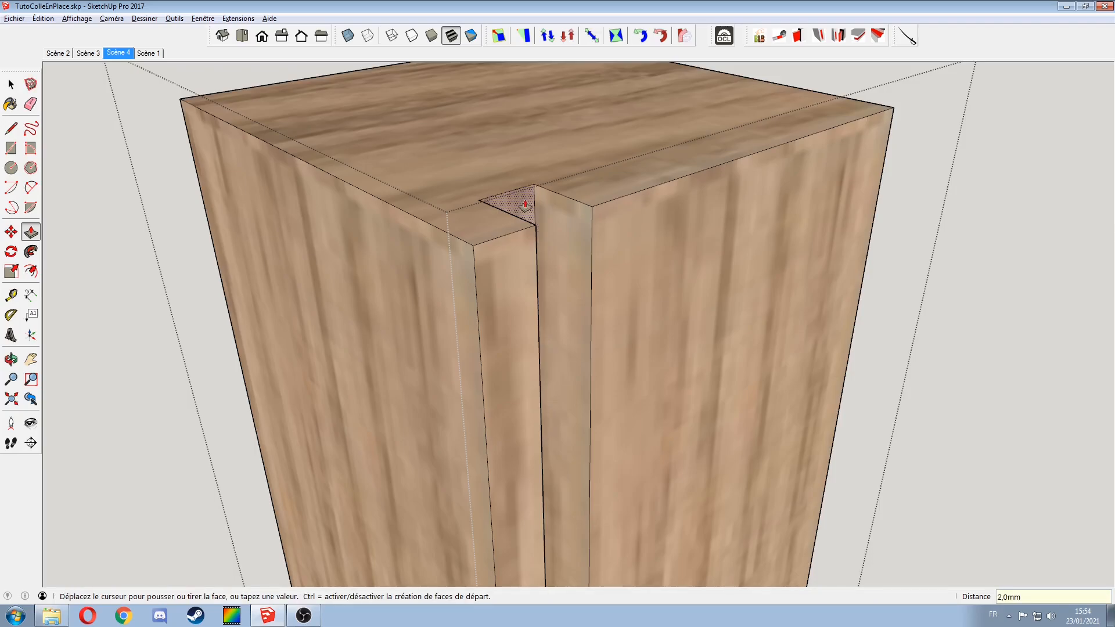
key(t)
click(533, 184)
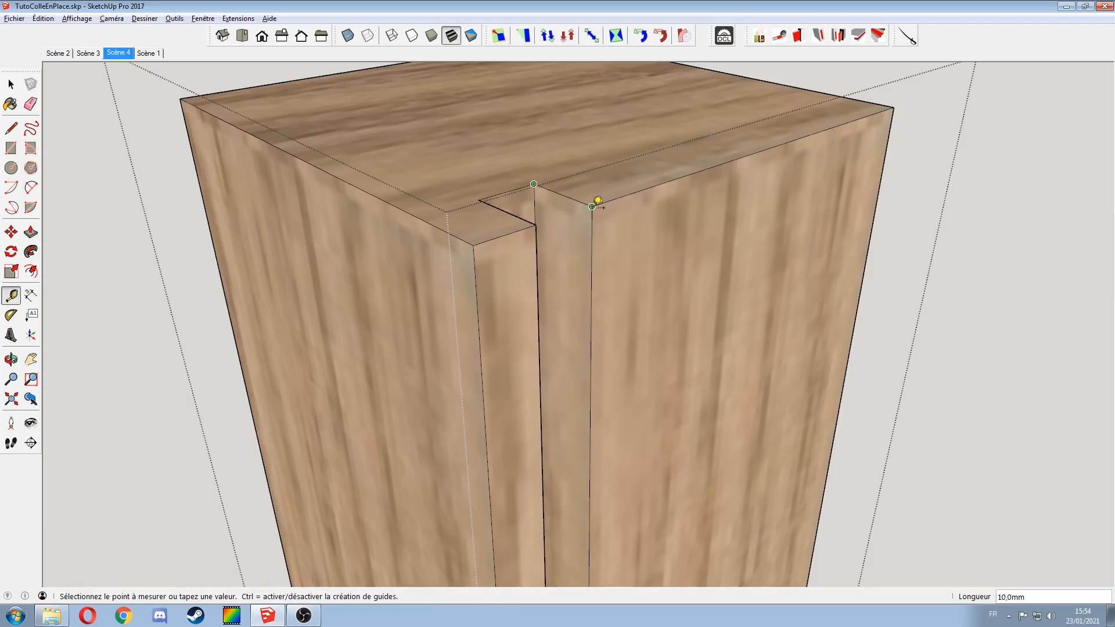
Step: With X-ray display on, copy the mortise and slot faces of the leg, close the component and restore opaque display
key(space)
scroll(557, 218, down, 4)
click(361, 246)
middle_drag(425, 214, 451, 159)
click(462, 250)
double_click(466, 249)
drag(454, 149, 571, 518)
middle_drag(573, 520, 520, 395)
click(347, 35)
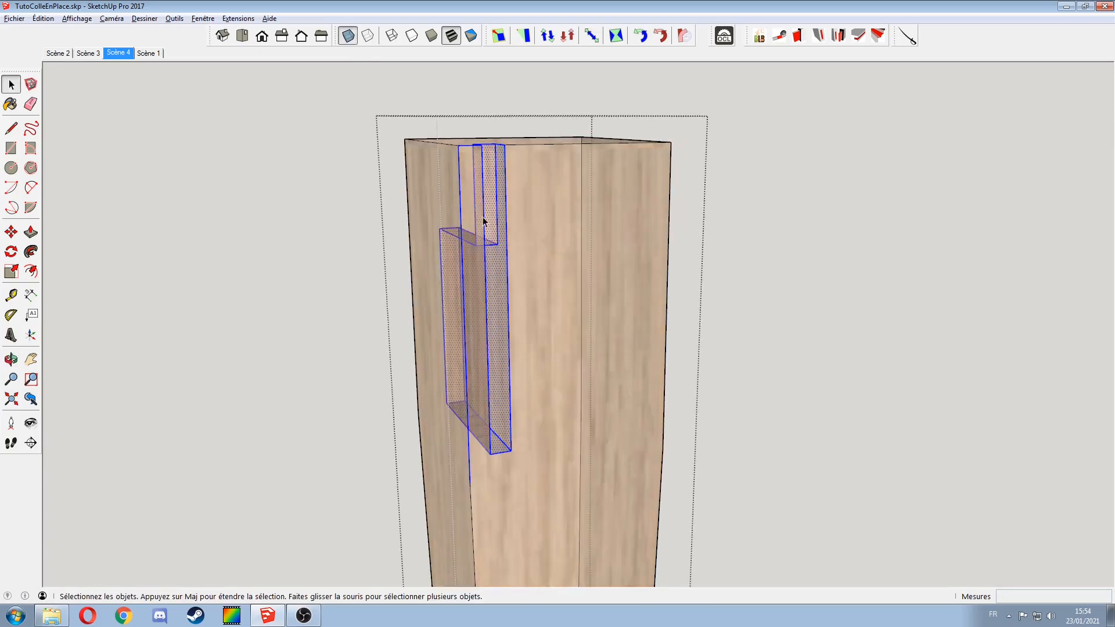
drag(327, 100, 542, 483)
drag(420, 106, 552, 467)
middle_drag(482, 272, 577, 283)
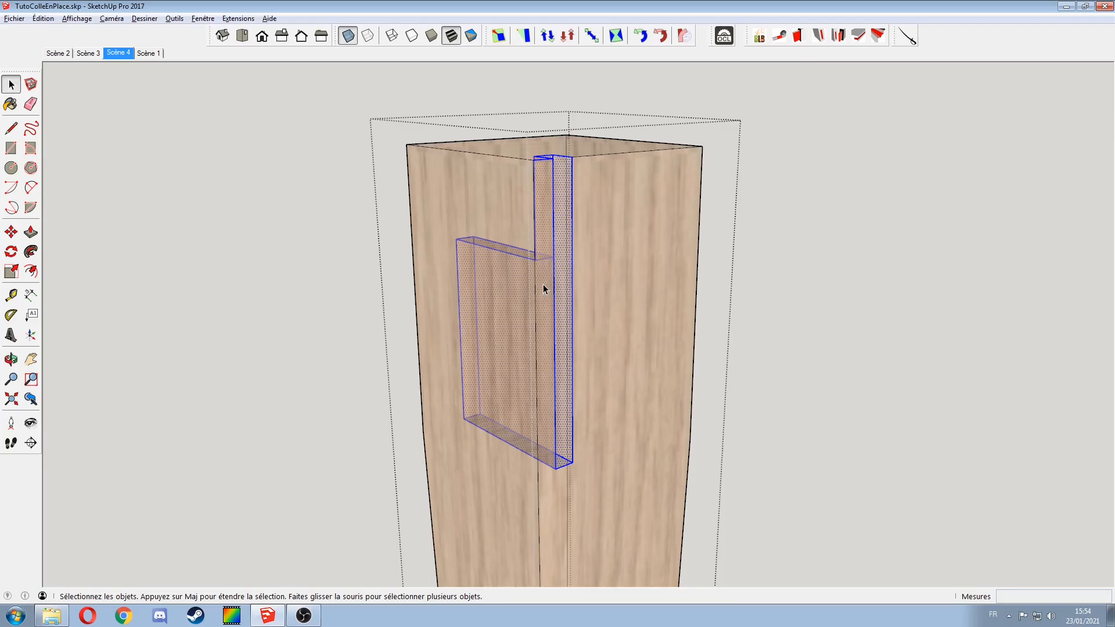
click(351, 290)
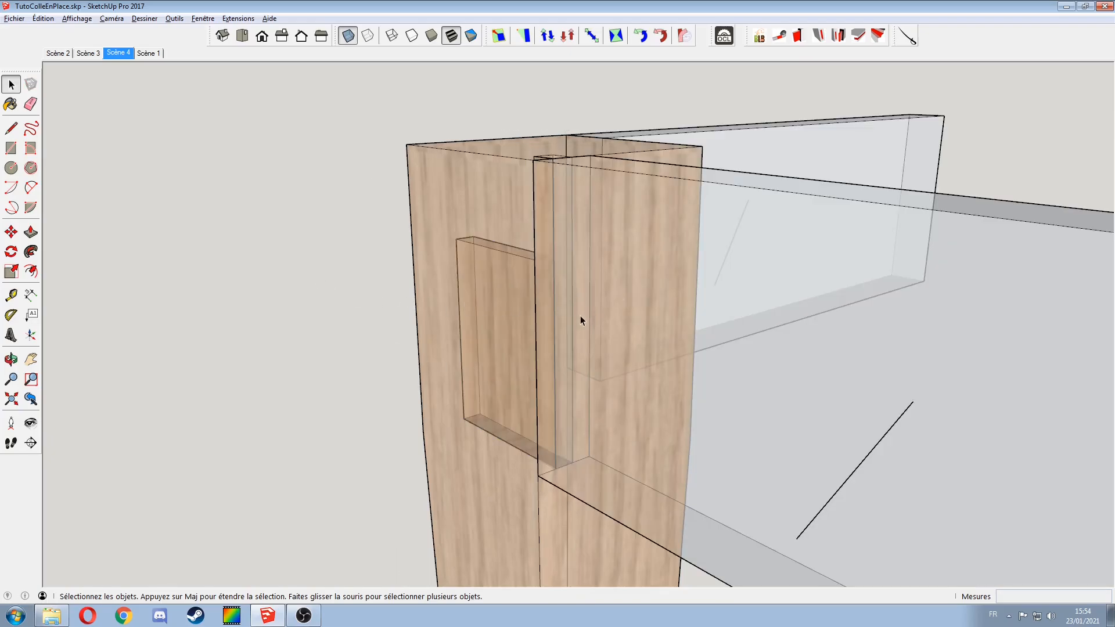
click(347, 35)
Step: Open the rail component and paste the copied mortise faces in place as its tenon
middle_drag(573, 297, 690, 344)
click(631, 257)
double_click(597, 269)
key(ctrl+shift+v)
Step: Draw a line closing the open top of the tenon at the rail's end, and erase that line to merge the faces
middle_drag(535, 259, 633, 256)
scroll(510, 181, up, 1)
scroll(510, 185, up, 1)
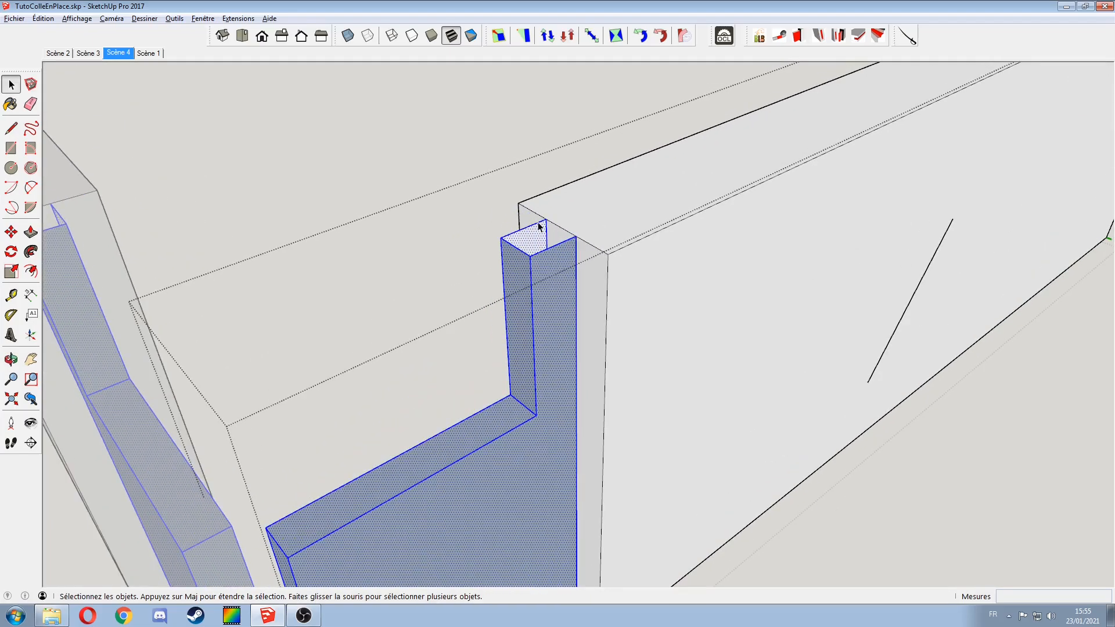
key(l)
click(546, 220)
click(575, 236)
key(e)
click(561, 229)
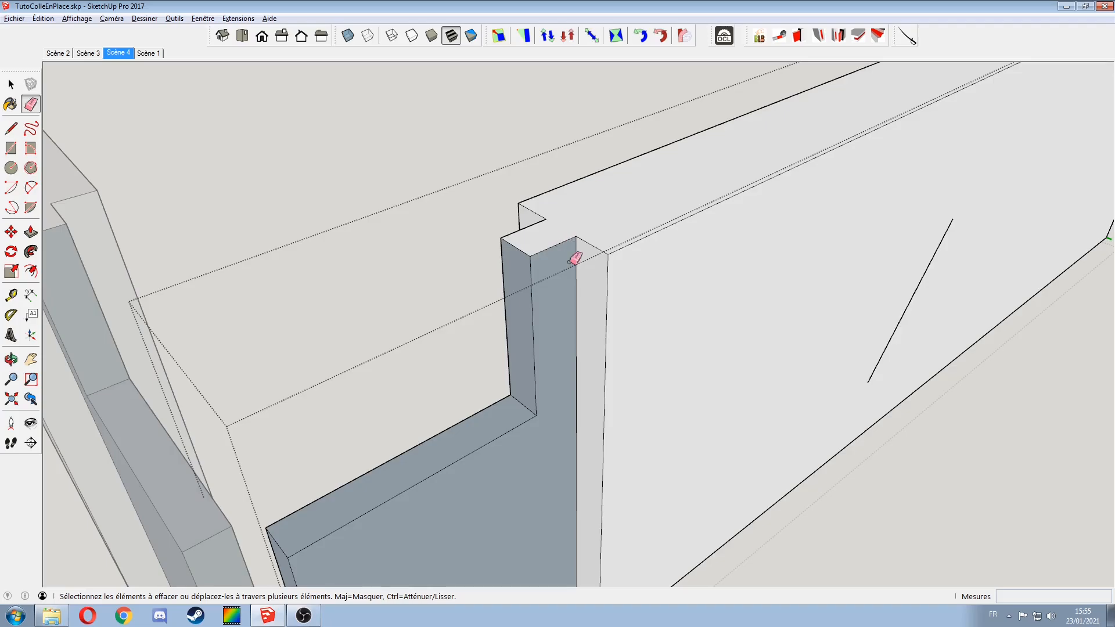
Step: Examine the underside of the tenon where it meets the rail
middle_drag(564, 258, 525, 137)
scroll(620, 379, down, 3)
middle_drag(640, 410, 580, 318)
scroll(572, 302, up, 5)
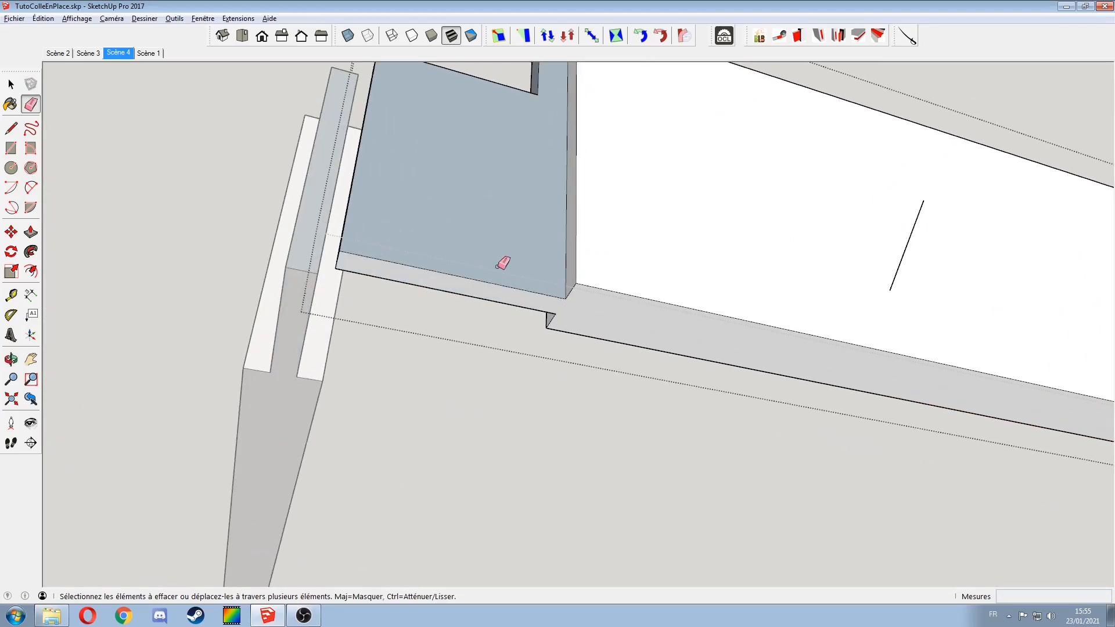
scroll(508, 267, down, 5)
middle_drag(517, 271, 521, 346)
key(space)
click(506, 332)
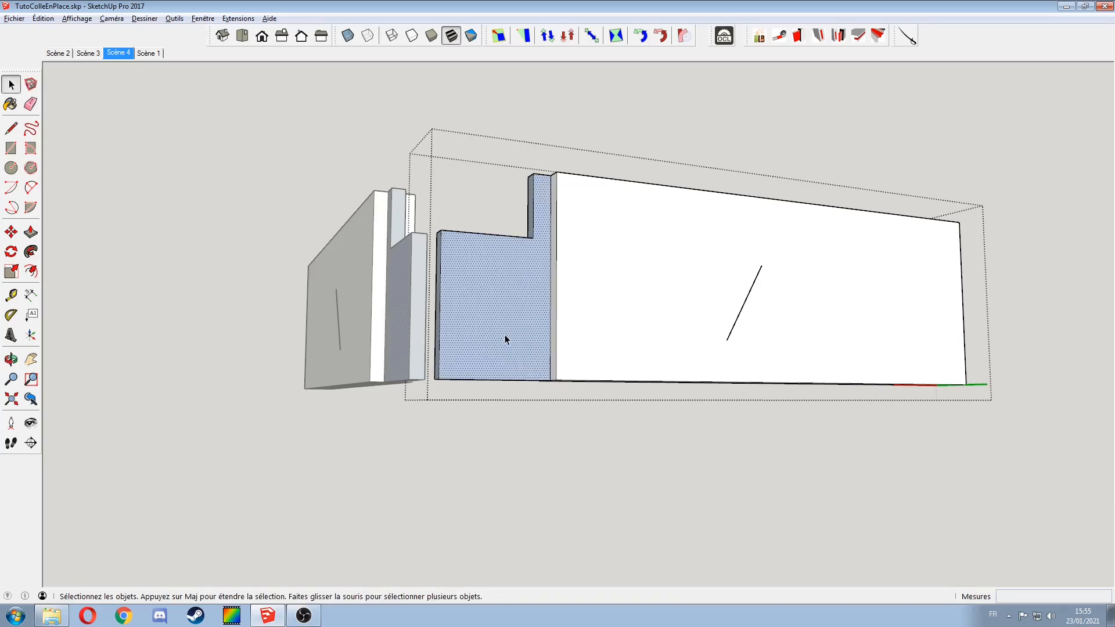
right_click(503, 337)
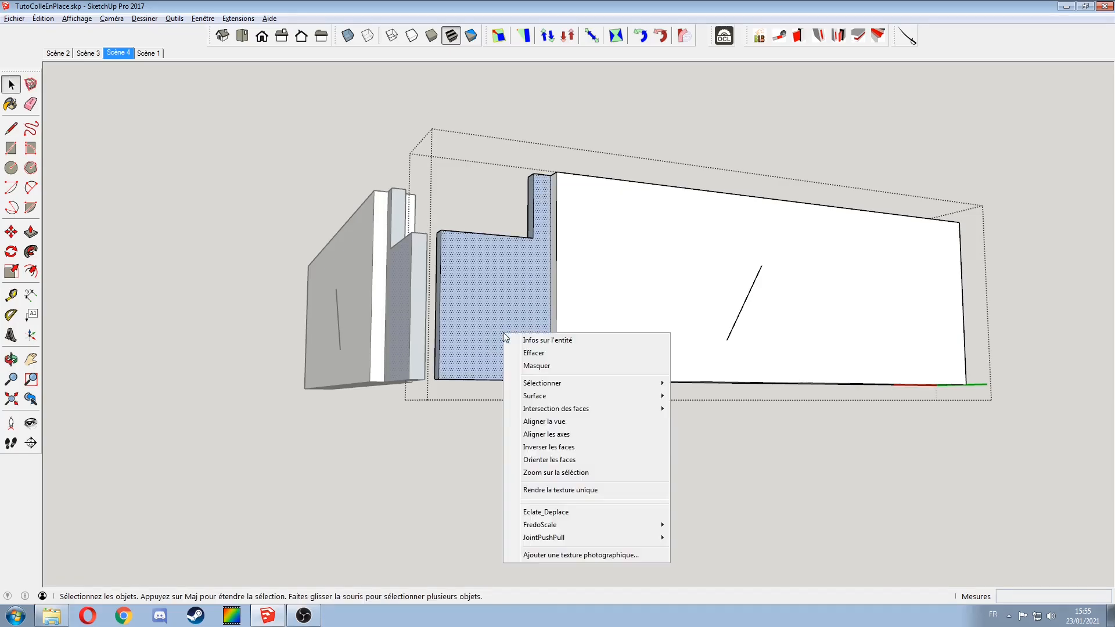
click(526, 364)
Step: Examine the tenons on both mirrored rails from above, below and the front
middle_drag(505, 311, 406, 240)
middle_drag(497, 256, 490, 330)
click(508, 344)
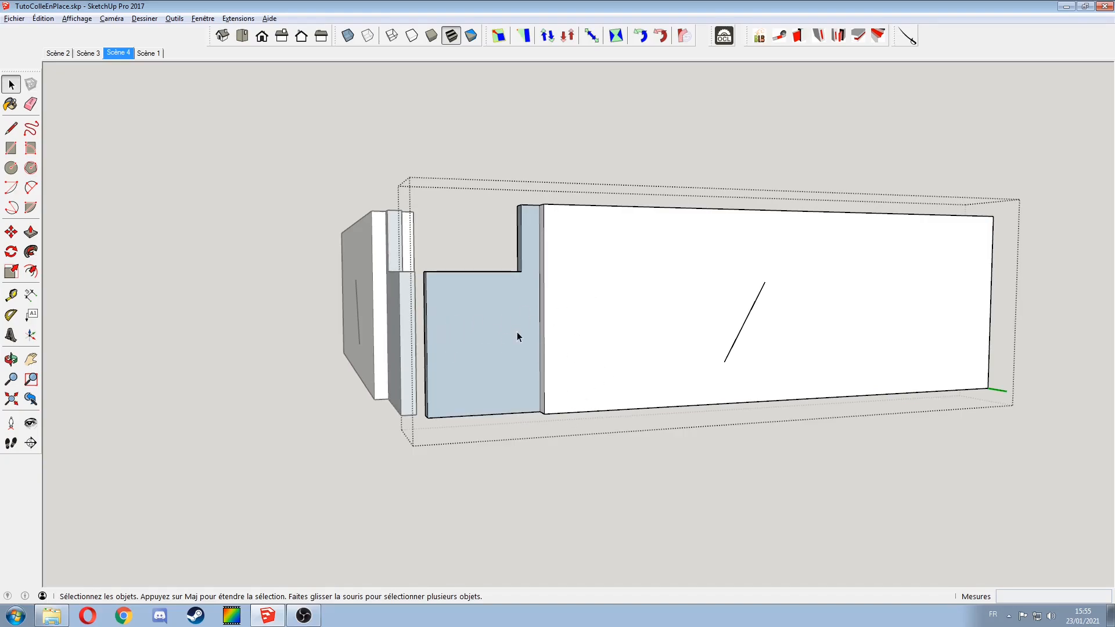
middle_drag(512, 334, 424, 222)
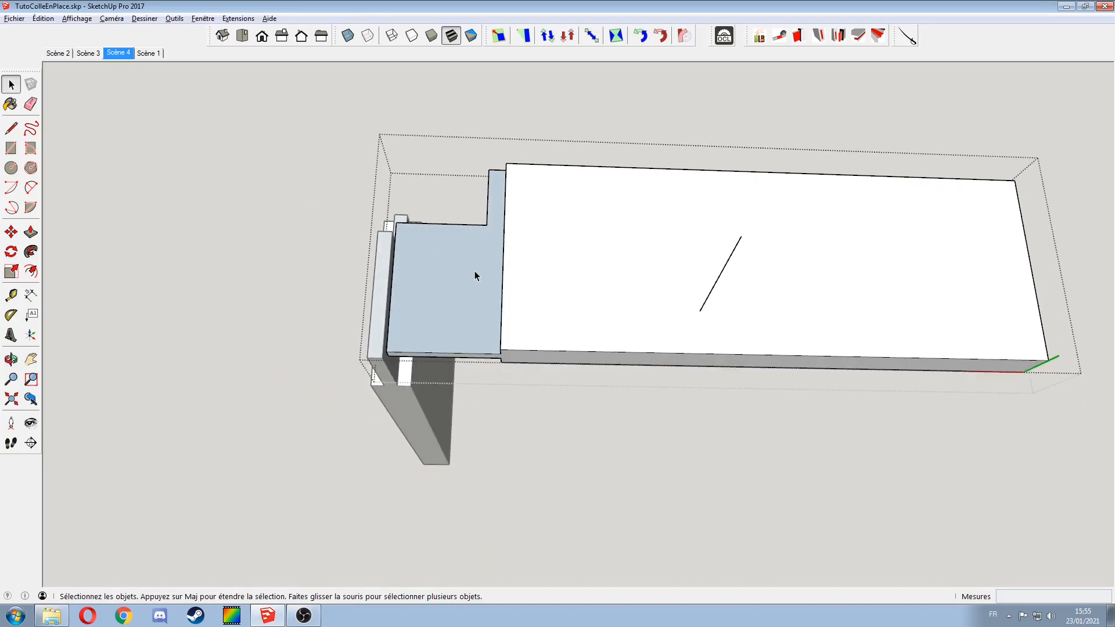
middle_drag(475, 271, 558, 383)
scroll(536, 325, up, 2)
middle_drag(537, 330, 559, 398)
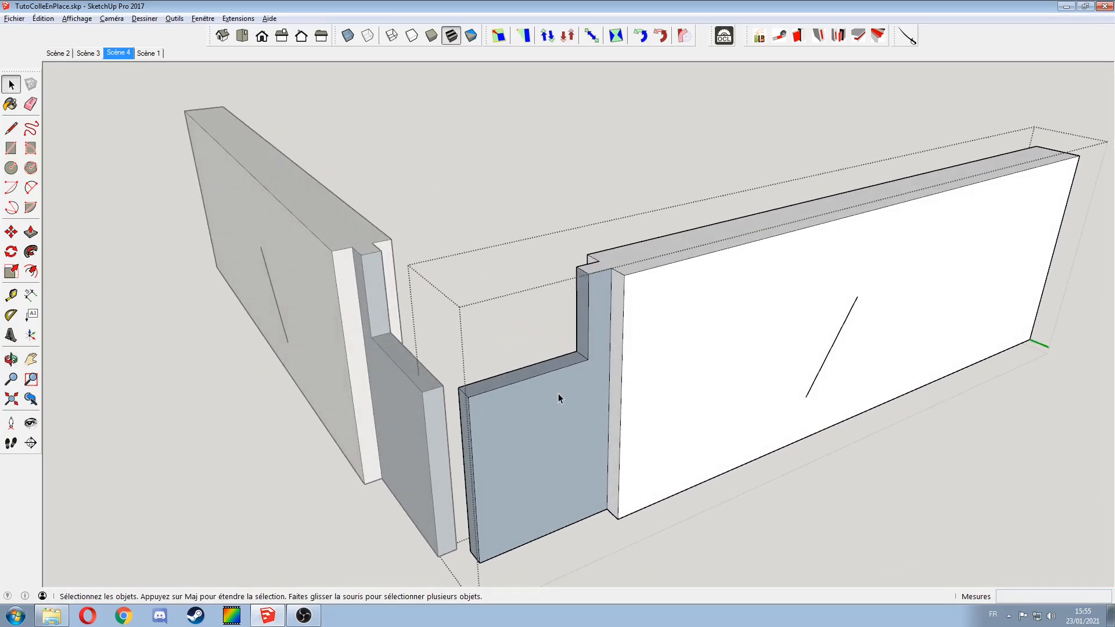
mouse_move(547, 405)
middle_down()
mouse_move(527, 405)
mouse_move(661, 406)
mouse_move(642, 415)
mouse_move(532, 399)
middle_up()
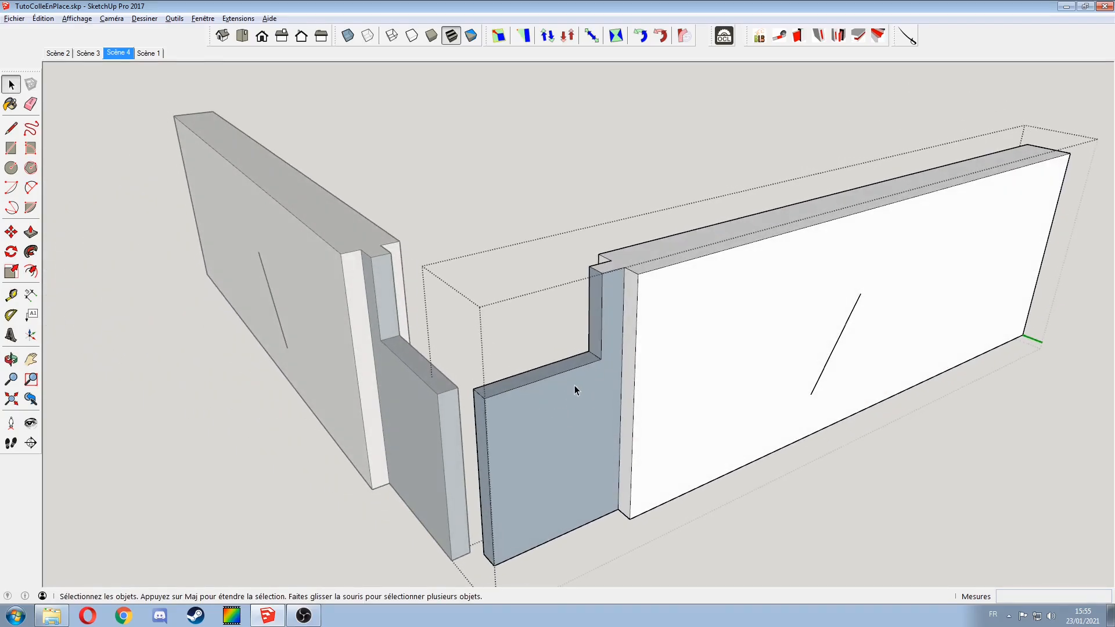
Step: Push back the short upper end face of the tenon to shorten it, and close the rail component
scroll(585, 281, up, 3)
click(578, 326)
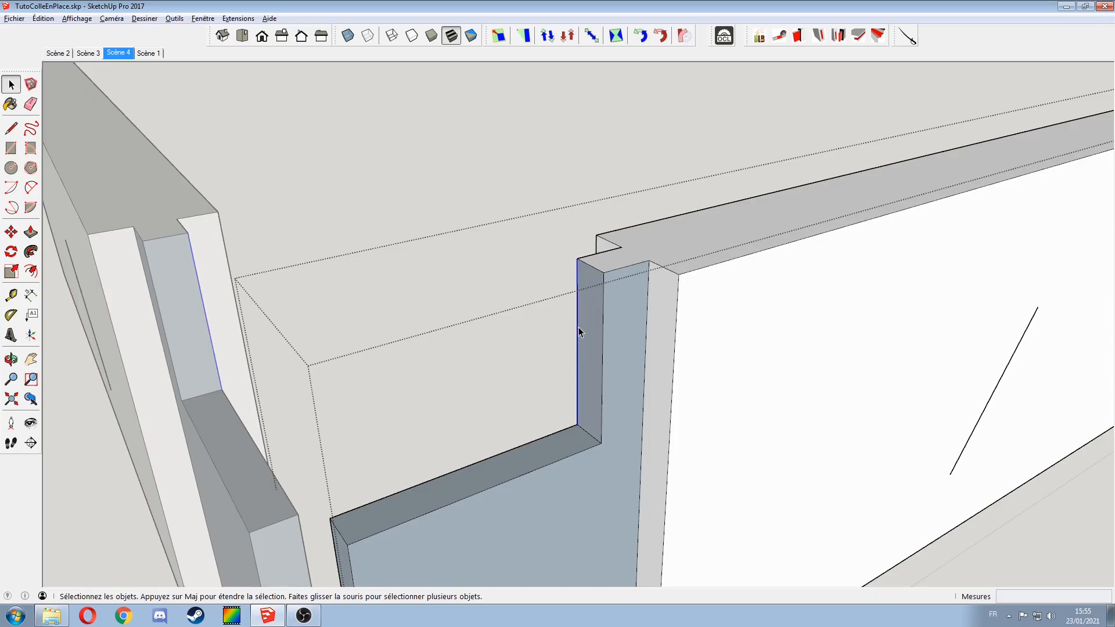
key(p)
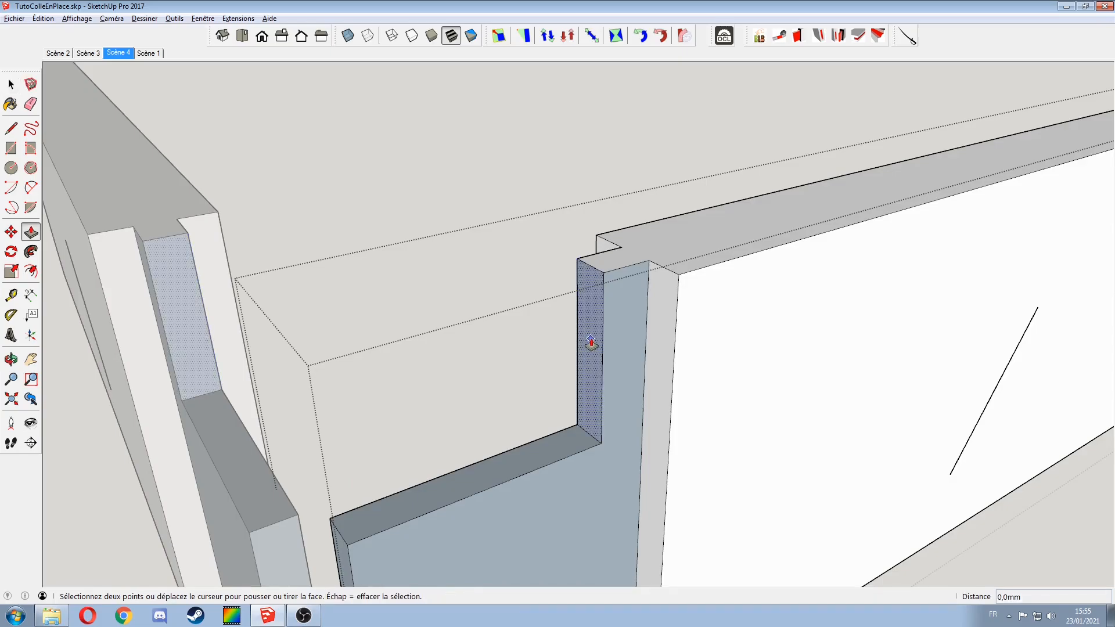
key(Return)
key(space)
click(524, 143)
Step: Check the clearance between tenon and slot in the leg's top, and open and close the leg component to view its other side
middle_drag(593, 270, 550, 304)
middle_drag(632, 275, 598, 274)
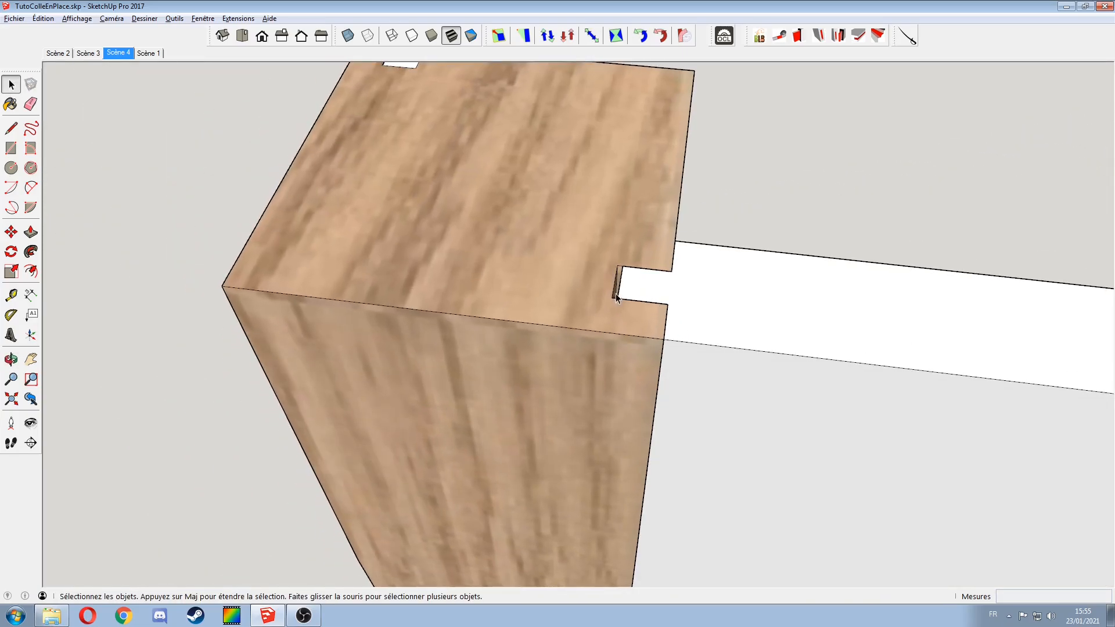
shift+middle_drag(663, 382, 646, 210)
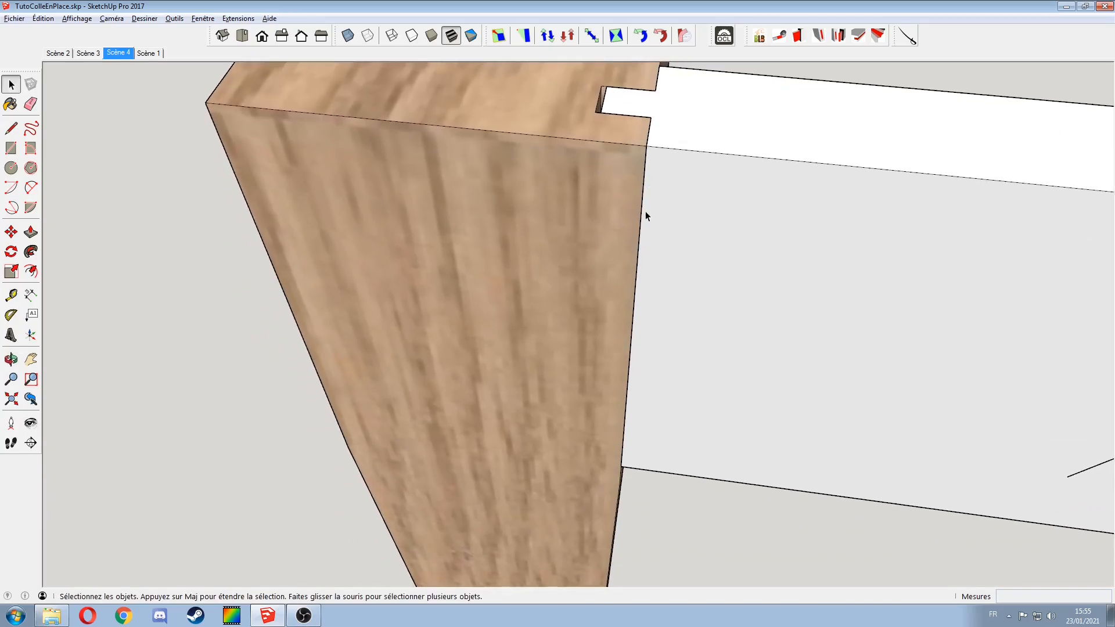
scroll(616, 363, down, 5)
middle_drag(647, 385, 779, 349)
double_click(703, 354)
mouse_move(702, 354)
middle_down()
mouse_move(736, 329)
mouse_move(701, 340)
middle_up()
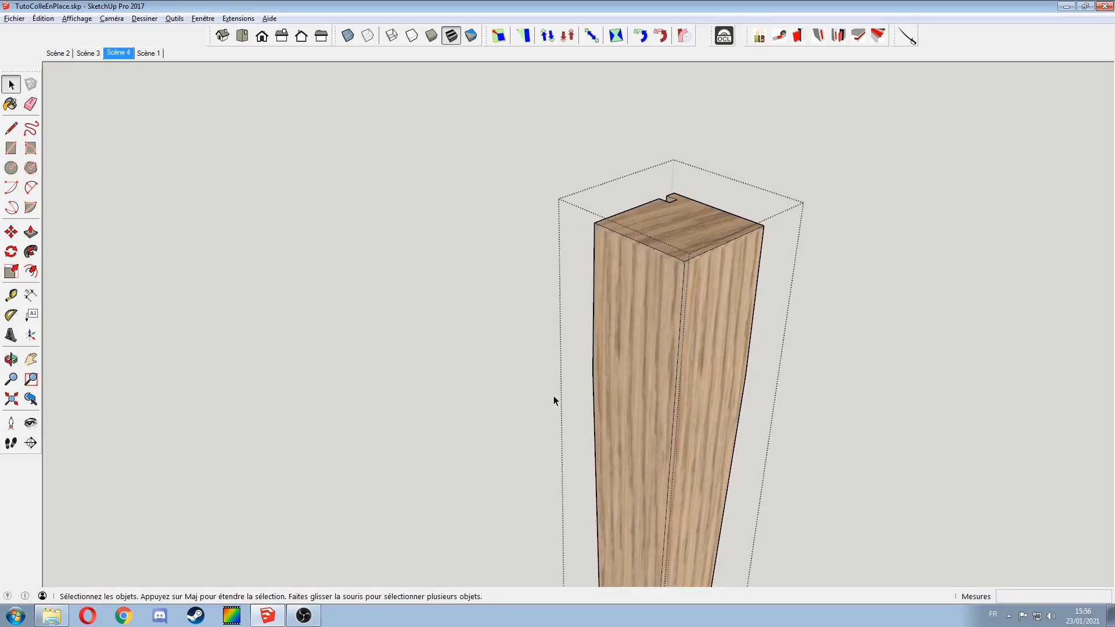
click(546, 292)
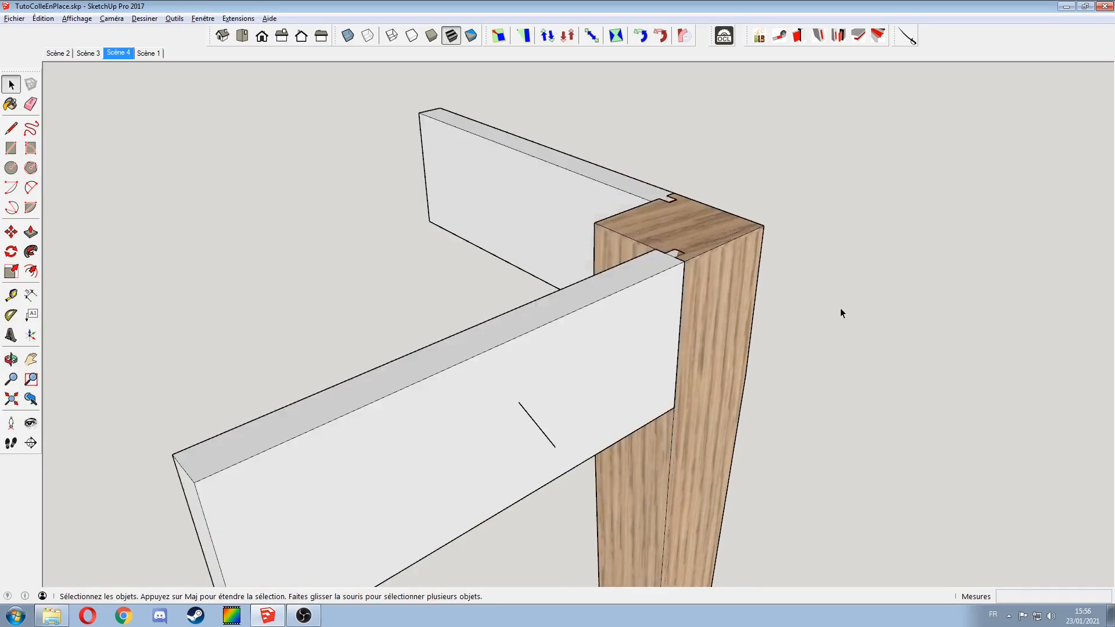
Step: Open the other rail, copy the tenon and shoulder geometry at its end, and close the component
double_click(547, 341)
middle_drag(549, 339, 381, 372)
drag(522, 294, 684, 487)
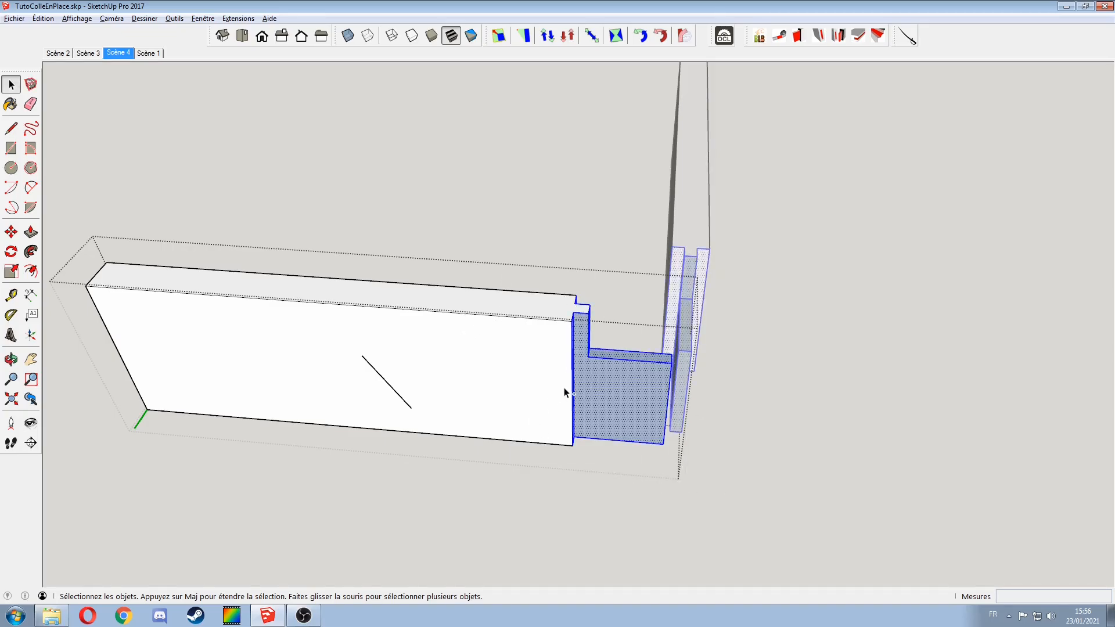
click(501, 213)
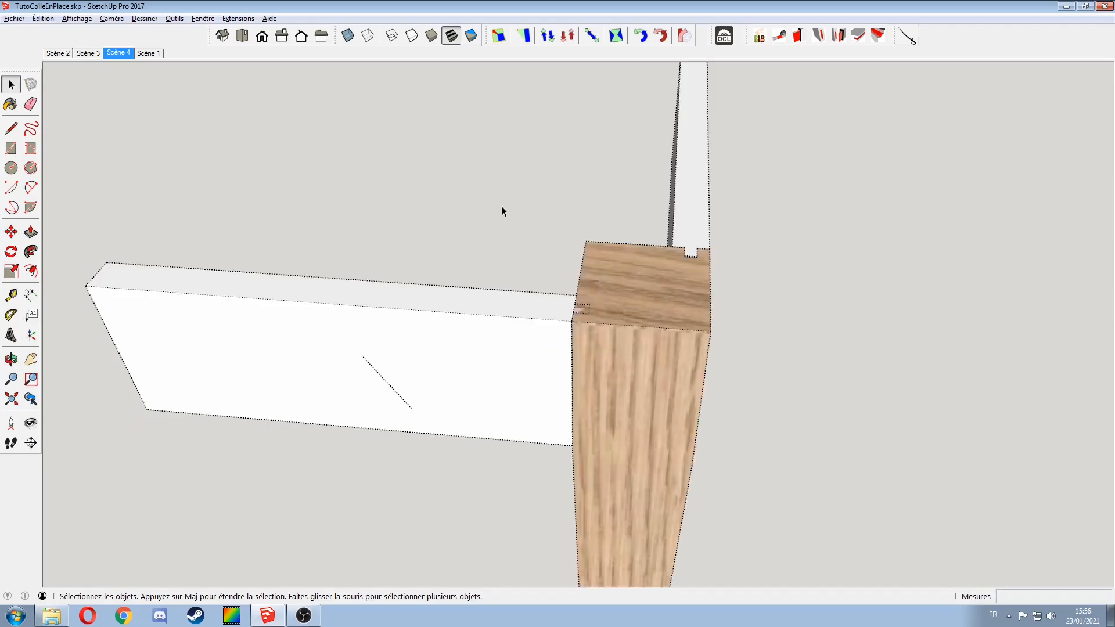
Step: Paste the tenon geometry in place inside the leg component and check its position with X-ray display
middle_drag(502, 206, 795, 254)
scroll(795, 254, up, 1)
click(582, 261)
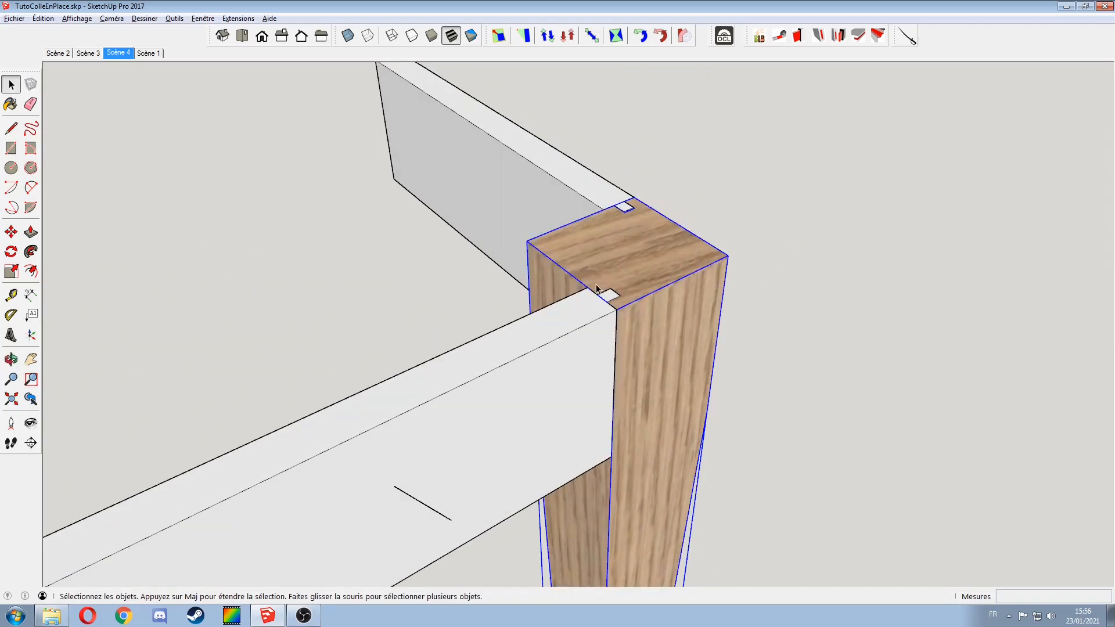
double_click(617, 292)
click(584, 326)
middle_drag(580, 332, 818, 250)
middle_drag(668, 314, 521, 305)
click(348, 36)
middle_drag(654, 360, 431, 163)
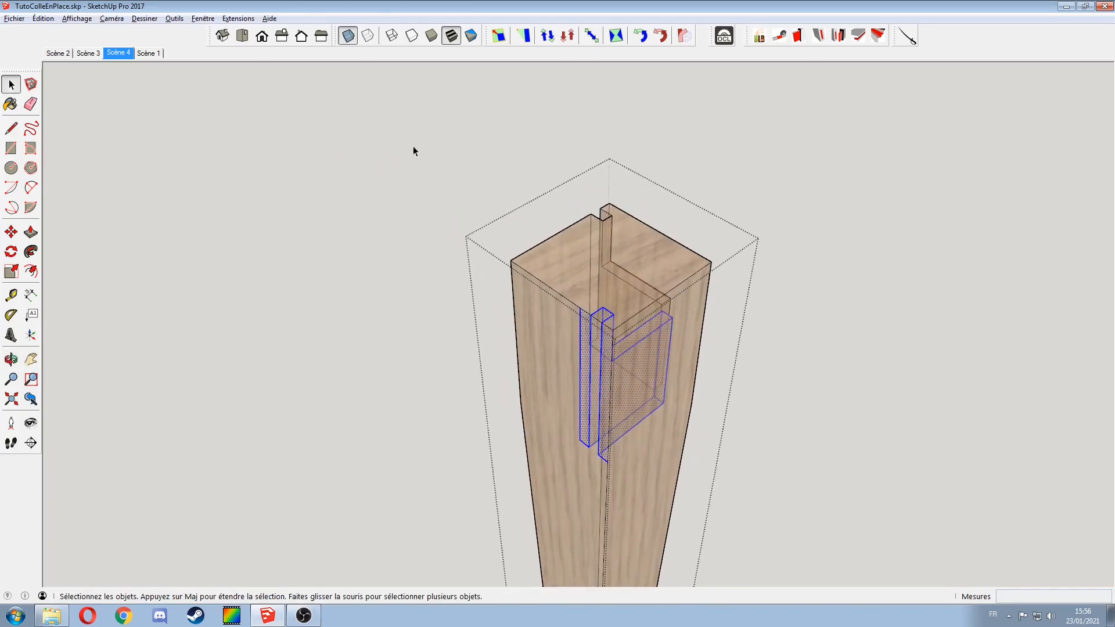
click(348, 36)
scroll(645, 306, up, 4)
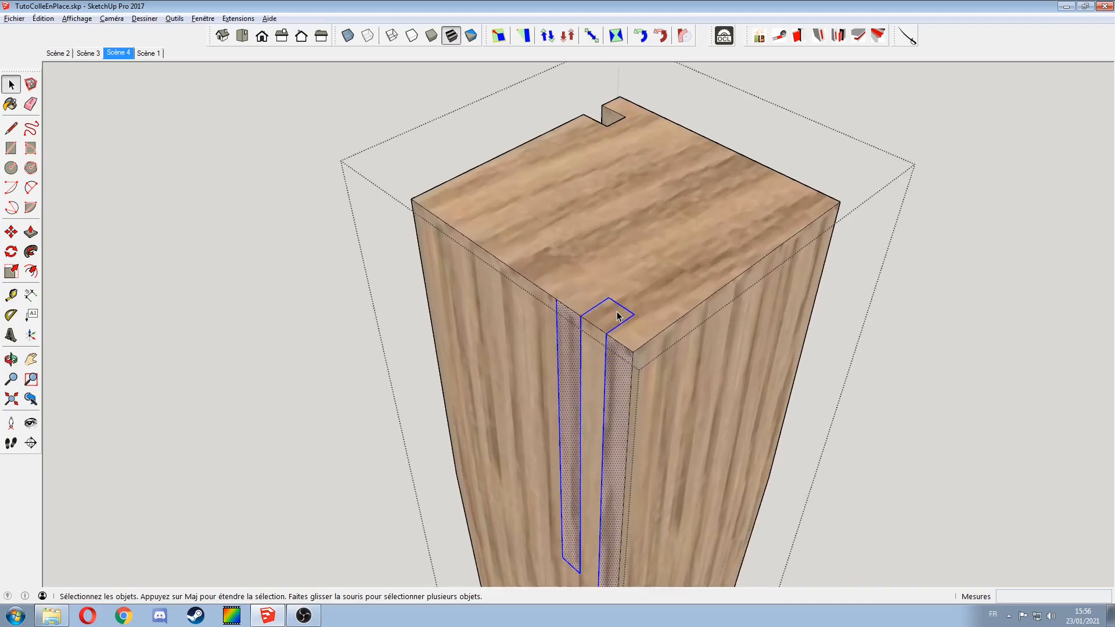
Step: Erase the leftover shoulder edges on the leg's face and draw a line closing the bottom of the mortise outline
scroll(629, 408, down, 3)
middle_drag(627, 406, 558, 373)
key(e)
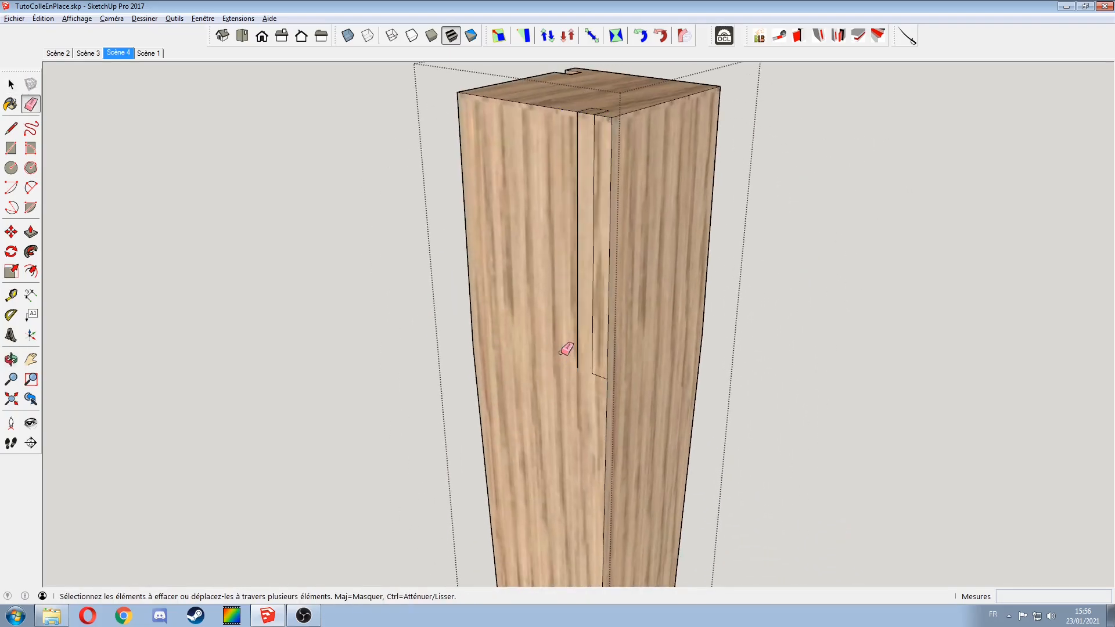
key(l)
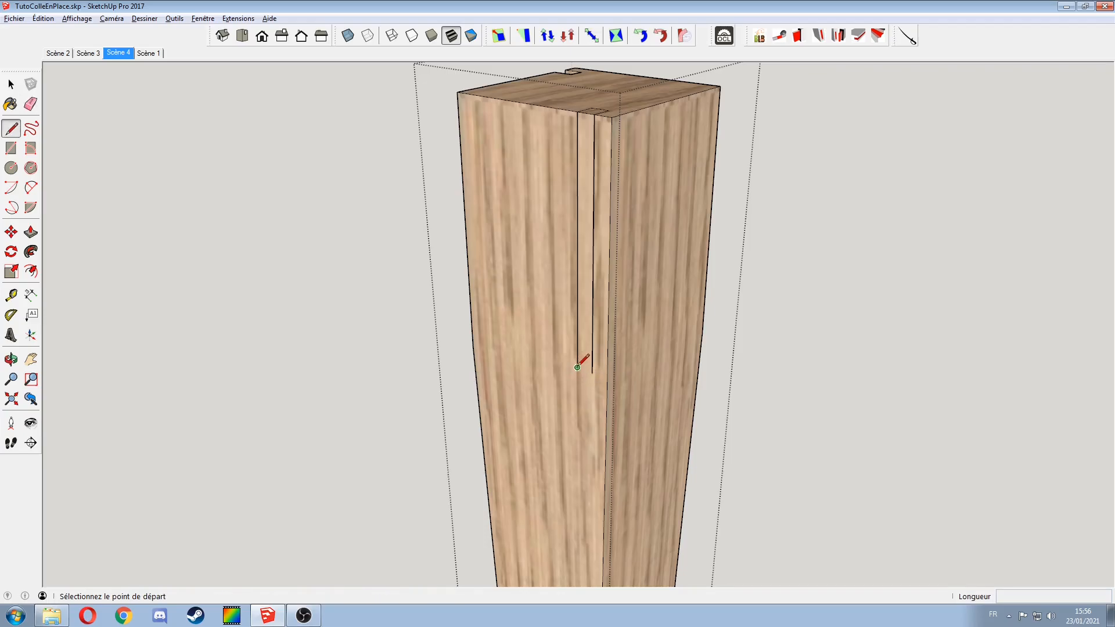
click(578, 368)
click(592, 373)
Step: Delete the face covering the mortise opening and erase the edge across the slot at the leg's top
key(space)
click(584, 285)
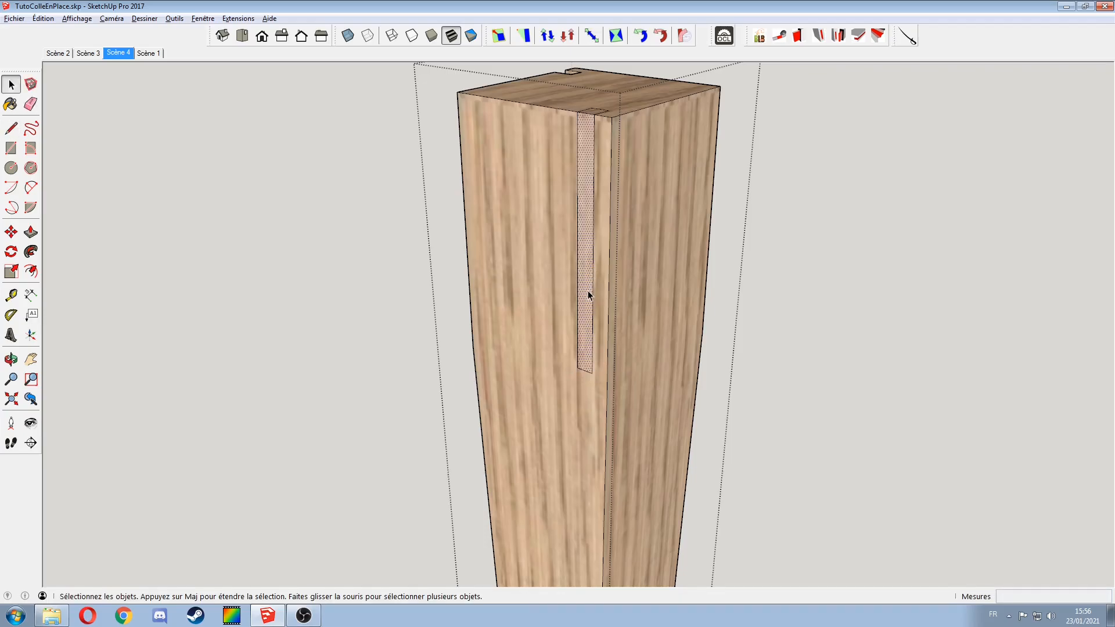
key(Delete)
middle_drag(595, 155, 603, 310)
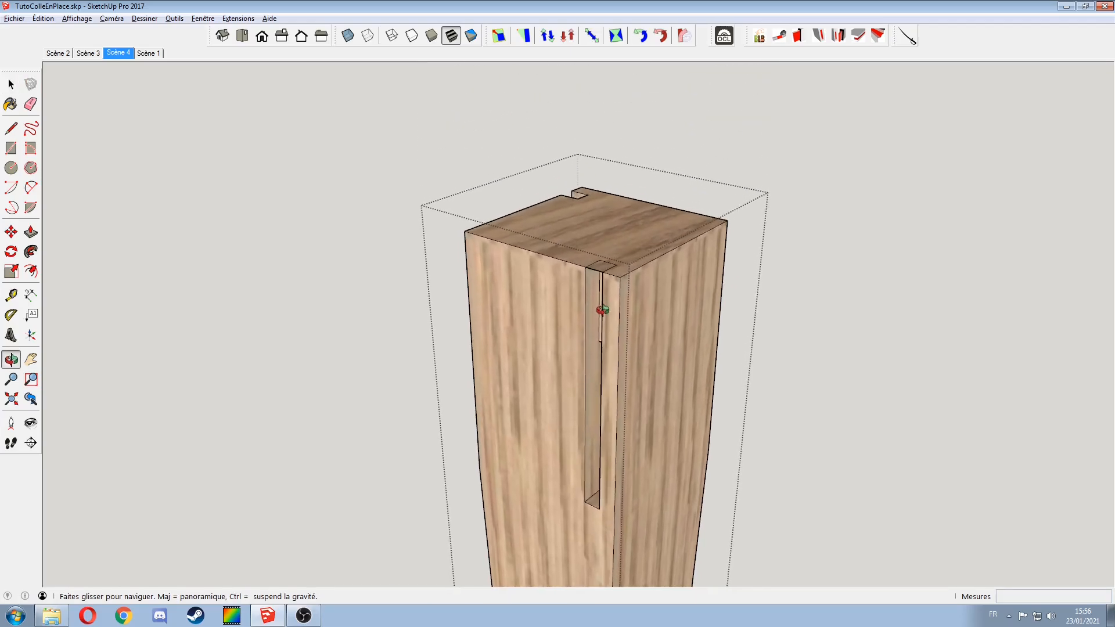
key(space)
scroll(602, 290, up, 5)
key(e)
click(584, 294)
Step: Measure the depth of the new slot in the leg's top
mouse_move(587, 294)
middle_down()
mouse_move(643, 292)
mouse_move(676, 330)
middle_up()
scroll(682, 398, down, 5)
mouse_move(687, 411)
middle_down()
mouse_move(774, 409)
mouse_move(669, 428)
mouse_move(699, 450)
middle_up()
scroll(685, 342, up, 3)
mouse_move(685, 343)
middle_down()
mouse_move(615, 416)
mouse_move(634, 416)
middle_up()
key(t)
click(620, 398)
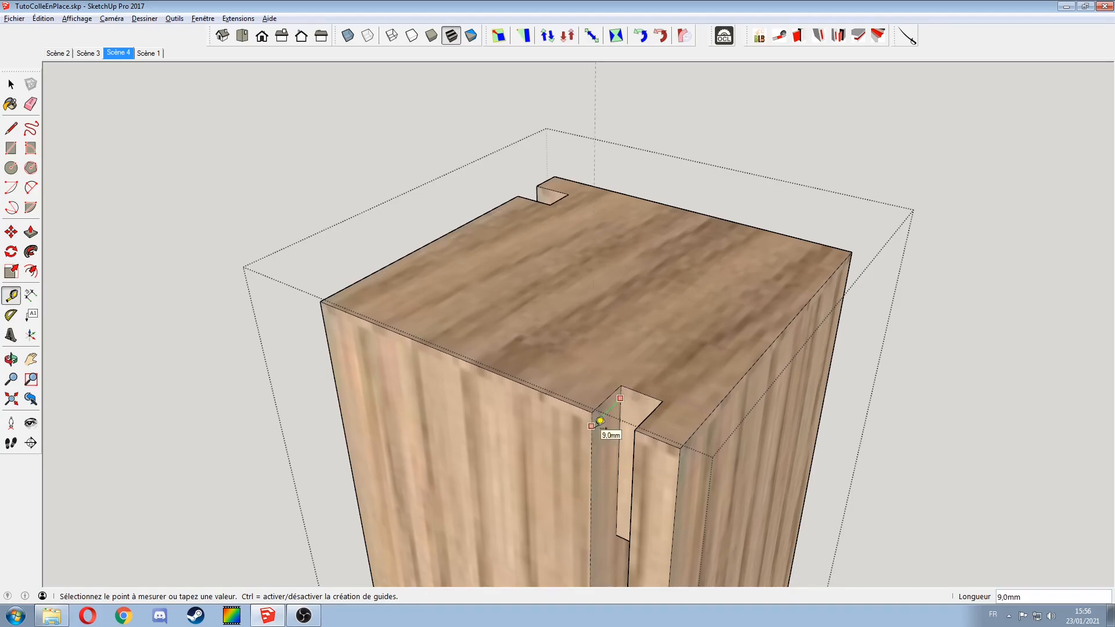
key(space)
Step: Push the back face of the new slot 1 mm deeper and close the leg component
key(p)
click(636, 413)
click(641, 408)
text(1)
key(Return)
key(space)
click(906, 419)
Step: Examine the assembled leg with its two jointed rails from several sides
scroll(770, 426, down, 3)
scroll(762, 424, down, 2)
middle_drag(762, 424, 406, 343)
middle_drag(682, 323, 474, 327)
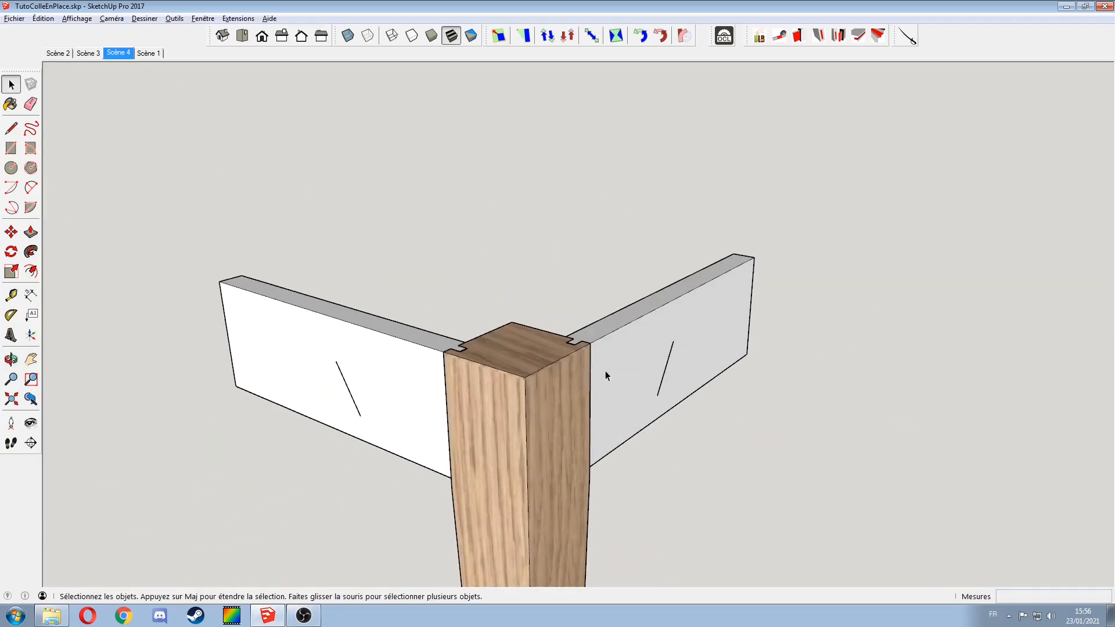
middle_drag(598, 372, 497, 350)
scroll(570, 361, down, 4)
middle_drag(584, 384, 396, 246)
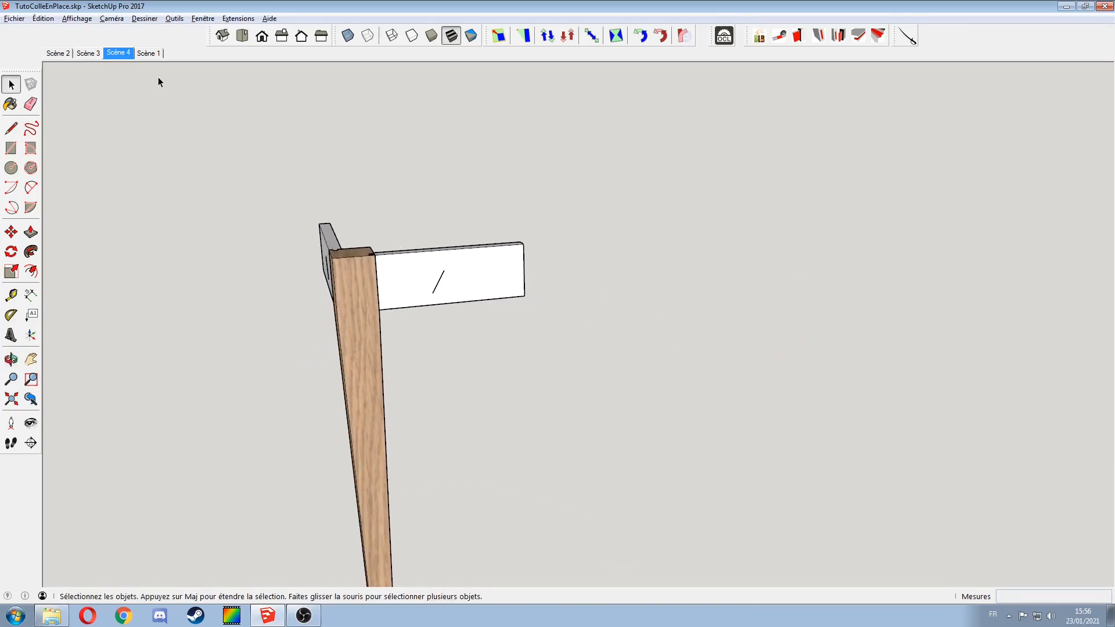
Step: Switch to Scène 1, select one of the two boards meeting at a corner, and measure the other board's end thickness
click(148, 53)
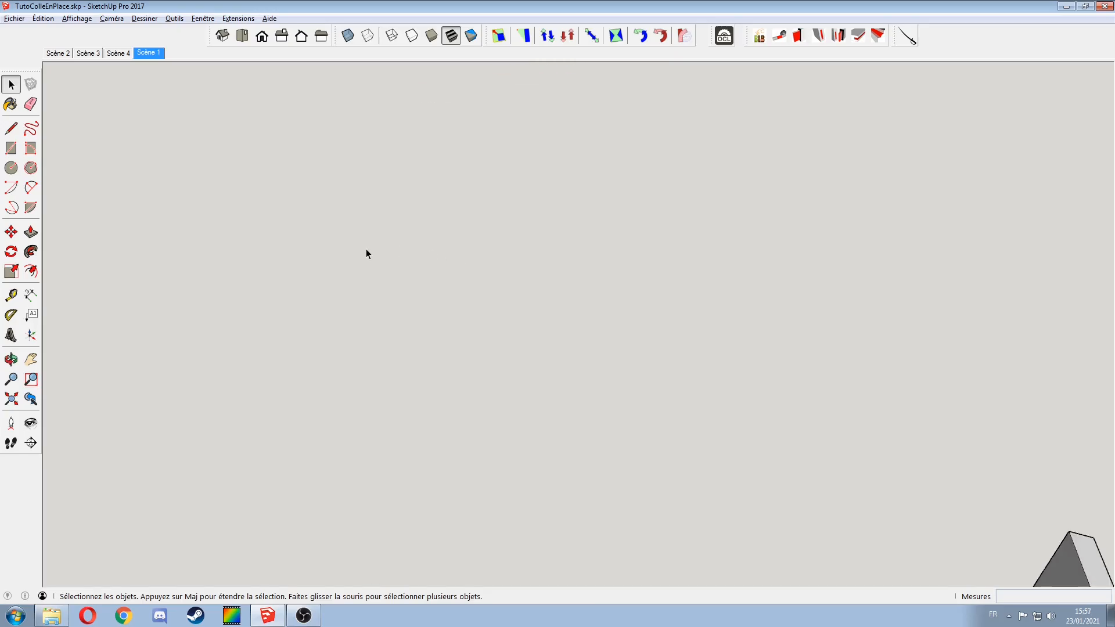
middle_drag(409, 326, 386, 334)
click(385, 334)
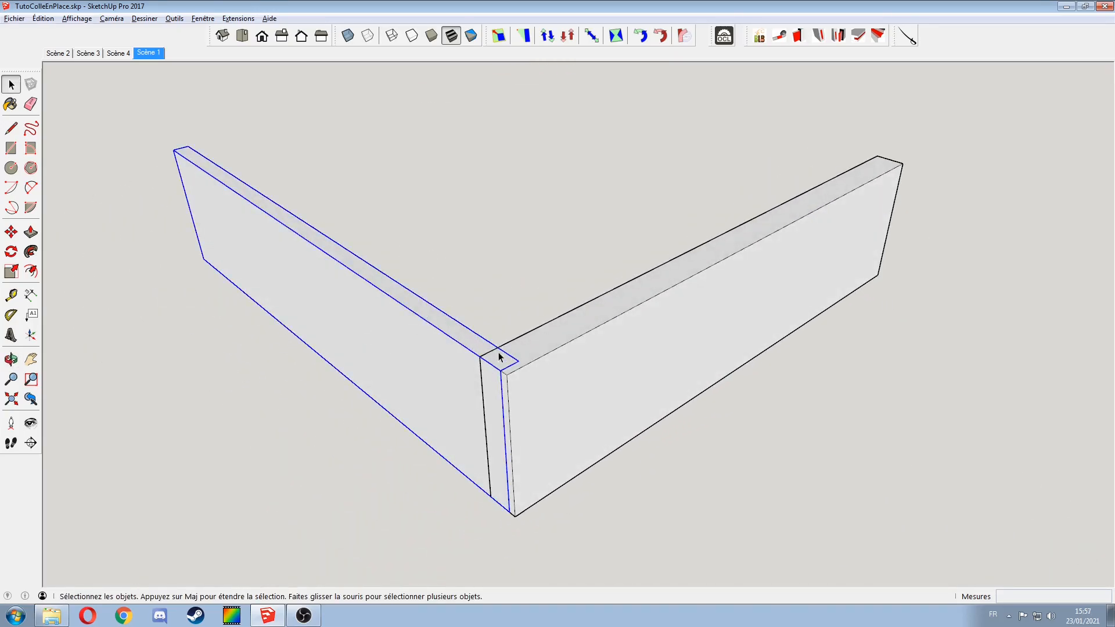
scroll(502, 377, up, 2)
key(t)
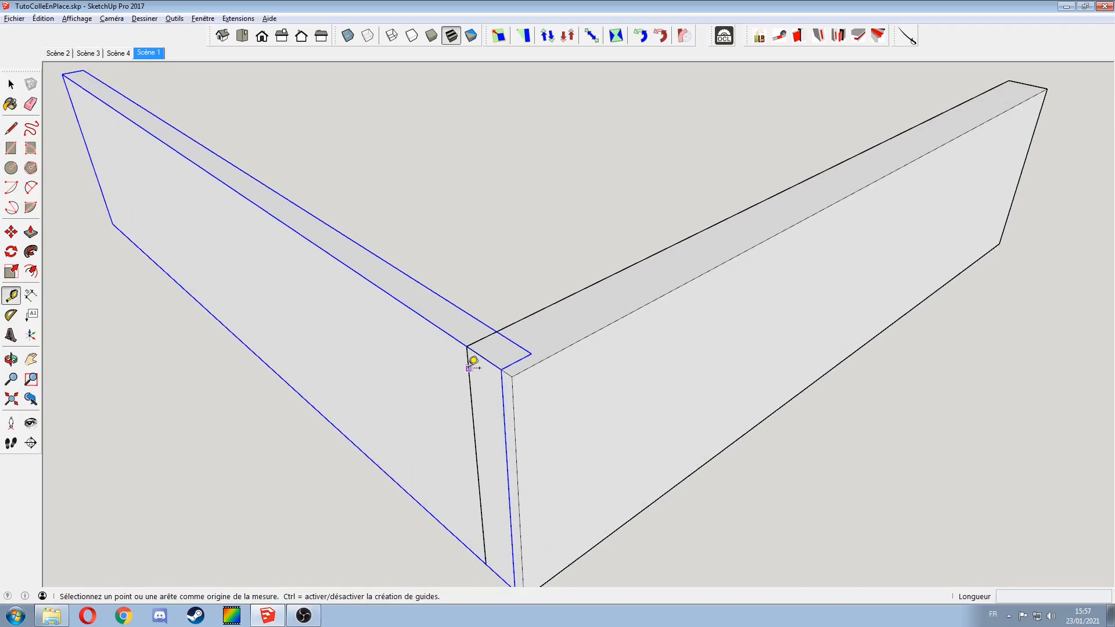
click(469, 369)
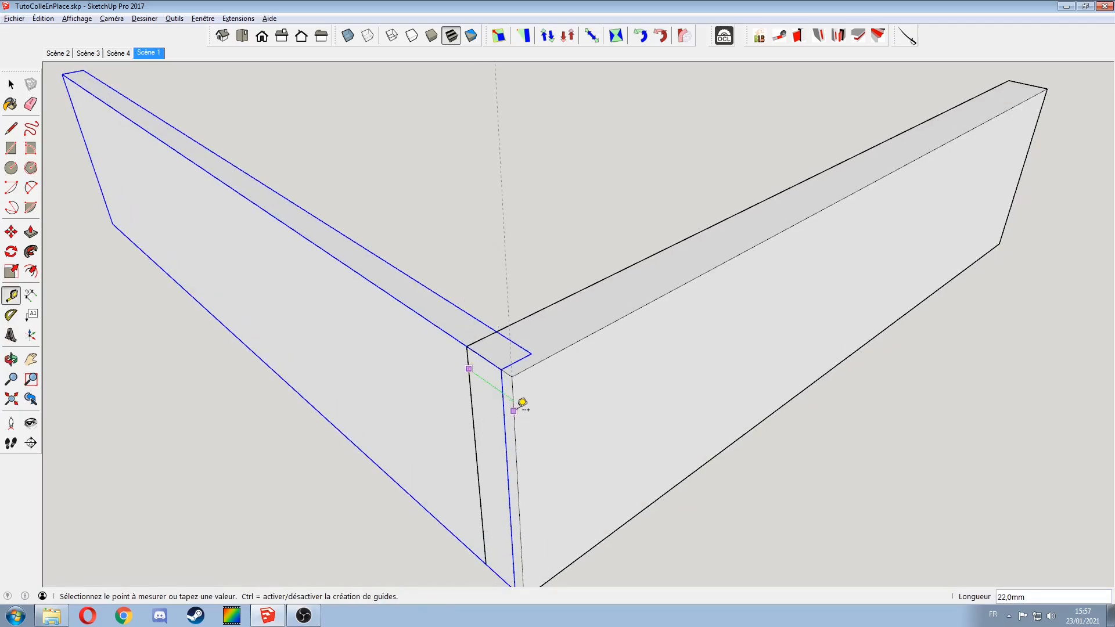
key(space)
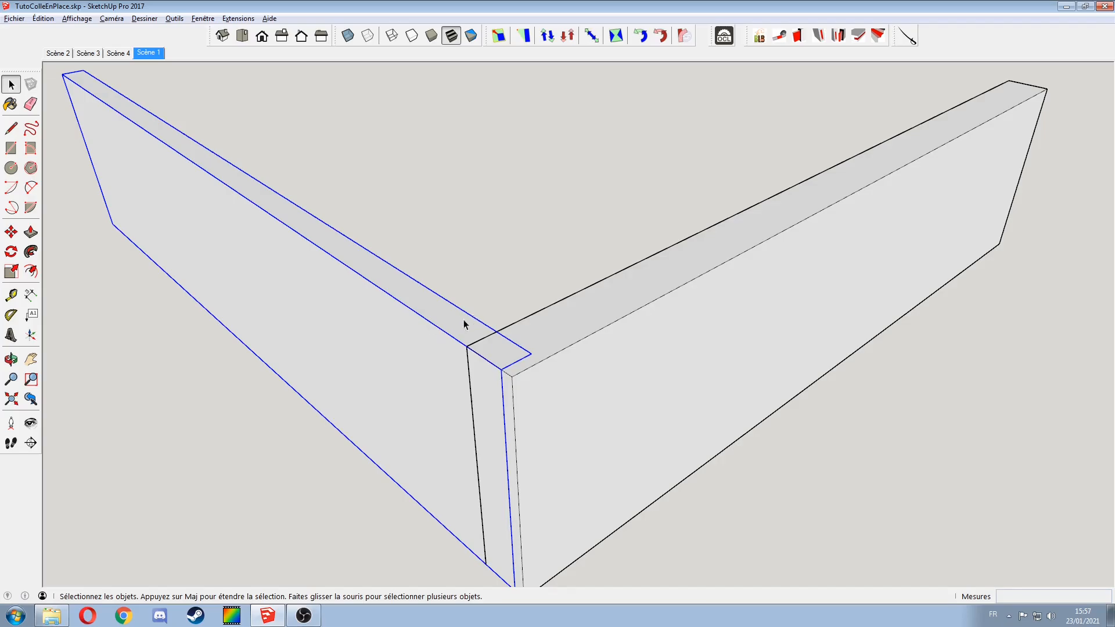
Step: Copy the selected board to the far end of the other board, making a second side
scroll(469, 322, down, 2)
key(m)
click(456, 325)
key(ctrl)
click(825, 168)
middle_drag(765, 188, 692, 222)
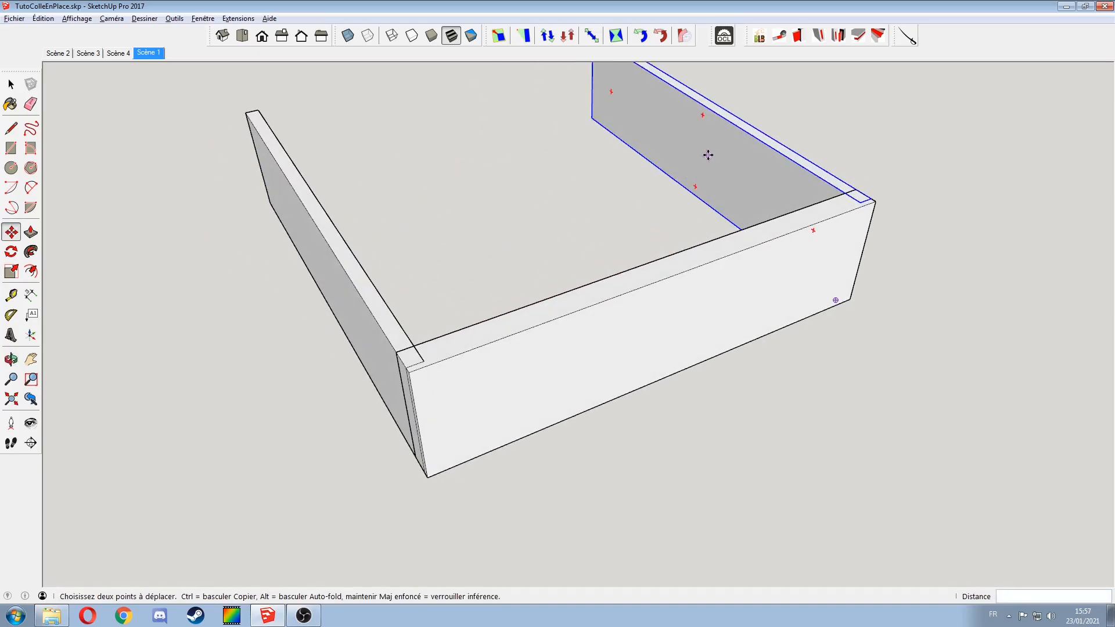
Step: Mirror the copied board across its thickness with a scale factor of -1
key(s)
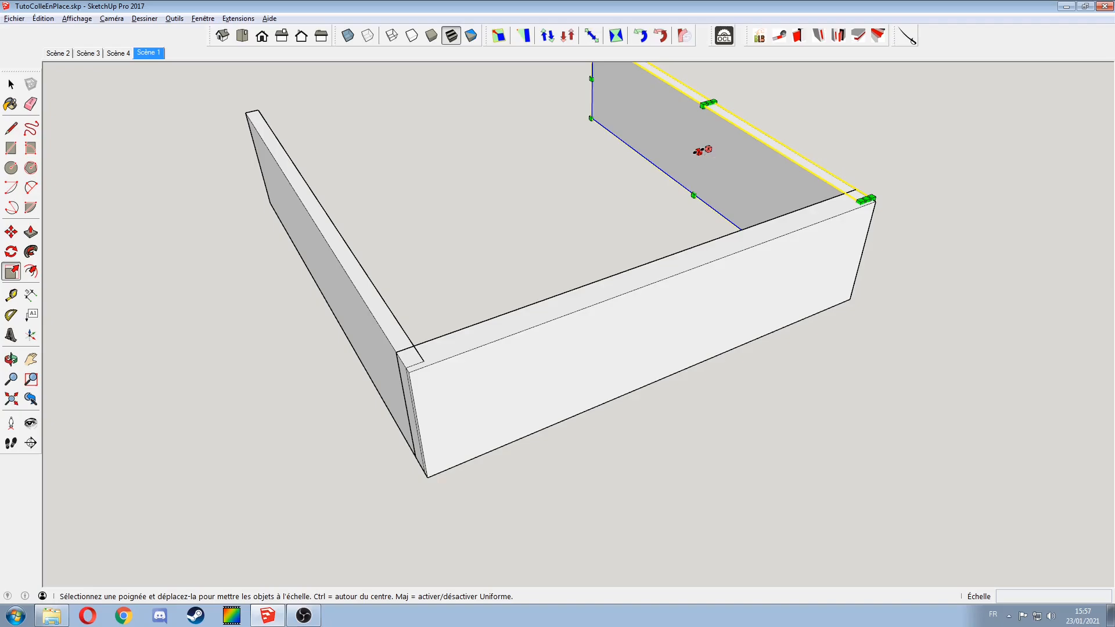
drag(701, 150, 731, 141)
text(-1)
key(Return)
middle_drag(565, 165, 378, 140)
middle_drag(249, 231, 369, 311)
scroll(247, 329, up, 5)
key(o)
scroll(368, 311, down, 8)
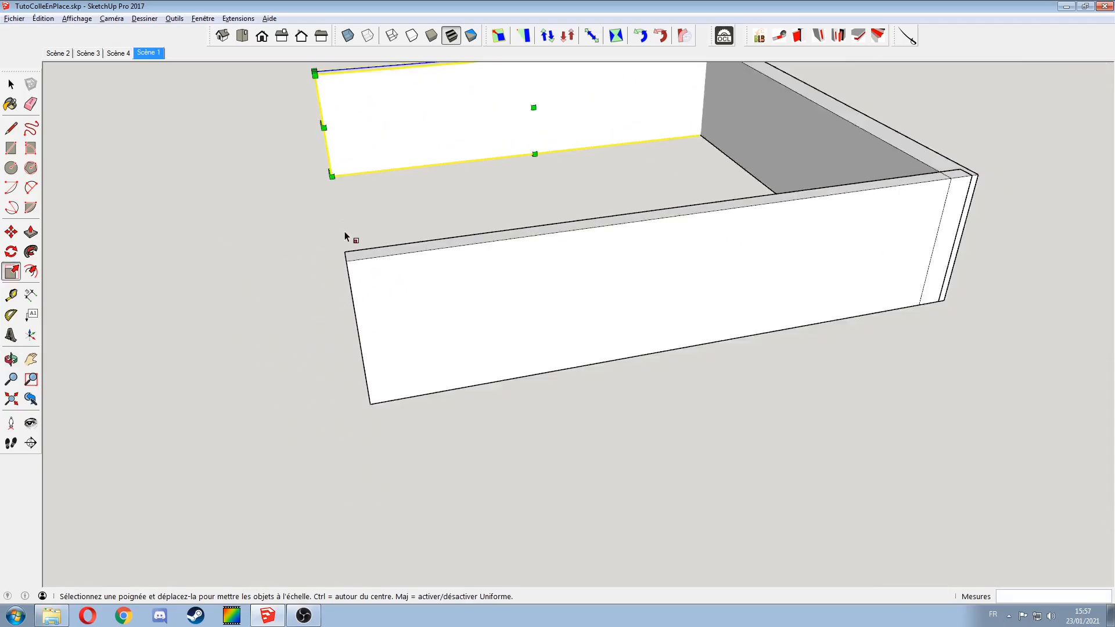
middle_drag(312, 377, 311, 366)
key(space)
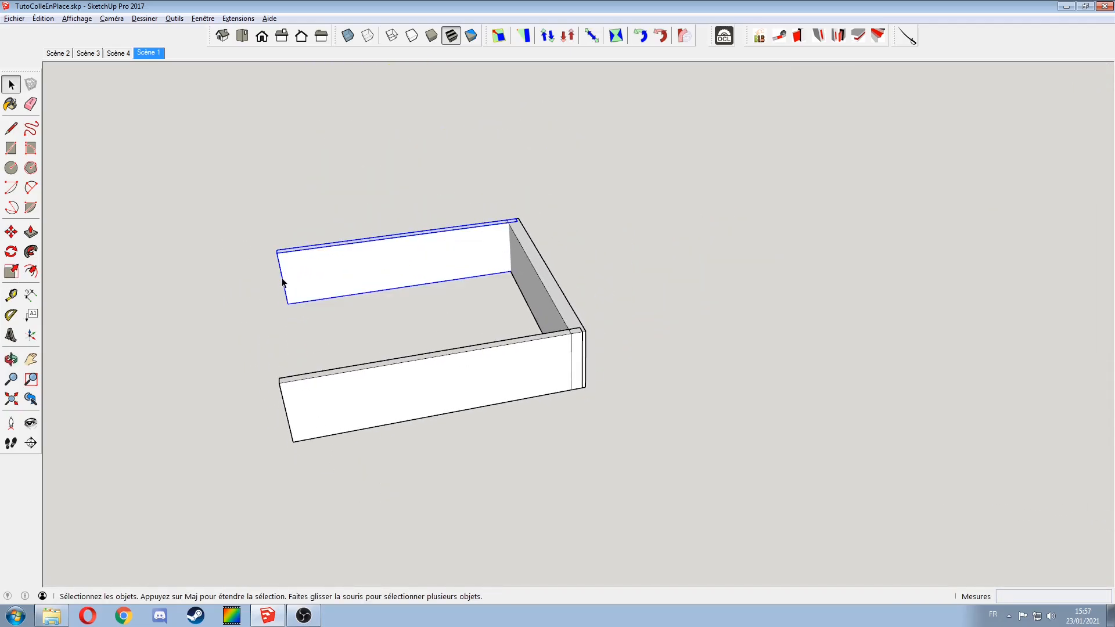
Step: Place a guide about 22 mm from the free end of the mirrored board, parallel to its end edge
scroll(282, 283, up, 3)
key(t)
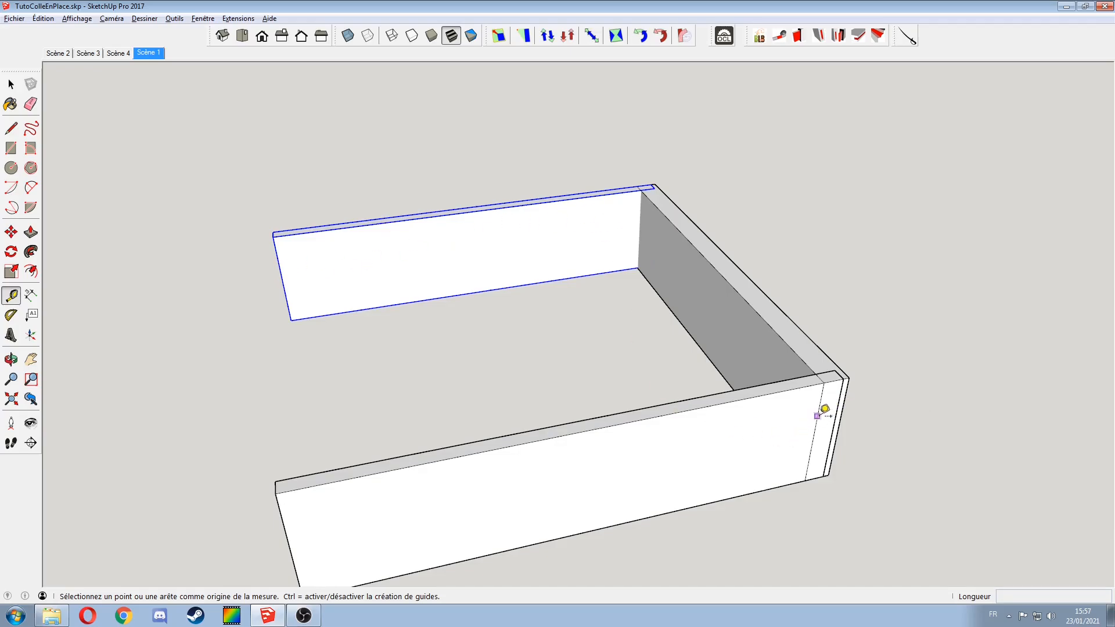
click(283, 279)
click(302, 272)
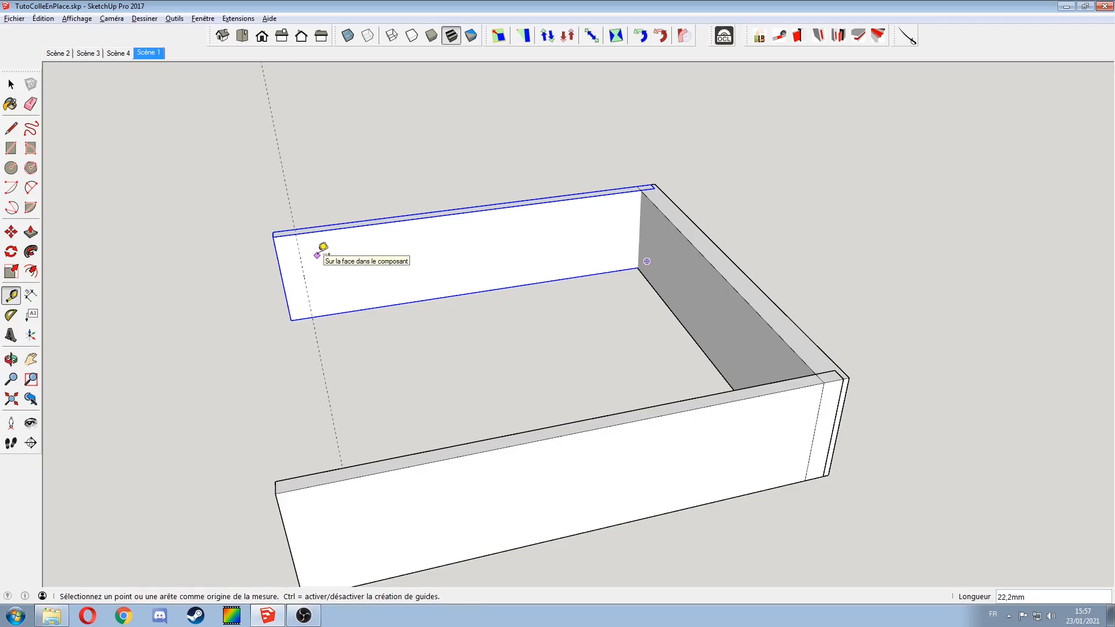
Step: Draw a rectangle about 89 mm high and 10 mm wide along the guide on the mirrored board's inner face
scroll(276, 238, up, 2)
key(r)
click(293, 222)
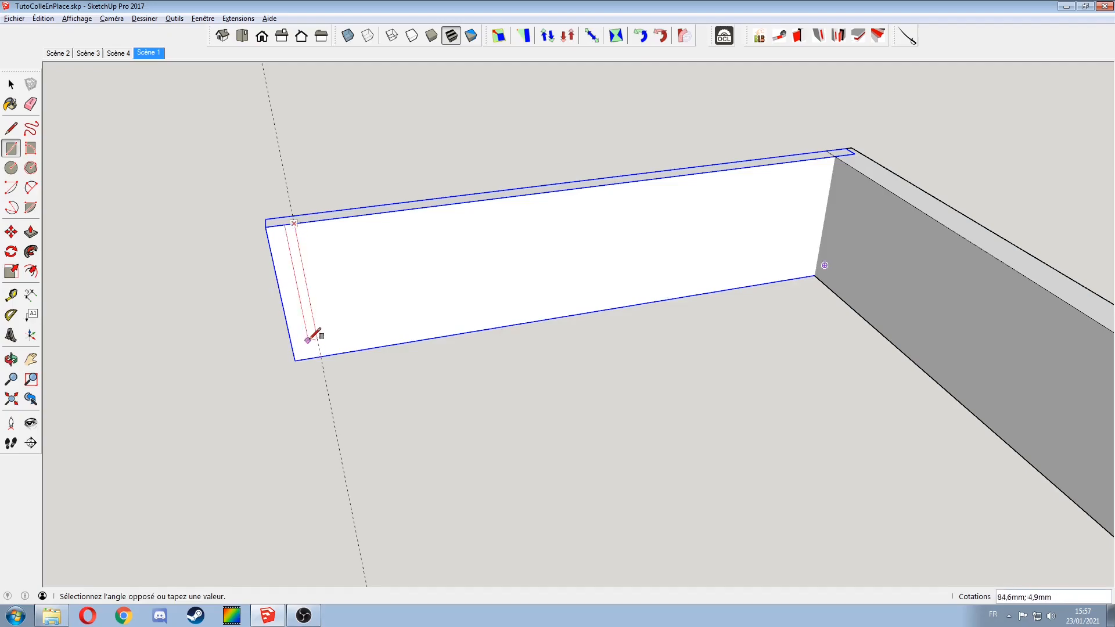
scroll(308, 342, up, 2)
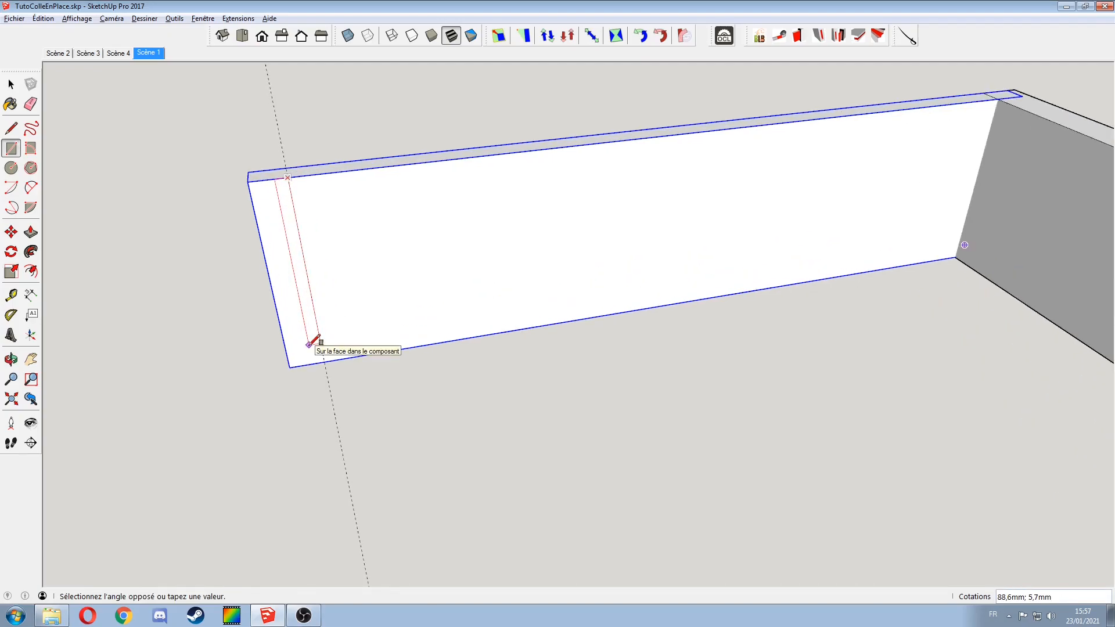
click(308, 344)
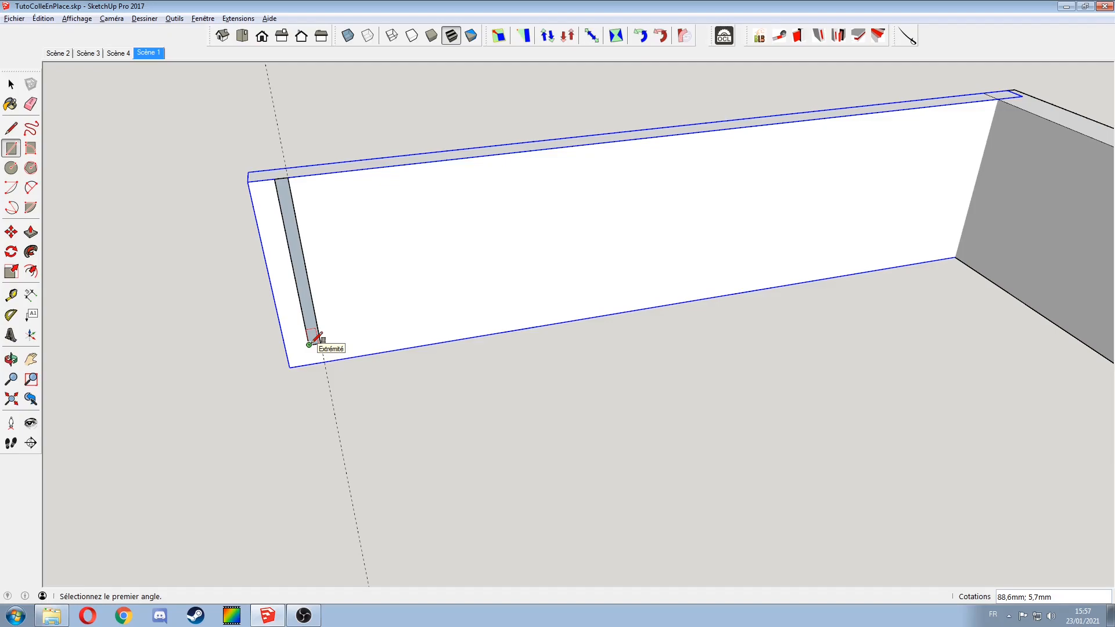
text(;10)
key(Return)
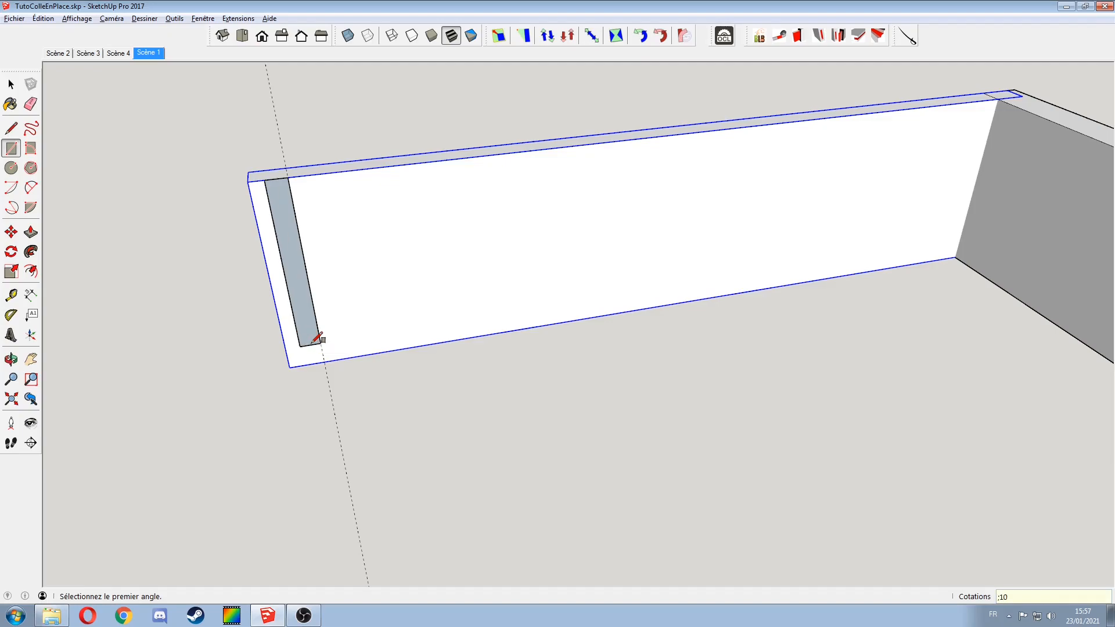
Step: Pull the rectangle 388 mm across to the opposite side board to form a fourth board
key(p)
click(303, 330)
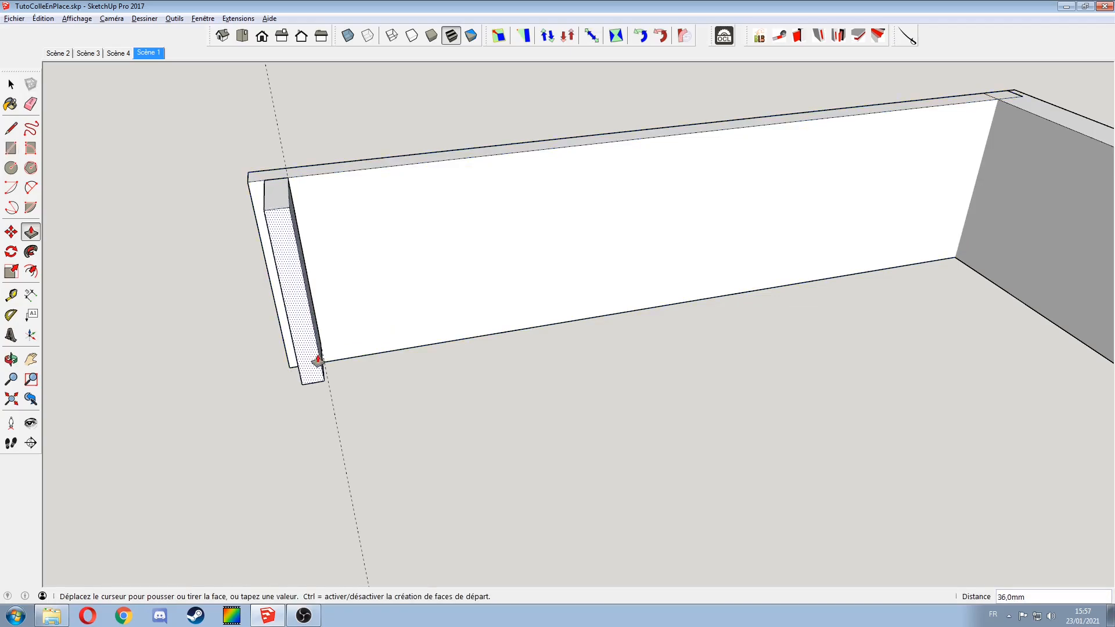
scroll(347, 376, down, 1)
scroll(347, 376, down, 3)
click(345, 455)
middle_drag(345, 455, 575, 393)
middle_drag(354, 478, 463, 536)
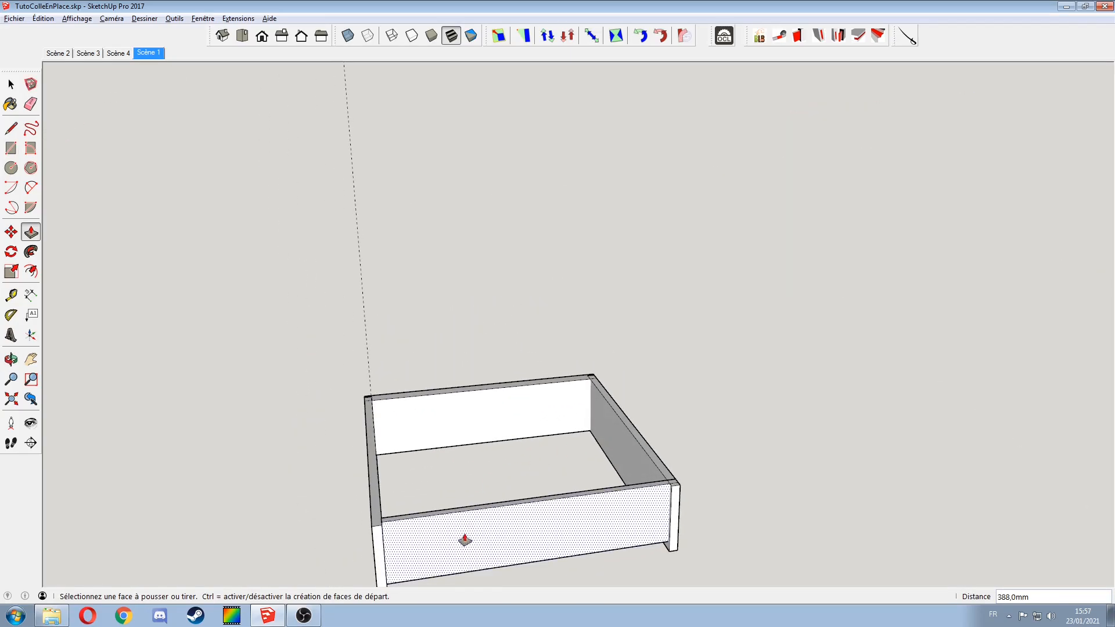
Step: Select all geometry of the new cross board and make it a component
key(space)
middle_drag(548, 528, 527, 412)
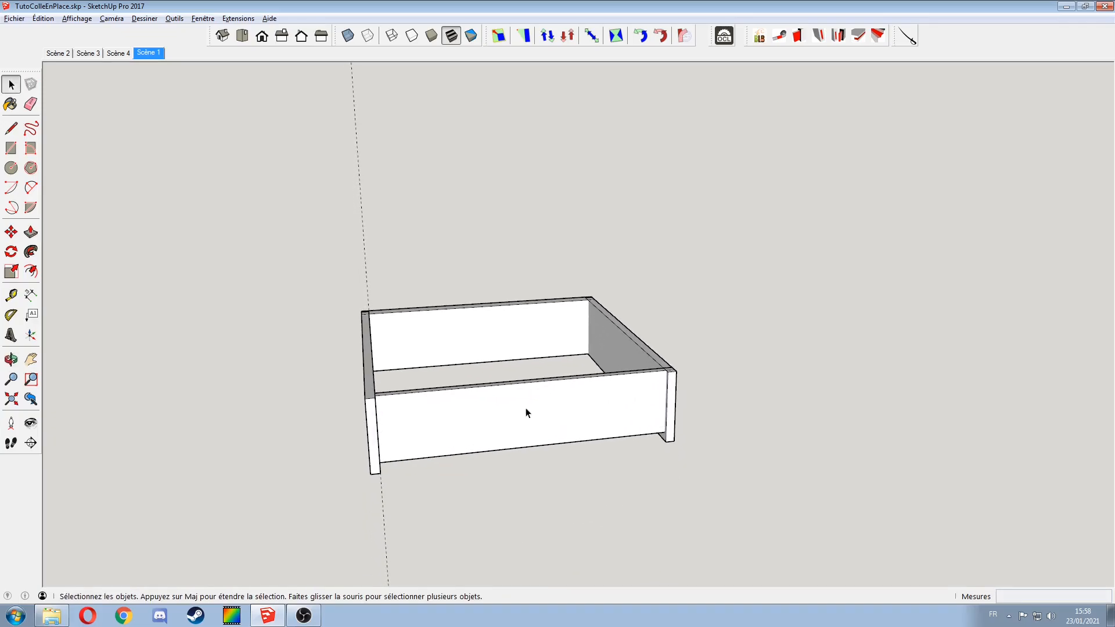
click(527, 418)
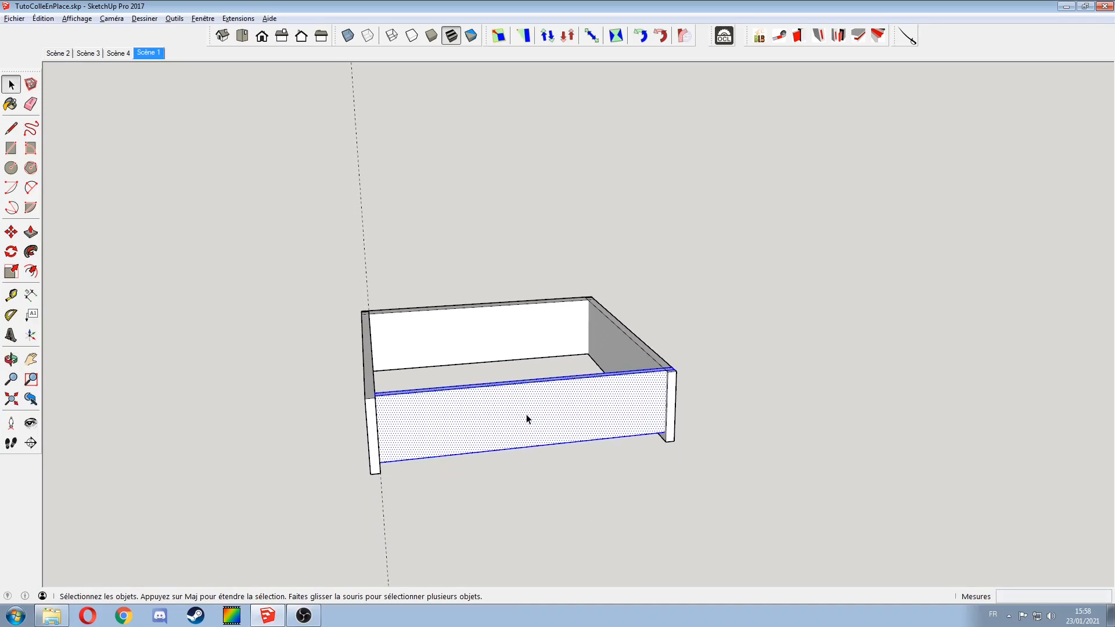
key(g)
click(744, 296)
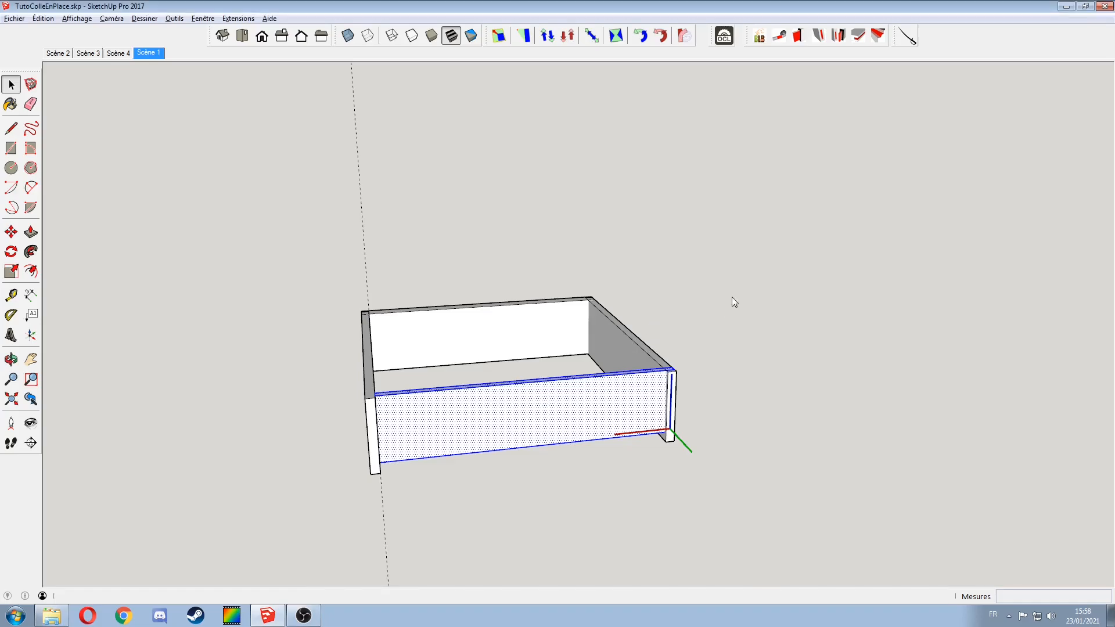
Step: Open the new board's component and pull its end face 12 mm out through the adjoining side board
double_click(448, 436)
middle_drag(445, 436, 574, 414)
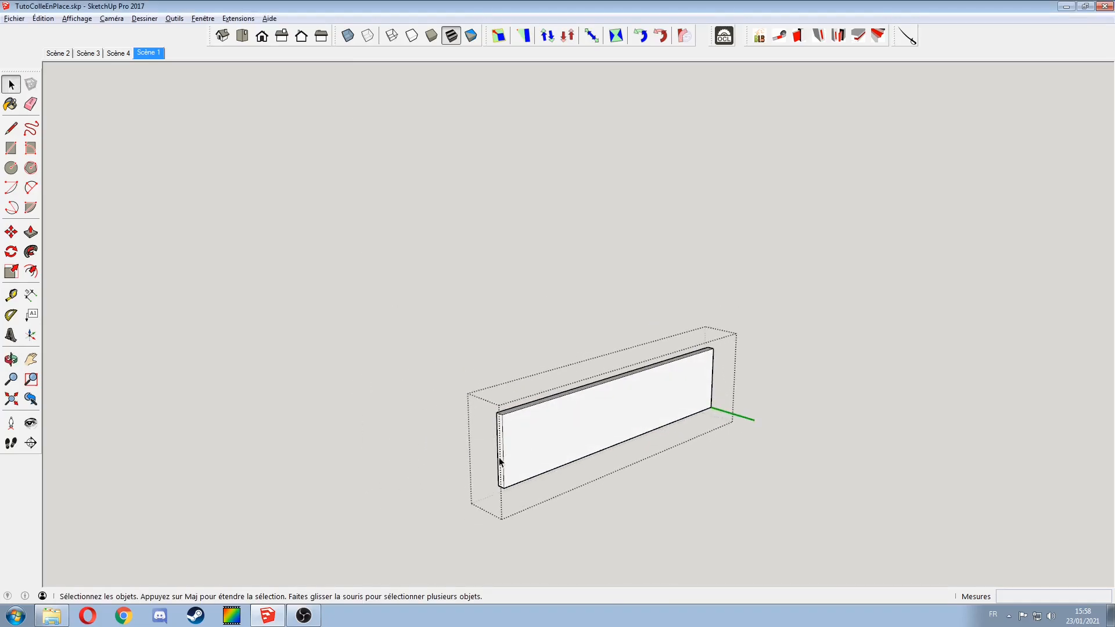
middle_drag(498, 461, 581, 451)
key(p)
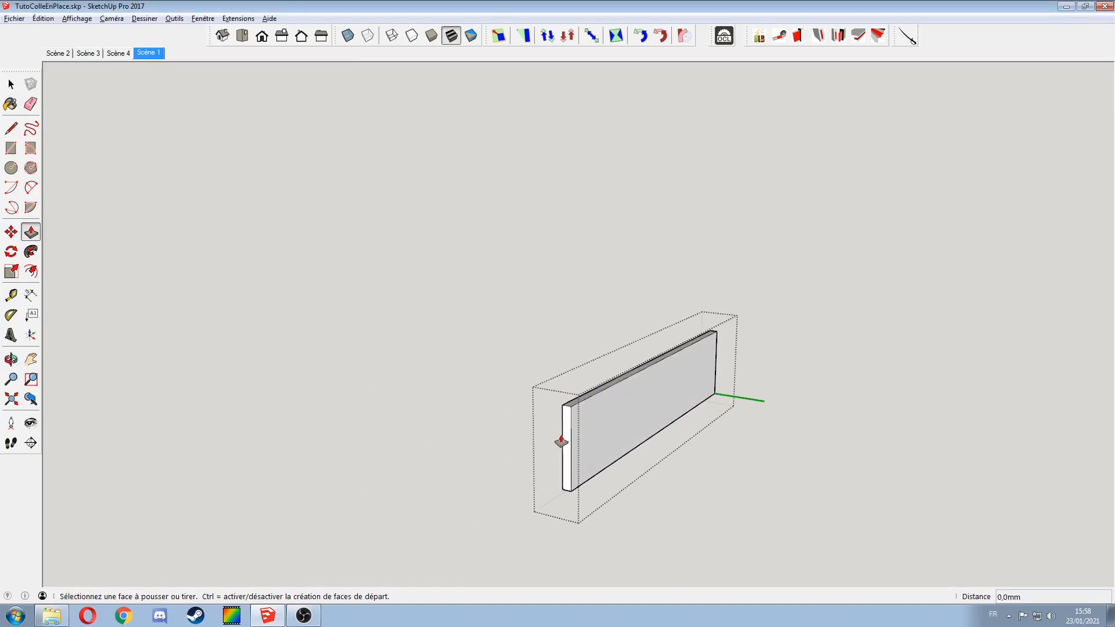
click(565, 441)
key(i)
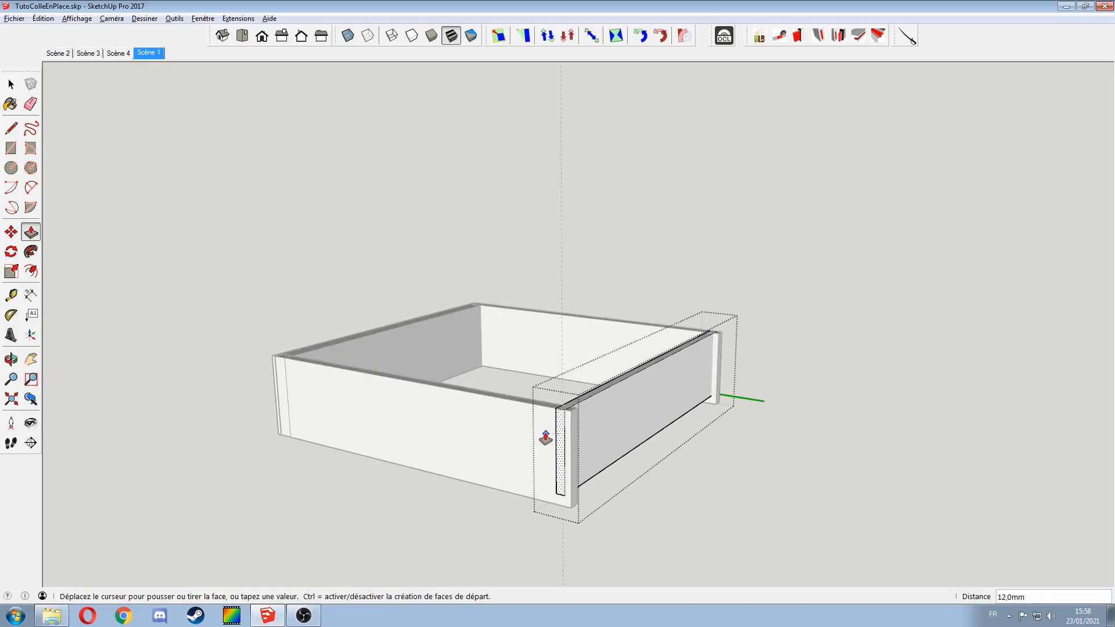
click(515, 405)
Step: Push the cross board's top face down about 5.5 mm
middle_drag(597, 424, 384, 476)
middle_drag(557, 444, 512, 420)
scroll(522, 421, up, 4)
middle_drag(598, 406, 742, 373)
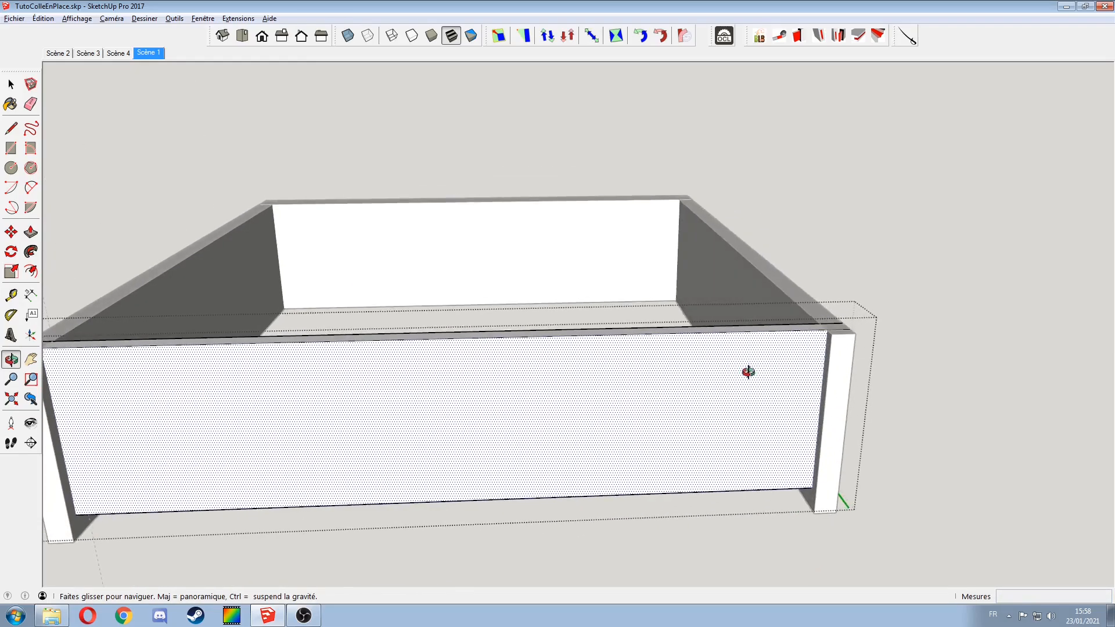
click(813, 330)
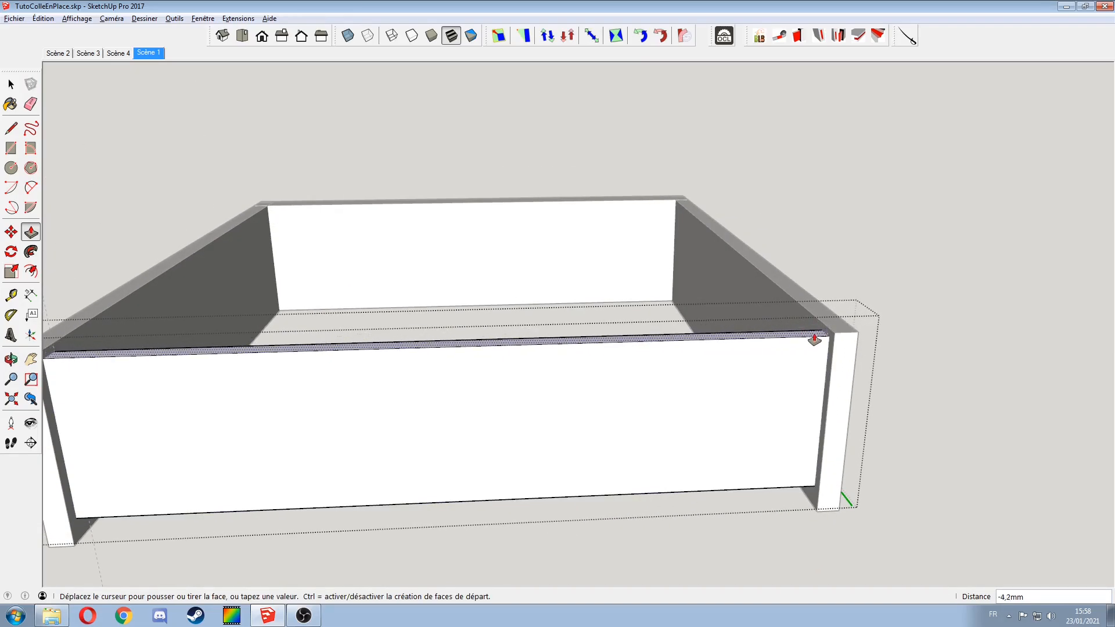
click(814, 342)
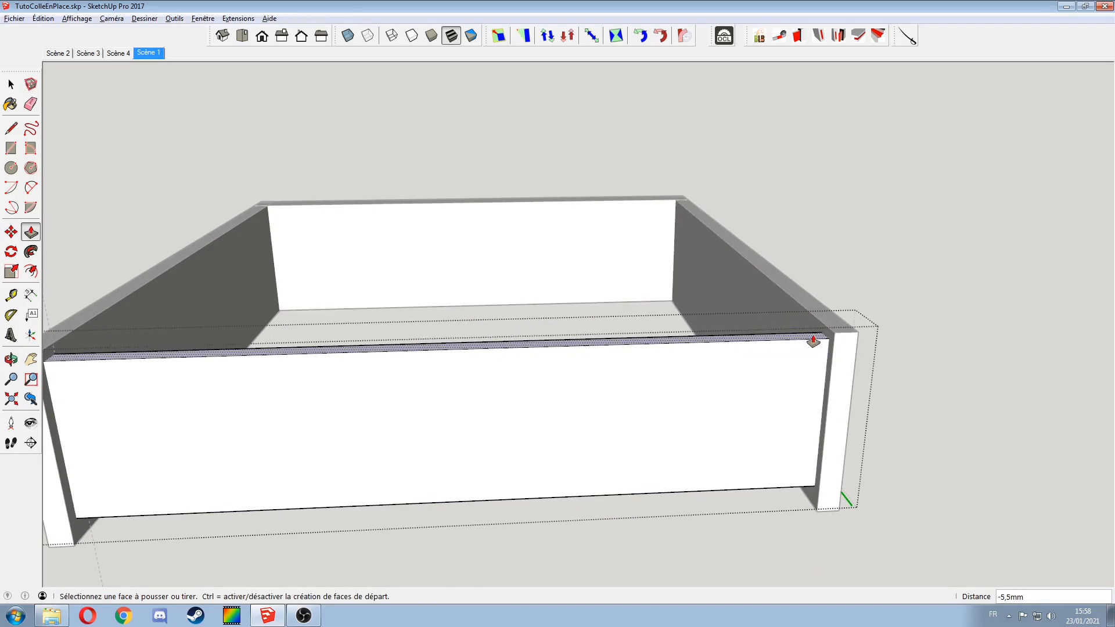
Step: Extend the cross board's underside to the side board's lower edge, push it up 15 mm, and close the component
middle_drag(647, 430, 797, 381)
click(810, 383)
click(843, 399)
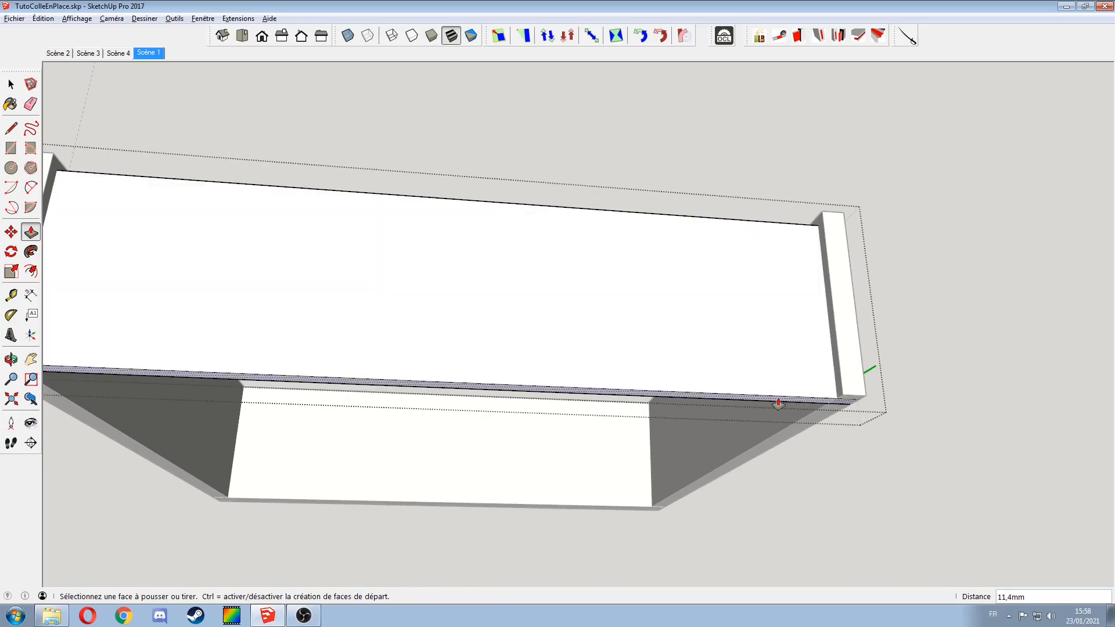
click(785, 405)
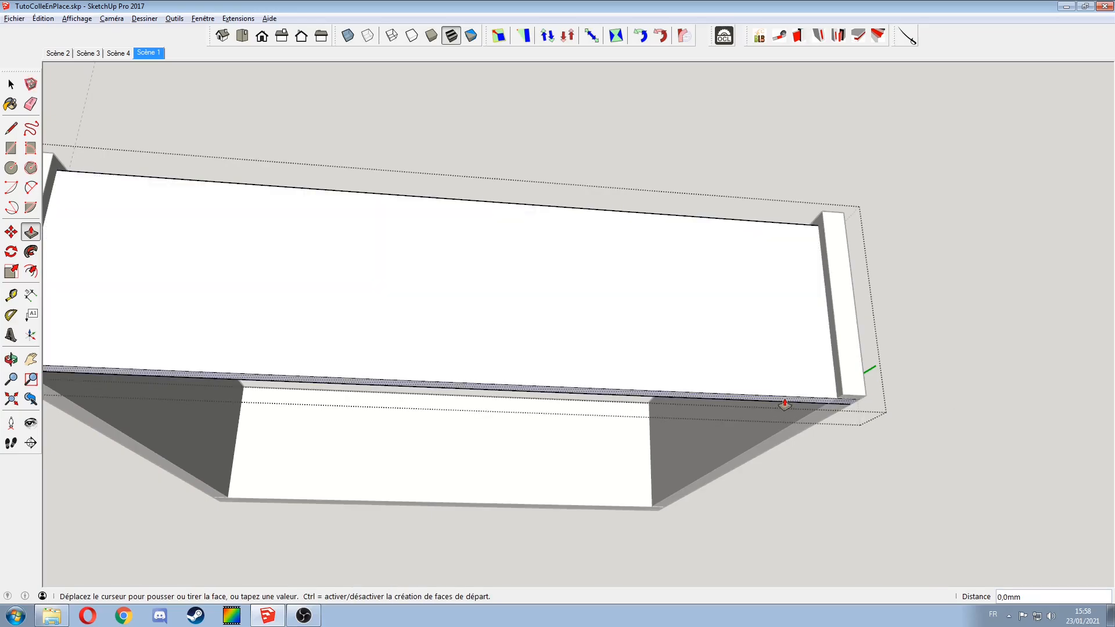
click(785, 384)
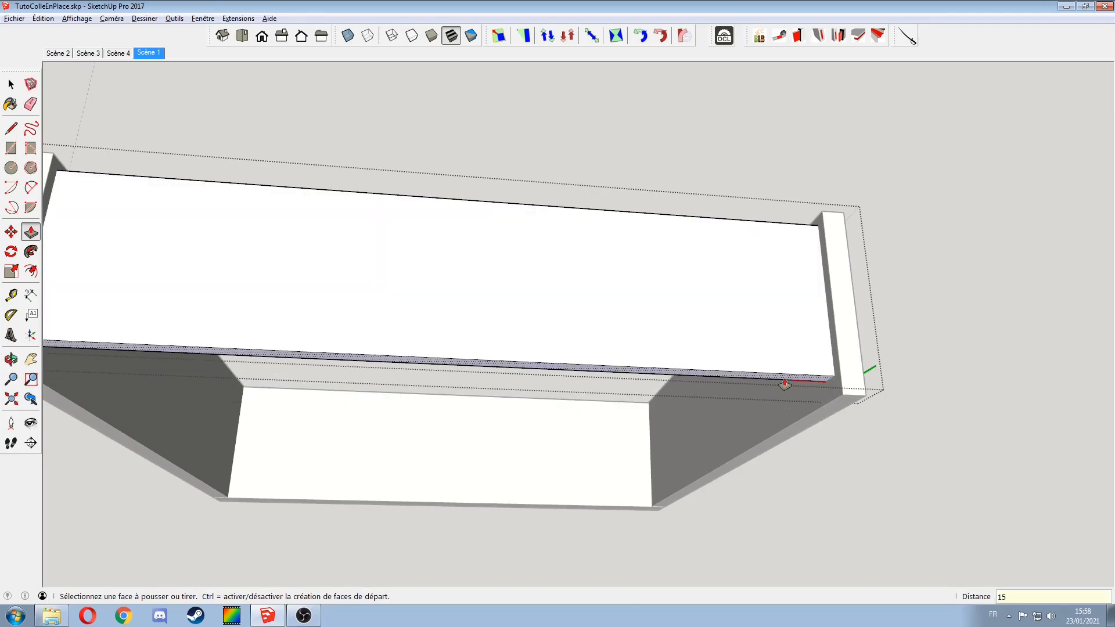
click(785, 383)
key(space)
middle_drag(849, 381, 881, 399)
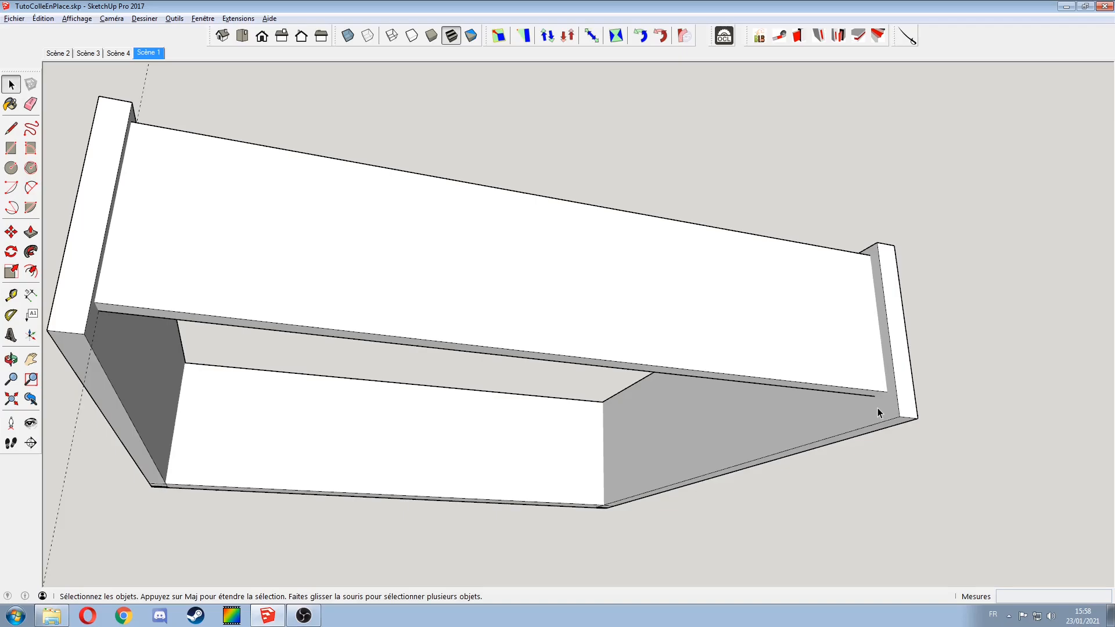
Step: Open the side board's component and draw a 17 × 5 mm rectangle from the cross board's lower corner to the board's front edge
scroll(789, 414, up, 5)
scroll(789, 415, up, 2)
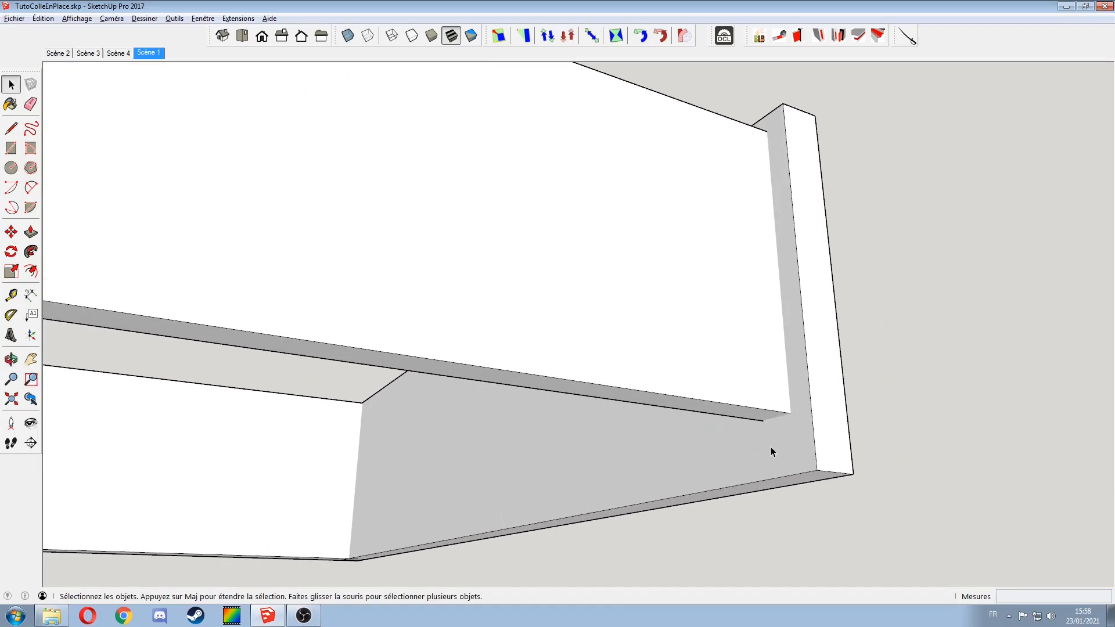
triple_click(770, 447)
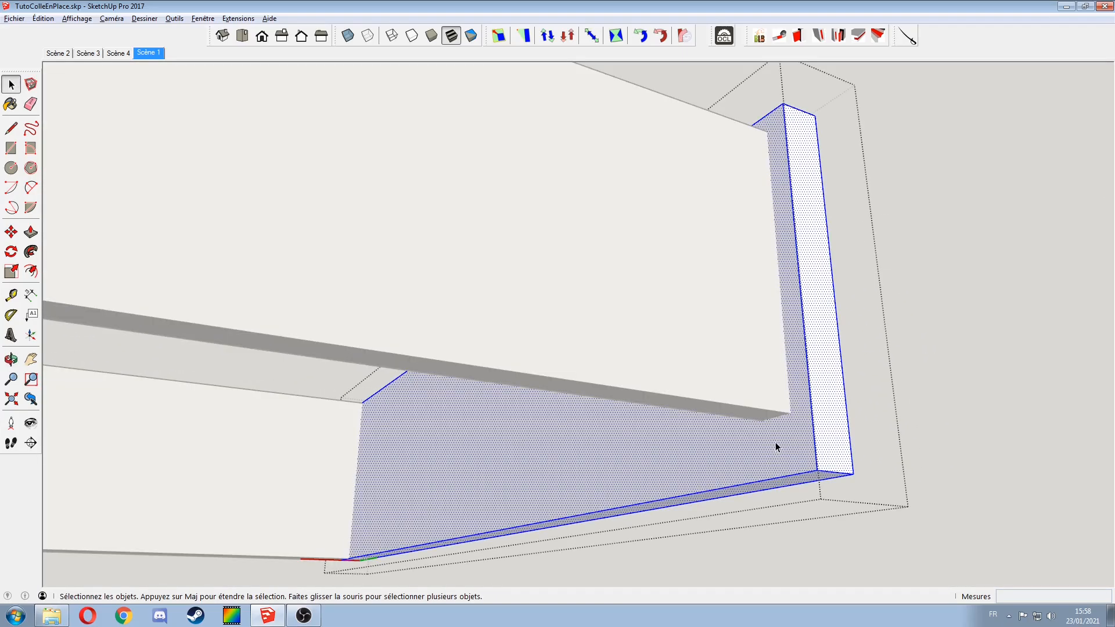
key(r)
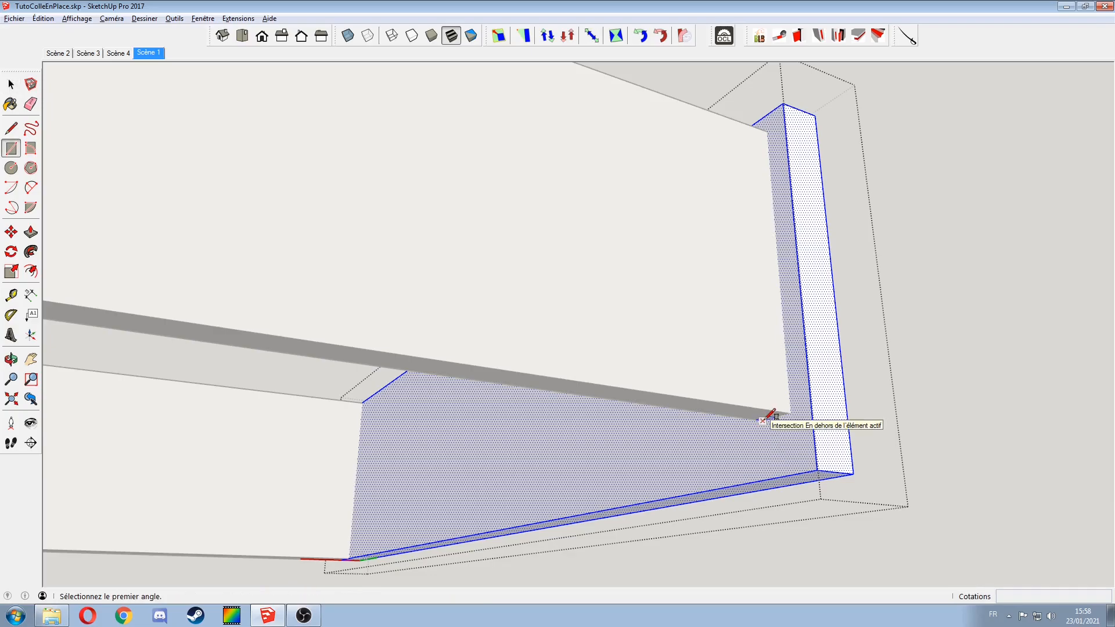
click(763, 420)
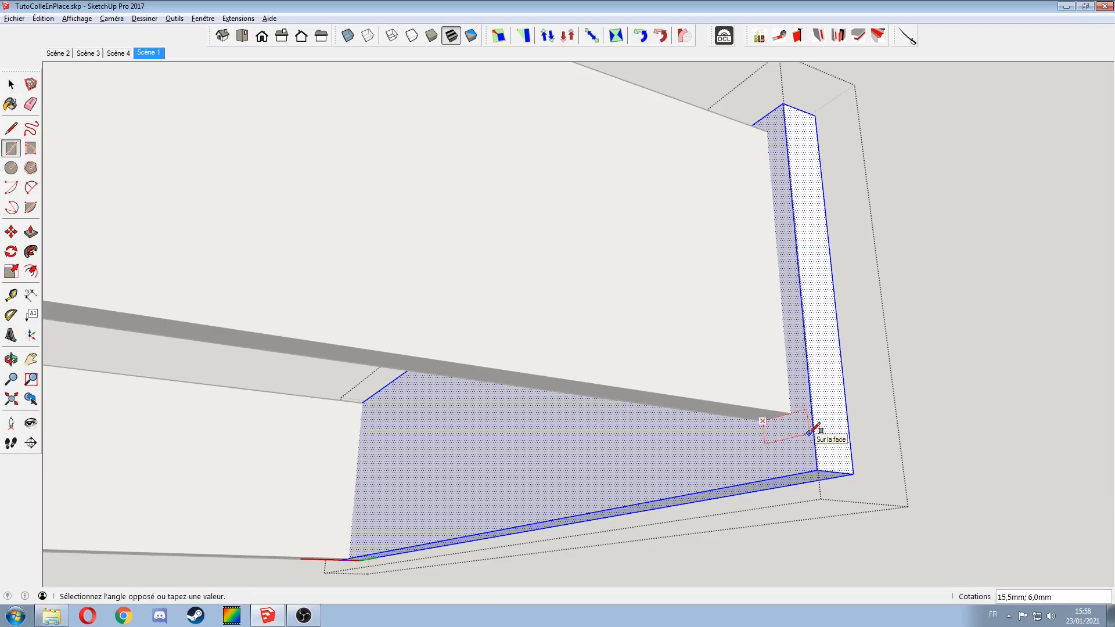
click(814, 432)
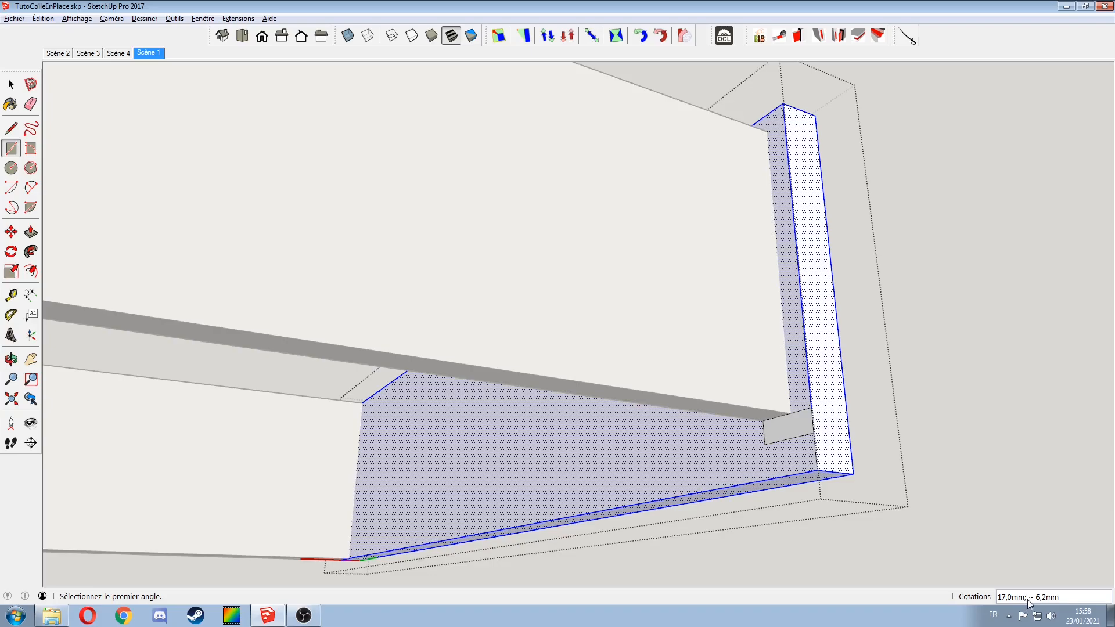
key(Escape)
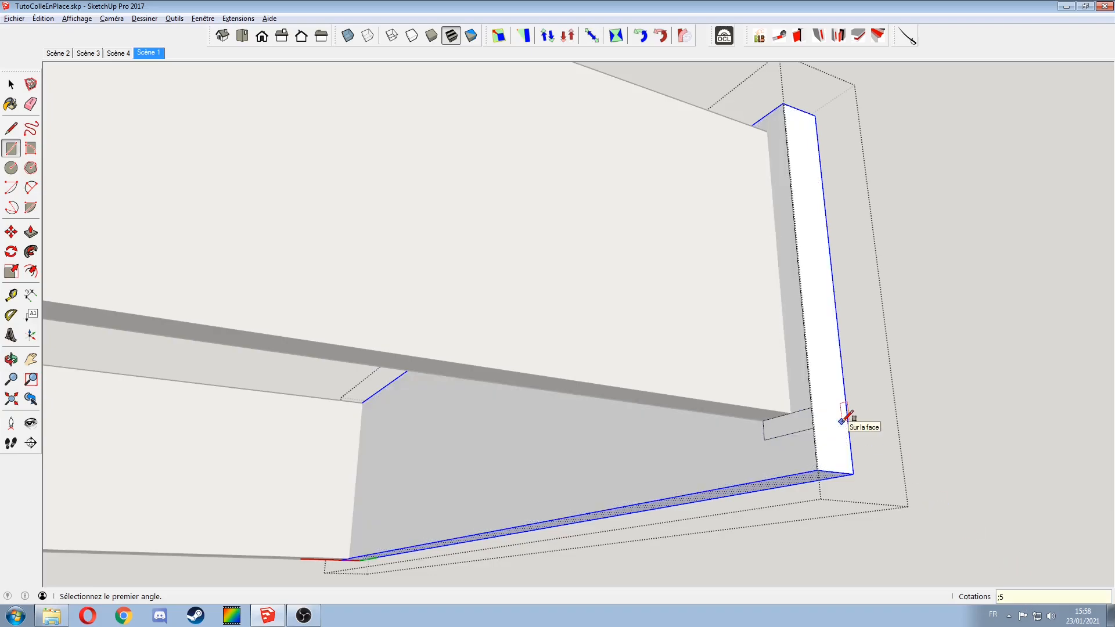
Step: Push the rectangle into the side board, extend the groove along the board's full length, and close the component
key(p)
drag(799, 428, 814, 427)
click(813, 428)
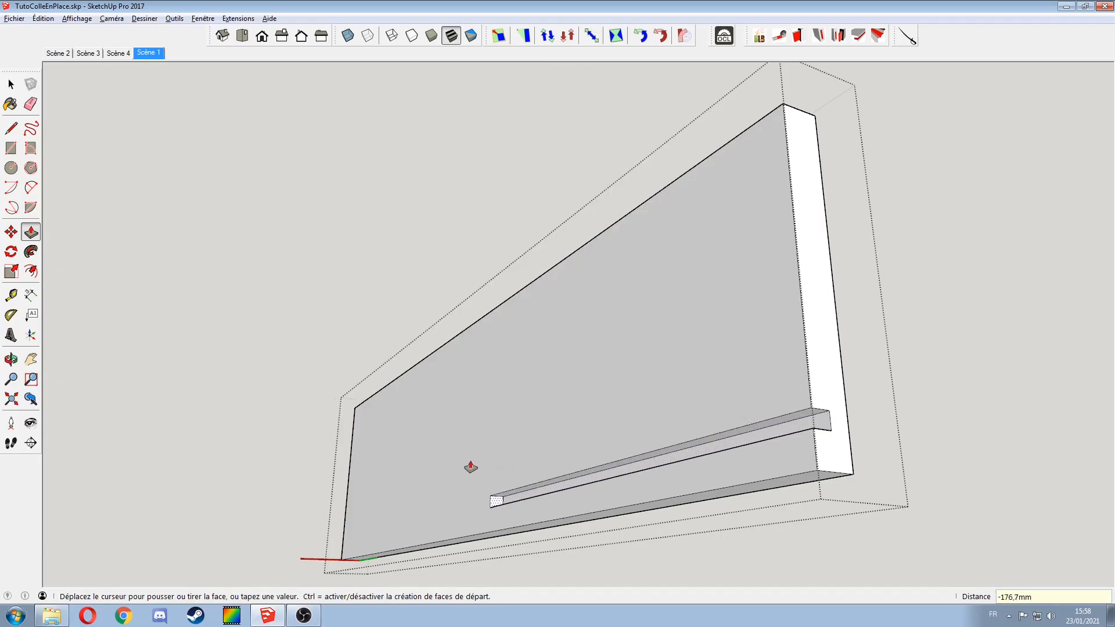
click(351, 457)
key(space)
click(930, 438)
scroll(708, 397, down, 2)
scroll(707, 396, down, 3)
middle_drag(685, 389, 477, 371)
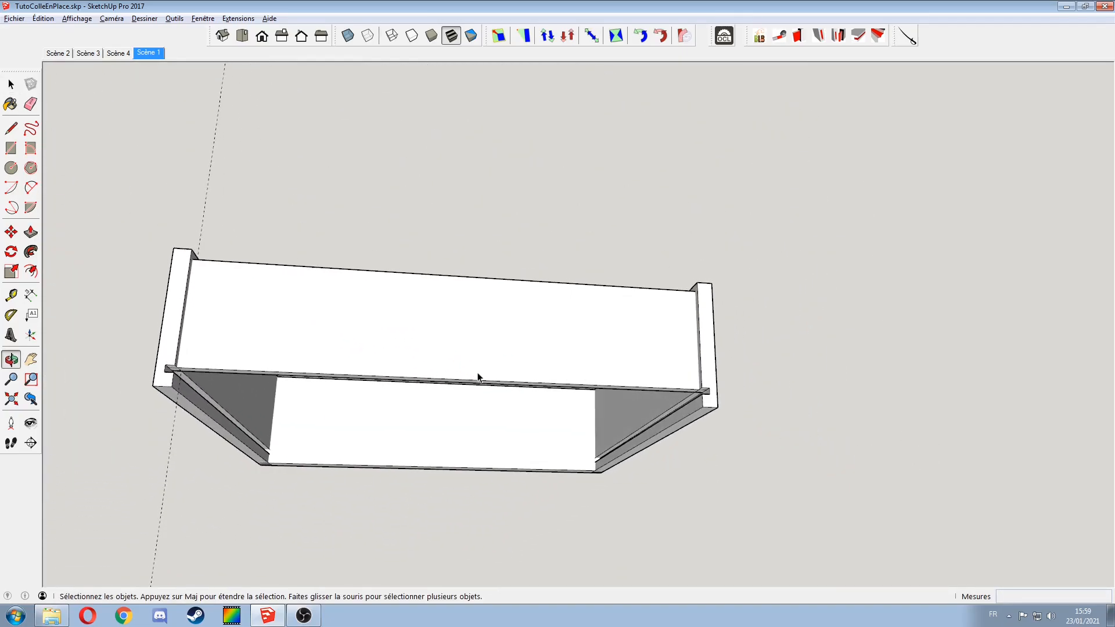
Step: Copy the groove profile edges from the side board's front end face, opening and closing its component
scroll(558, 450, up, 3)
scroll(676, 416, down, 2)
double_click(762, 370)
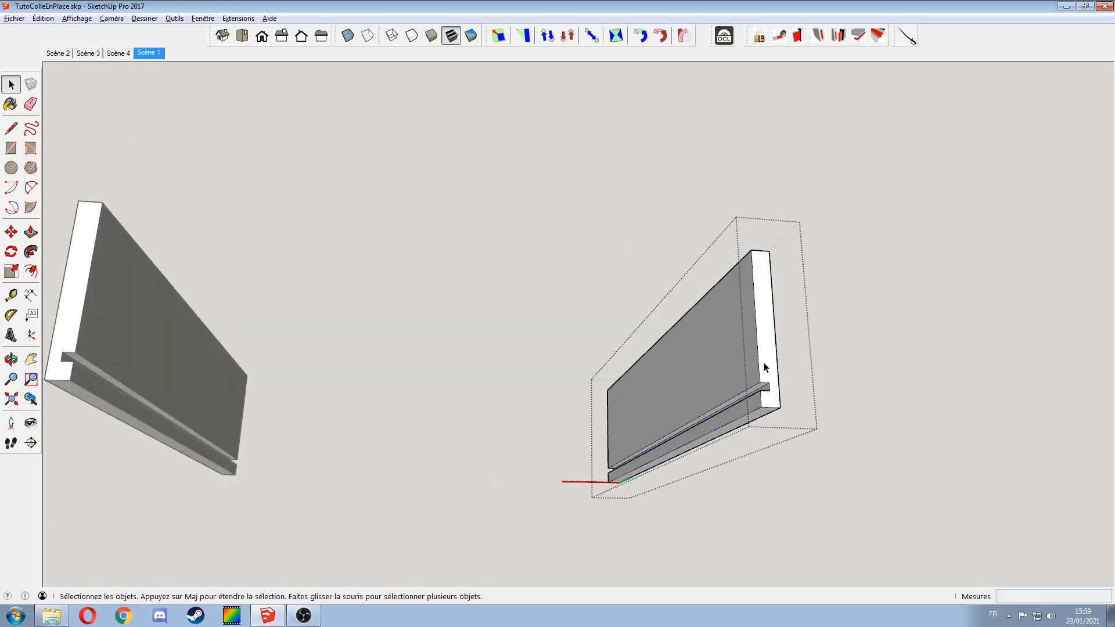
click(772, 404)
scroll(766, 388, up, 2)
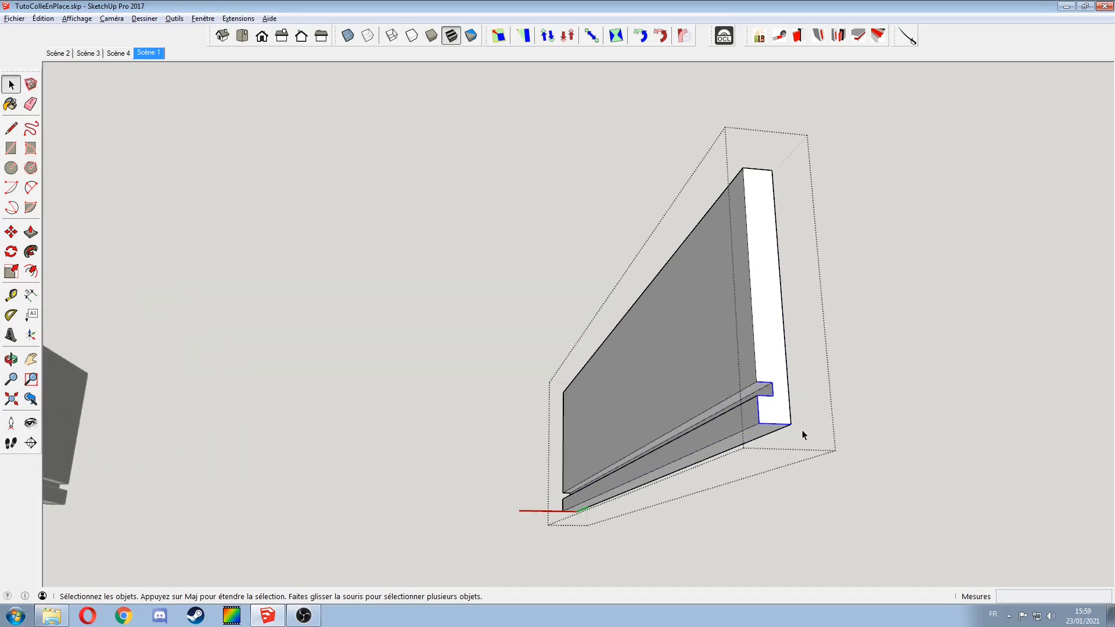
click(839, 443)
Step: Open the adjoining perpendicular board's component and paste the copied groove profile near its lower end corner
middle_drag(823, 434, 695, 436)
double_click(828, 475)
middle_drag(900, 464, 910, 464)
scroll(911, 462, up, 2)
middle_drag(974, 448, 781, 424)
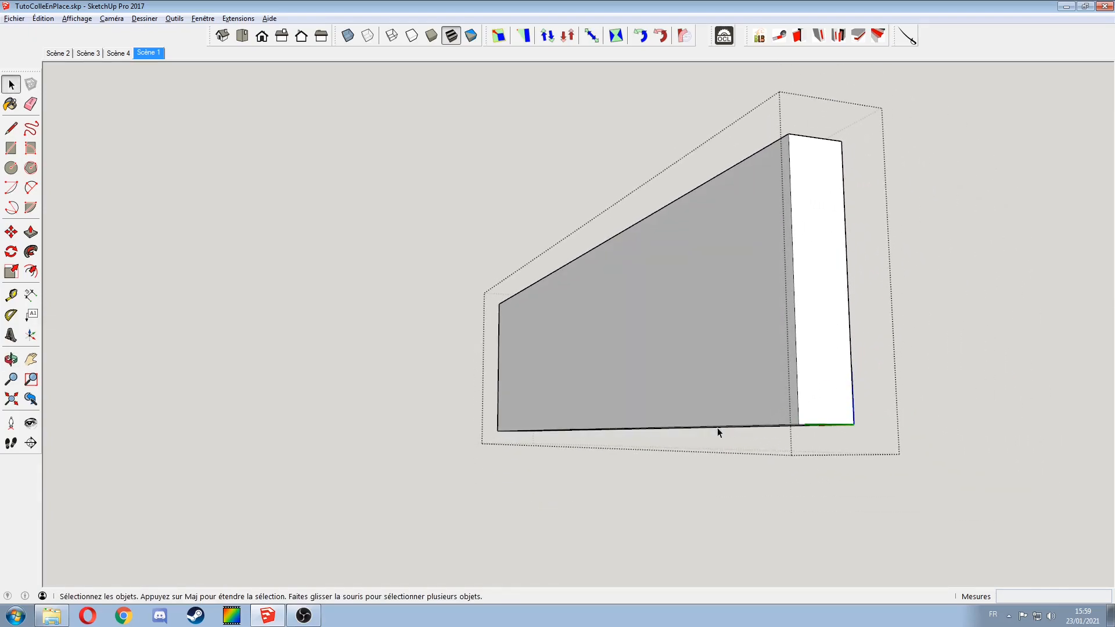
scroll(545, 399, down, 3)
scroll(400, 372, down, 5)
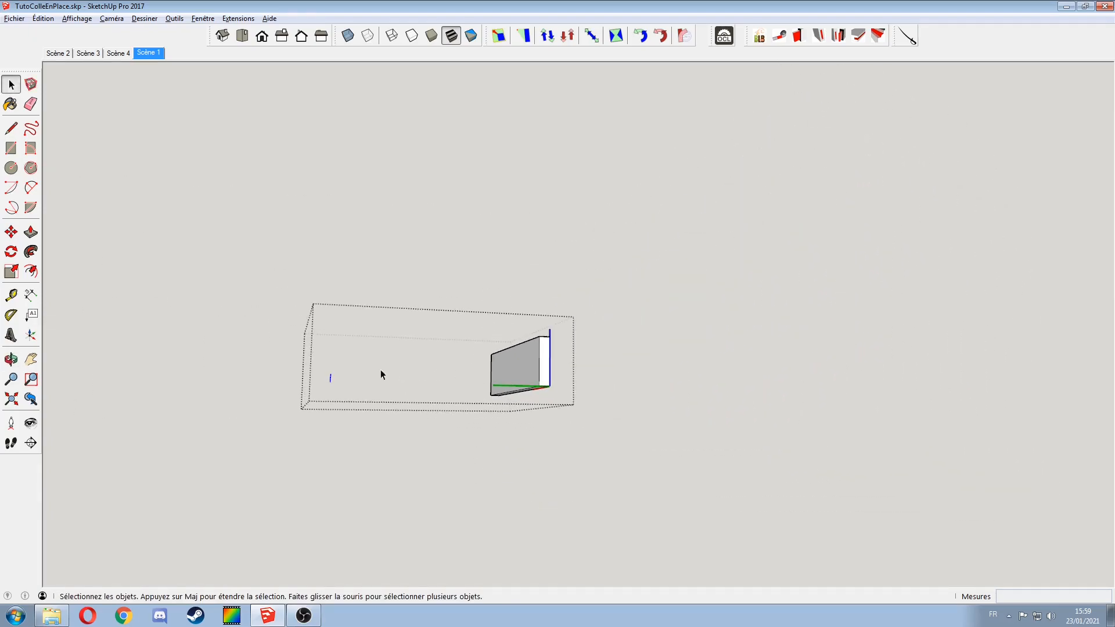
middle_drag(360, 382, 700, 407)
scroll(583, 443, up, 5)
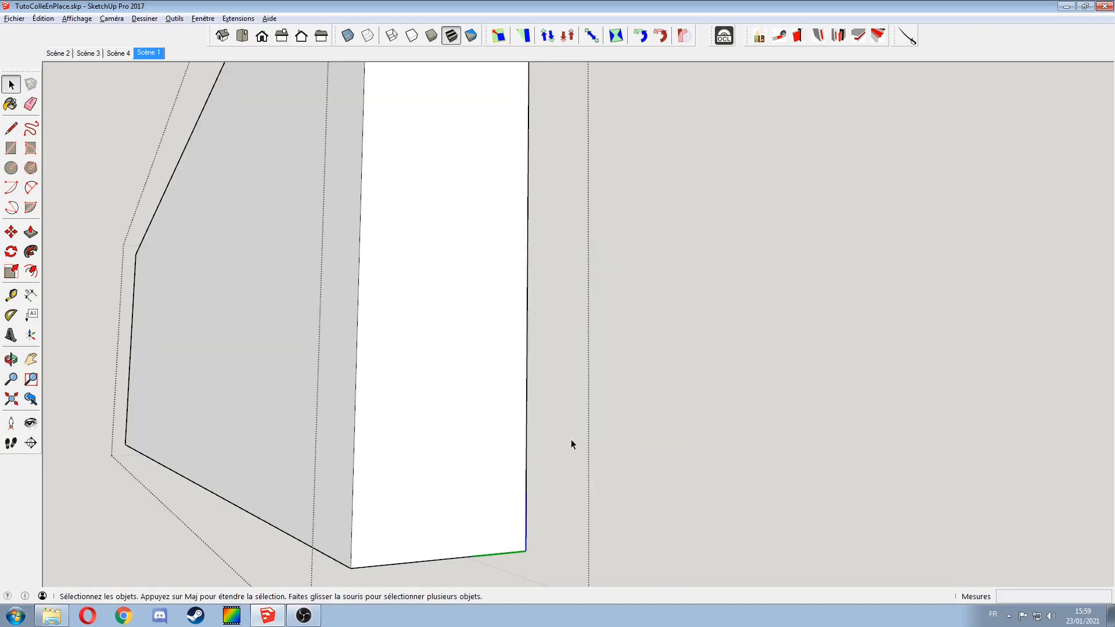
scroll(571, 447, down, 5)
scroll(549, 442, up, 2)
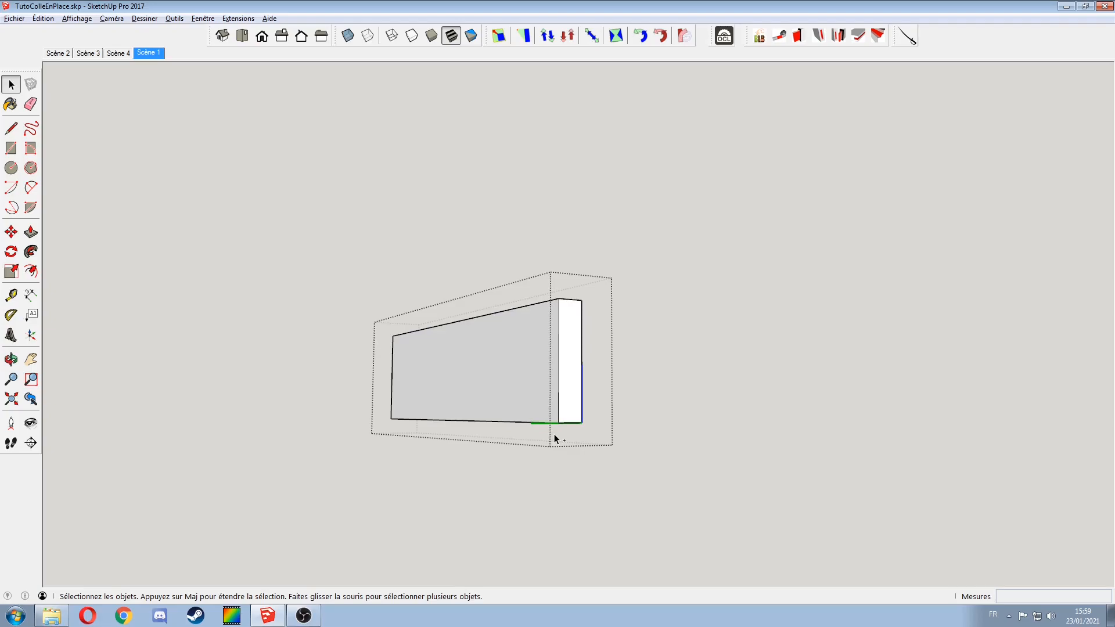
key(ctrl+v)
scroll(555, 427, up, 2)
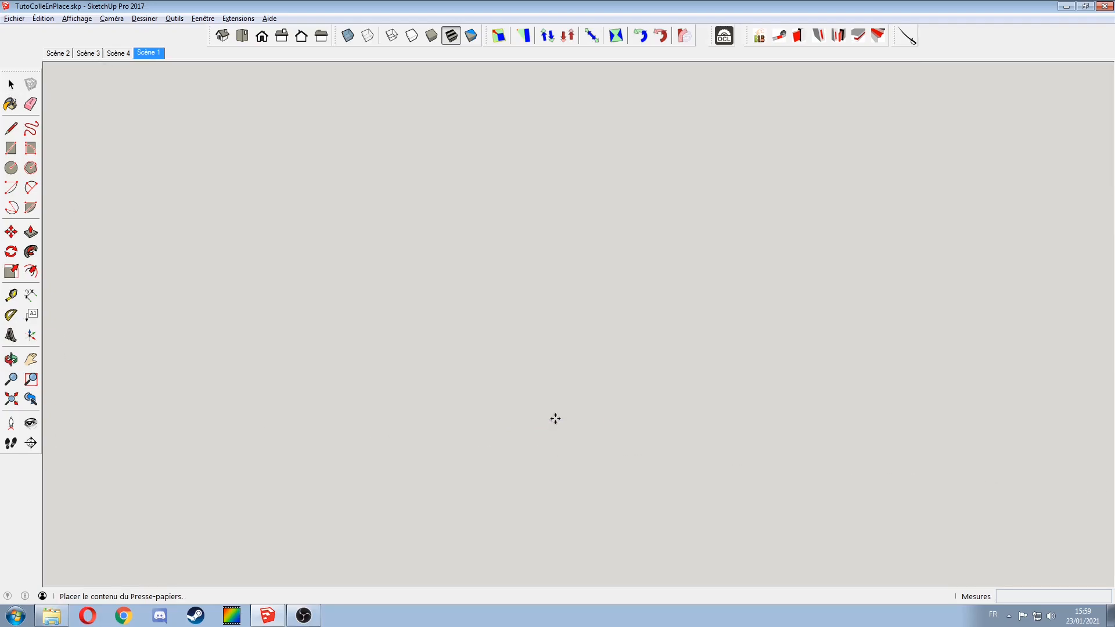
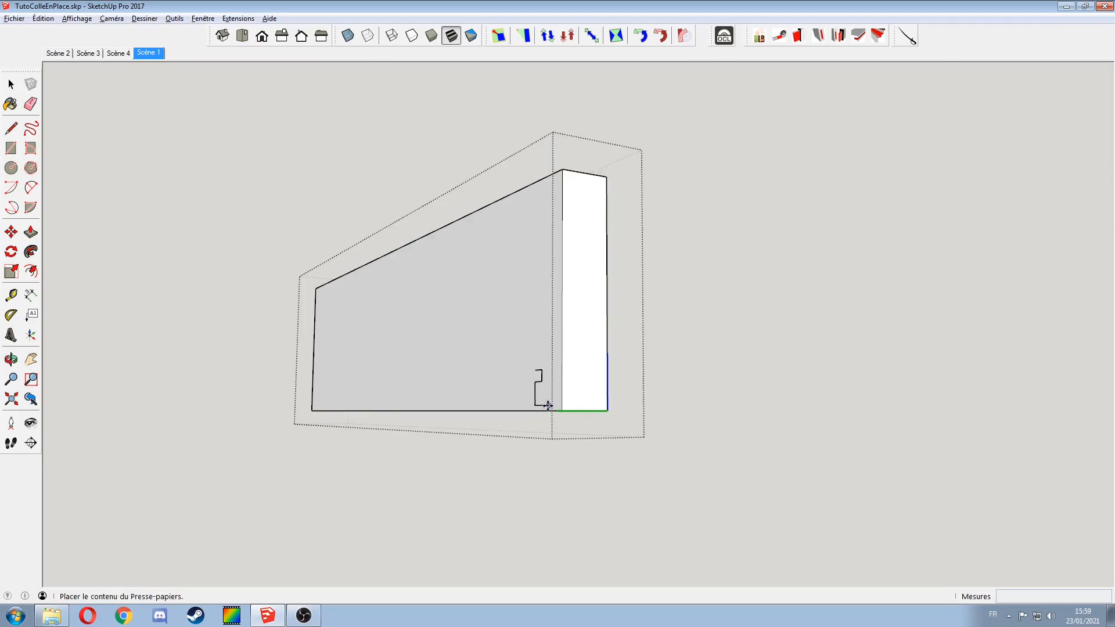
click(540, 443)
Step: Rotate the pasted groove profile in the horizontal plane to make it parallel to the board's end face
key(m)
middle_drag(532, 427, 559, 405)
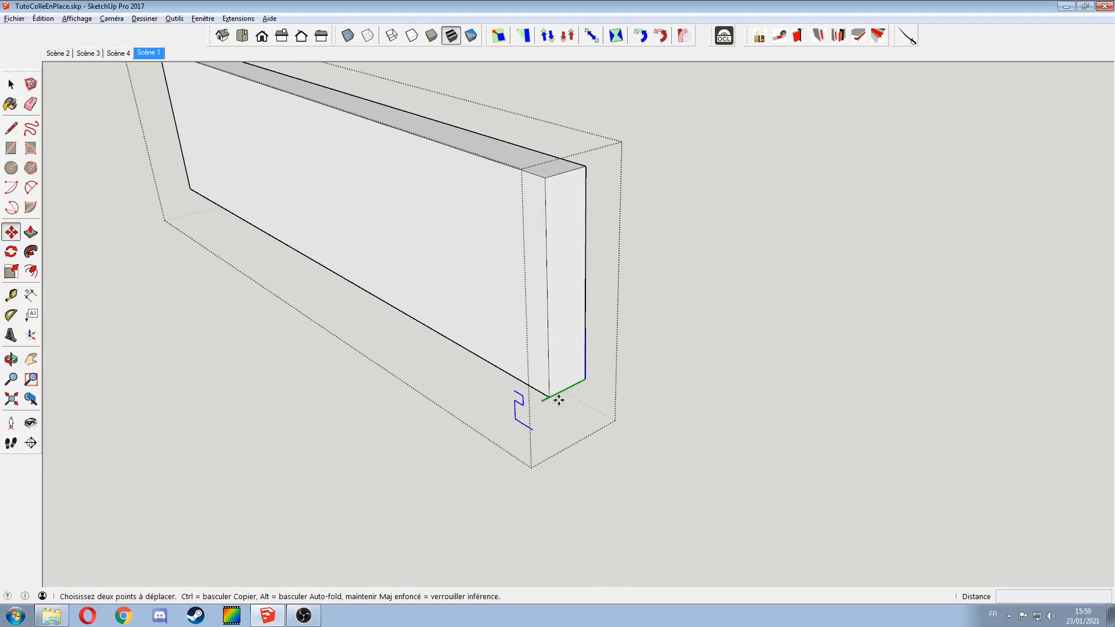
key(q)
click(533, 430)
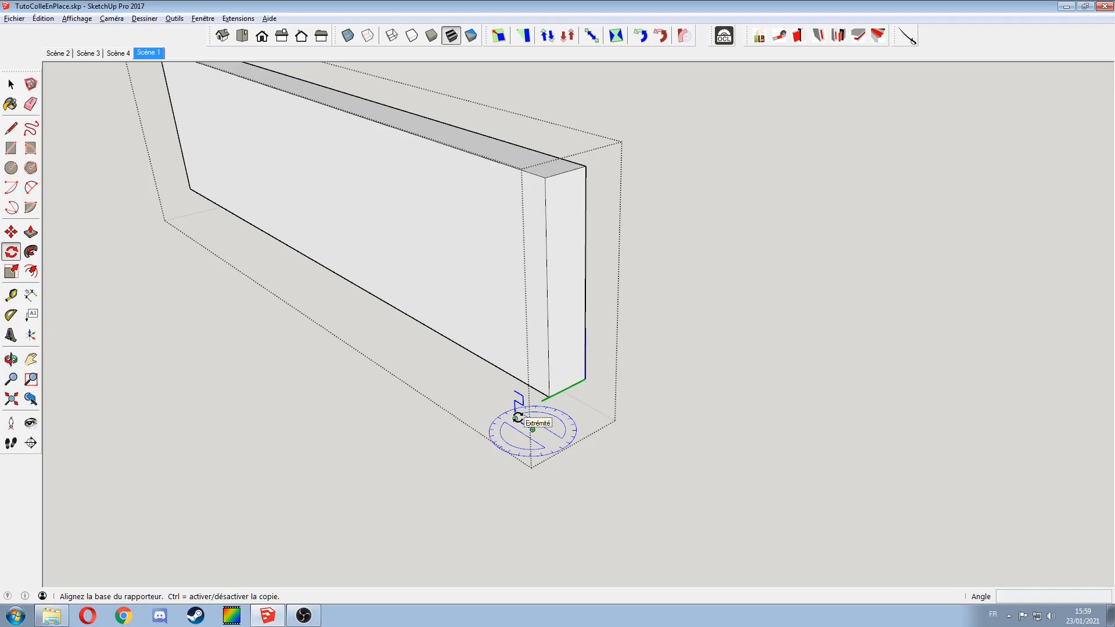
click(516, 418)
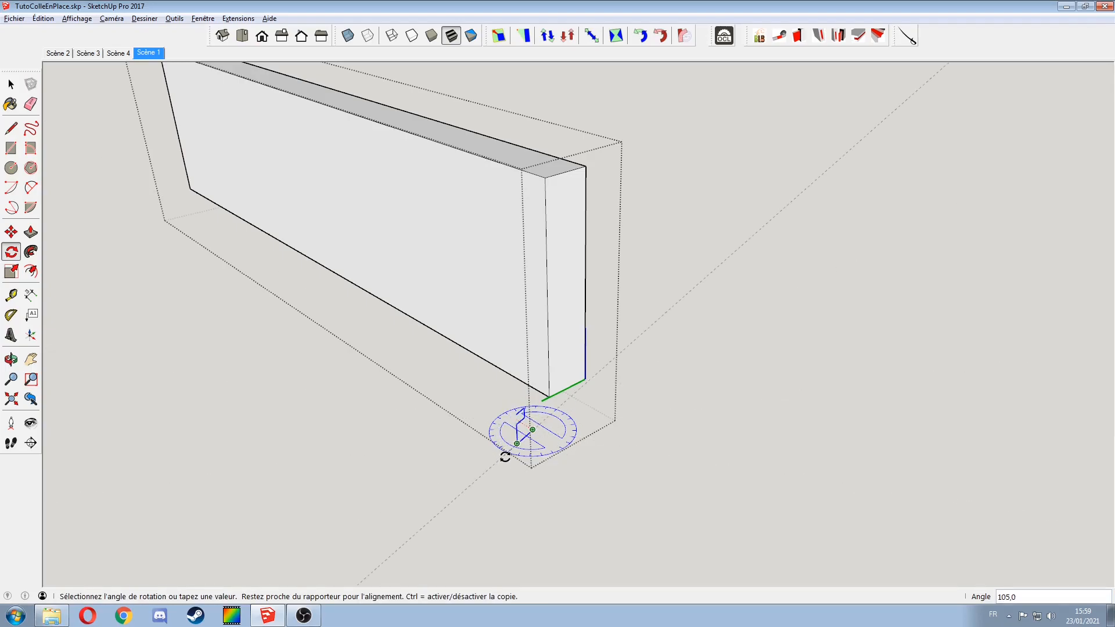
click(505, 457)
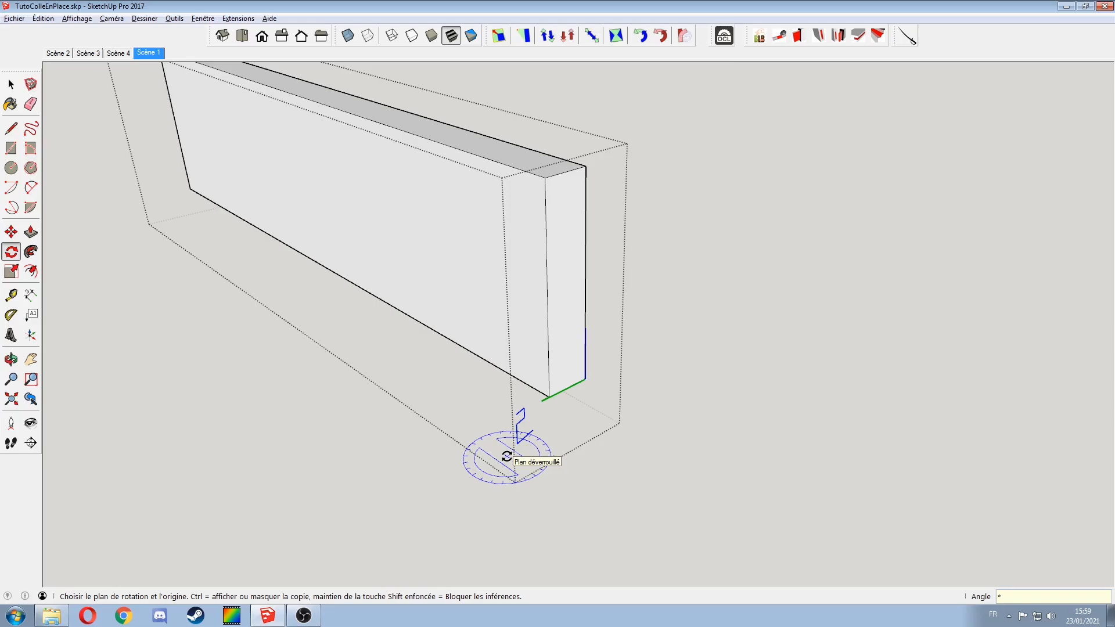
Step: Move the groove profile by its lower corner onto the lower inner corner of the board's end face
key(m)
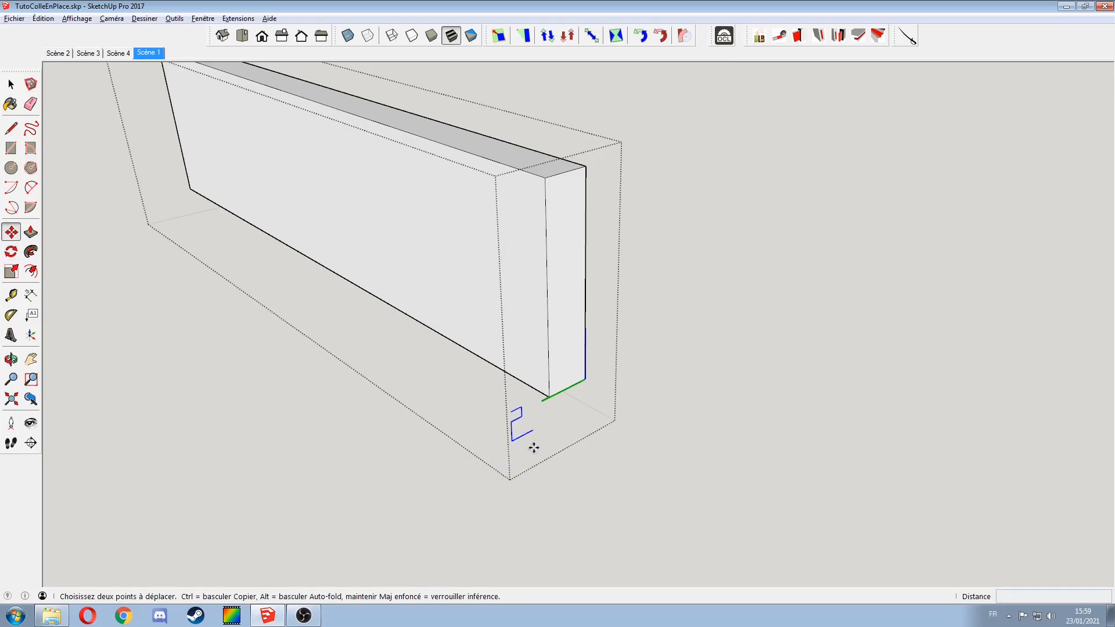
click(511, 440)
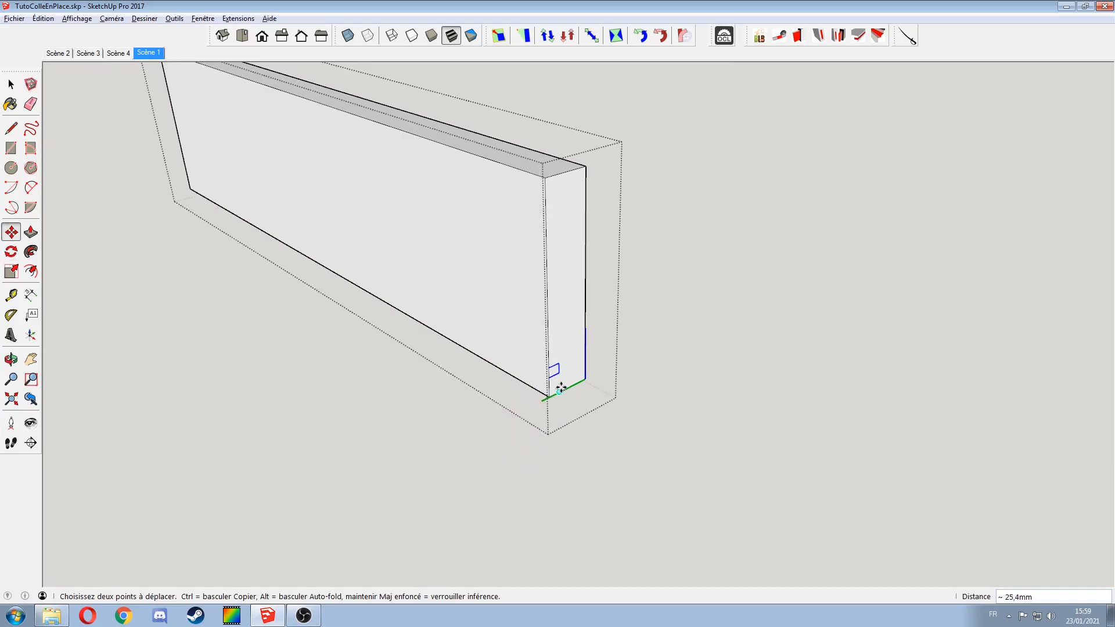
click(556, 372)
Step: Push the groove rectangle through the board's full length and close the component
key(p)
click(552, 372)
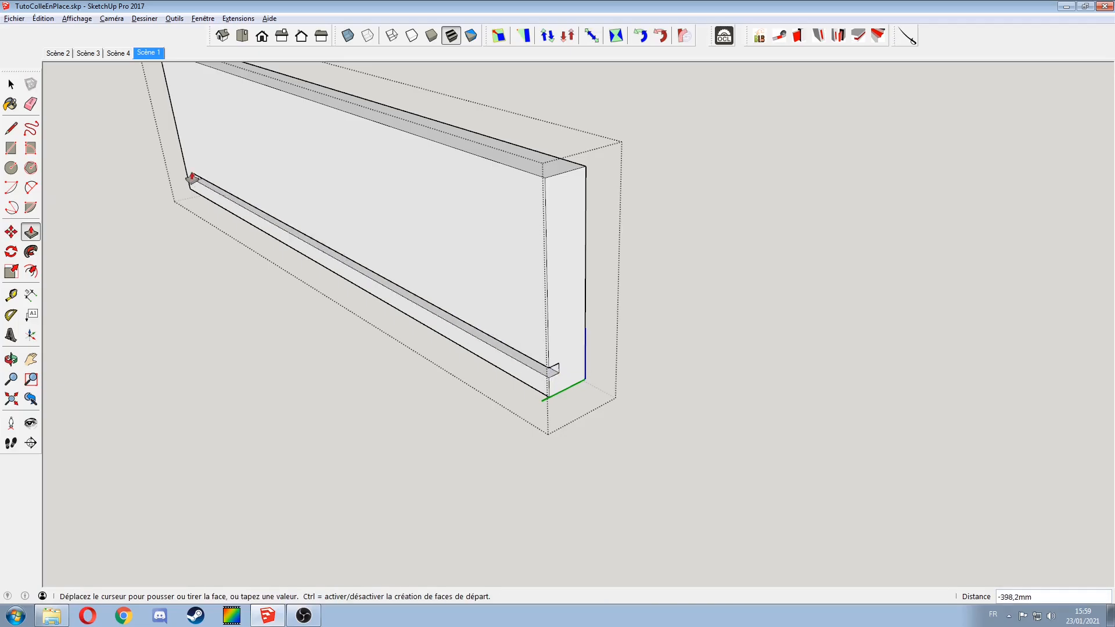
click(177, 145)
key(space)
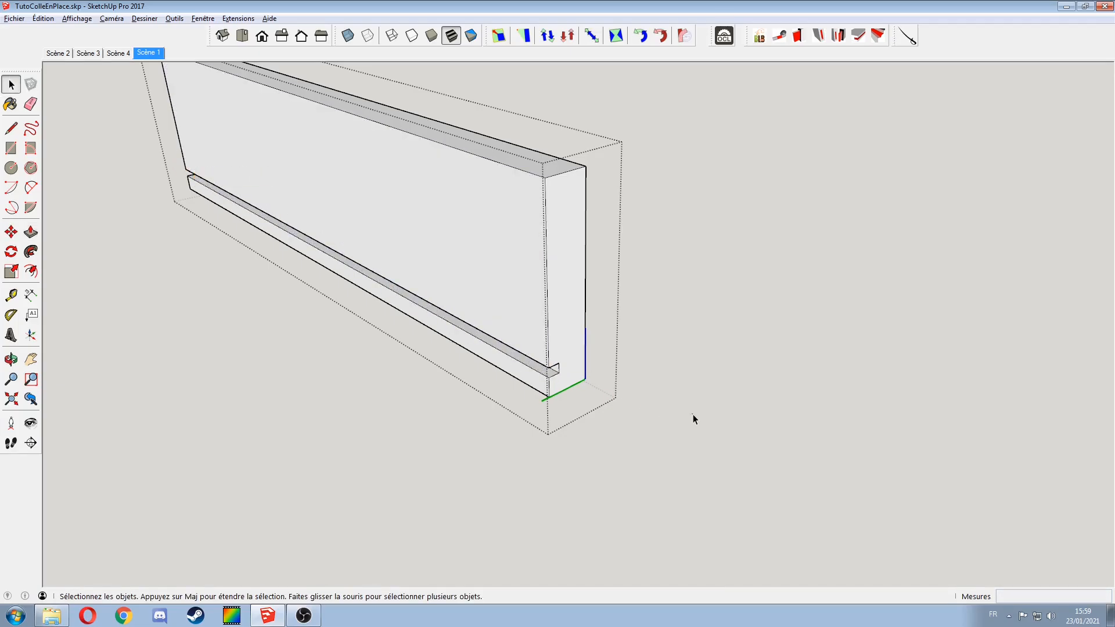
click(693, 413)
scroll(510, 382, down, 2)
scroll(511, 385, down, 1)
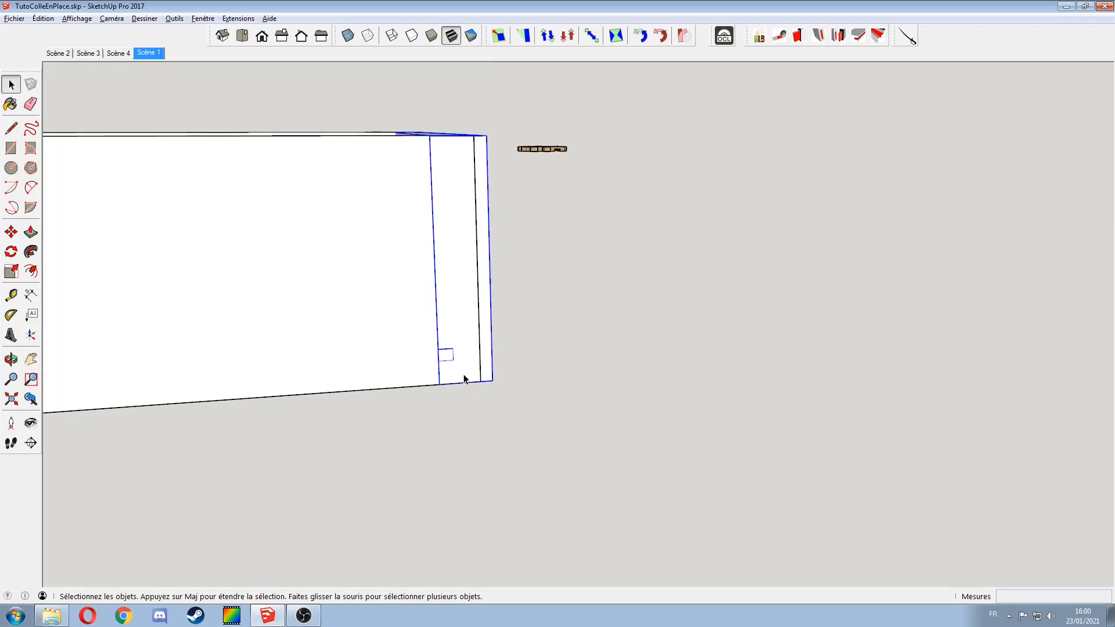
scroll(456, 378, up, 3)
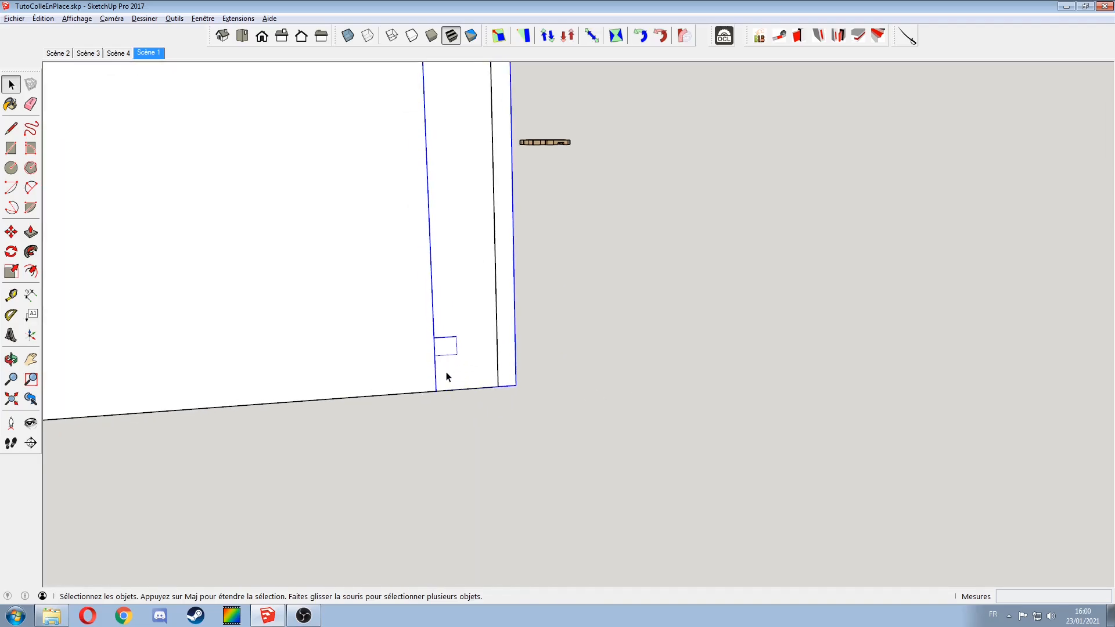
scroll(430, 364, up, 2)
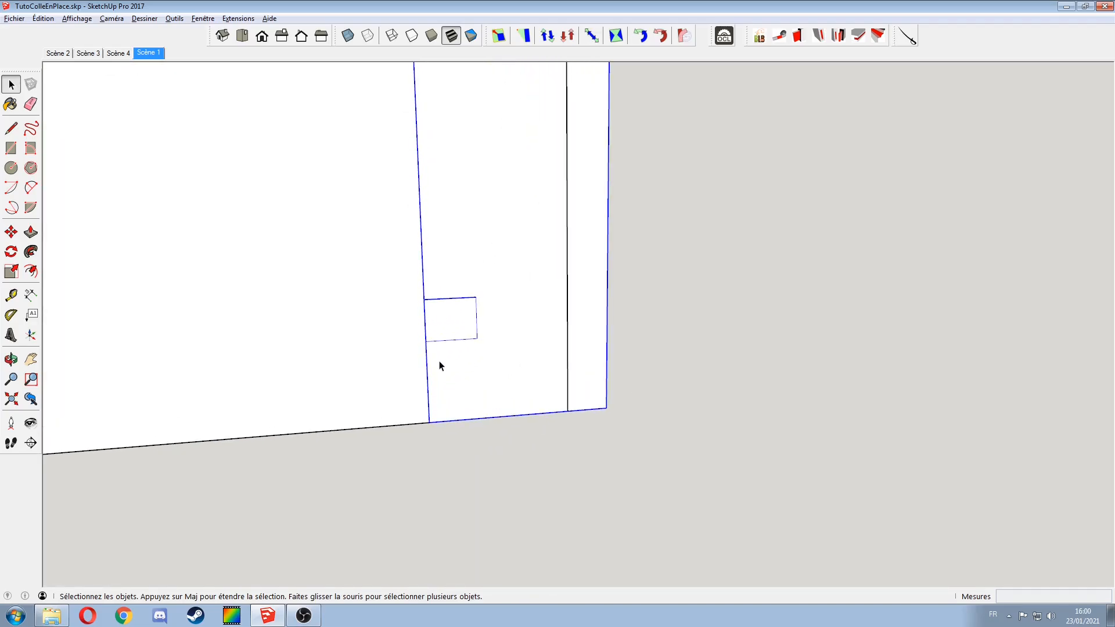
key(l)
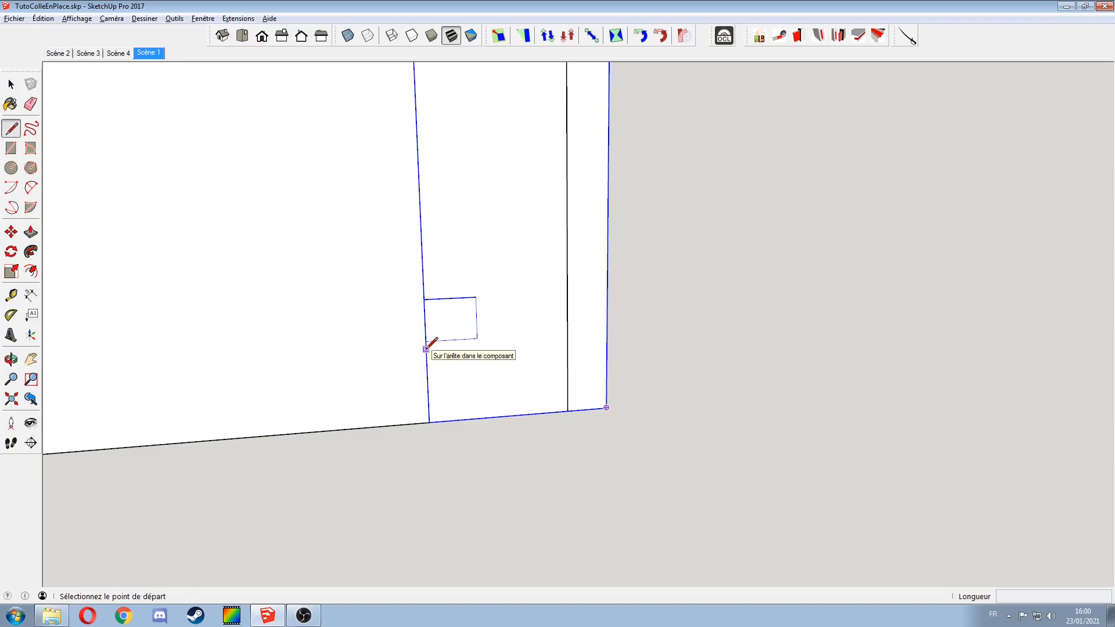
click(426, 350)
middle_drag(567, 356, 542, 311)
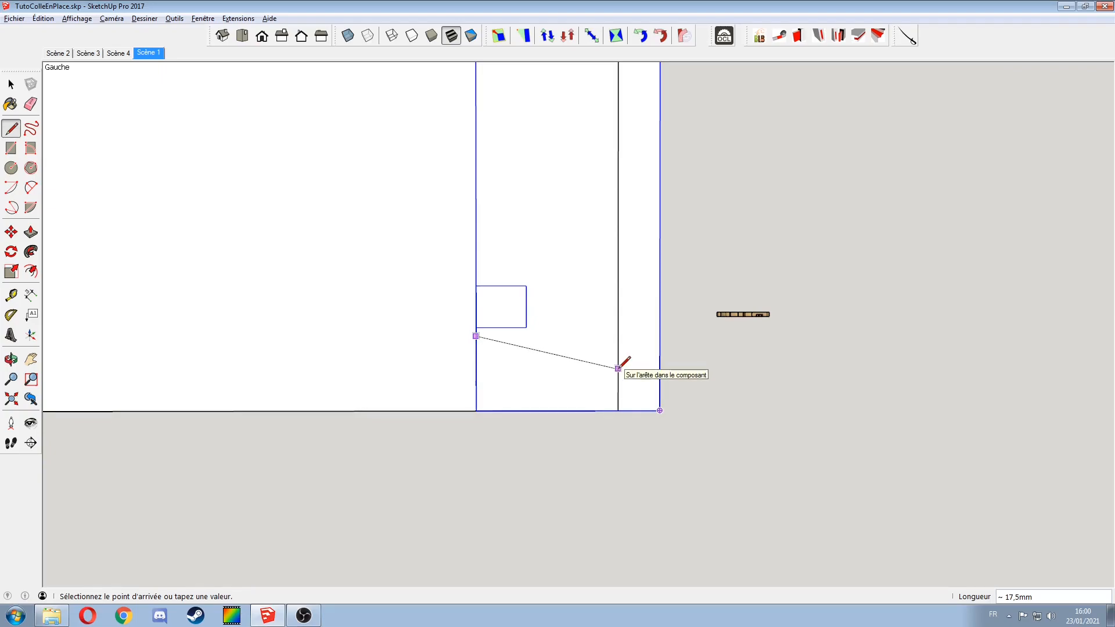
Step: Draw a 50 × 10 mm horizontal rectangle over the side board's outer face, beside the grooved end
key(r)
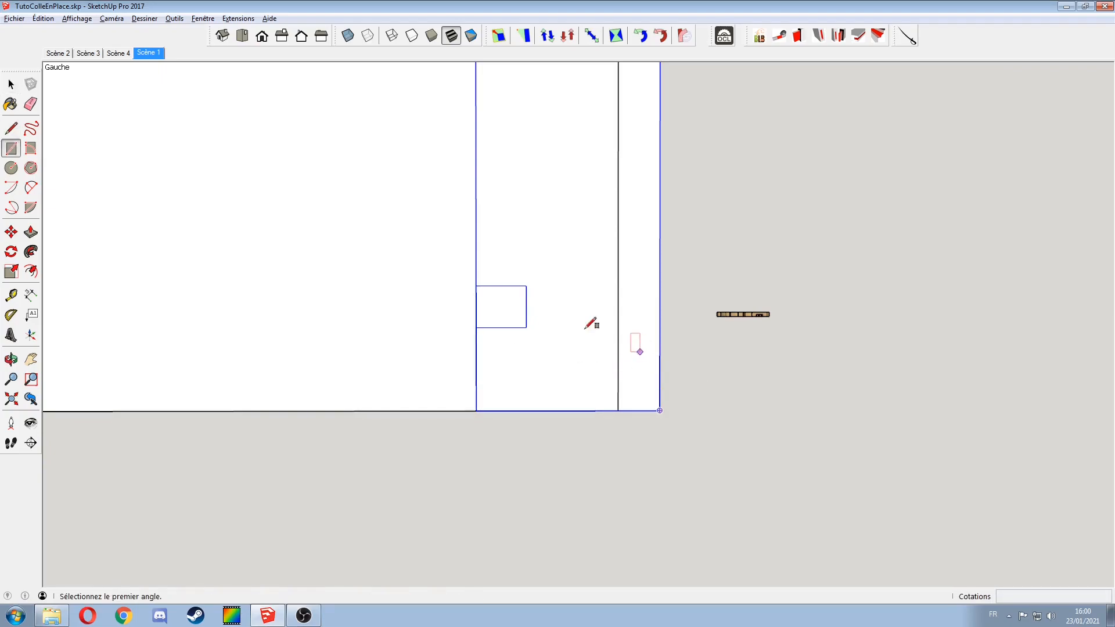
click(96, 191)
click(352, 252)
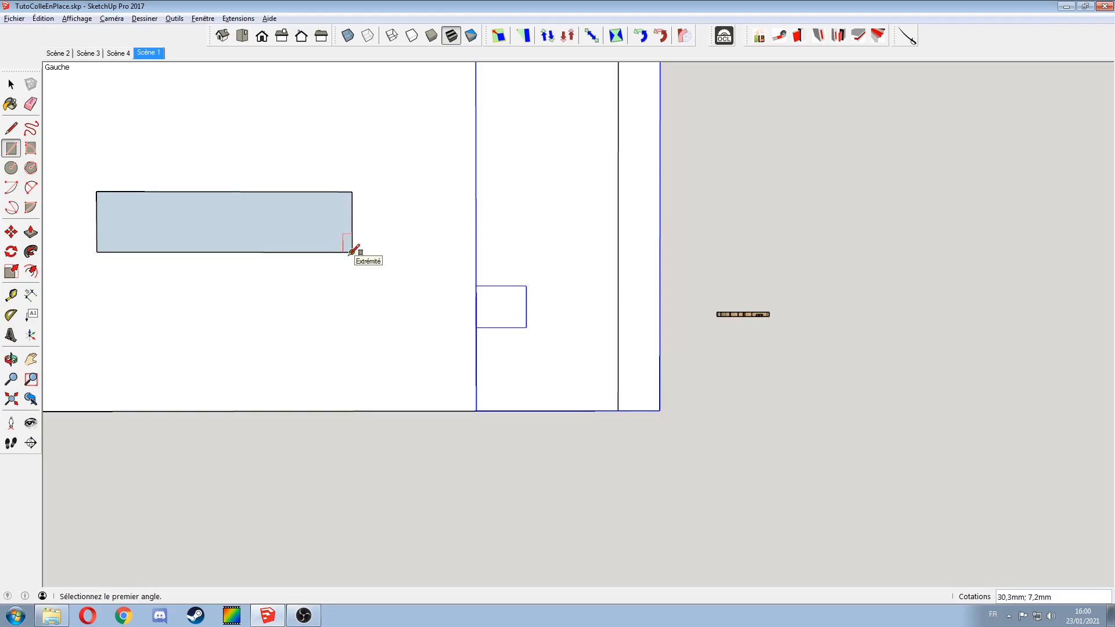
text(10;50)
key(Return)
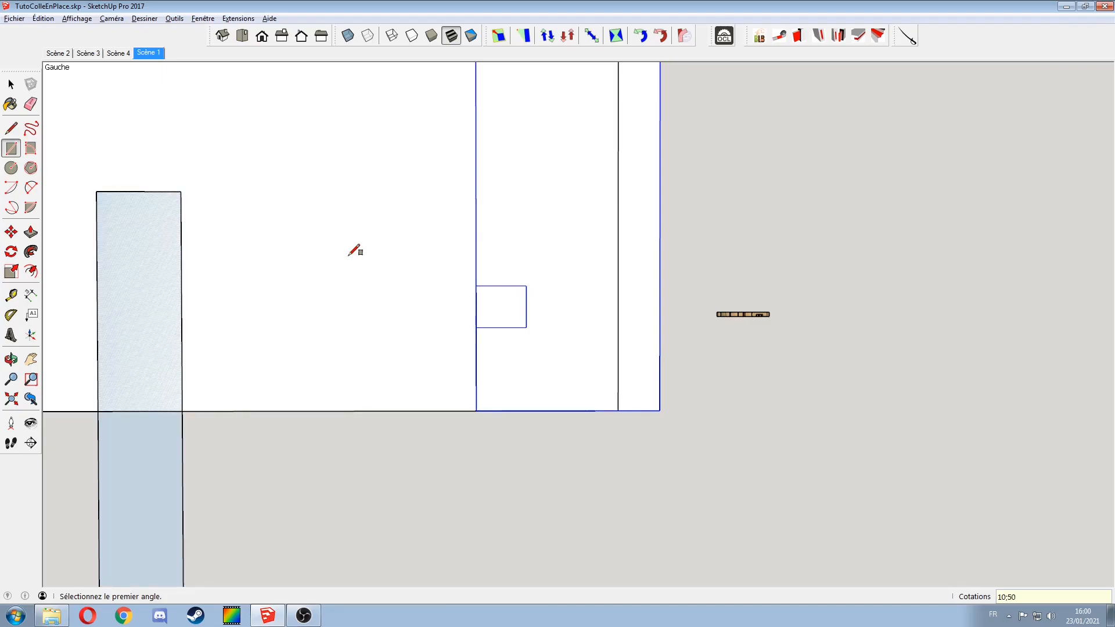
text(50;10)
key(Return)
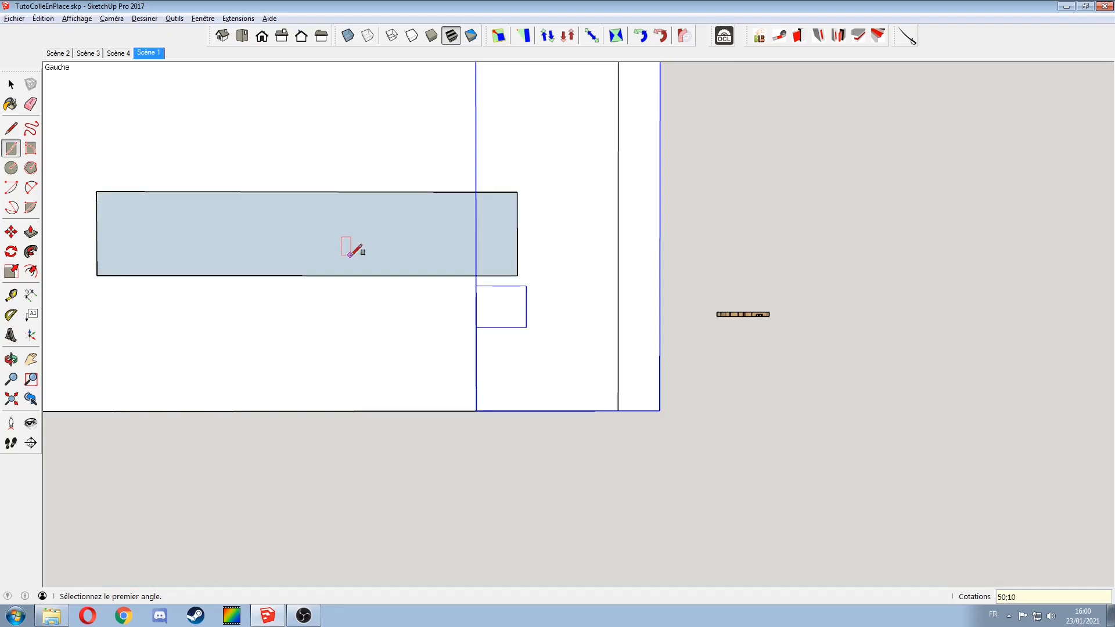
Step: Draw the rectangle's diagonal from its upper-left corner to its lower-right corner
key(l)
click(96, 192)
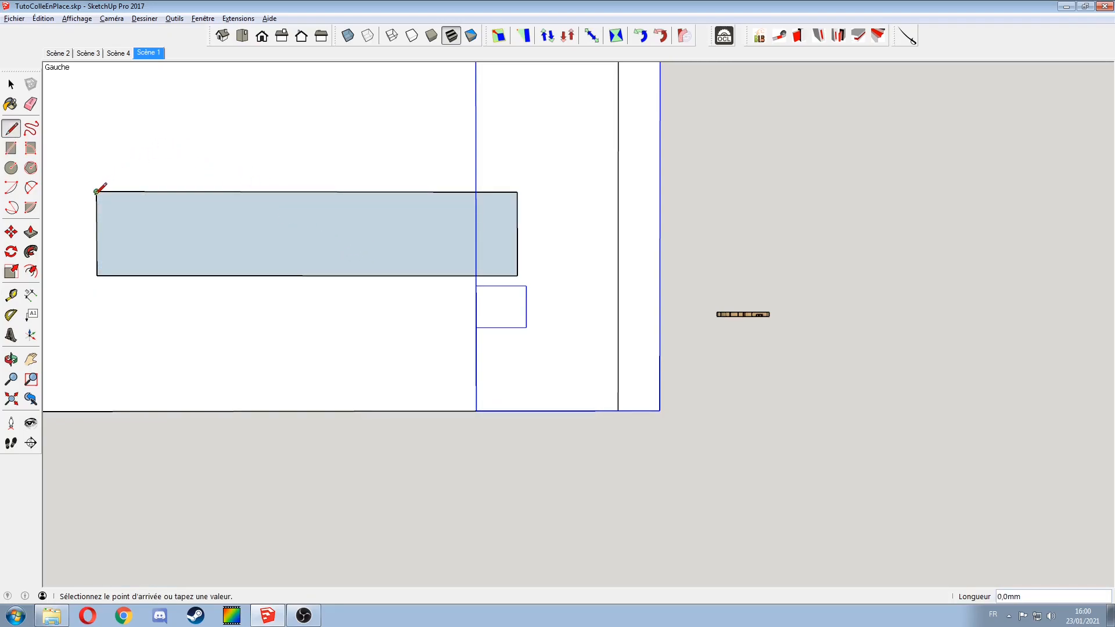
click(517, 275)
key(space)
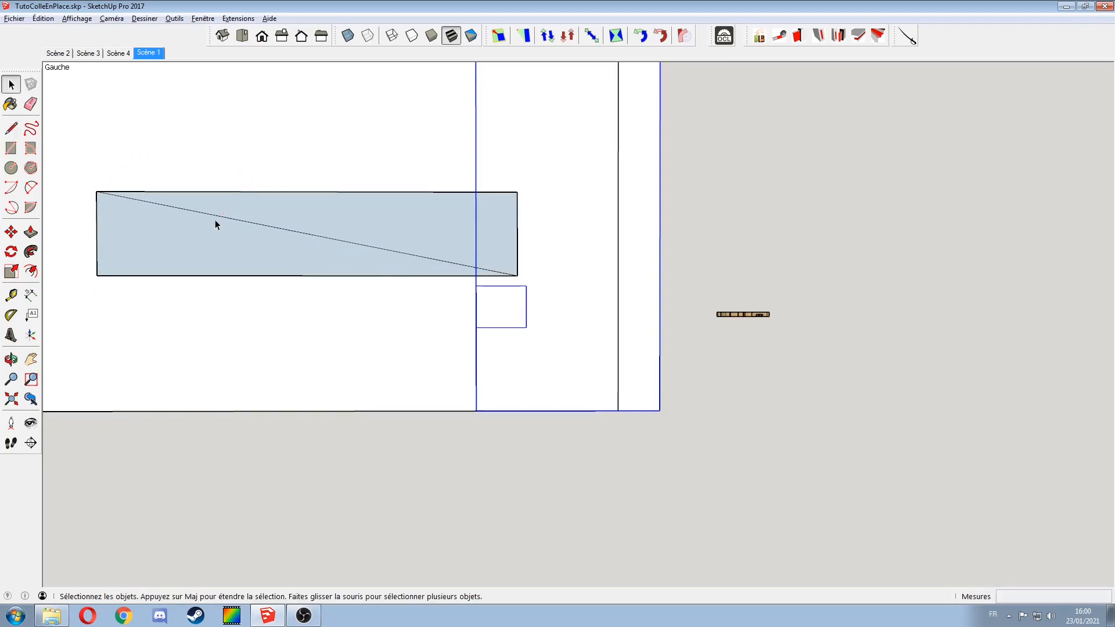
Step: Copy the diagonal so that it starts on the board's inner edge just below the groove
click(217, 216)
key(m)
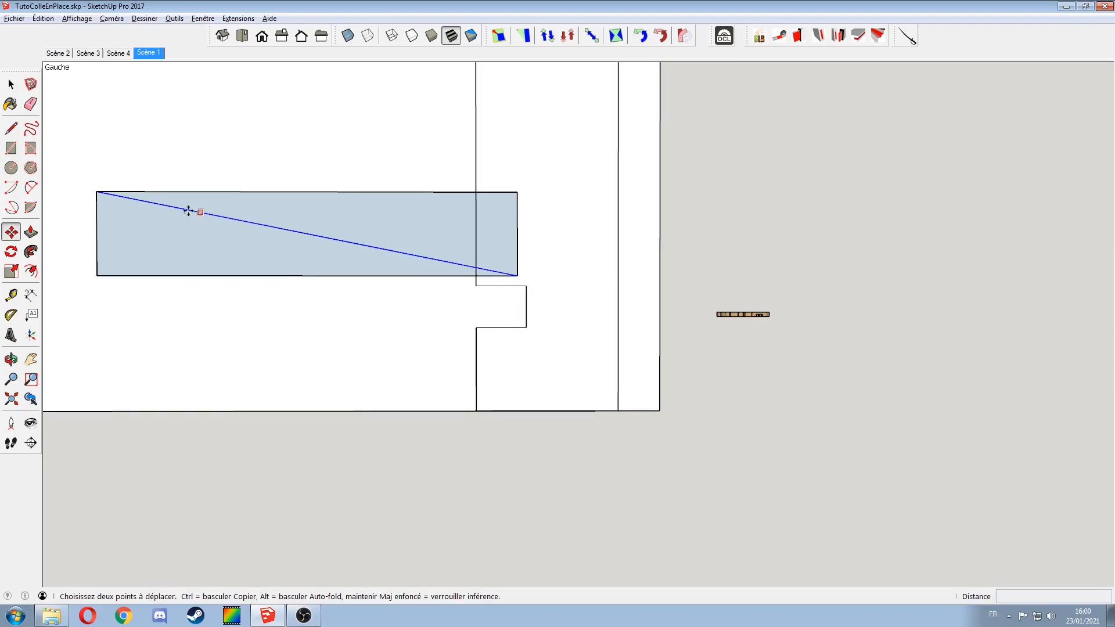
key(ctrl+v)
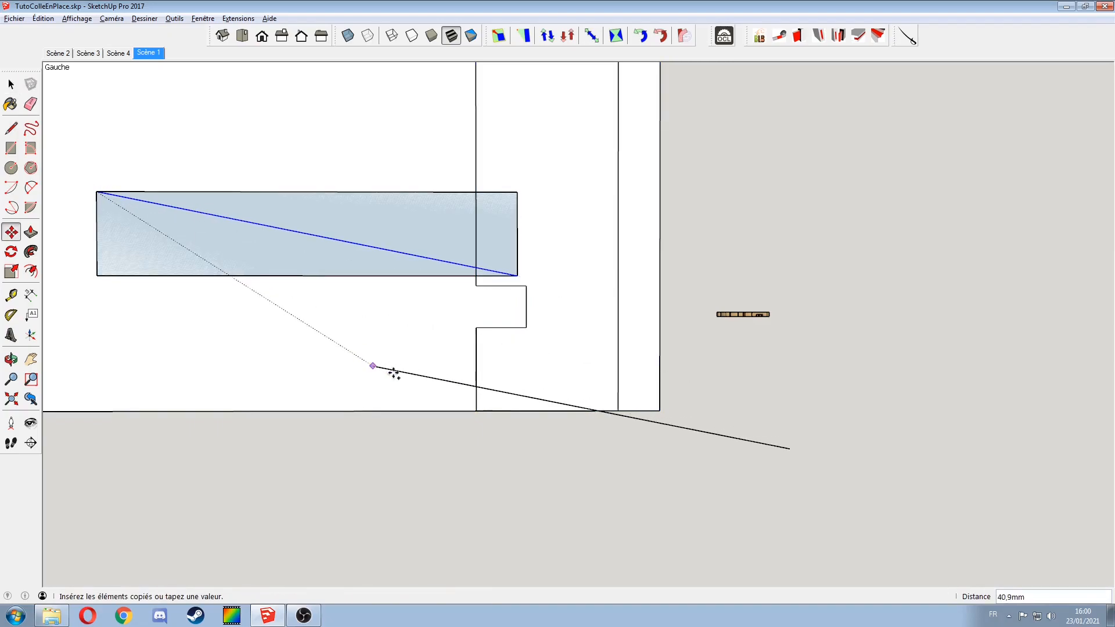
click(476, 335)
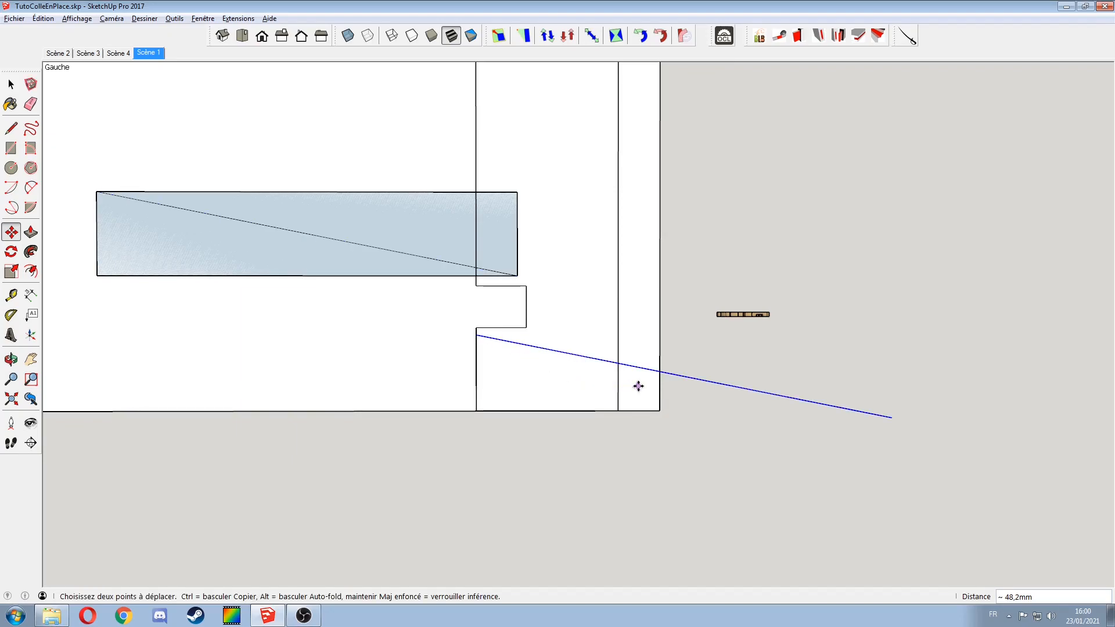
Step: Draw a 3 mm vertical line downward from where the copied sloped line crosses the vertical joint line
key(l)
click(618, 363)
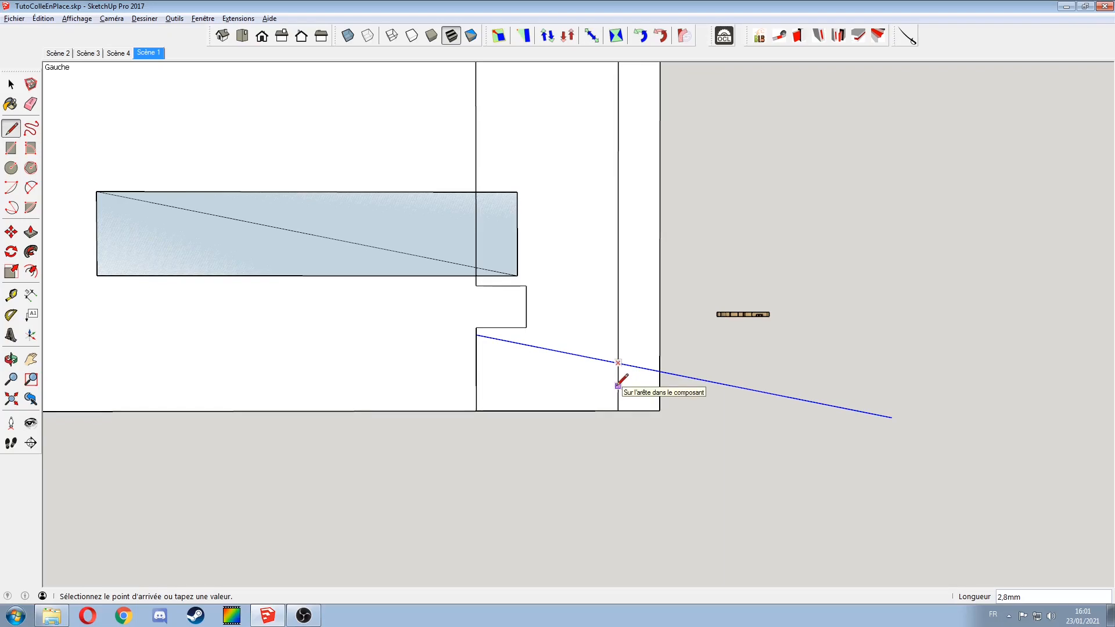
click(618, 385)
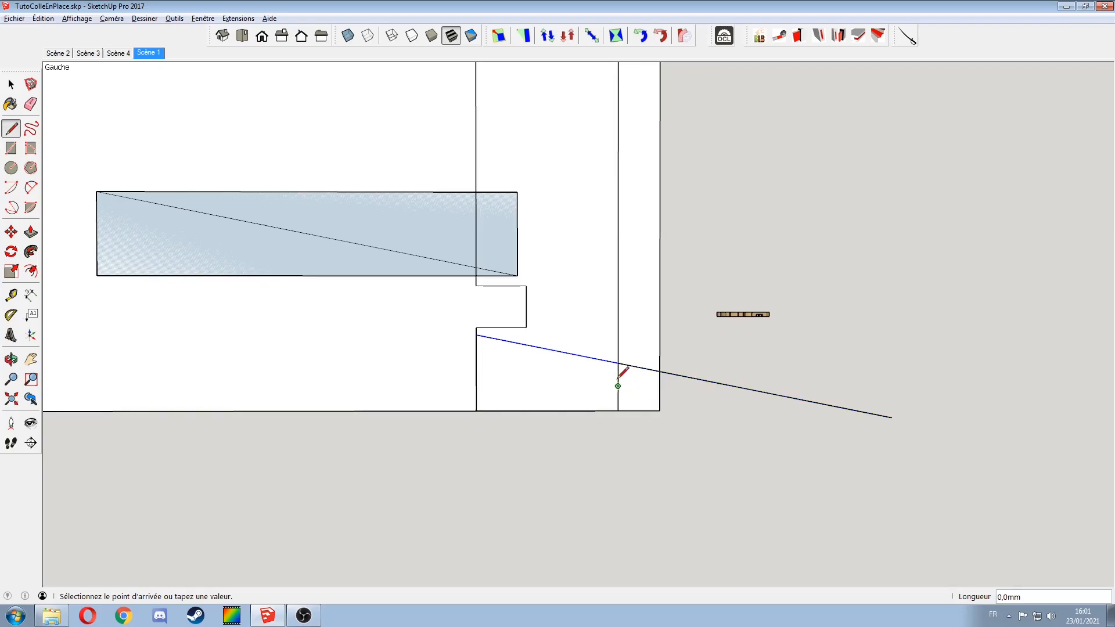
key(Escape)
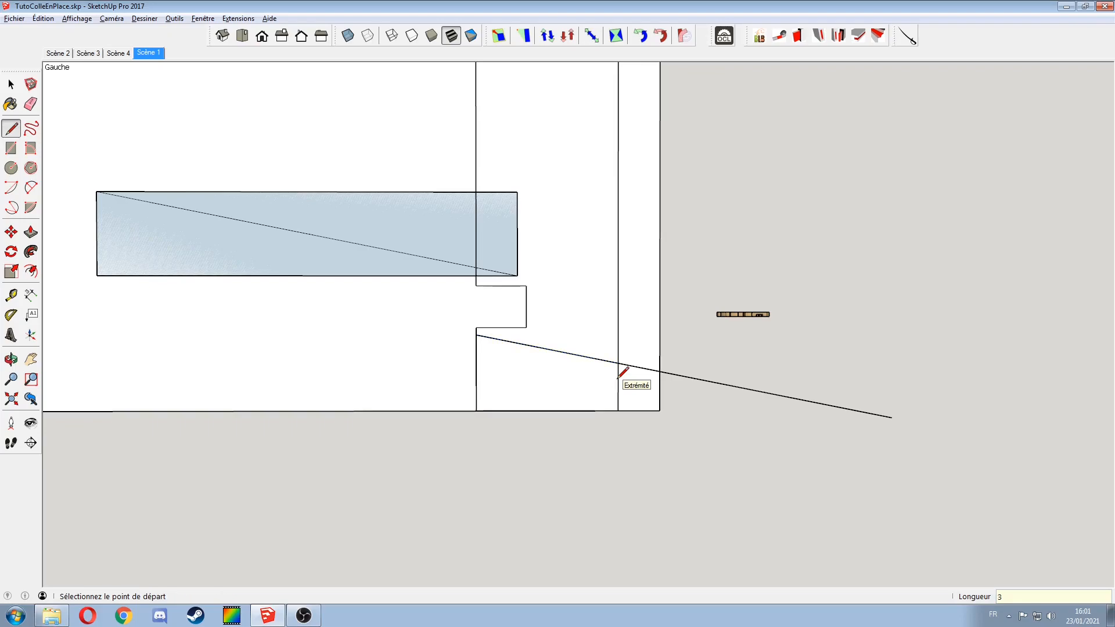
Step: Erase the part of the copied sloped line that extends beyond the vertical joint line
key(space)
key(e)
click(717, 383)
key(space)
Step: Copy the sloped line vertically downward by 3 mm along the vertical joint line
click(585, 357)
key(l)
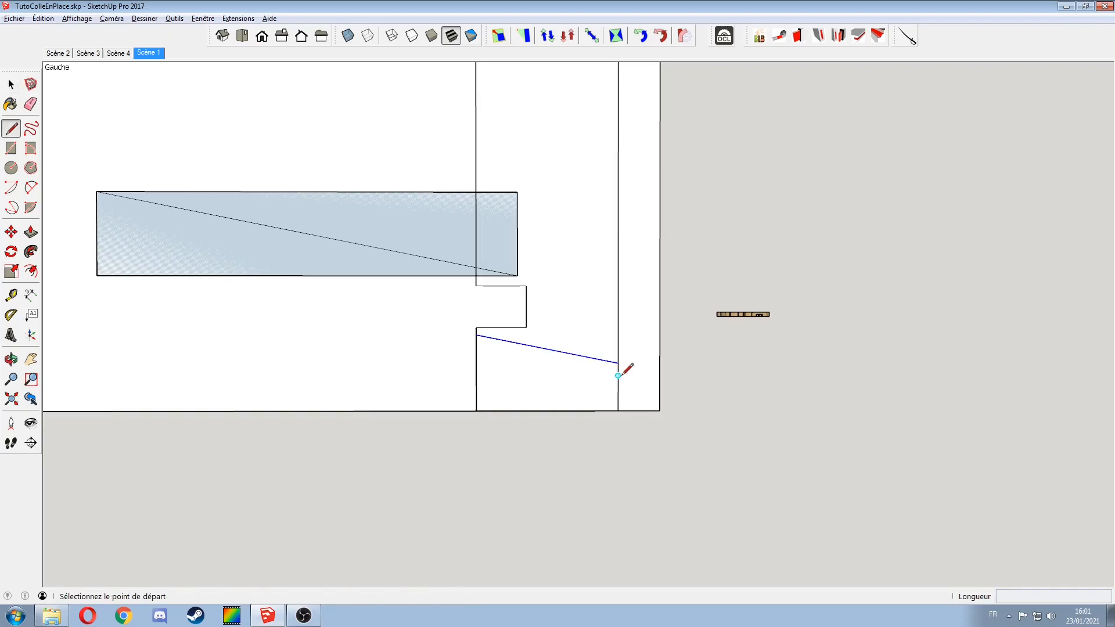
key(m)
key(ctrl)
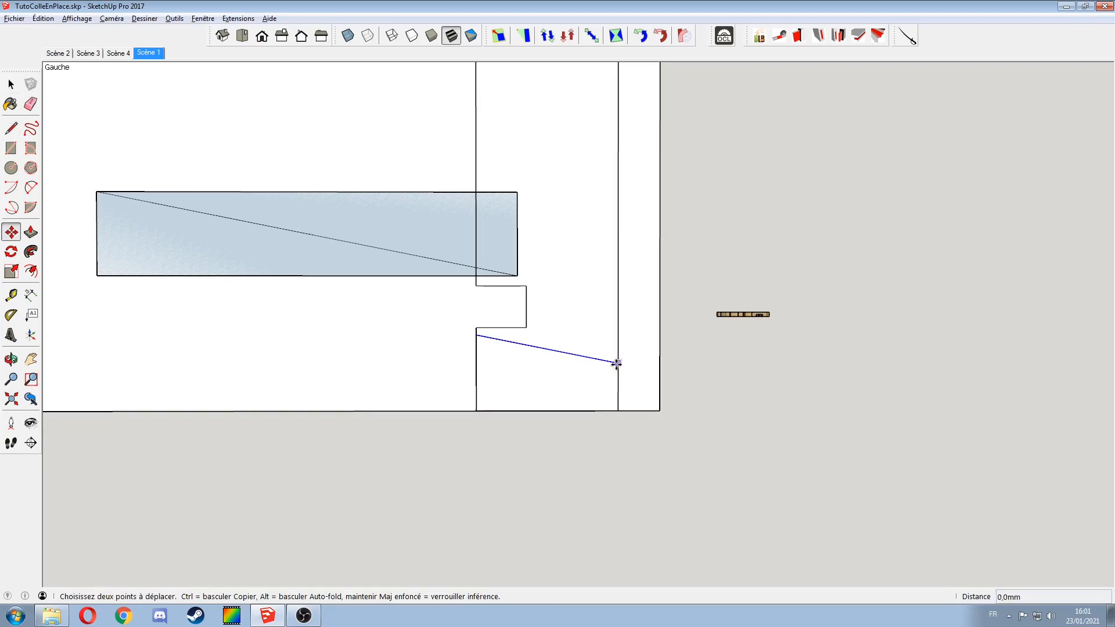
click(617, 362)
click(618, 388)
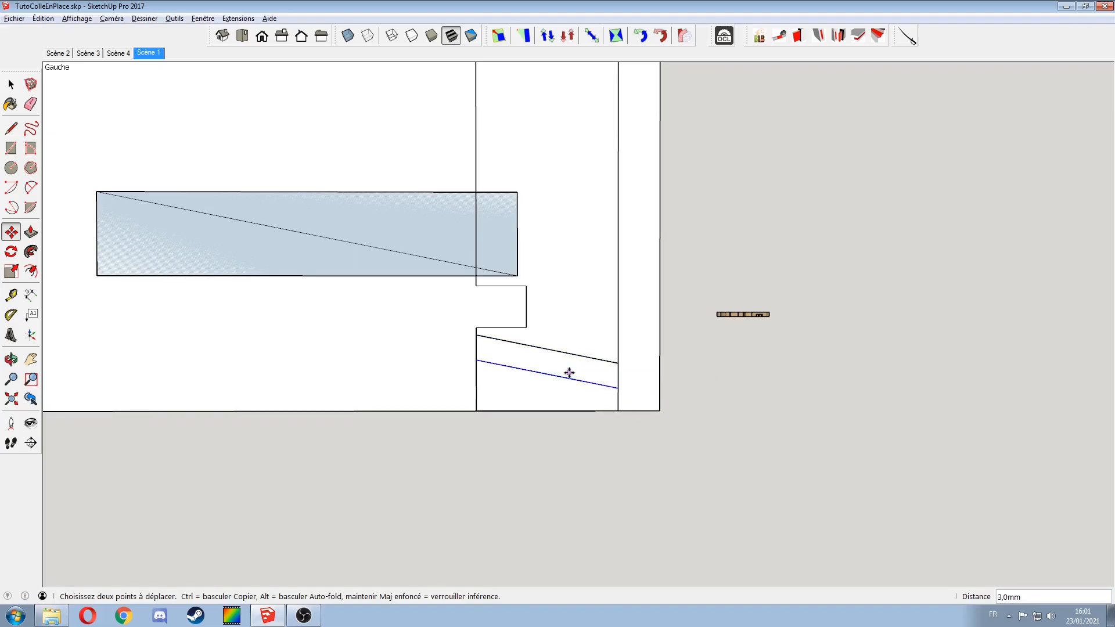
Step: Flip the copied sloped line vertically about its outer end with a scale factor of -1
key(s)
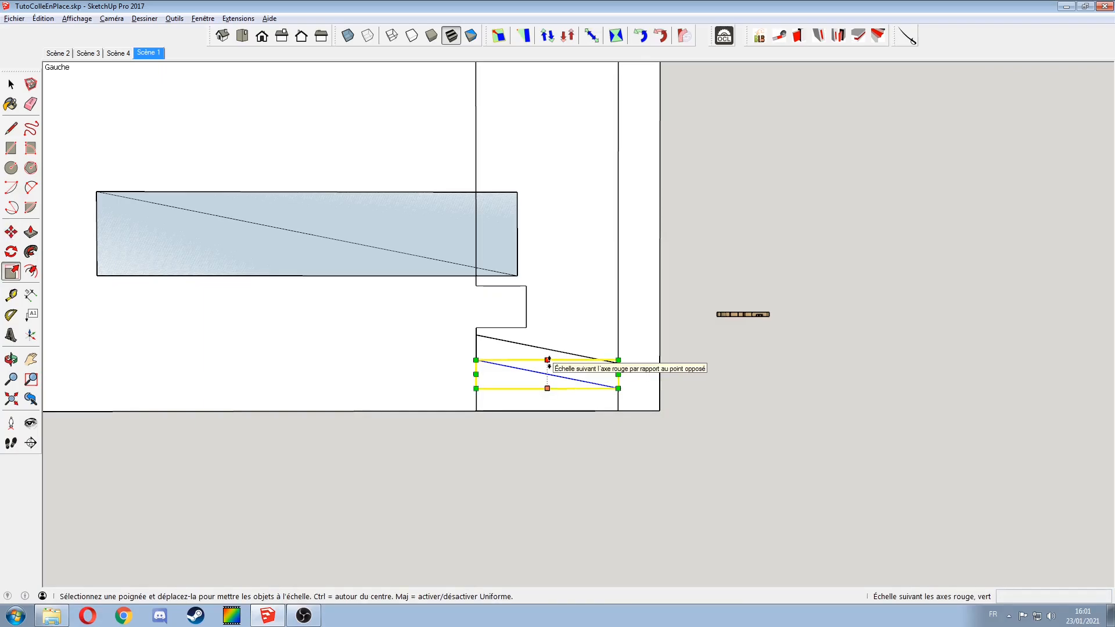
drag(547, 362, 545, 434)
text(-1,60)
key(Return)
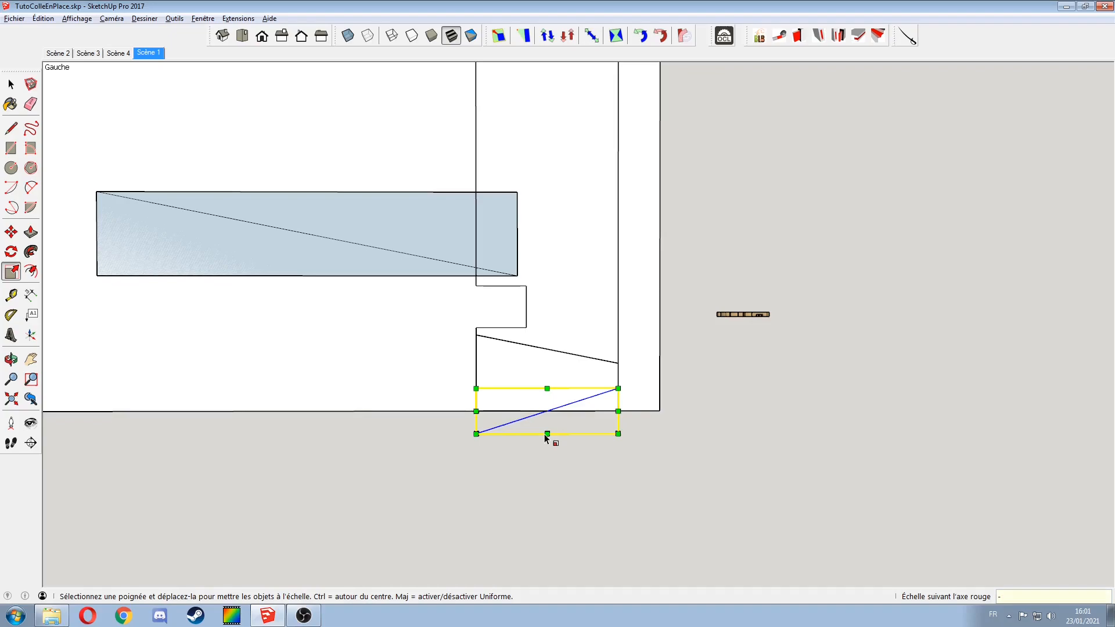
key(space)
Step: Delete the reference rectangle together with its diagonal
scroll(540, 427, down, 6)
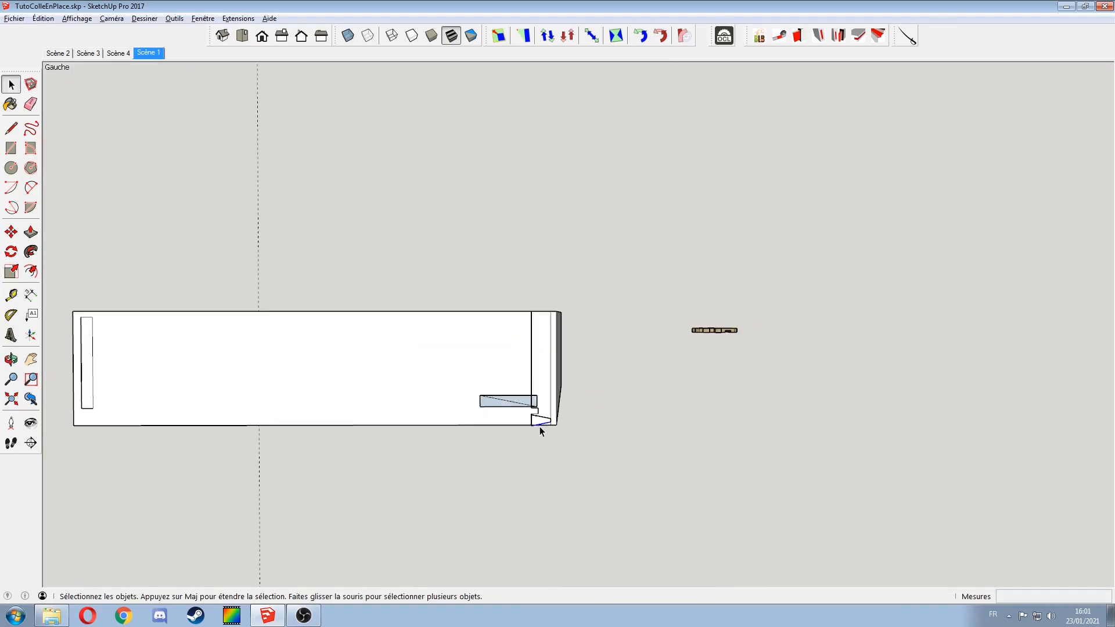
scroll(503, 411, up, 2)
drag(504, 384, 449, 422)
drag(412, 353, 577, 419)
key(Delete)
scroll(586, 446, down, 2)
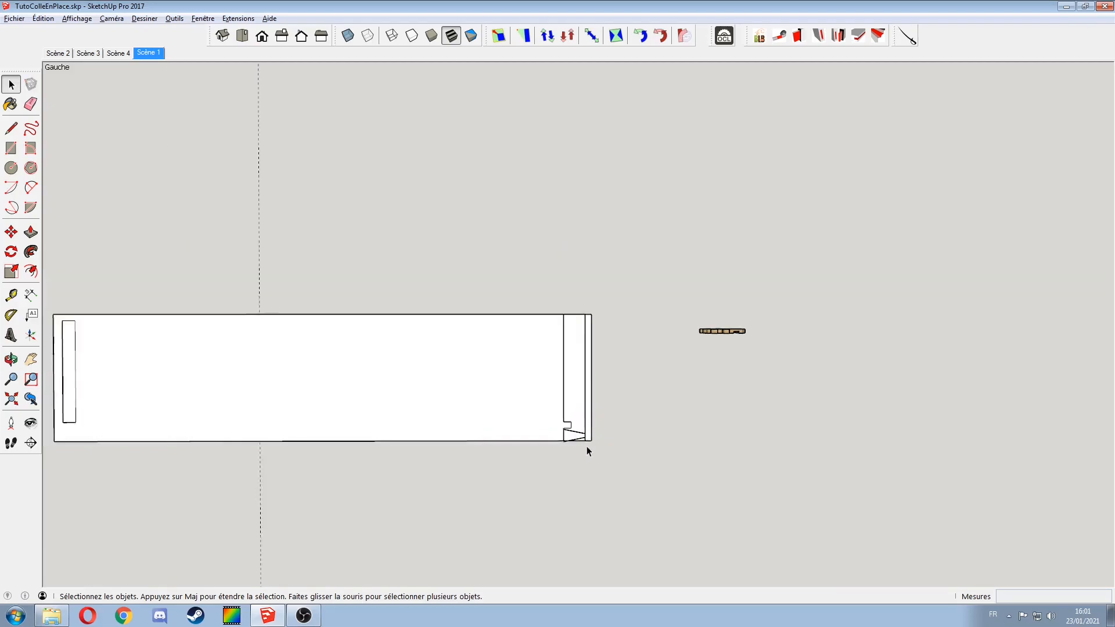
Step: Place a horizontal guide line 9 mm below the board's upper edge
scroll(583, 445, up, 5)
scroll(560, 398, down, 3)
scroll(502, 269, down, 3)
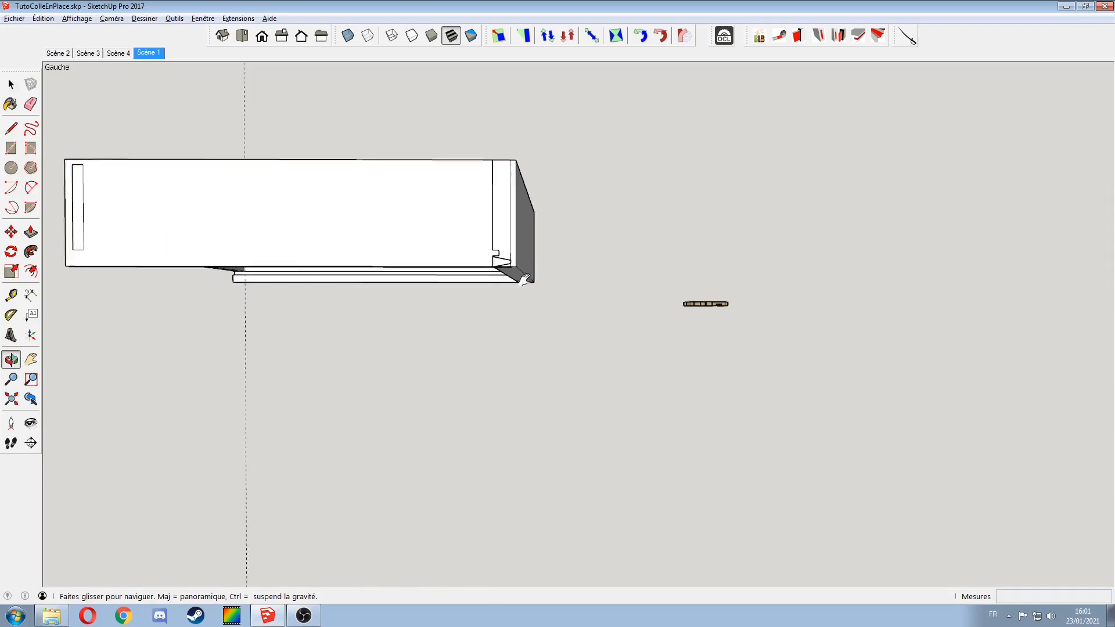
scroll(525, 322, up, 5)
click(561, 330)
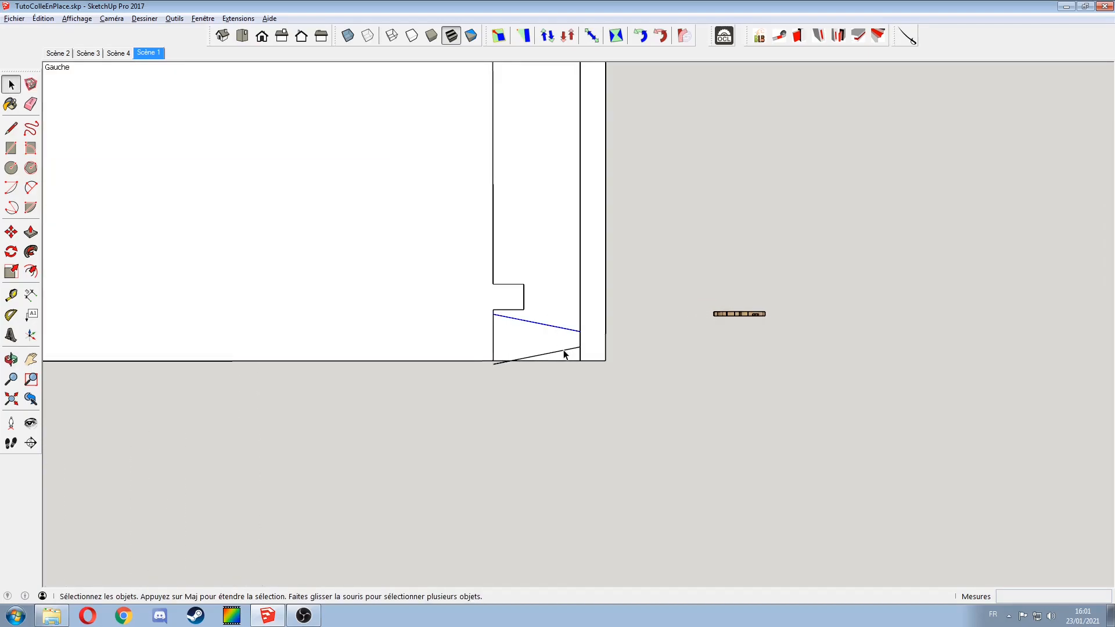
scroll(504, 329, down, 1)
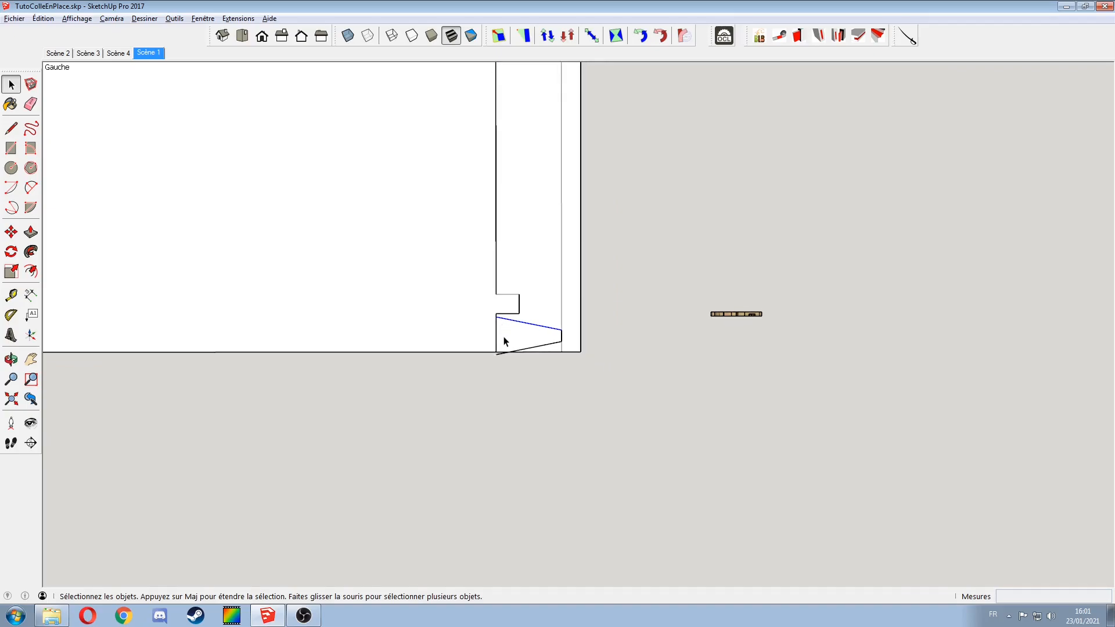
shift+middle_drag(488, 315, 522, 422)
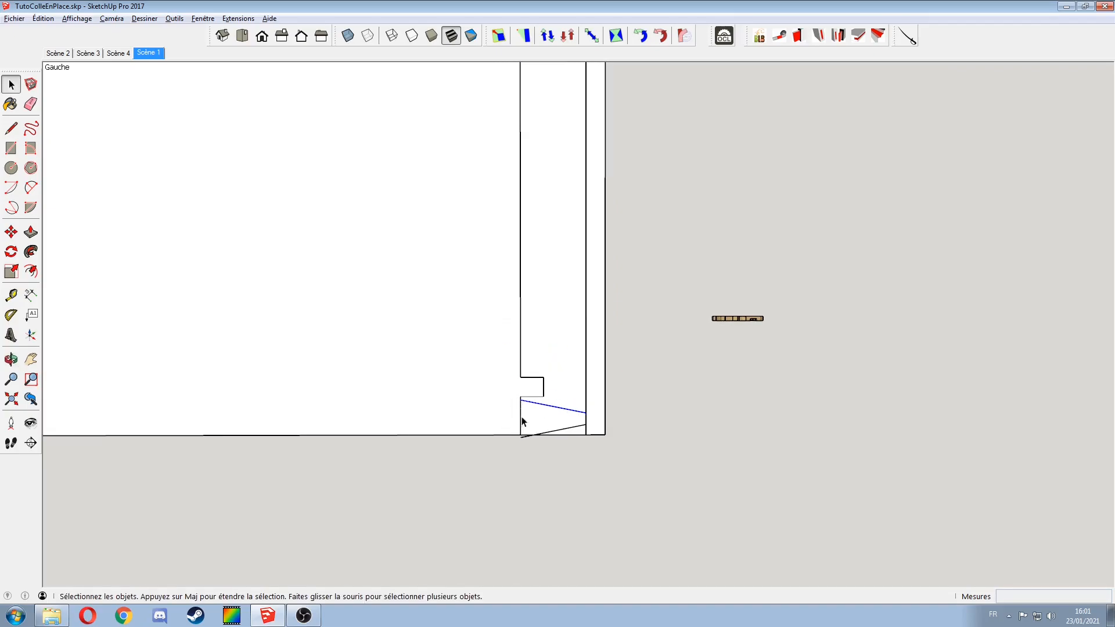
scroll(523, 400, down, 1)
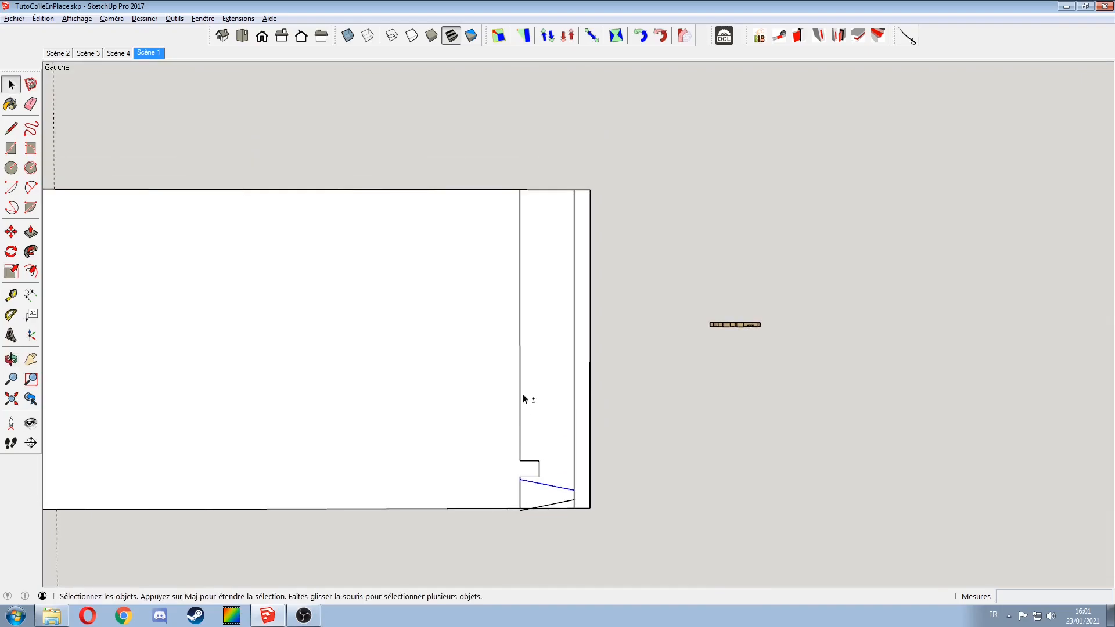
key(t)
click(490, 190)
click(485, 212)
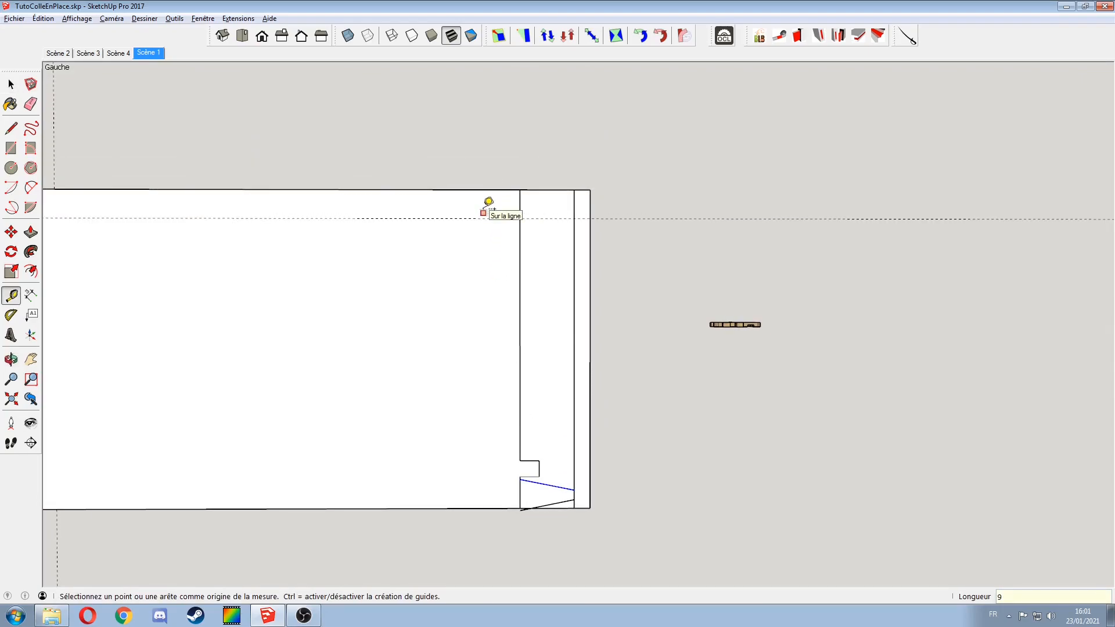
Step: Copy the sloped joint profile up to the board's upper end so that its lower inner corner sits on the guide
key(space)
drag(503, 467, 586, 532)
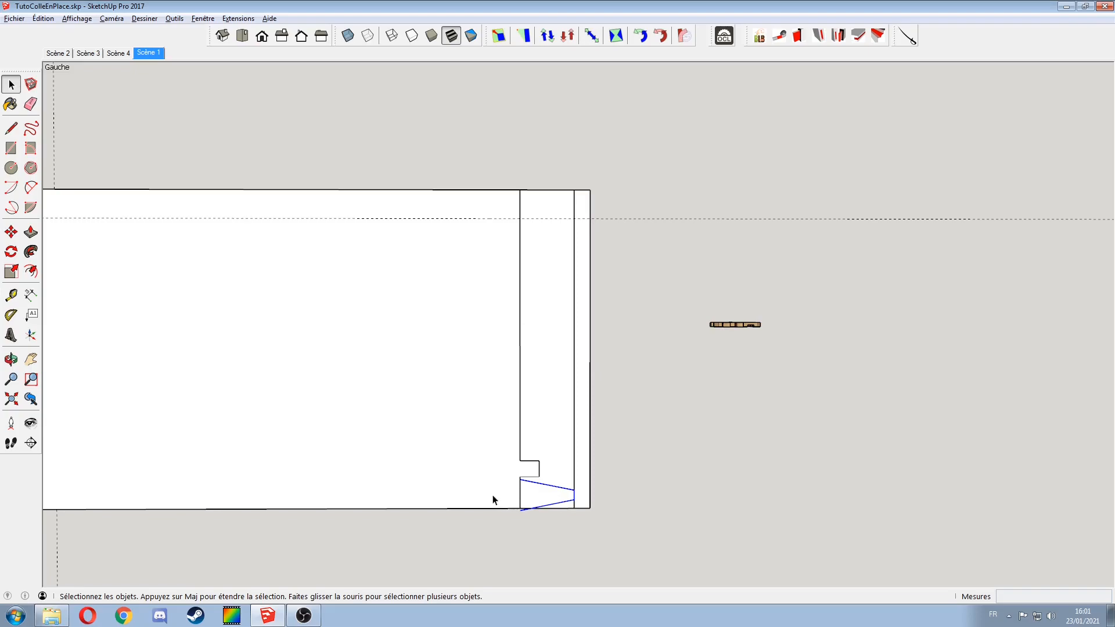
key(m)
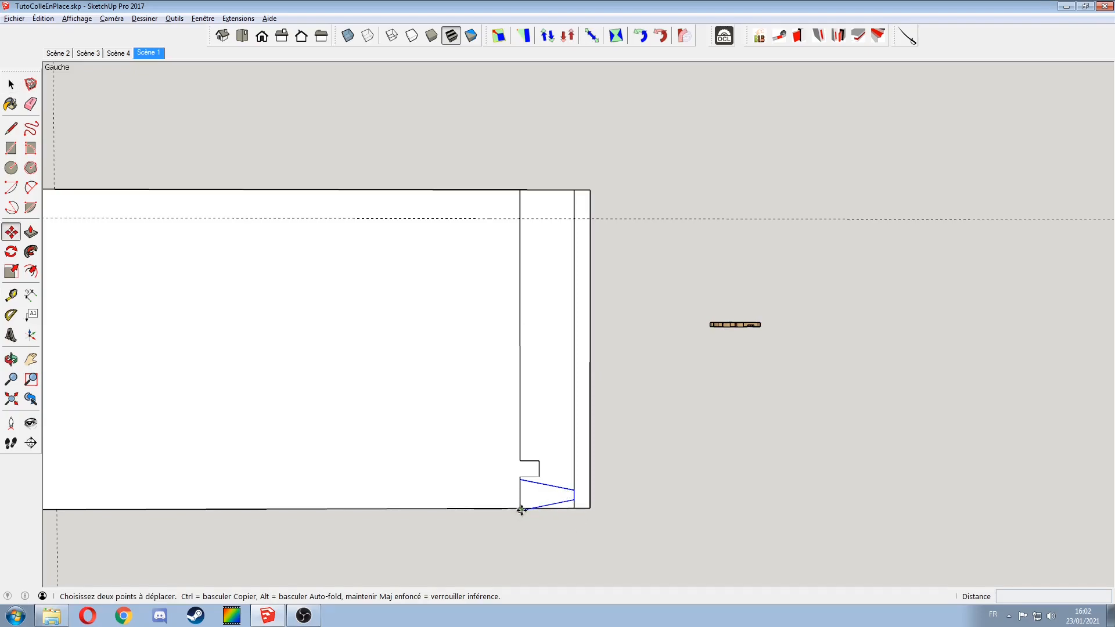
key(ctrl)
click(519, 510)
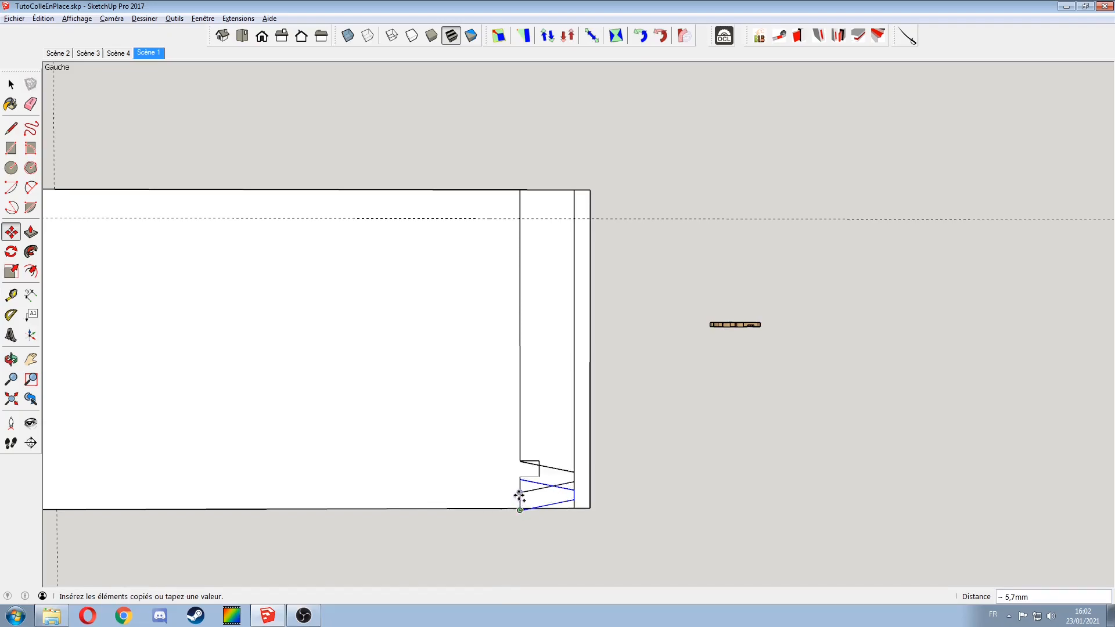
click(521, 218)
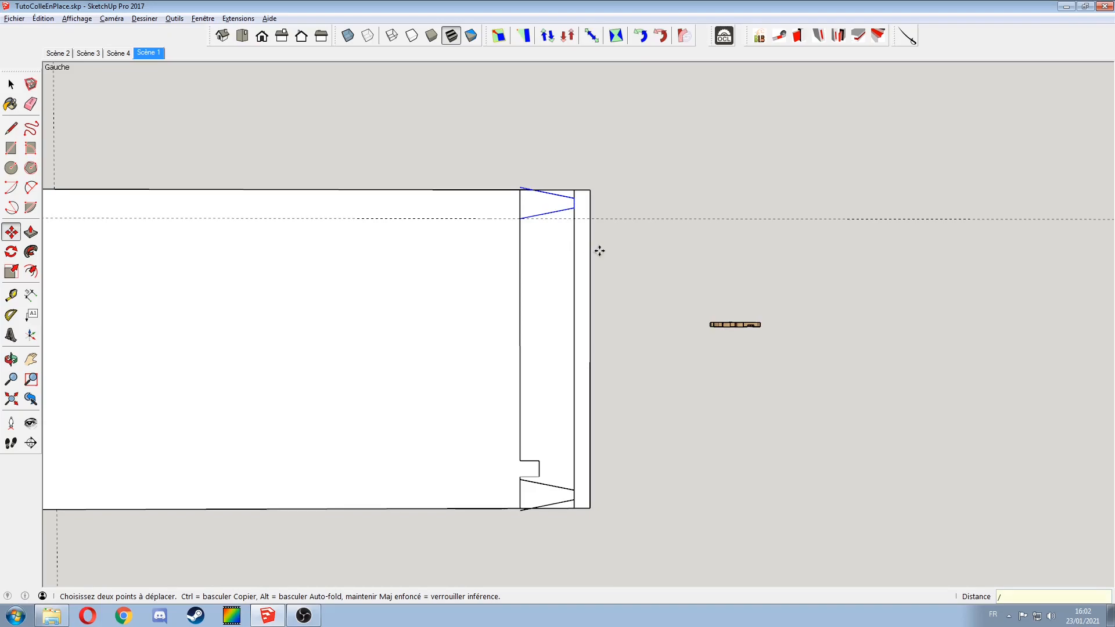
Step: Distribute the profile copies evenly along the joint line, trying a division by 3 and settling on /4
key(Return)
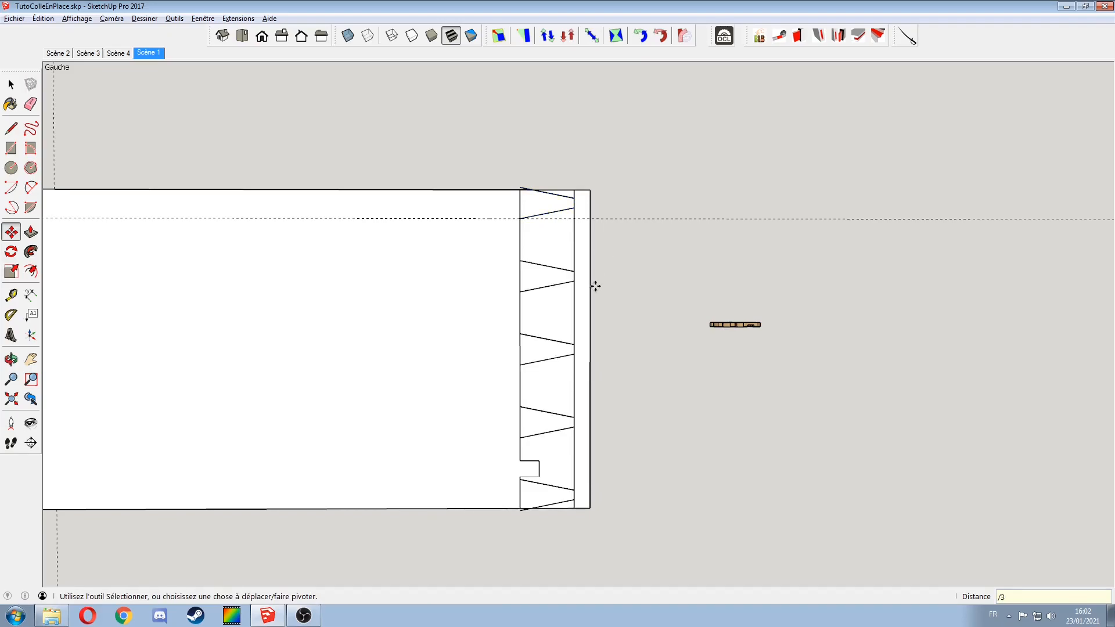
key(Return)
middle_drag(595, 285, 562, 356)
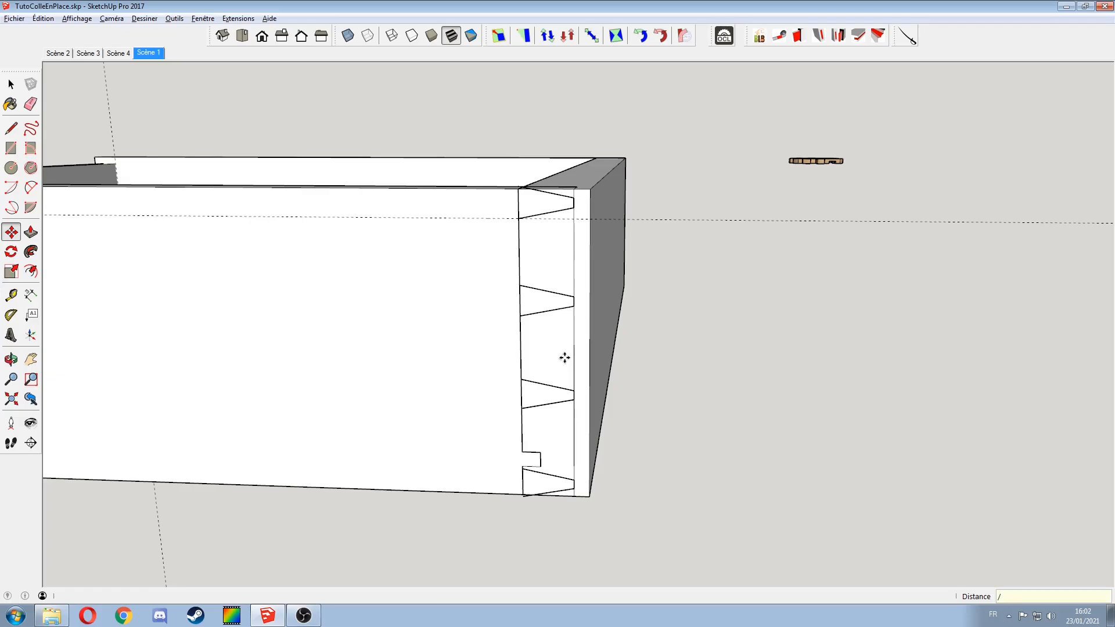
key(Return)
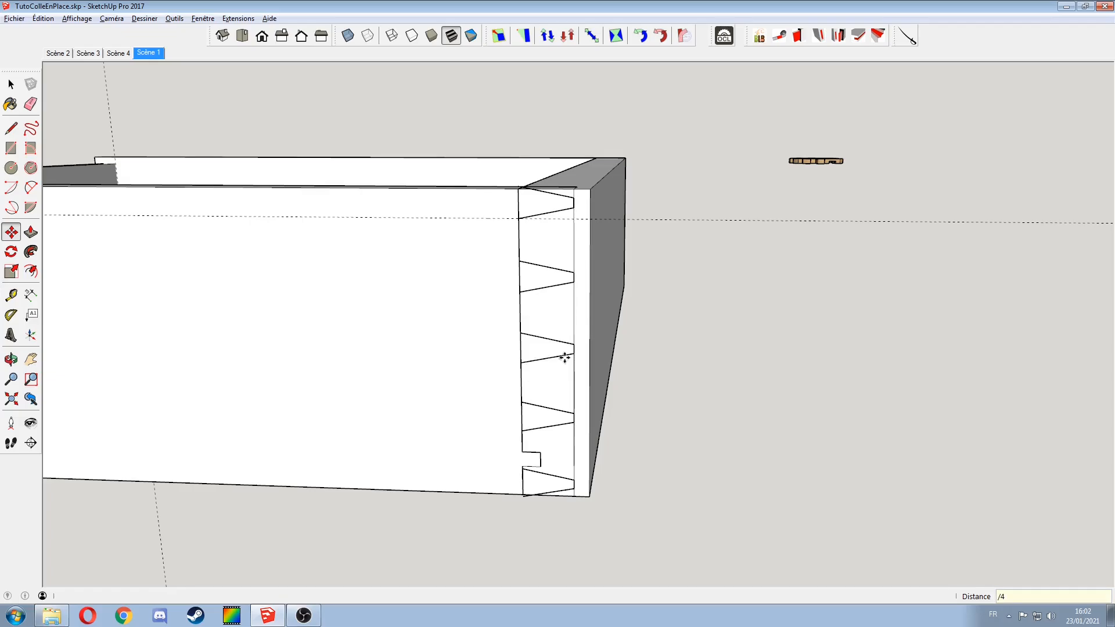
Step: Erase the outermost sloped lines that overrun the board's upper and lower edges
scroll(537, 188, up, 3)
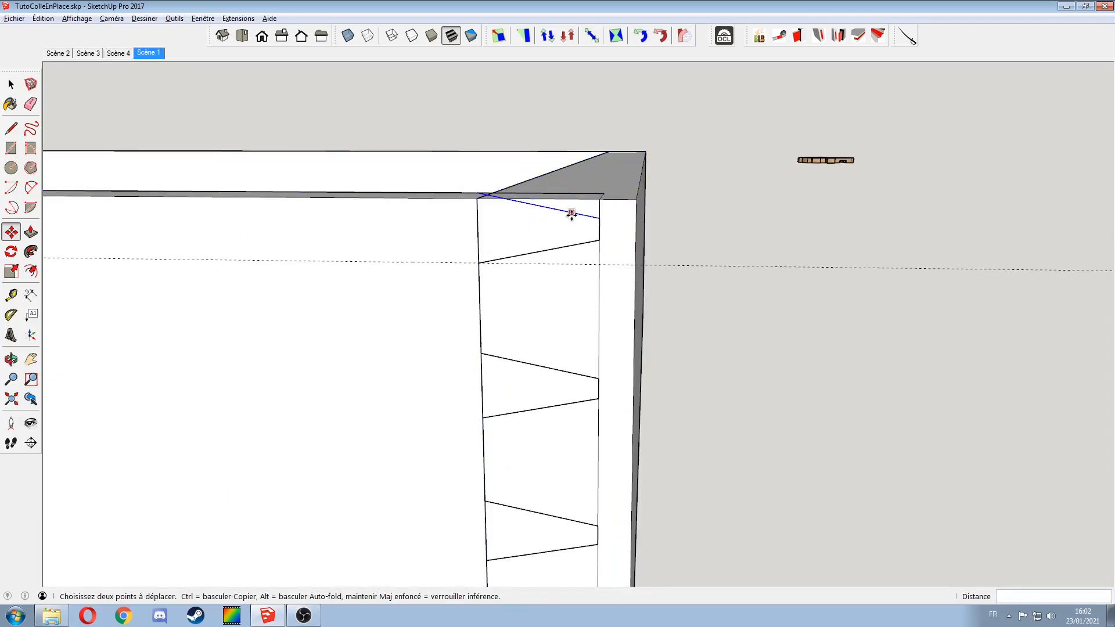
key(e)
click(568, 214)
scroll(557, 233, down, 3)
shift+middle_drag(556, 270, 500, 111)
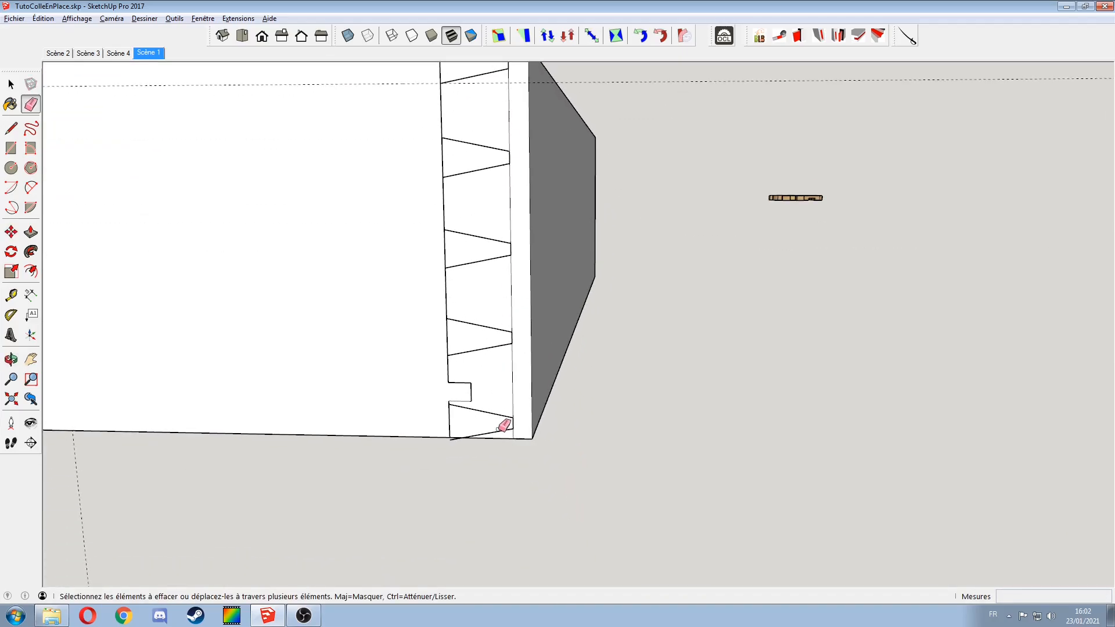
click(500, 431)
scroll(478, 296, down, 2)
Step: Transfer the joint profile lines into the adjoining grooved board by pasting them in place on its end face
middle_drag(481, 247, 595, 385)
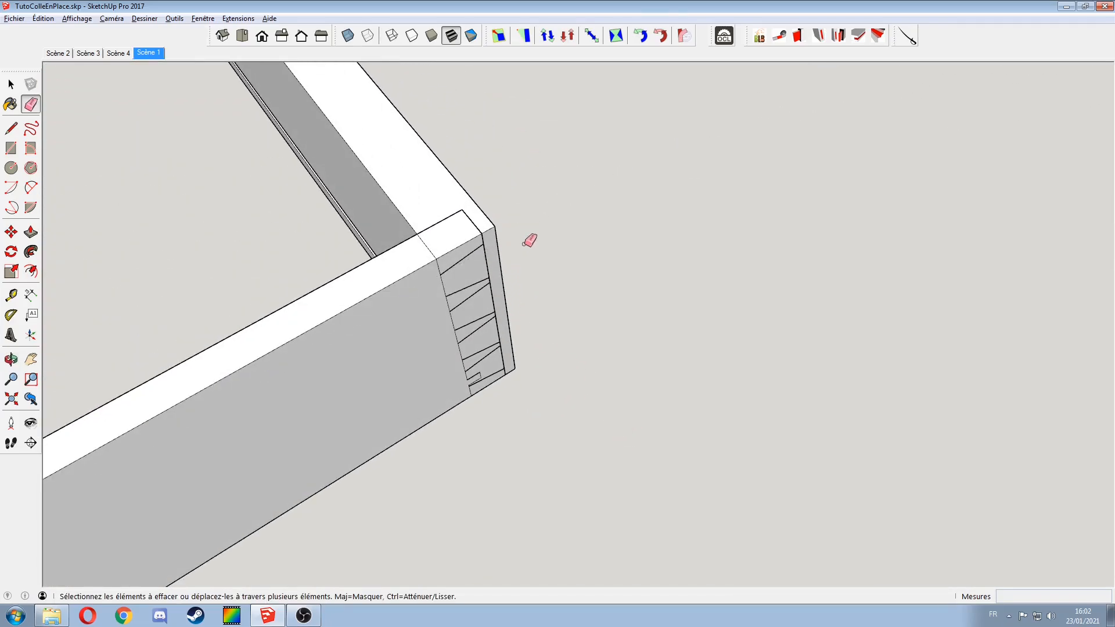
key(space)
drag(347, 140, 575, 439)
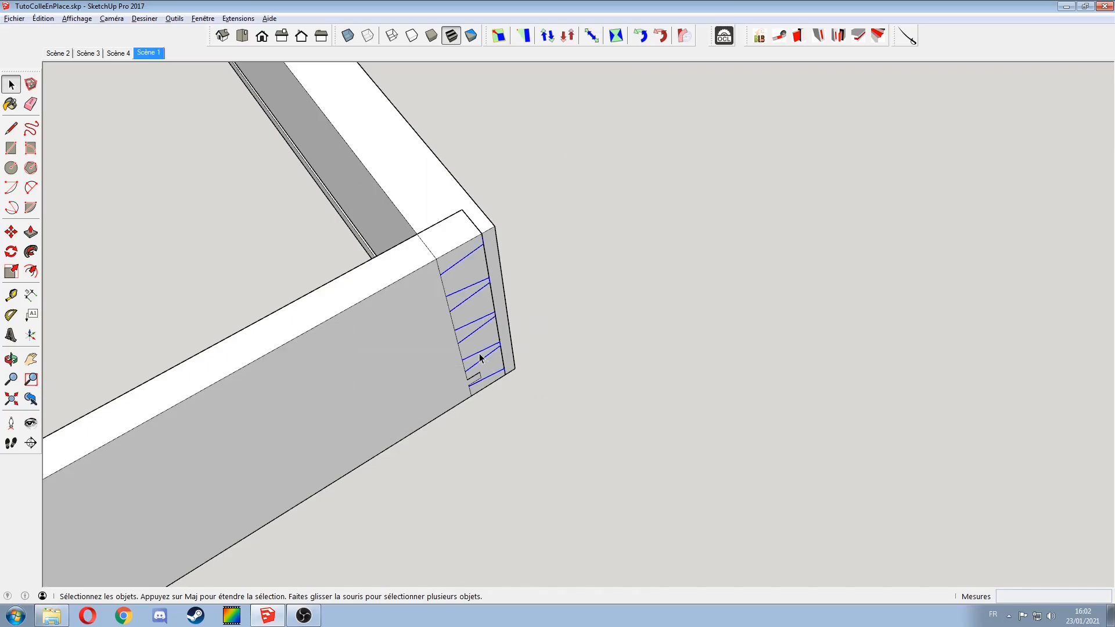
key(Delete)
double_click(431, 195)
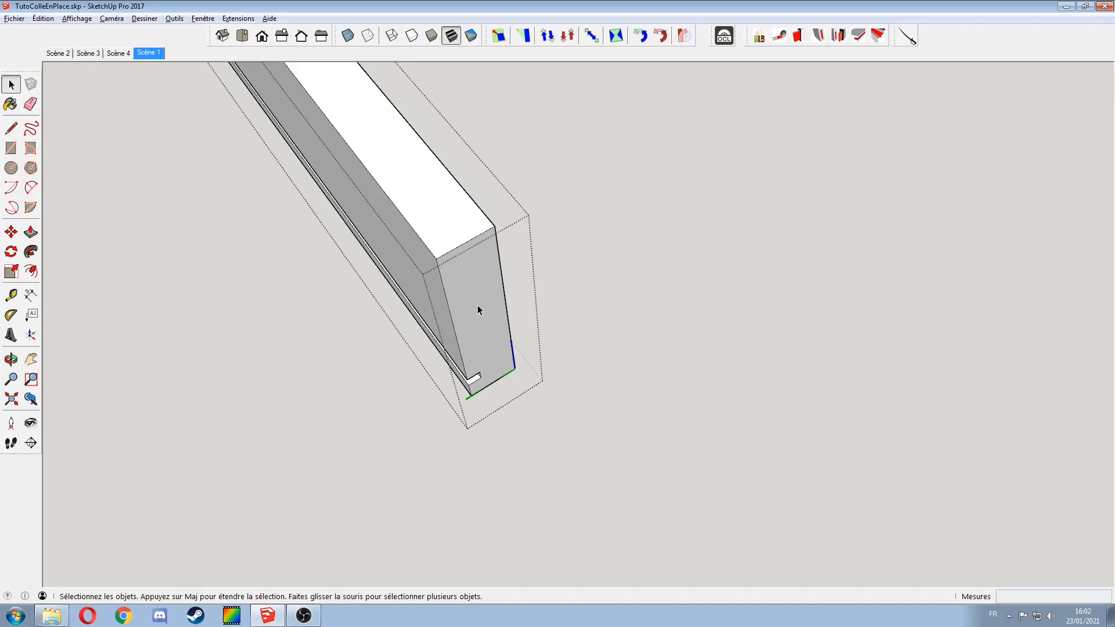
key(ctrl+shift+v)
Step: Delete the short vertical segments at the narrow ends of the pasted profiles on the end face
middle_drag(483, 277, 340, 137)
scroll(477, 214, up, 1)
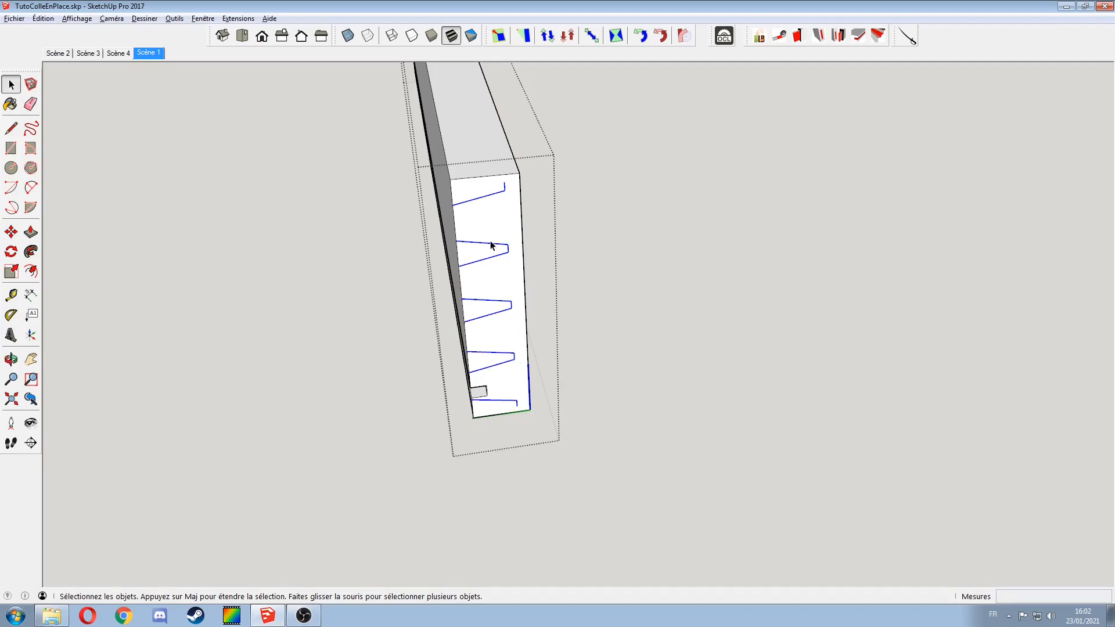
key(e)
click(504, 187)
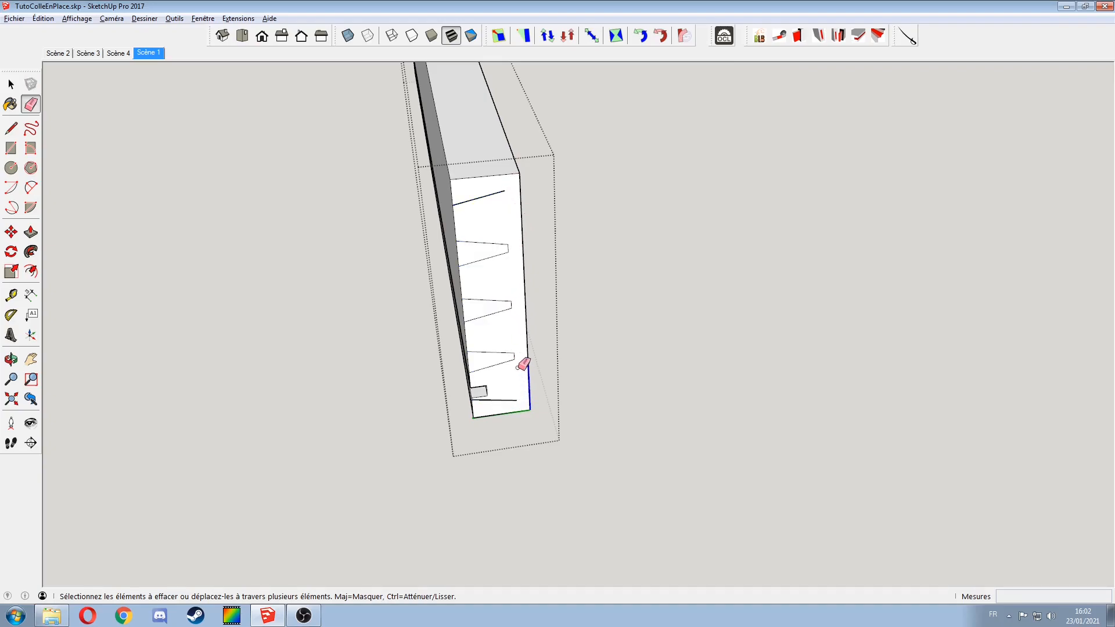
key(space)
drag(493, 221, 521, 422)
key(Delete)
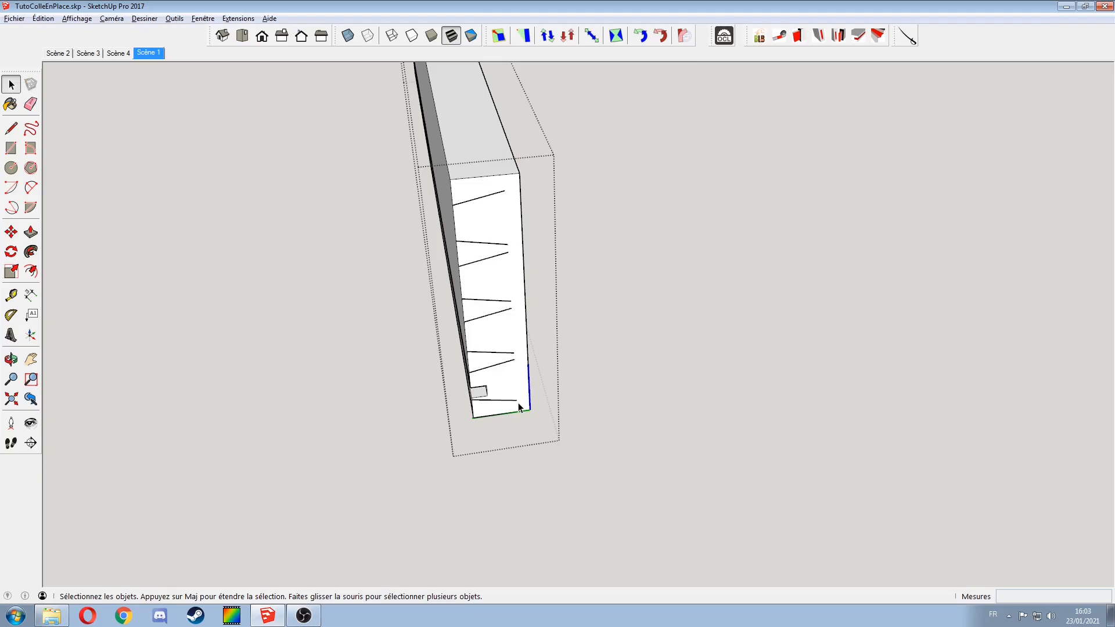
Step: Draw one vertical line through the narrow ends of all profiles, from the lowest sloped line to the uppermost one
key(l)
click(520, 399)
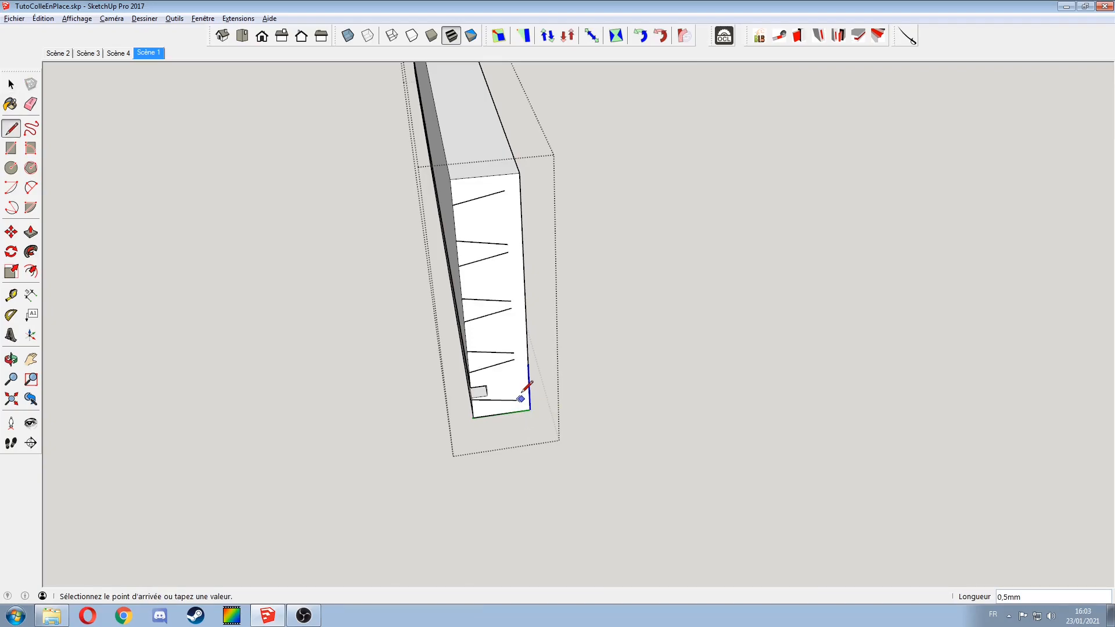
scroll(520, 399, up, 2)
key(space)
key(l)
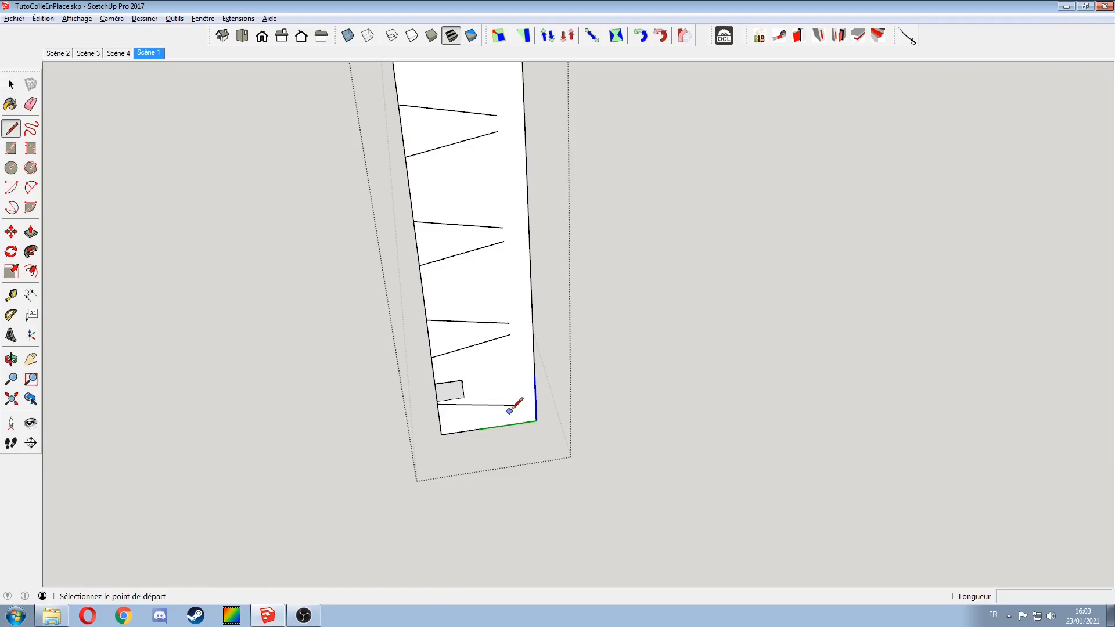
click(514, 405)
middle_drag(503, 203, 495, 166)
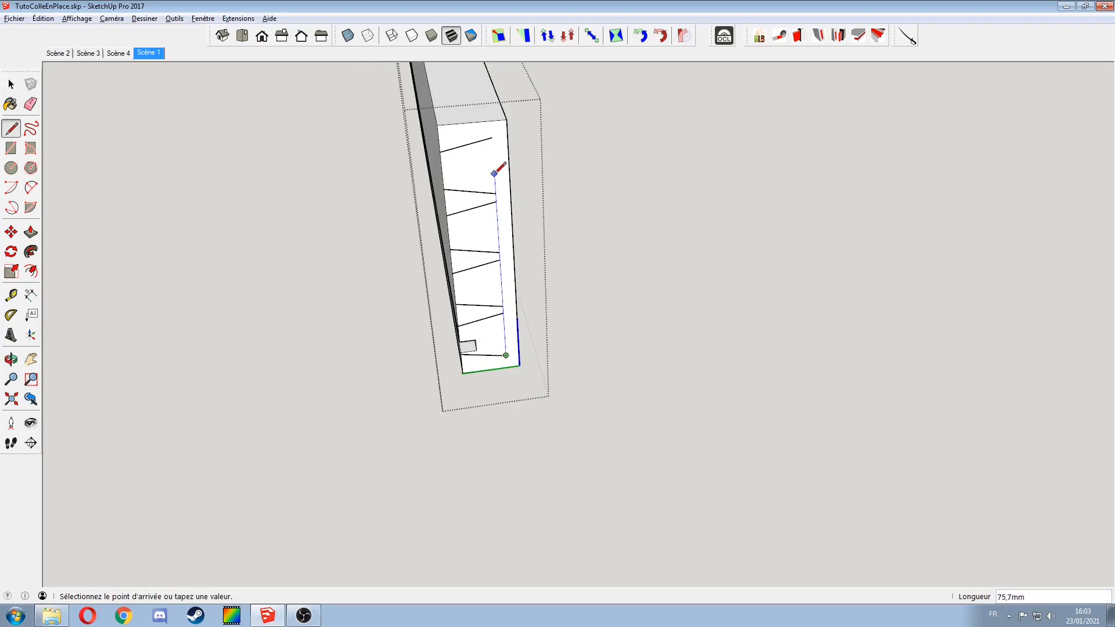
click(492, 138)
Step: Erase the parts of the vertical line between the narrow ends of each pin, leaving four closed socket outlines
scroll(494, 206, up, 3)
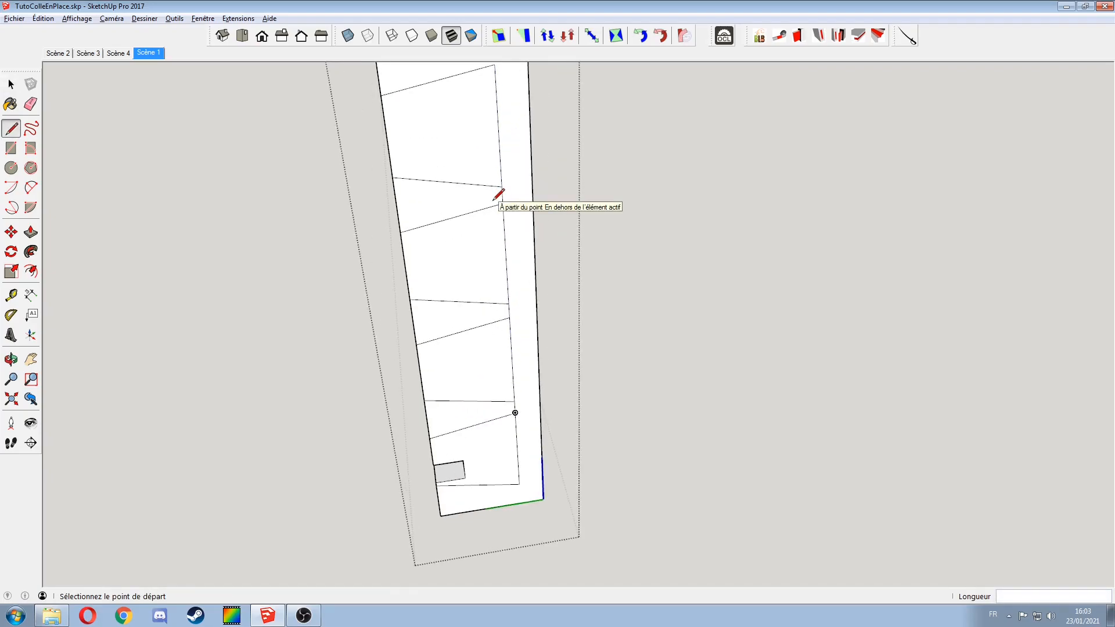
key(e)
mouse_move(498, 198)
mouse_down()
mouse_move(514, 288)
mouse_move(512, 408)
mouse_up()
scroll(494, 302, down, 2)
middle_drag(473, 249, 558, 297)
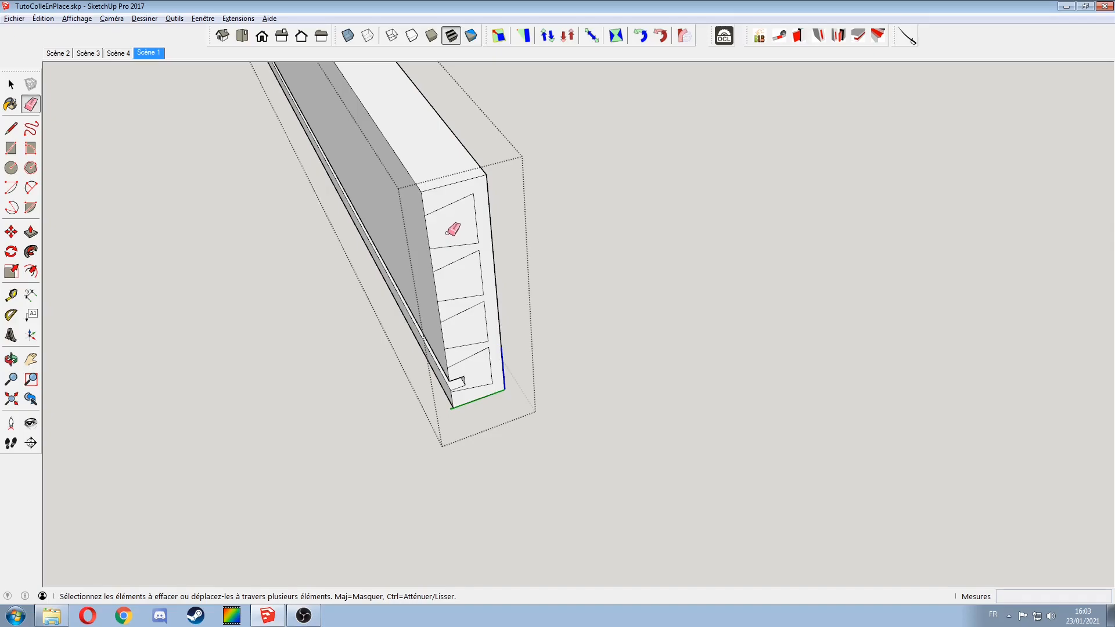
Step: Push the four socket faces 12 mm into the end of the board
key(p)
drag(452, 229, 446, 226)
text(12)
key(Return)
double_click(458, 286)
double_click(463, 331)
double_click(473, 373)
Step: Copy the socketed end face's outline, with its pins and outer edge, onto the opposite end of the board
middle_drag(454, 349, 590, 273)
key(space)
middle_drag(513, 417, 558, 349)
drag(476, 175, 596, 550)
middle_drag(593, 541, 513, 374)
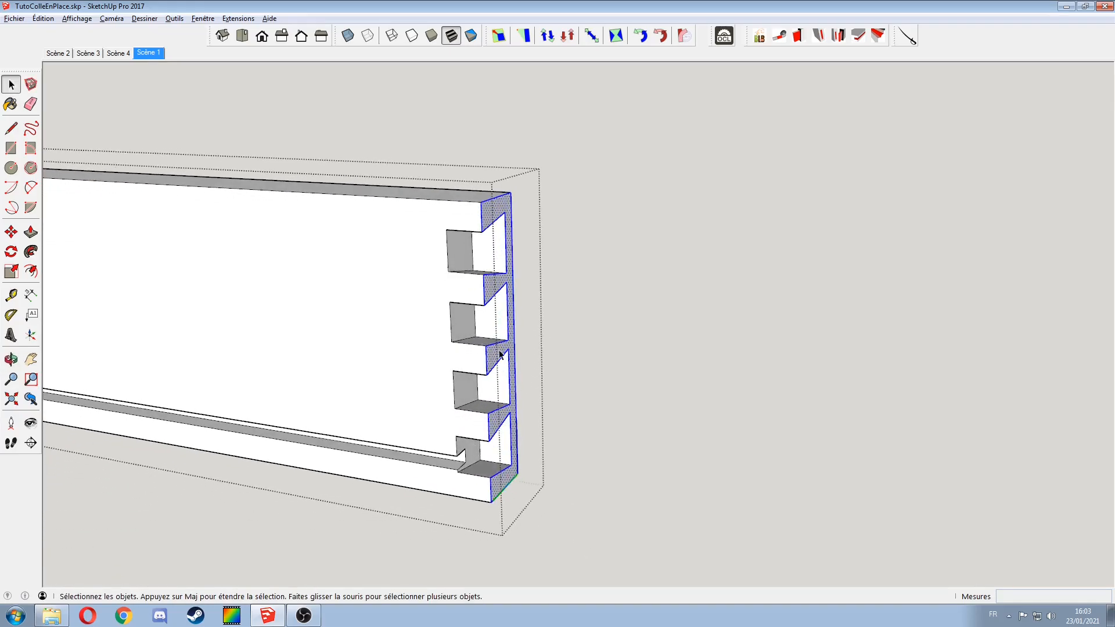
key(m)
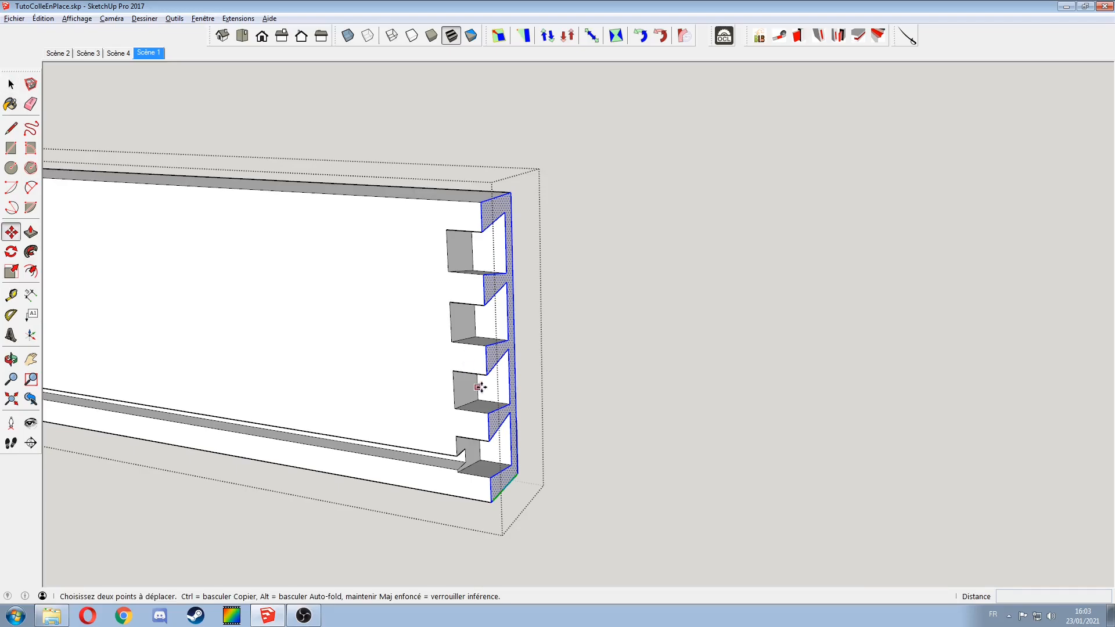
click(491, 504)
middle_drag(442, 401, 482, 396)
click(643, 450)
click(106, 301)
middle_drag(106, 292, 360, 301)
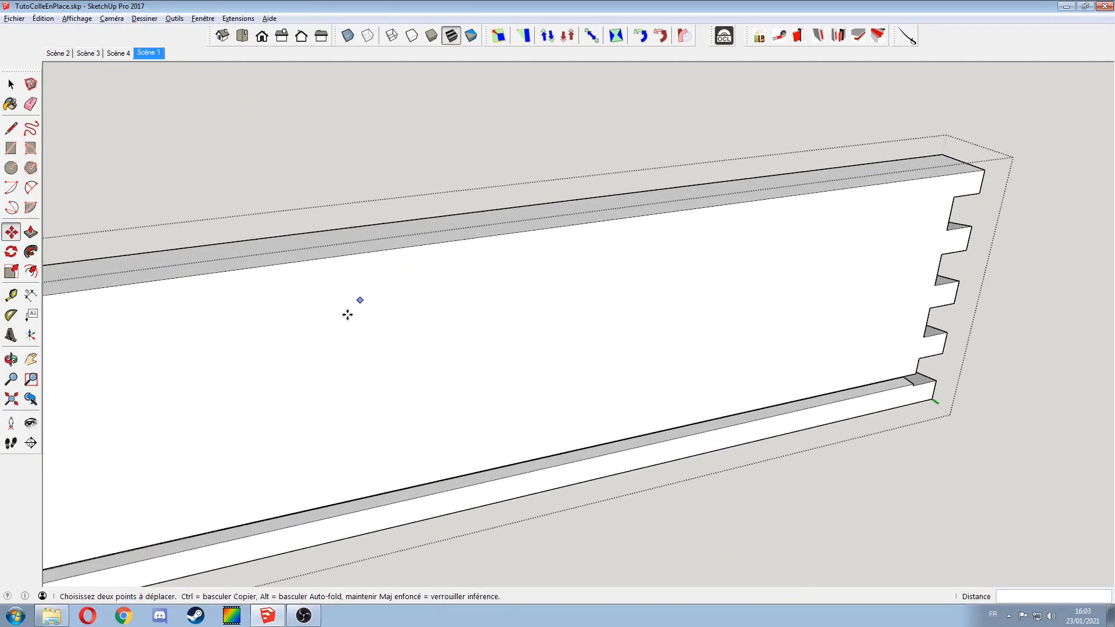
scroll(361, 300, down, 4)
middle_drag(448, 331, 349, 323)
Step: Push the four socket faces on the copied end outline 12 mm into the board, repeating the previous push distance
key(m)
scroll(378, 255, up, 3)
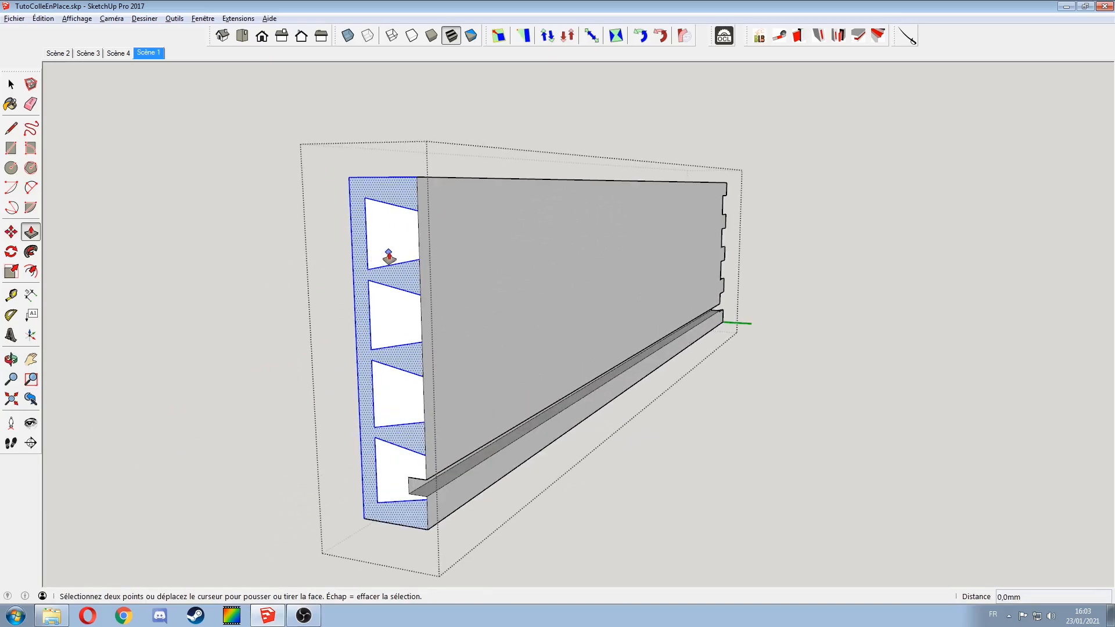
key(space)
click(398, 246)
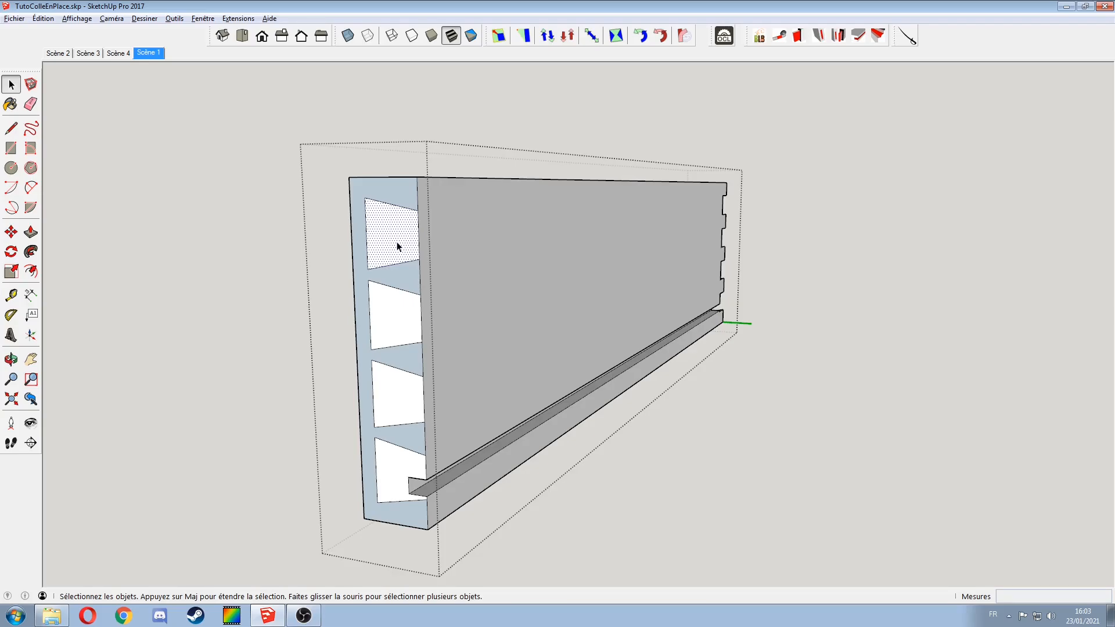
key(p)
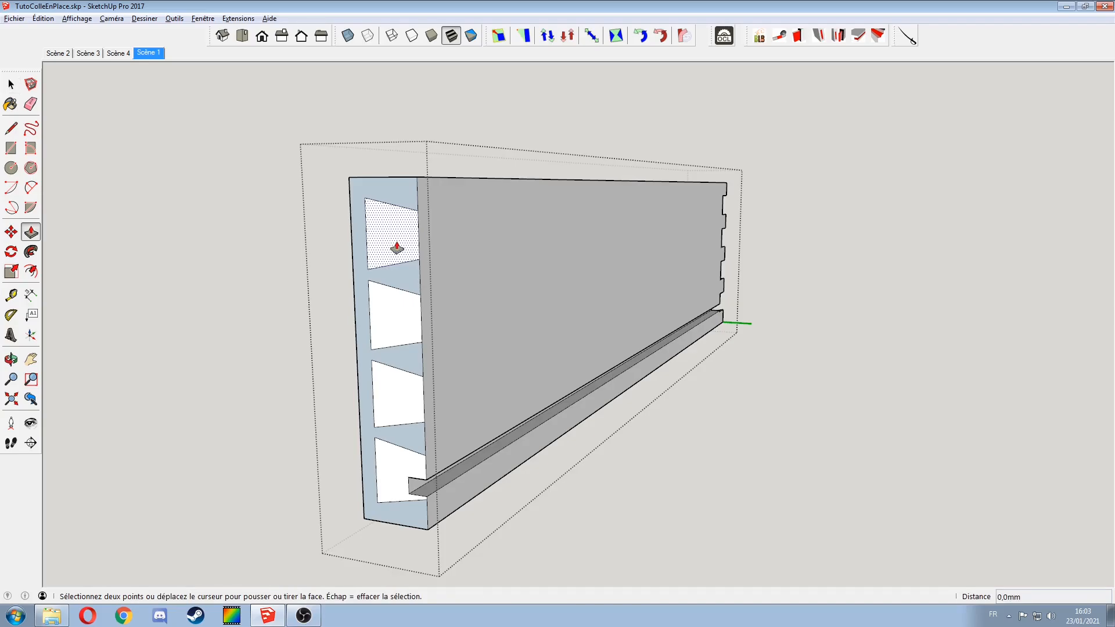
double_click(397, 248)
double_click(404, 323)
double_click(398, 398)
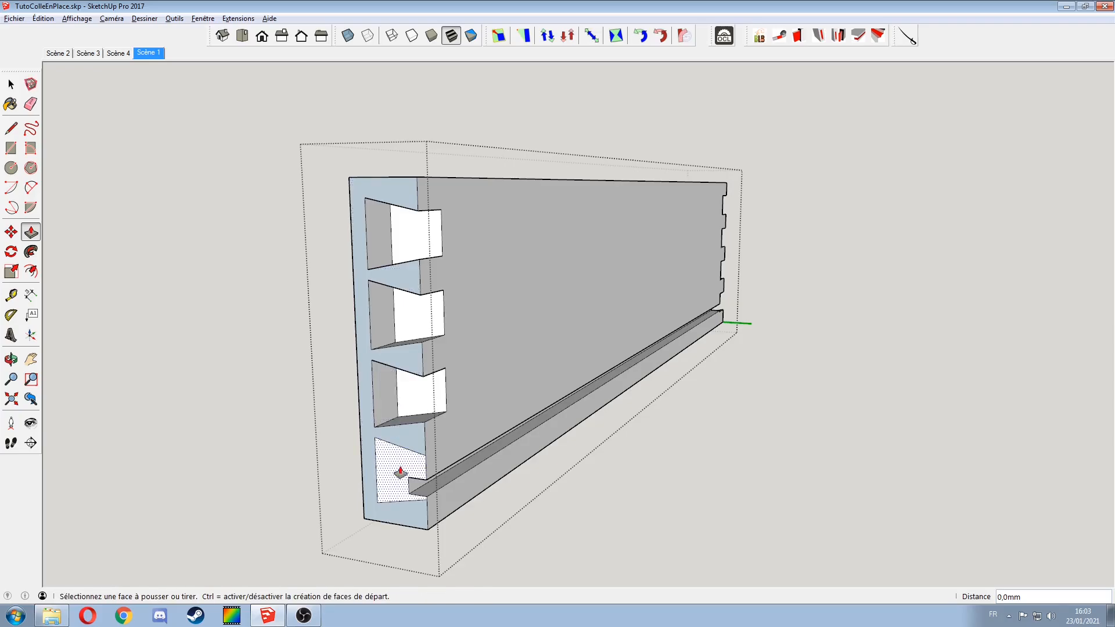
double_click(400, 469)
Step: Reverse the remaining end face around the new sockets and close the board for editing
key(space)
click(408, 448)
right_click(409, 450)
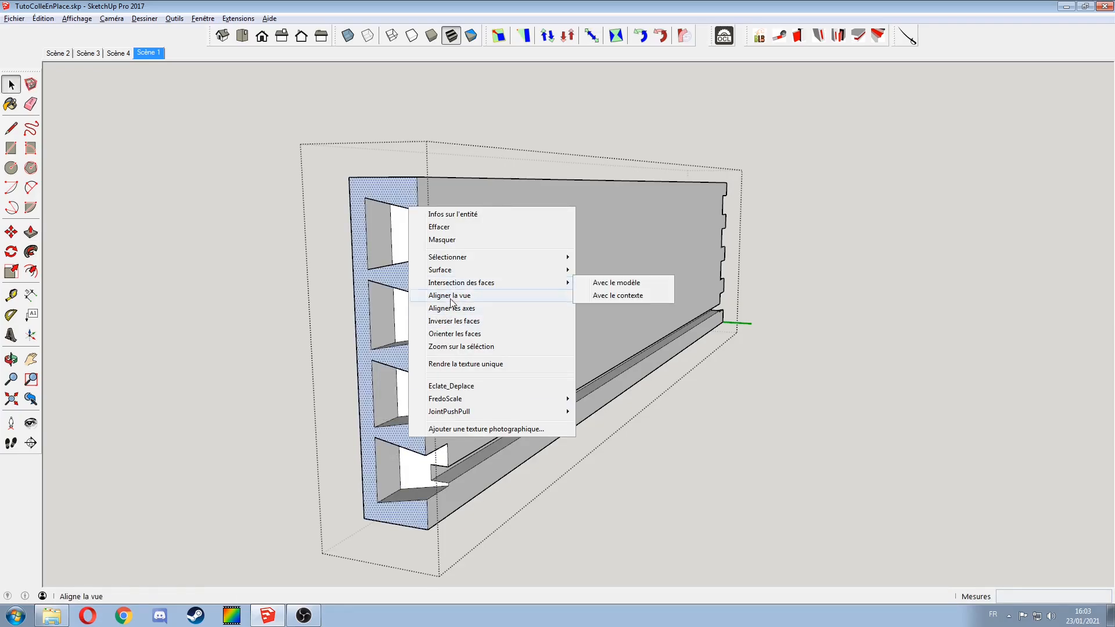
click(456, 321)
click(269, 288)
Step: Open the adjoining board for editing and paste the sloped dovetail lines in place at the end of its face
middle_drag(456, 312, 514, 485)
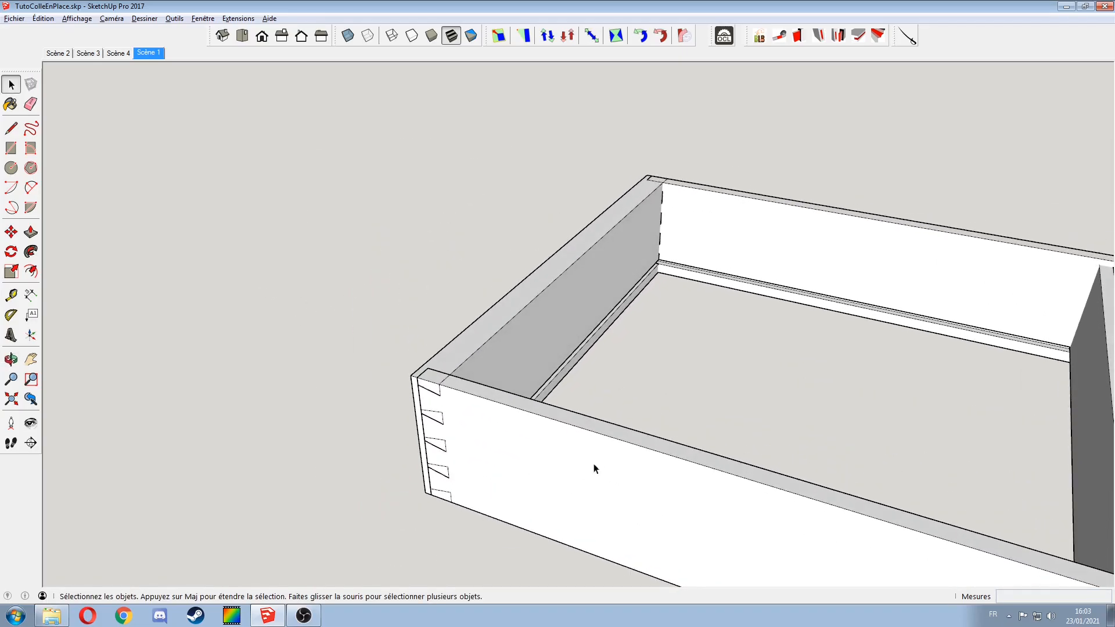
middle_drag(667, 424, 291, 312)
double_click(670, 379)
middle_drag(703, 399, 487, 315)
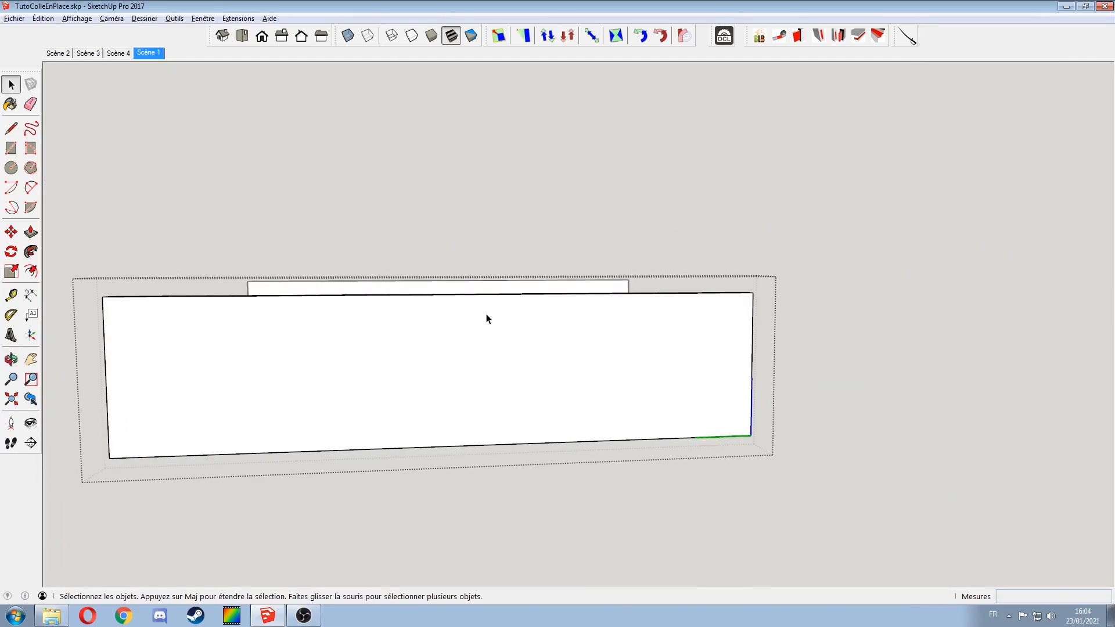
scroll(732, 327, up, 2)
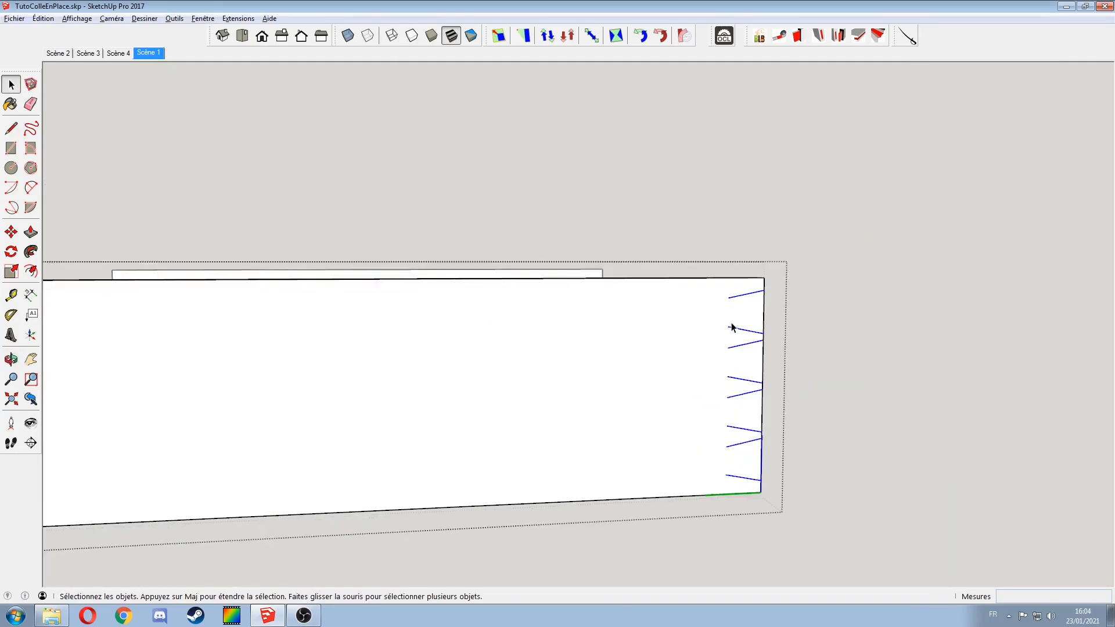
Step: Draw a vertical line through the inner ends of the pasted sloped lines, spanning the board's full height
key(l)
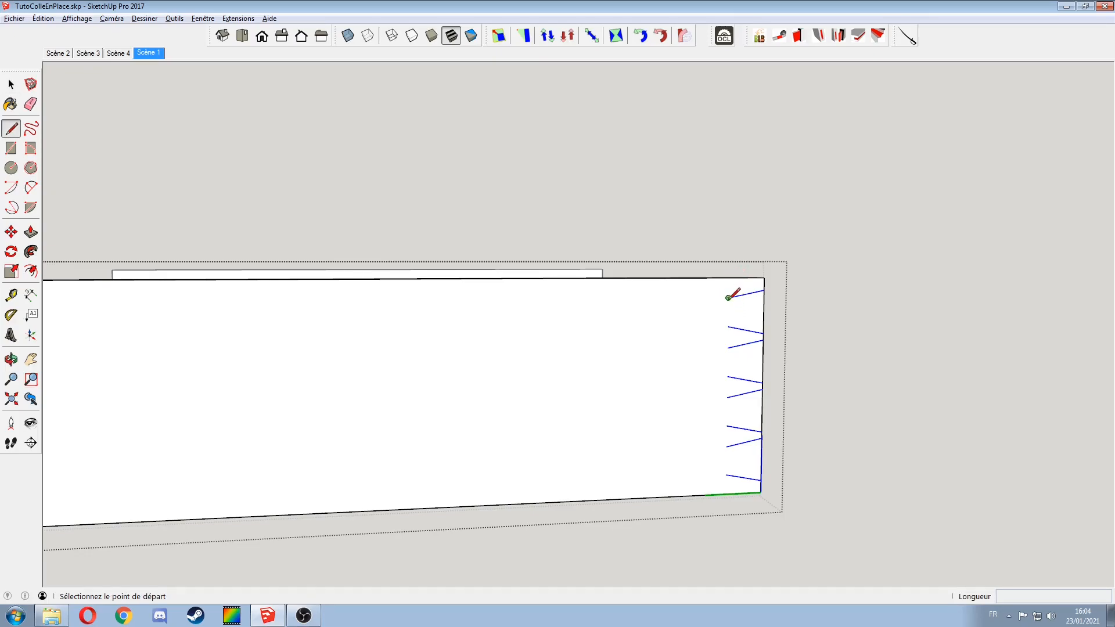
click(728, 298)
click(726, 493)
click(728, 298)
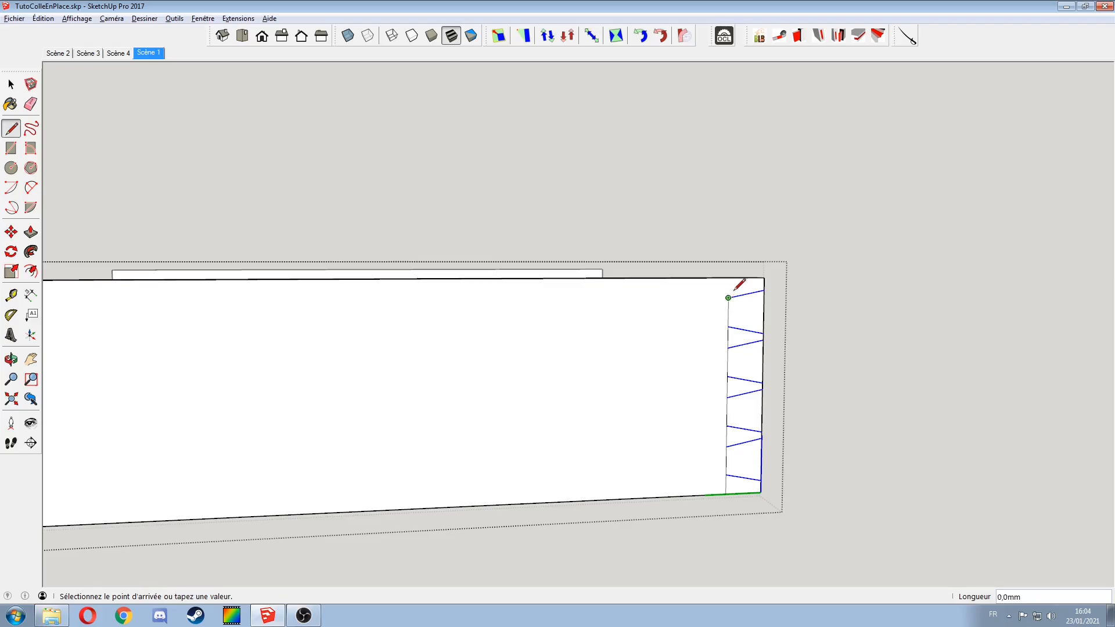
key(Escape)
Step: Erase the parts of the vertical line that cross the tails, leaving only the waste outlines closed
middle_drag(752, 294, 597, 414)
scroll(591, 420, up, 2)
key(e)
drag(604, 420, 625, 432)
drag(609, 482, 629, 486)
Step: Push the five waste faces between and beside the tails 12 mm through the board's thickness
mouse_move(601, 478)
middle_down()
mouse_move(593, 453)
mouse_move(610, 404)
mouse_move(575, 381)
middle_up()
key(p)
double_click(630, 276)
double_click(636, 340)
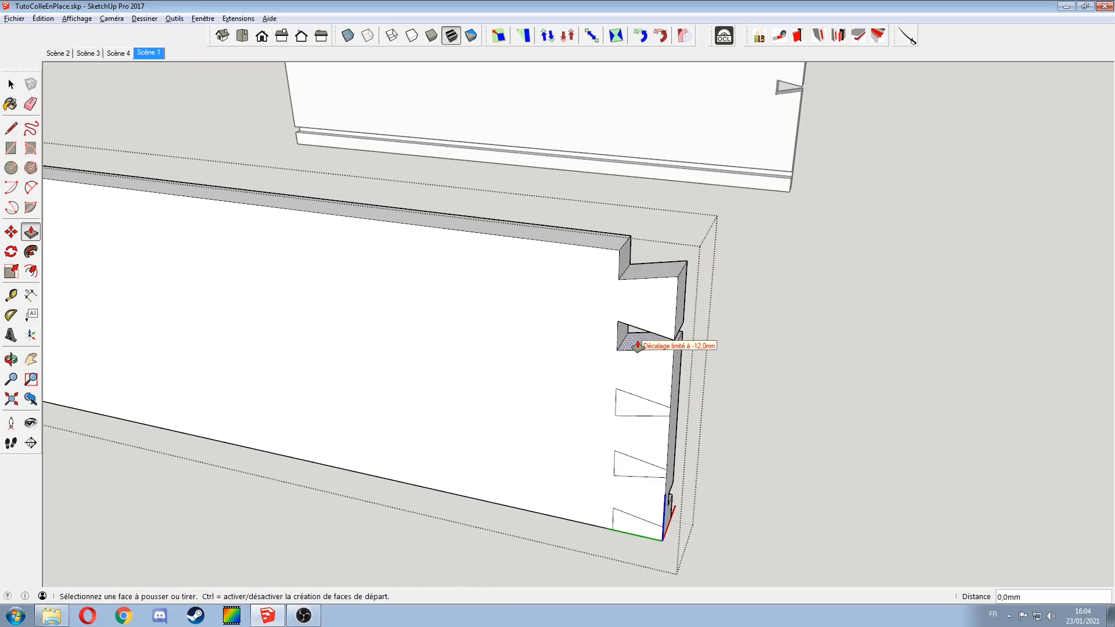
double_click(626, 405)
double_click(626, 465)
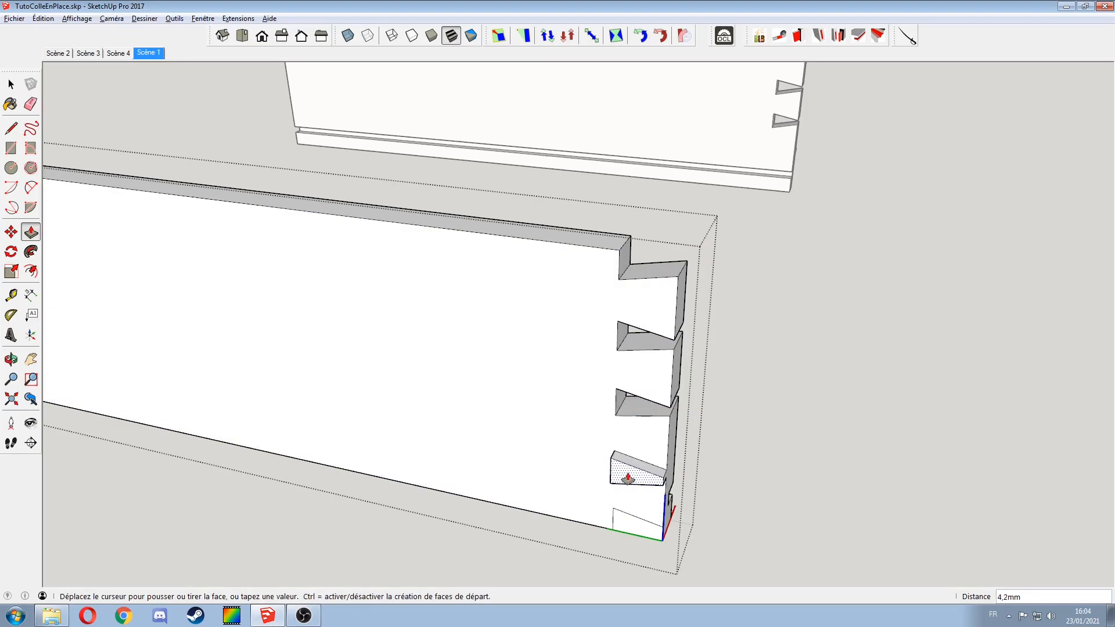
double_click(636, 522)
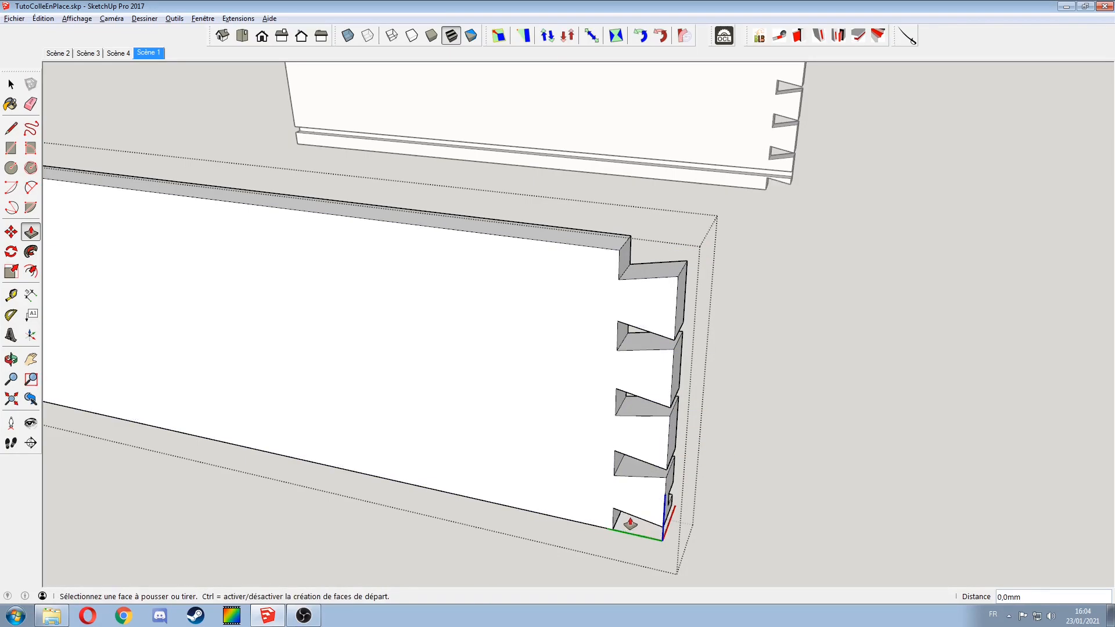
Step: Place a horizontal guide 5 mm below the upper edge of the narrow rectangle drawn on the drawer side
middle_drag(731, 476, 735, 400)
scroll(735, 401, down, 10)
shift+middle_drag(490, 346, 812, 343)
scroll(552, 319, down, 3)
middle_drag(525, 326, 635, 354)
scroll(613, 344, up, 6)
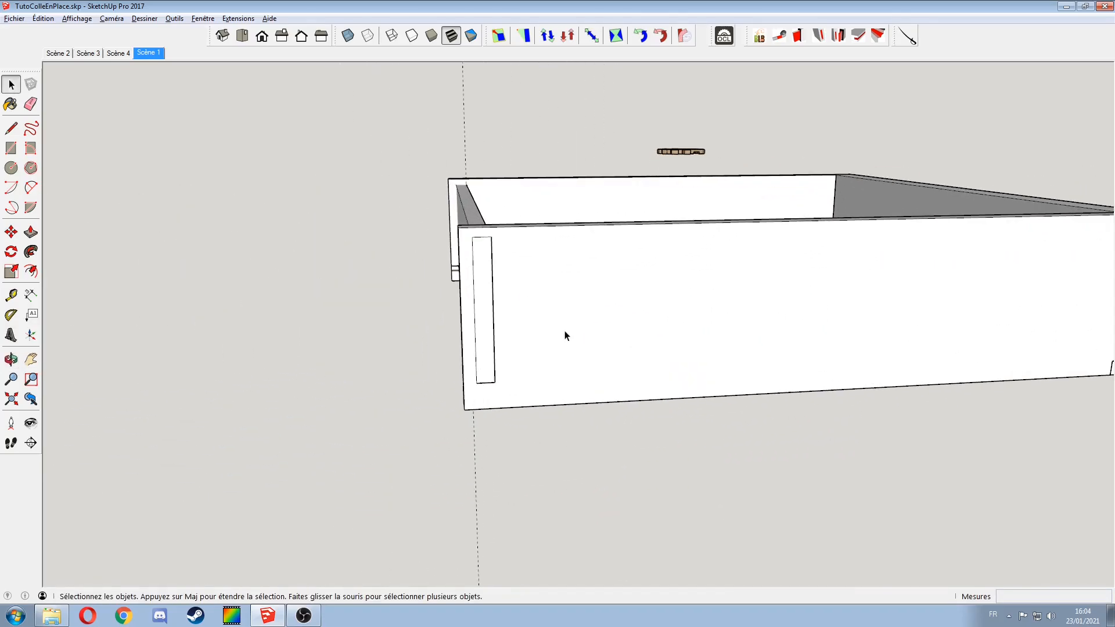
scroll(496, 366, up, 5)
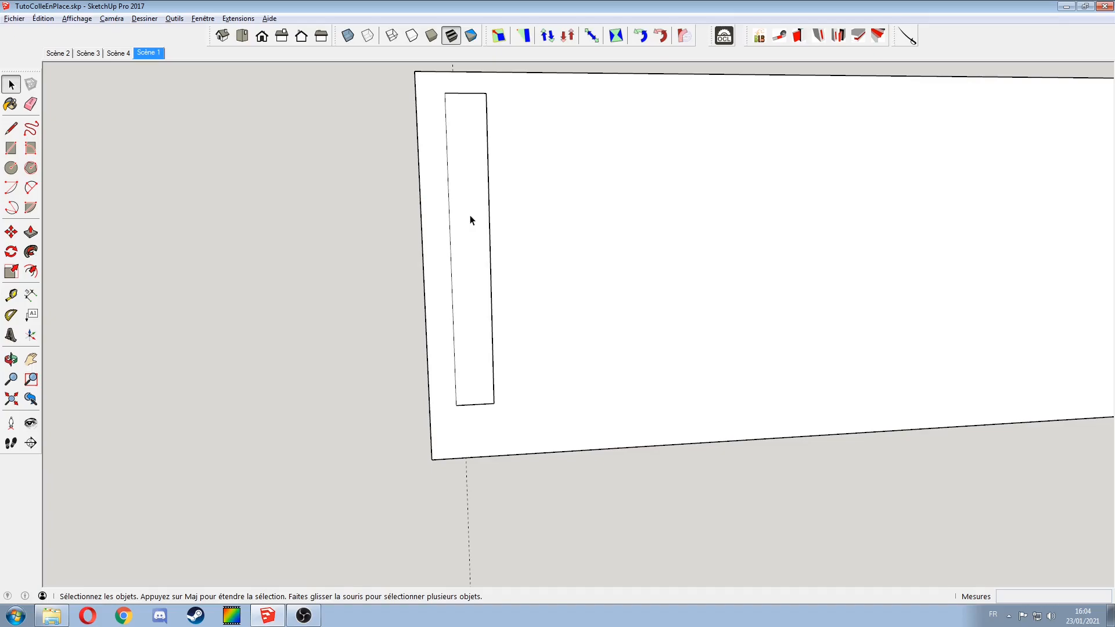
key(t)
click(469, 94)
click(466, 112)
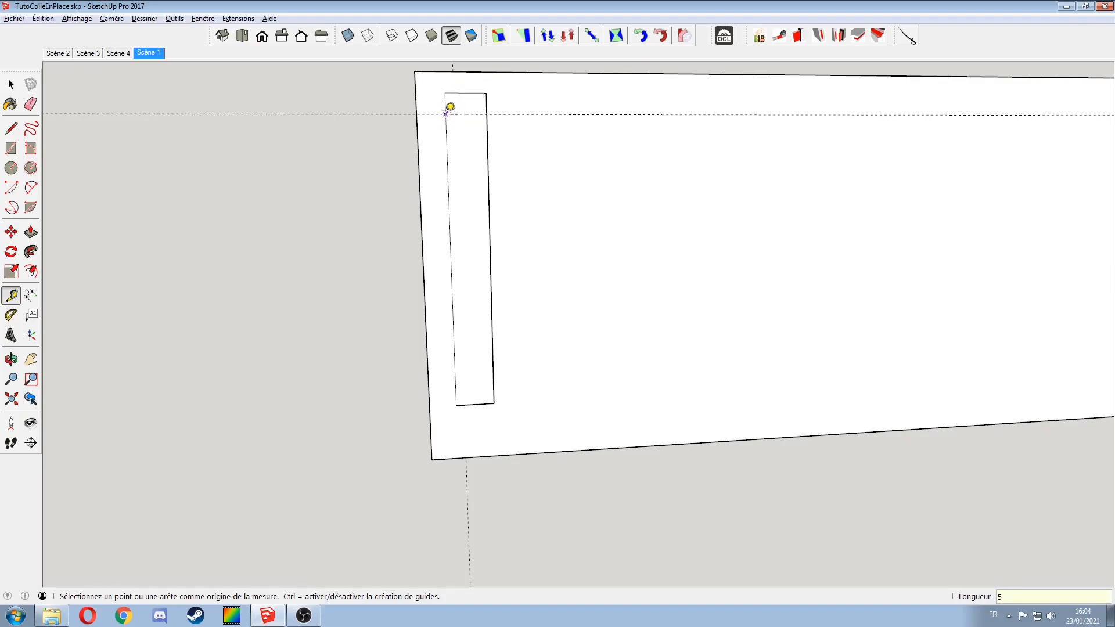
Step: Draw a 17 mm line along the guide from the board's end to the rectangle's far edge, and extend the rectangle's lower edge to the board's end
key(l)
click(417, 113)
click(487, 114)
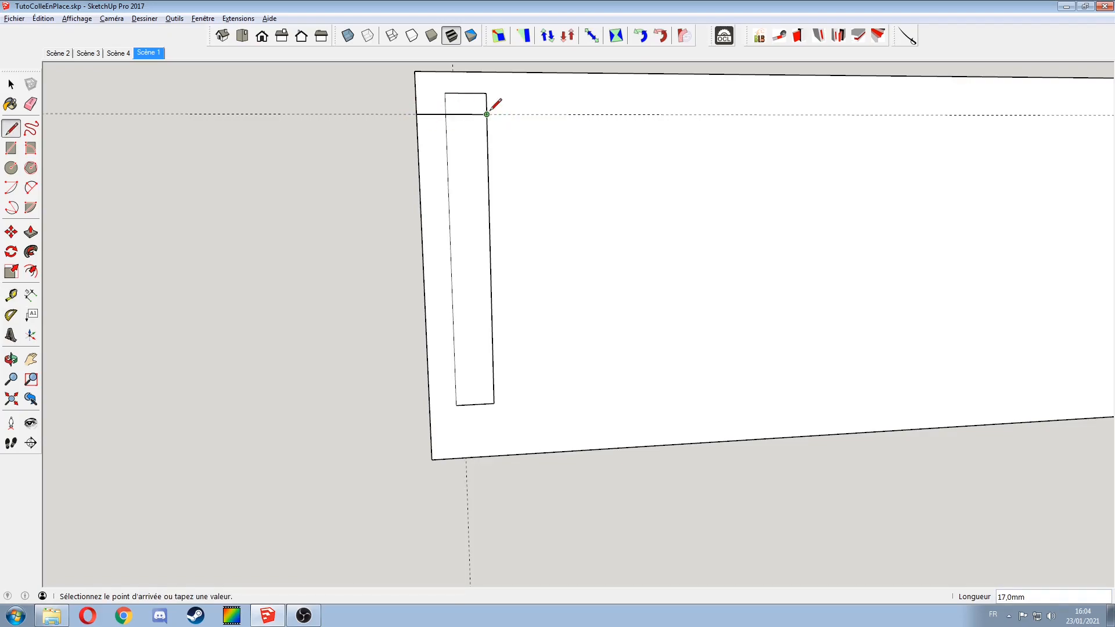
key(space)
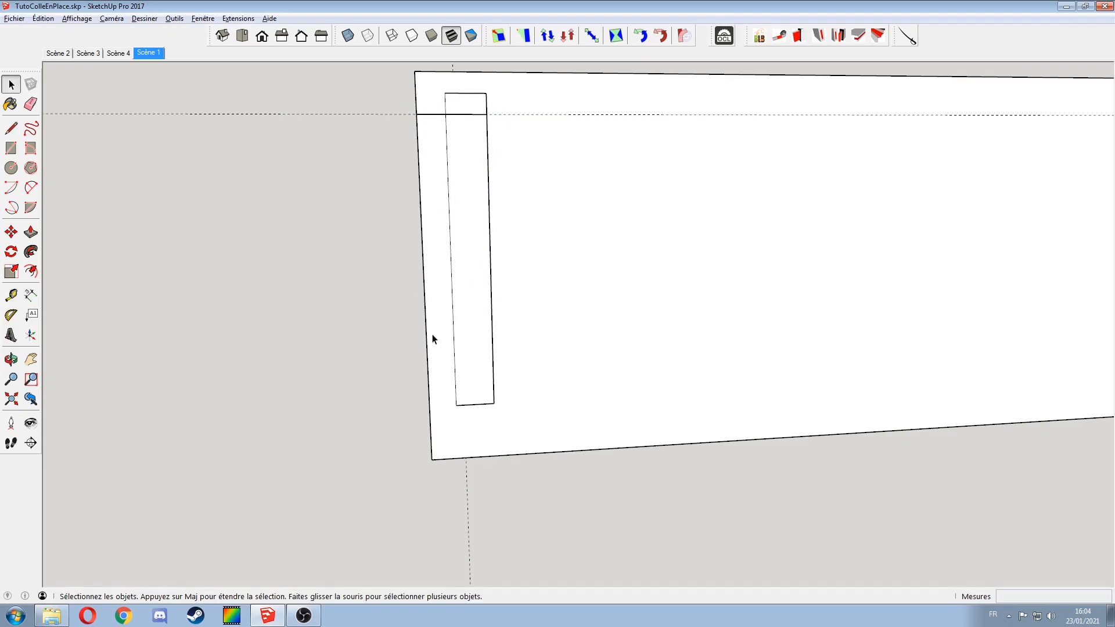
key(l)
click(494, 404)
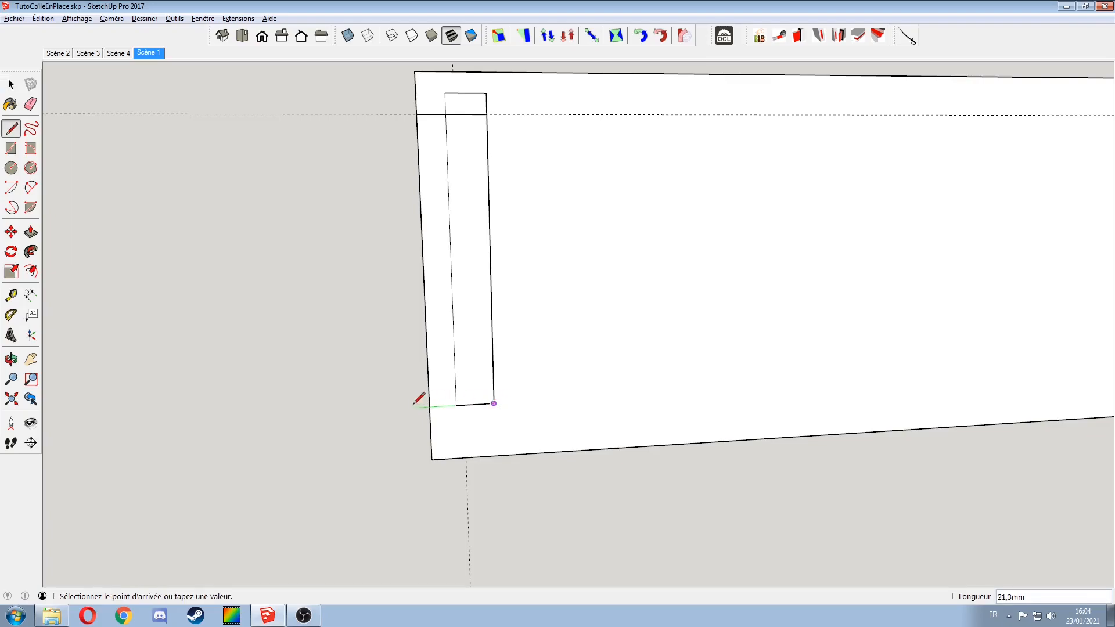
click(429, 407)
key(space)
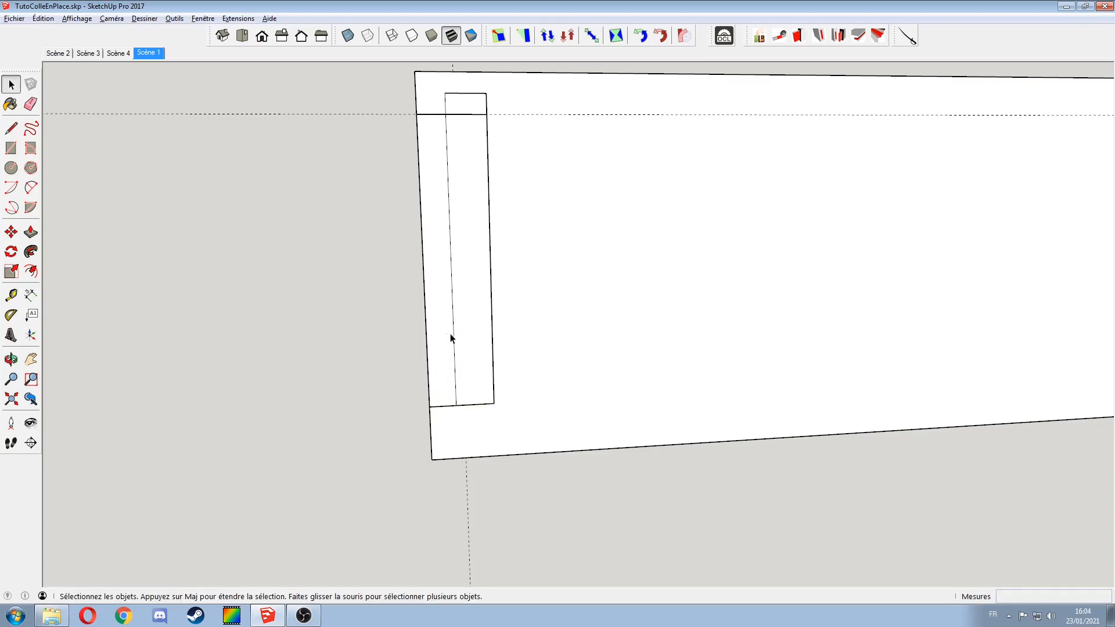
Step: Copy the horizontal line on the guide 3 mm downward
click(425, 116)
key(m)
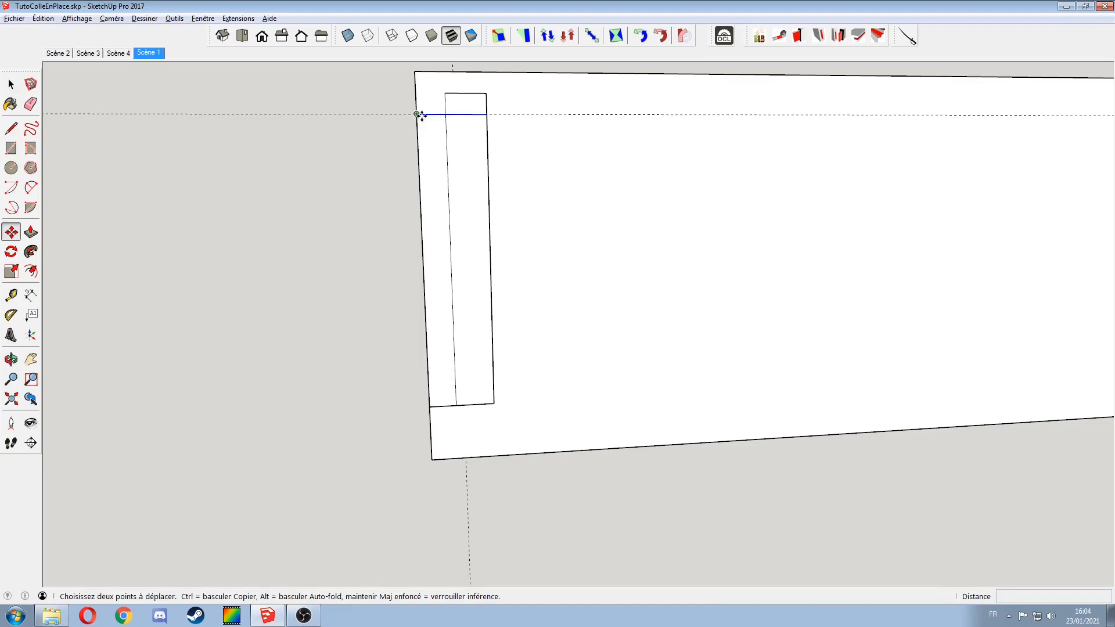
click(418, 115)
key(ctrl)
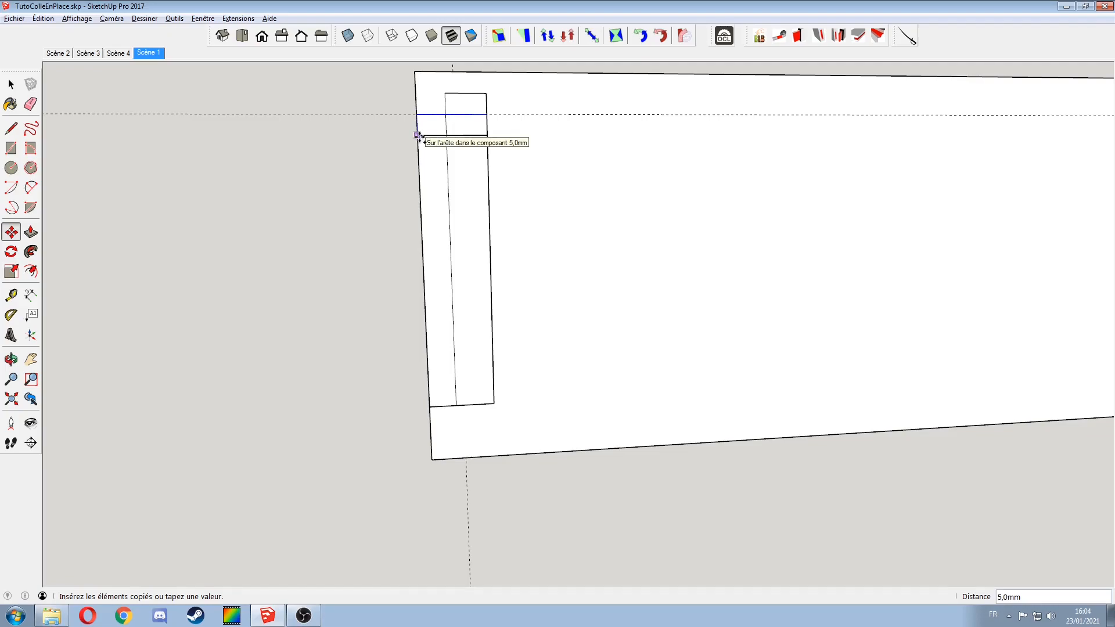
click(417, 135)
text(3)
key(Return)
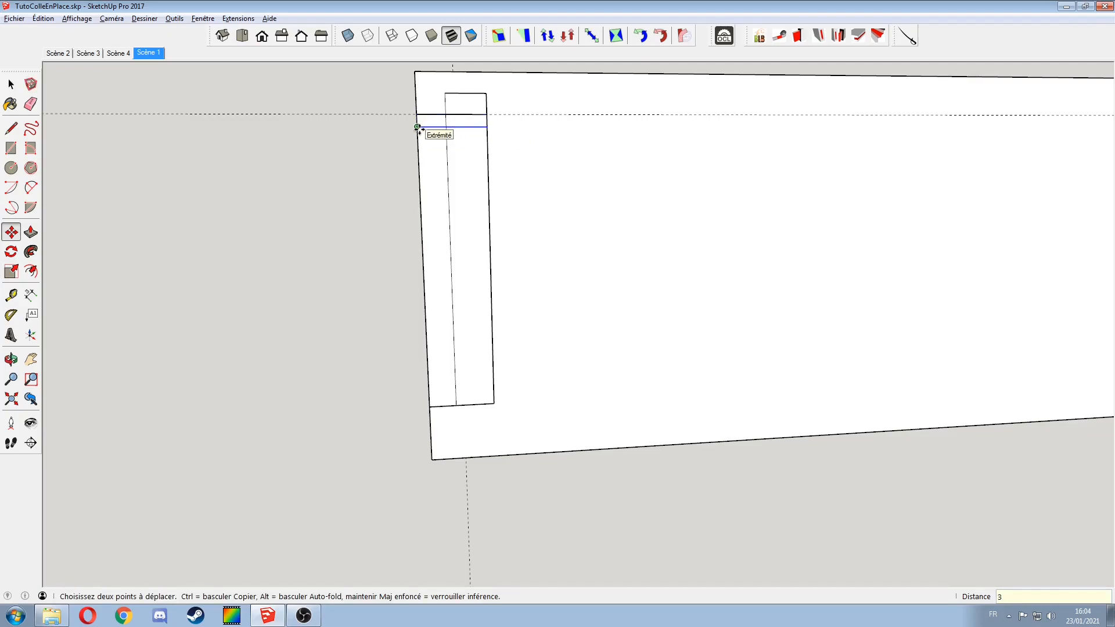
middle_drag(560, 209, 577, 236)
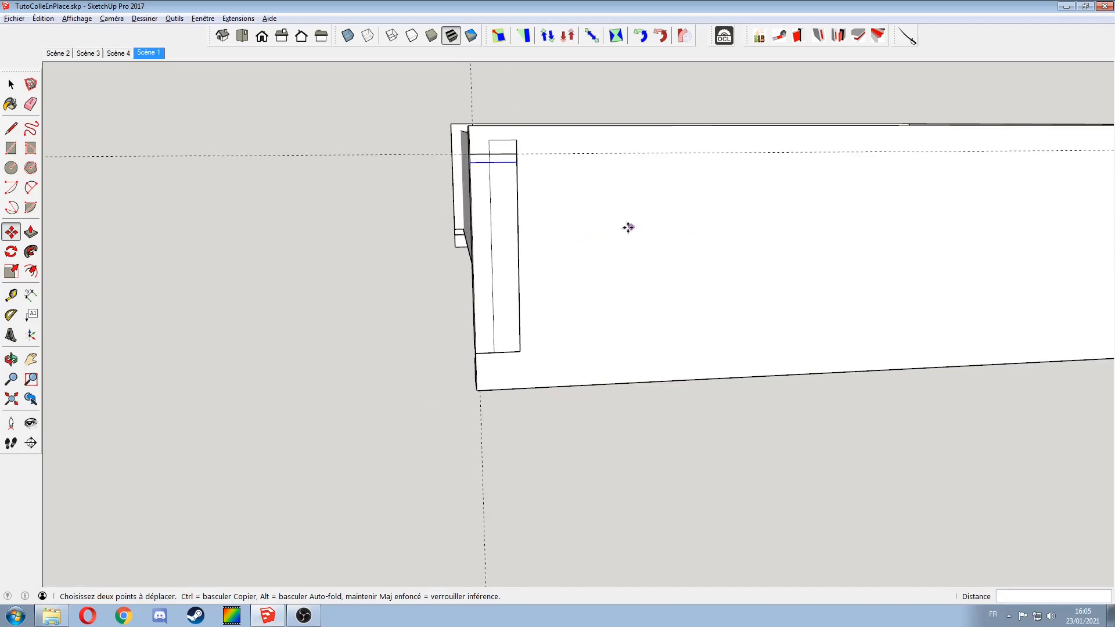
scroll(690, 219, down, 2)
shift+middle_drag(690, 220, 216, 203)
key(space)
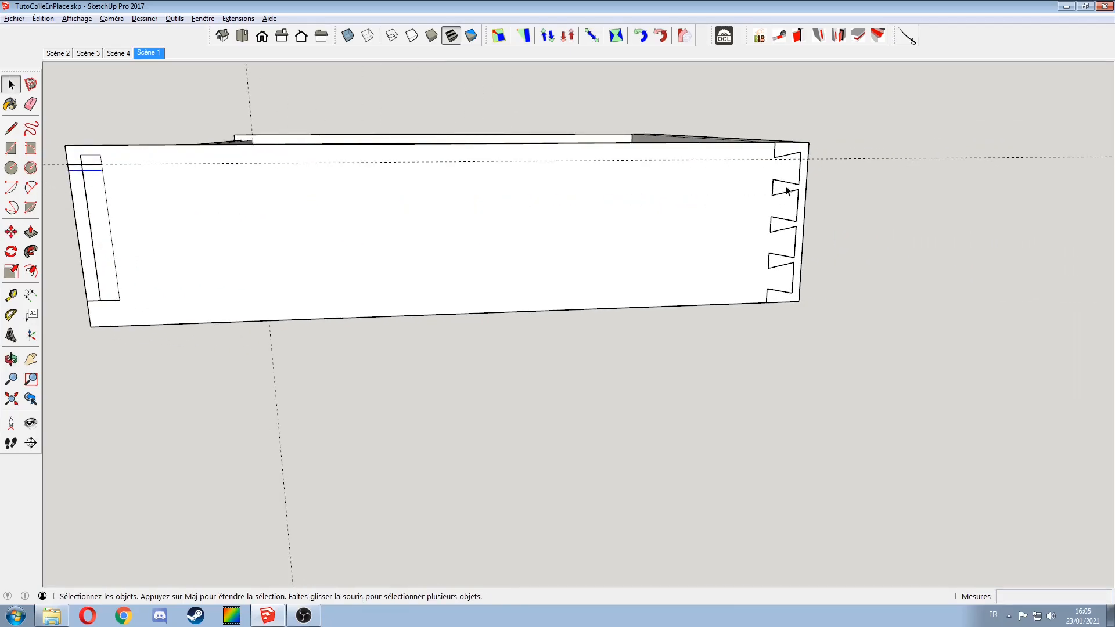
key(l)
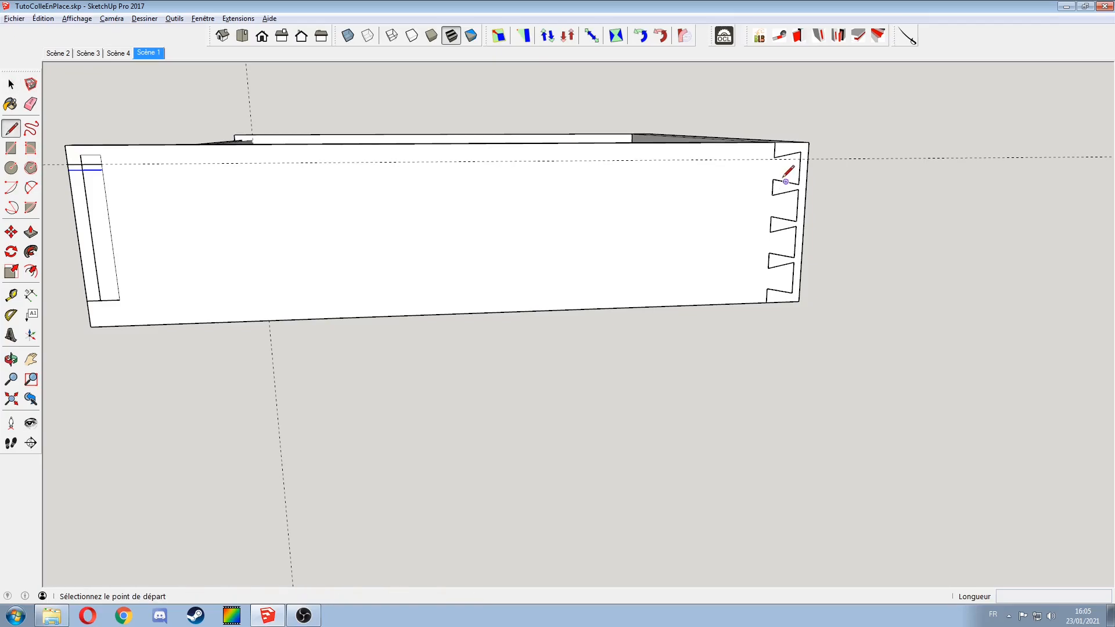
click(773, 179)
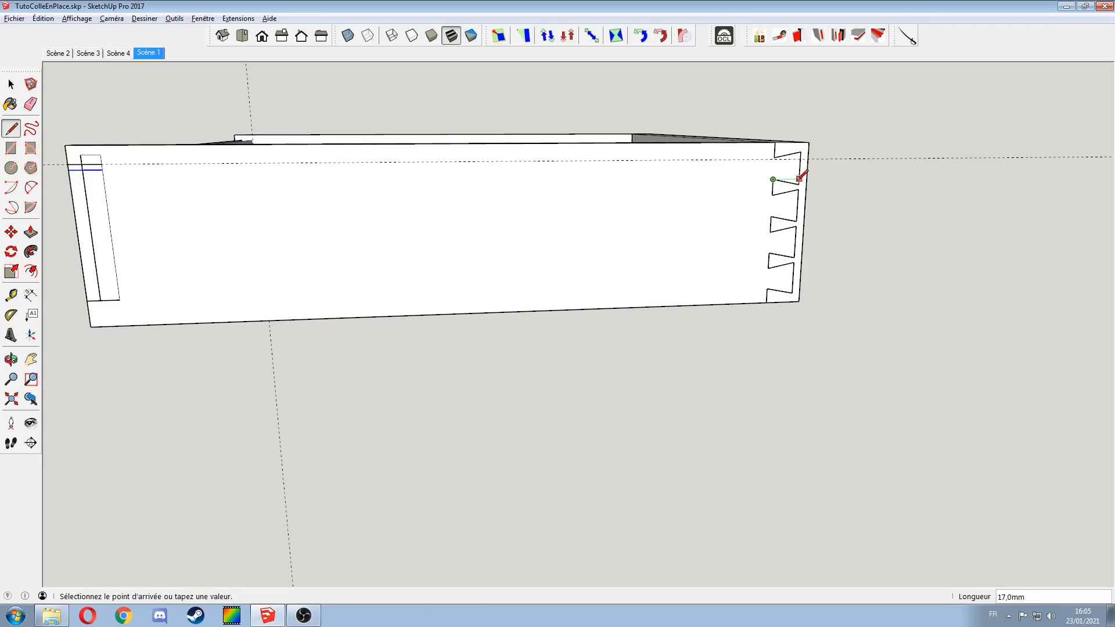
click(799, 179)
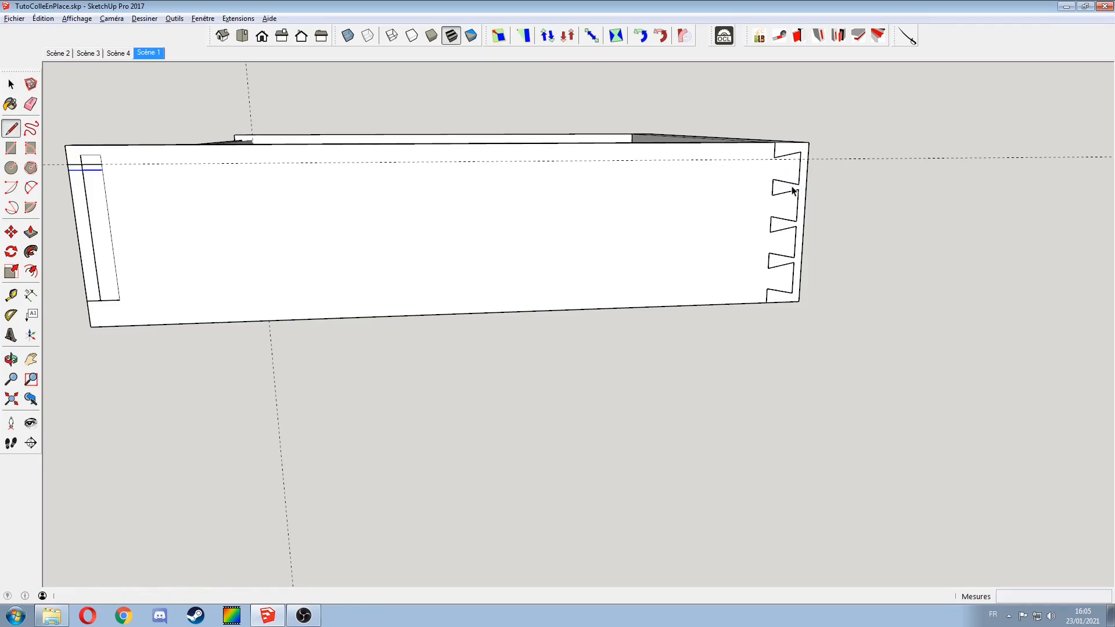
Step: Copy a sloped tail edge from the finished dovetails to the outer end of the lower horizontal line
key(space)
click(791, 184)
key(m)
click(773, 180)
middle_drag(468, 207, 533, 221)
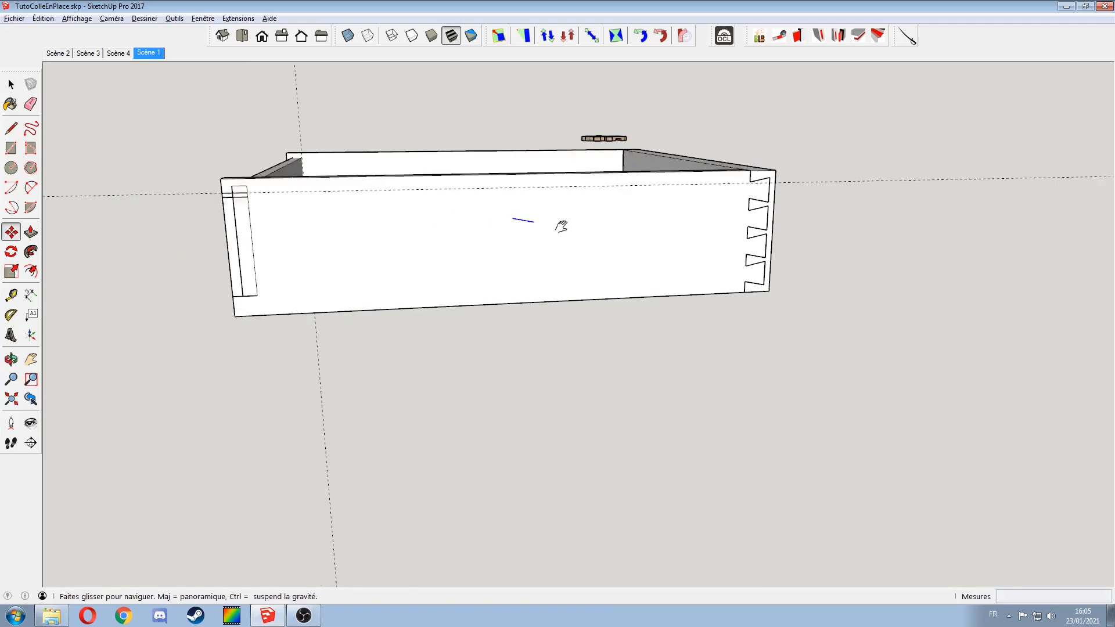
scroll(399, 214, up, 5)
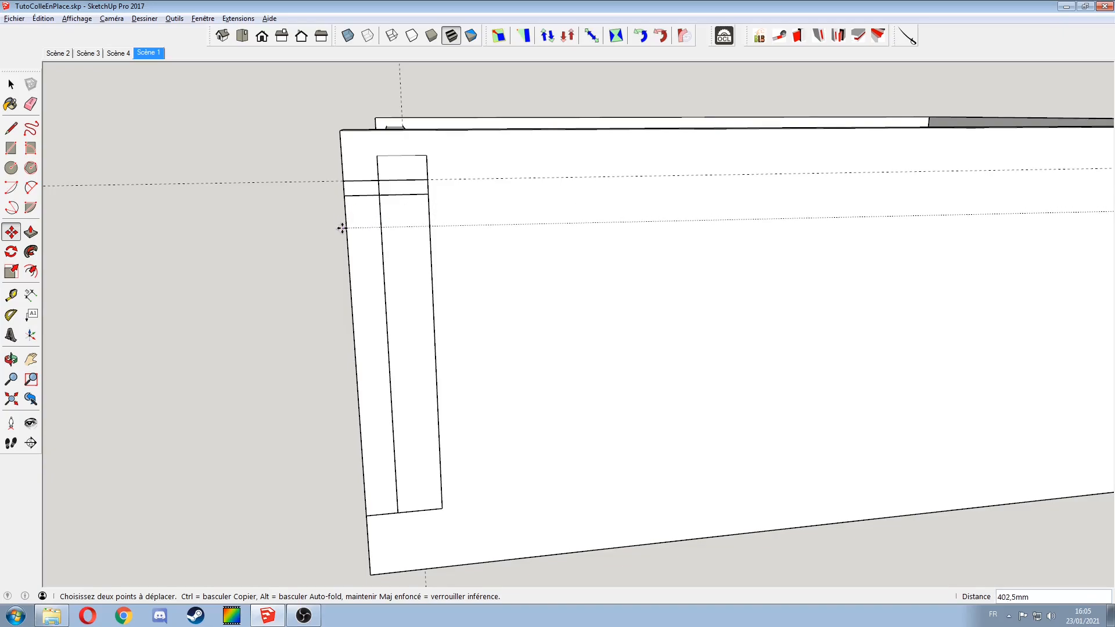
click(400, 203)
Step: Erase the lower horizontal line above the copied sloped edge
key(space)
key(e)
click(410, 195)
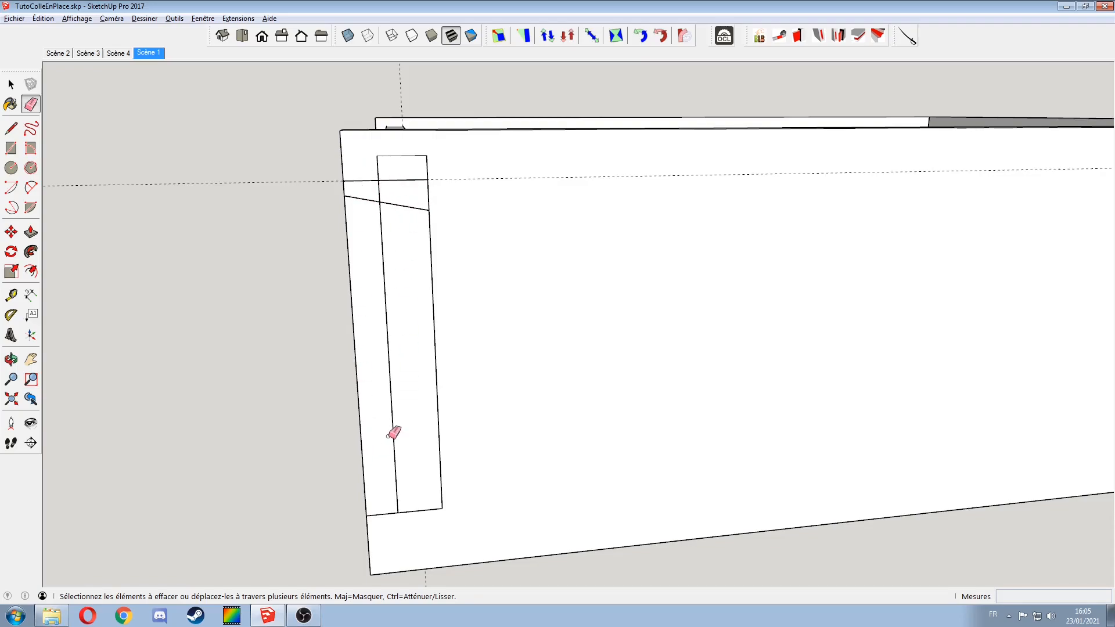
Step: Copy the sloped edge 3 mm up to the outer end of the horizontal line on the guide
key(space)
click(366, 201)
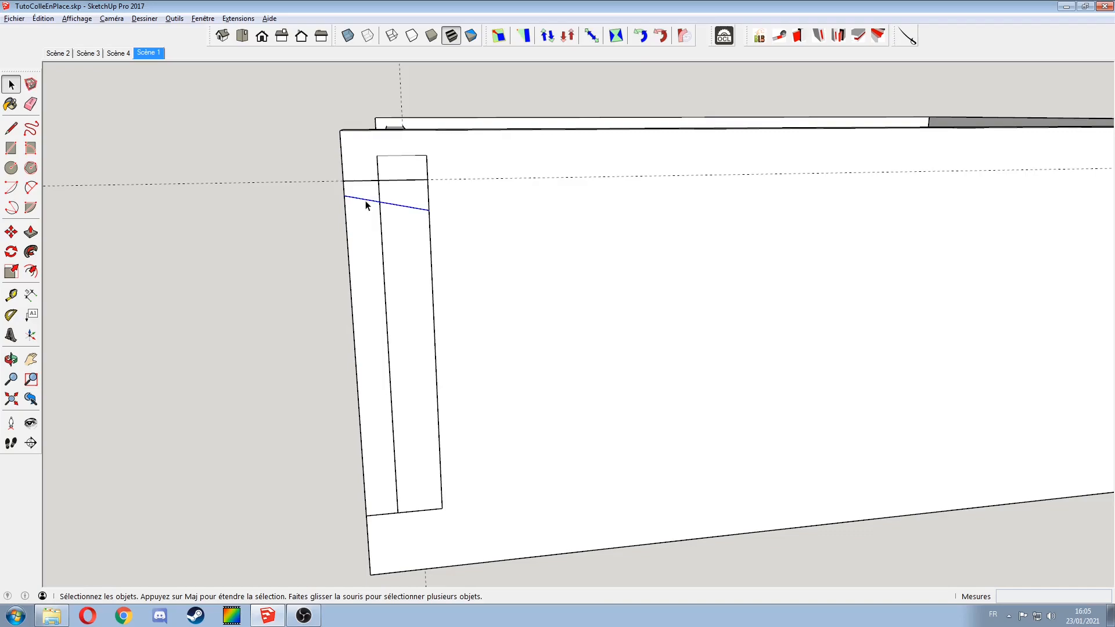
key(m)
key(ctrl)
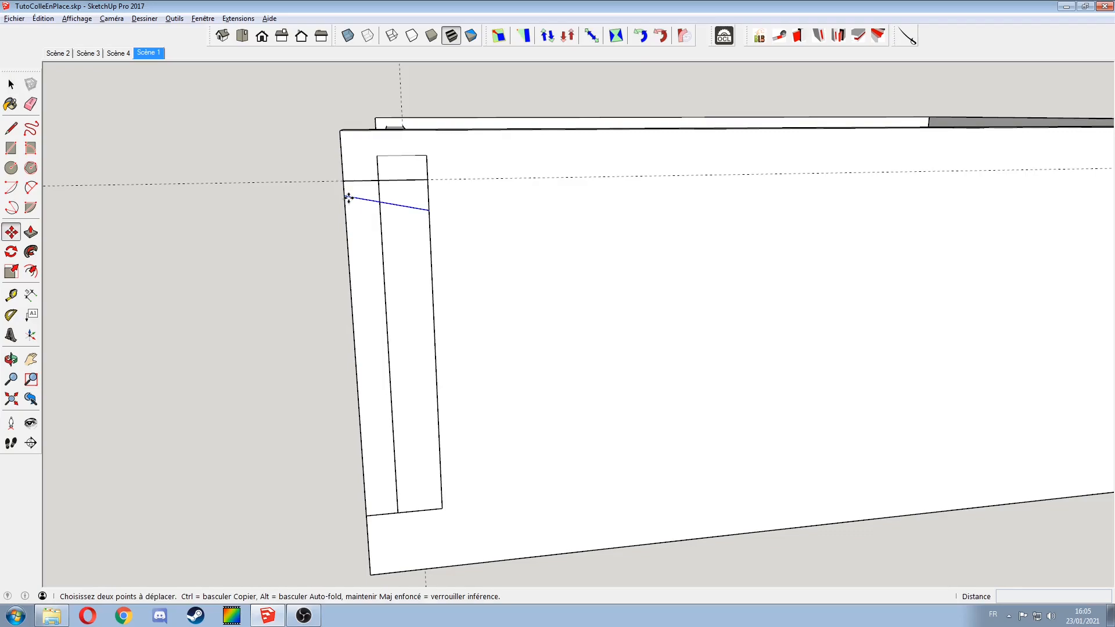
click(345, 196)
click(344, 180)
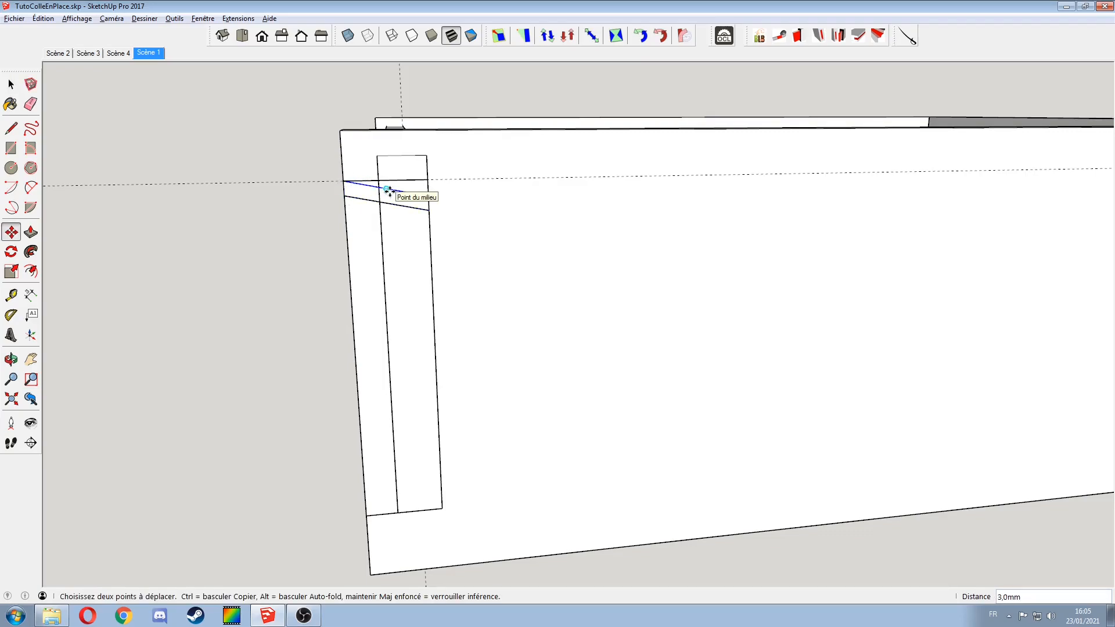
Step: Mirror the copied sloped edge along the red axis with the Scale tool so the pair diverges like a dovetail
key(s)
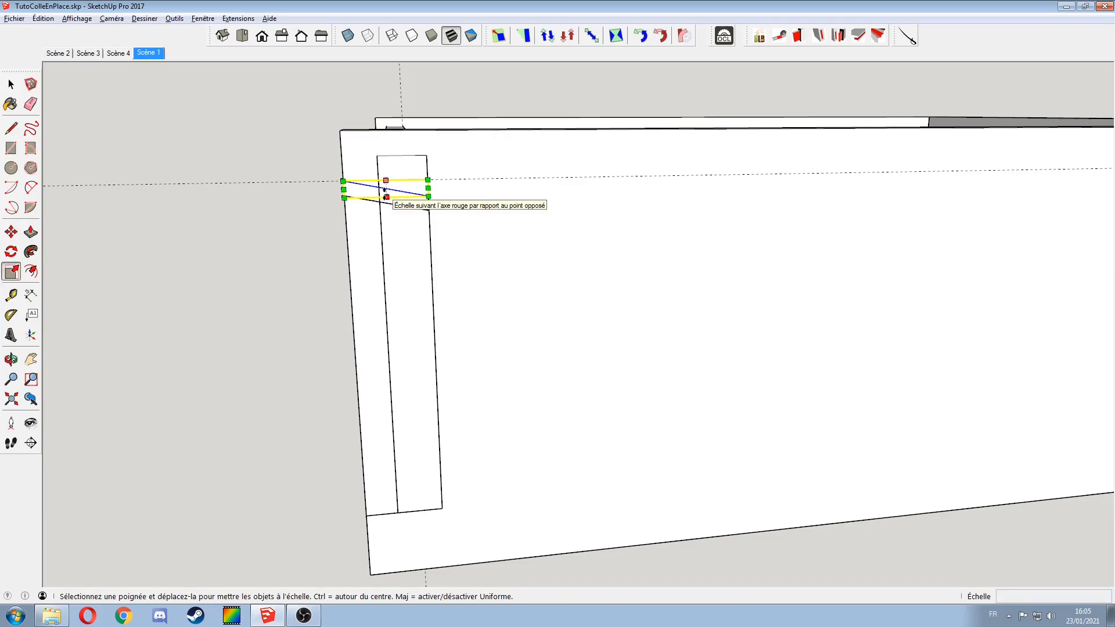
click(386, 200)
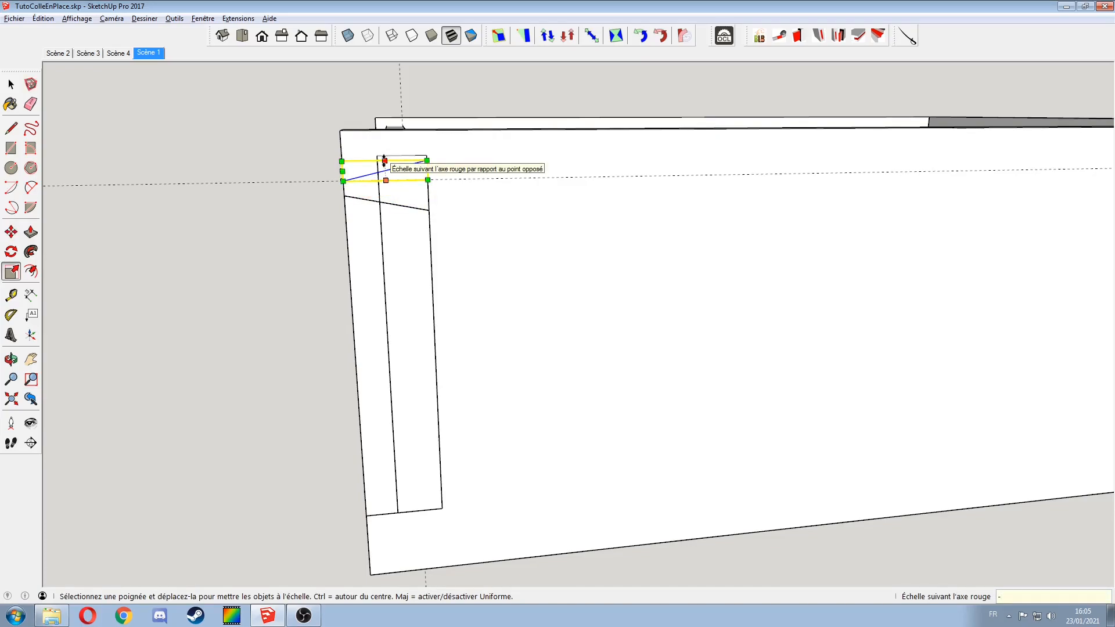
key(space)
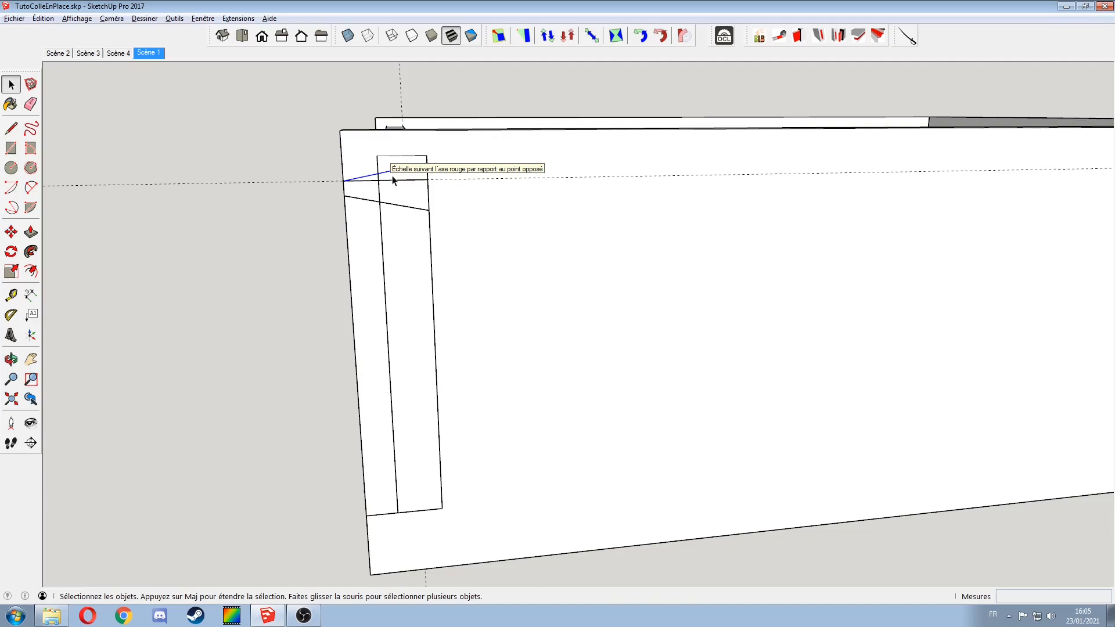
Step: Copy the pair of sloped edges down to the outer end of the lowest horizontal line and divide the spacing with /3
click(361, 198)
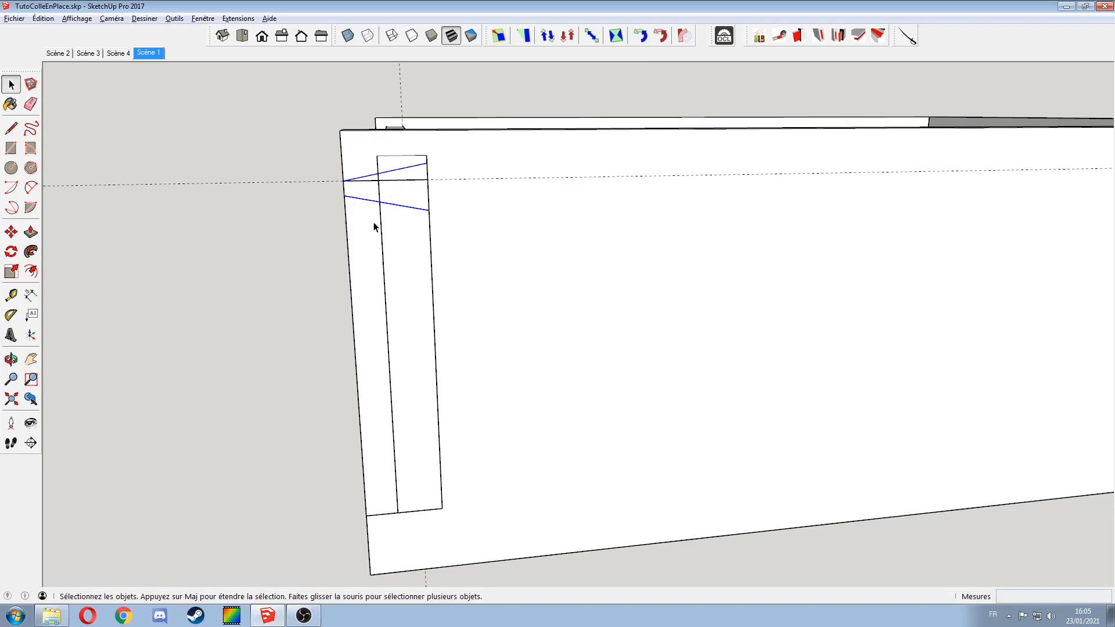
key(m)
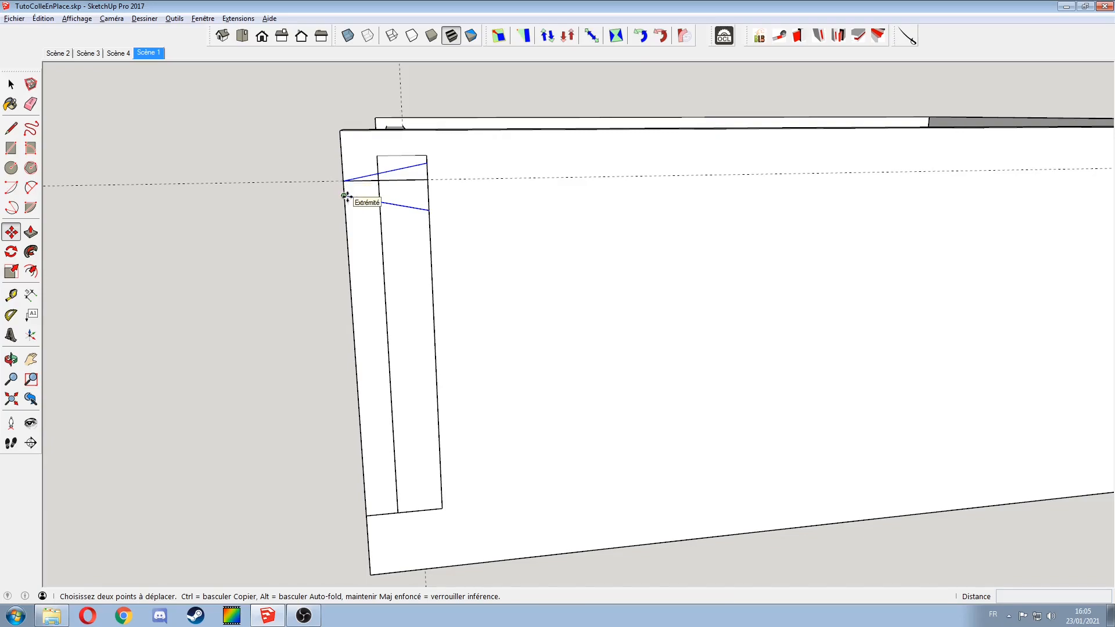
click(344, 196)
key(ctrl)
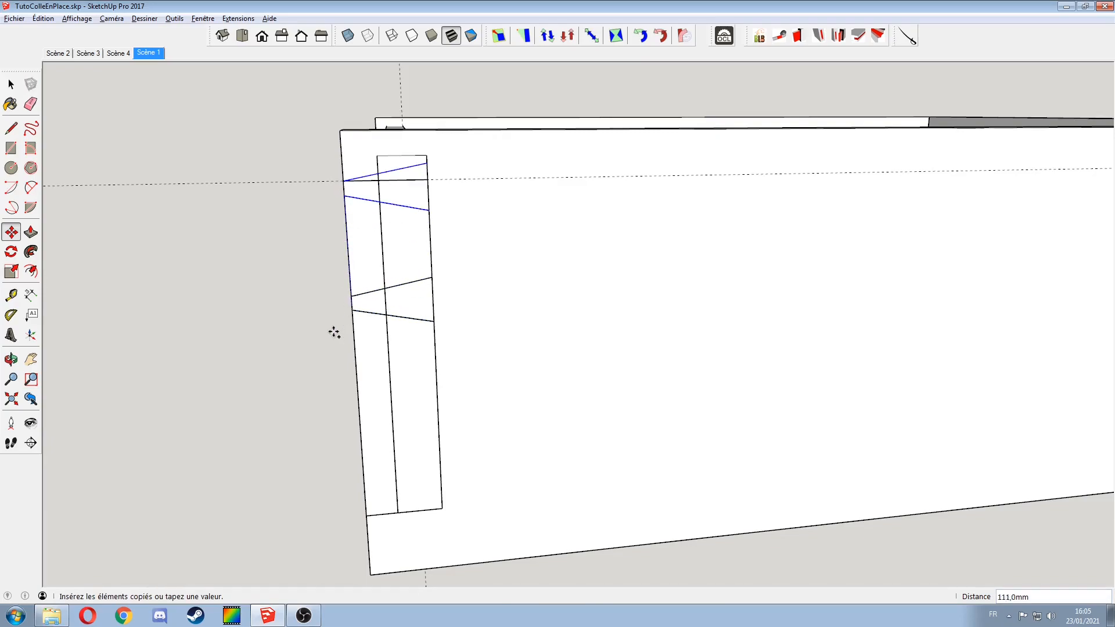
click(366, 516)
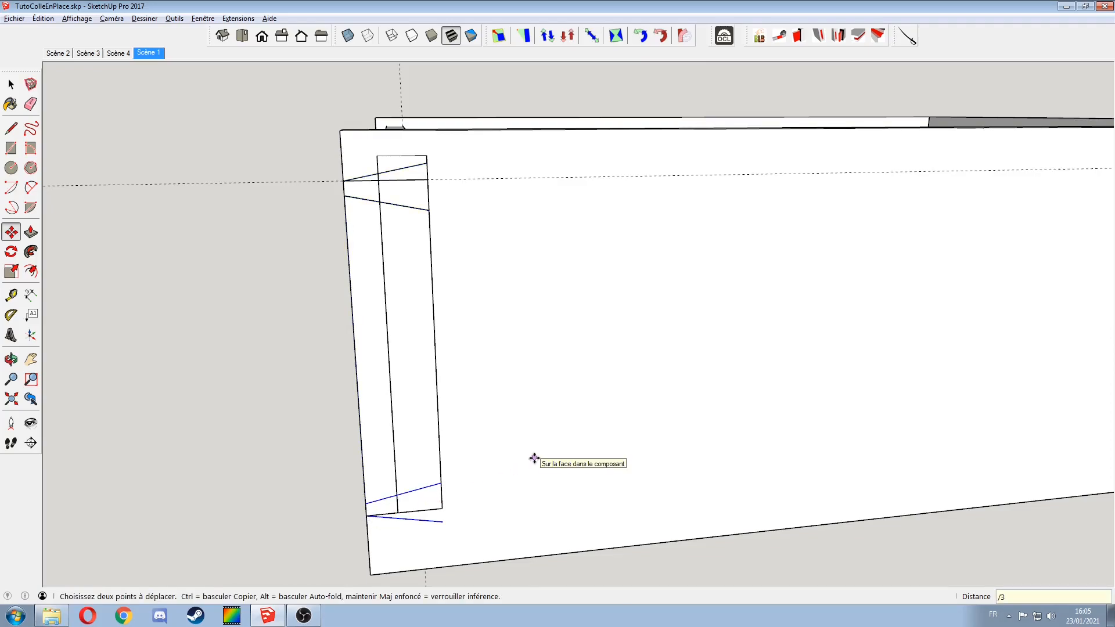
key(Return)
Step: Erase the sloped edges lying above the top horizontal line and below the bottom one
scroll(829, 389, down, 3)
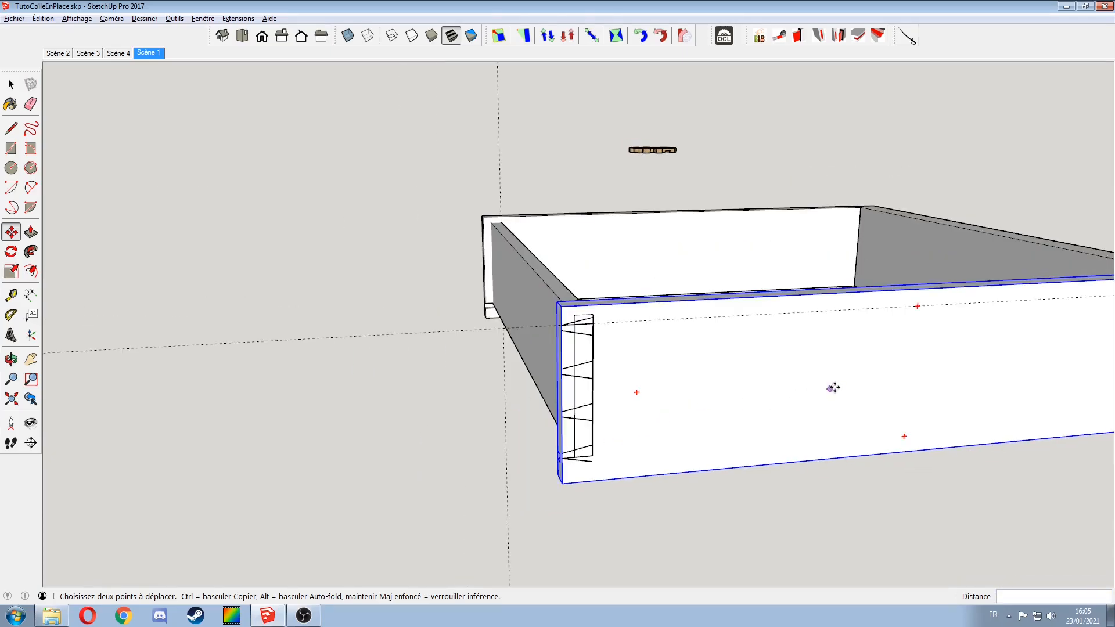
shift+middle_drag(842, 387, 625, 396)
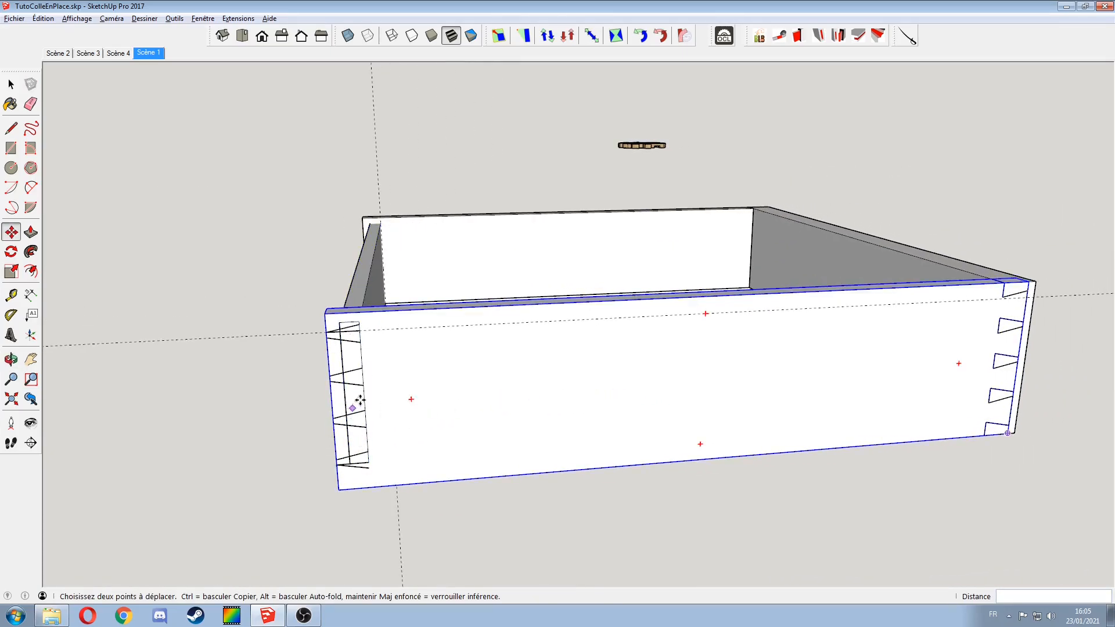
scroll(353, 401, up, 2)
scroll(352, 278, up, 2)
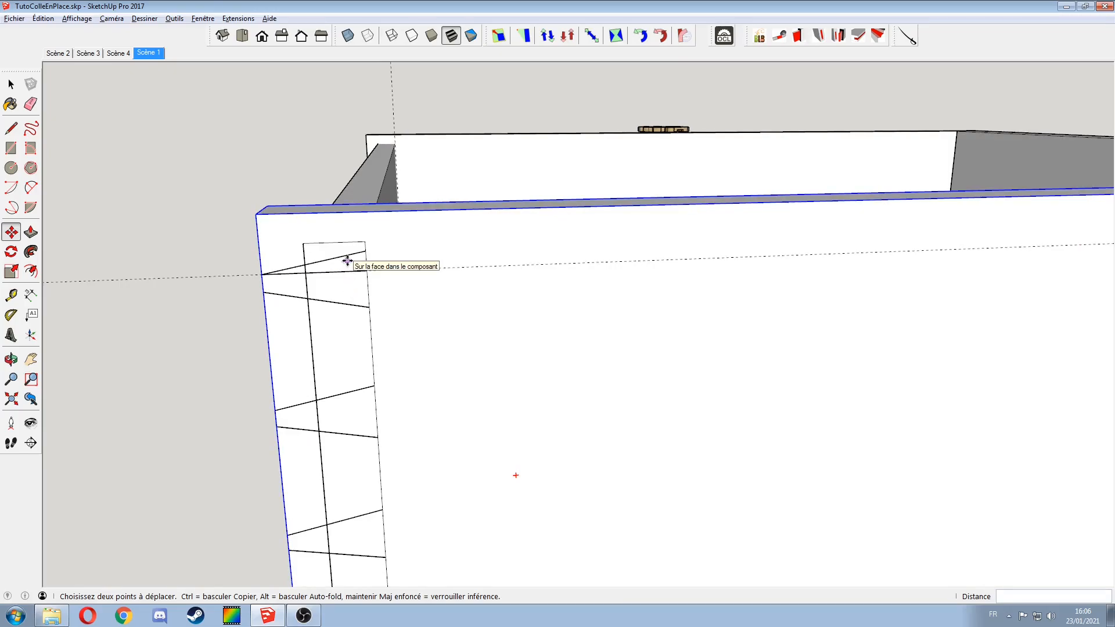
key(e)
click(351, 257)
scroll(354, 309, down, 3)
mouse_move(390, 399)
middle_down()
mouse_move(413, 311)
mouse_move(353, 499)
middle_up()
click(346, 533)
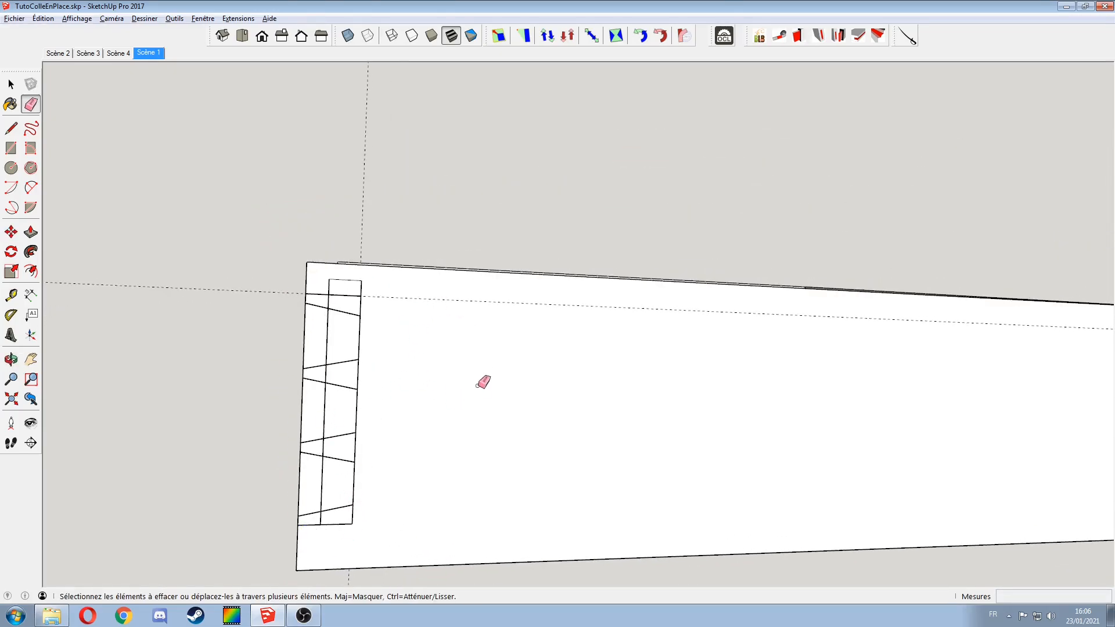
Step: Cut the dovetail layout lines and paste them in place inside the component of the board they lie on
key(space)
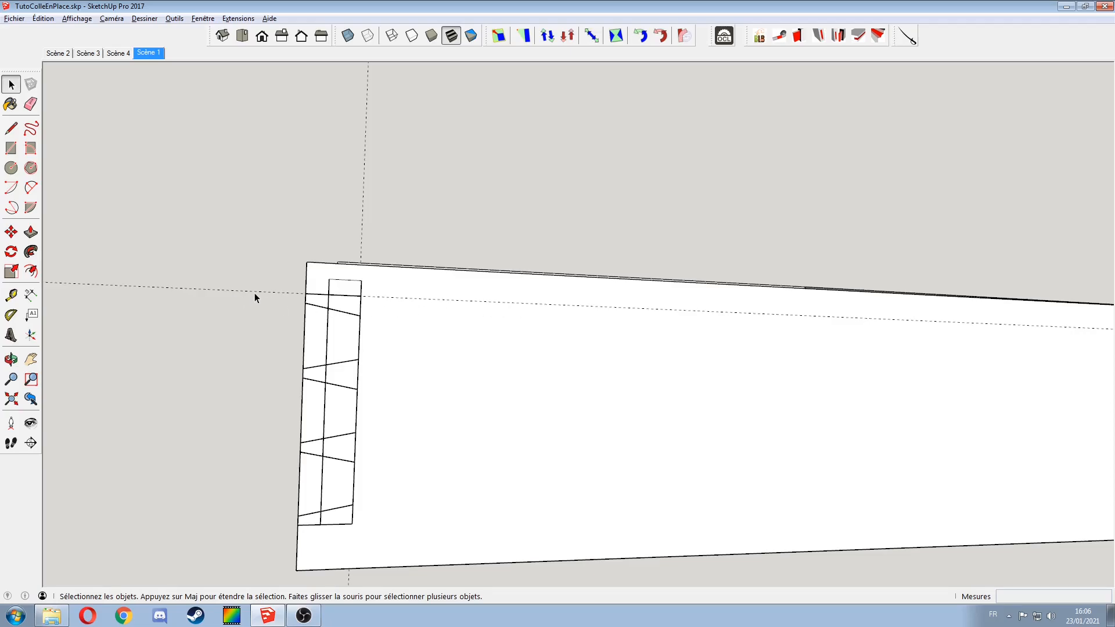
click(42, 18)
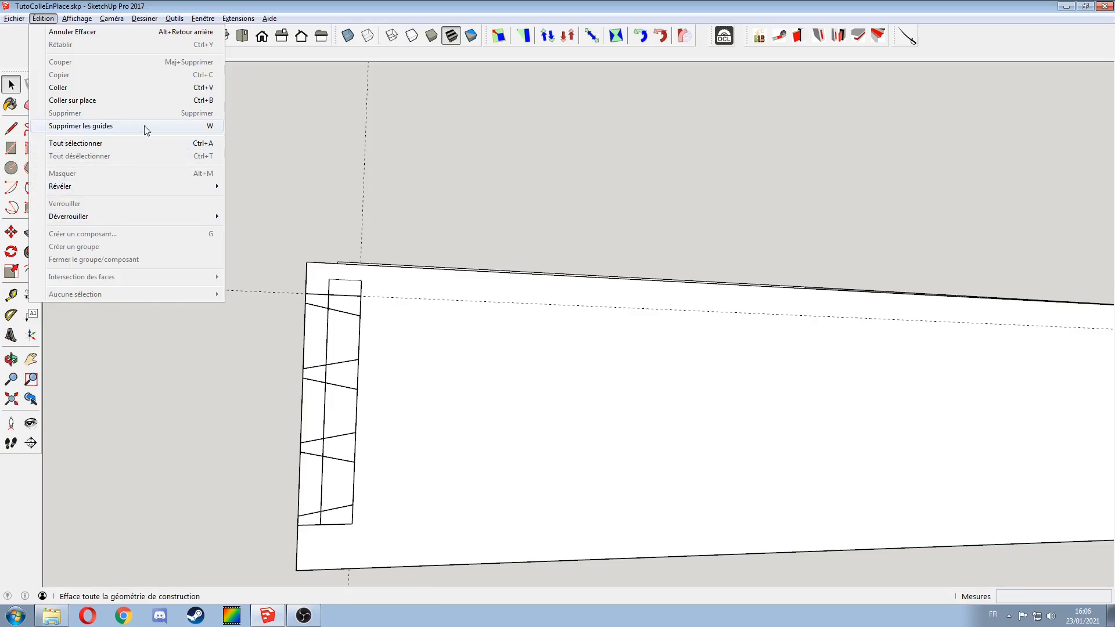
click(277, 198)
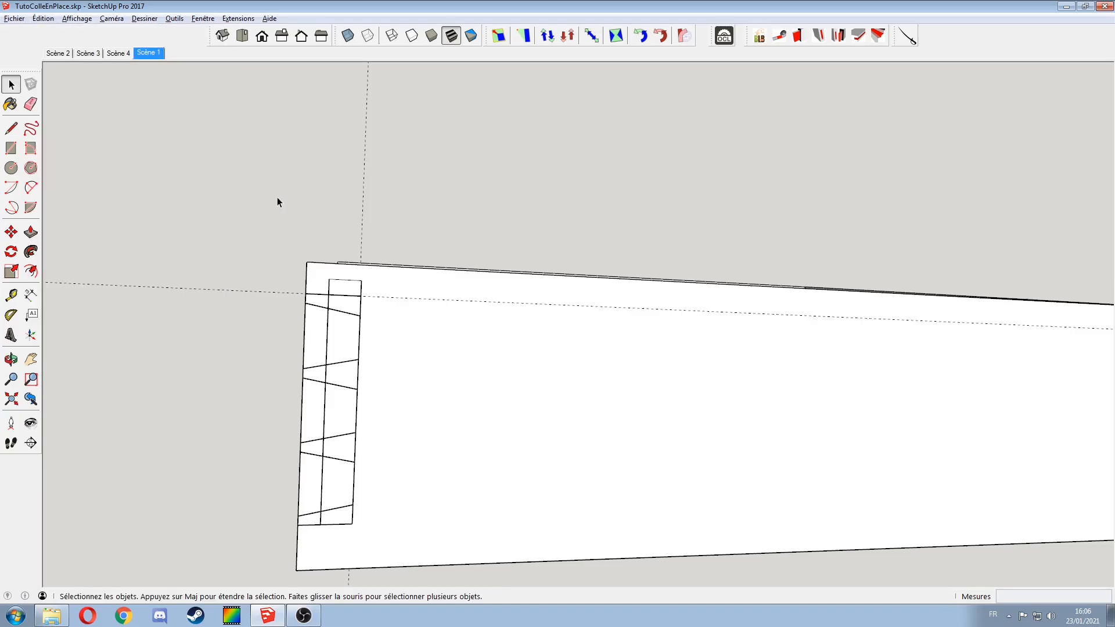
drag(240, 222, 403, 549)
middle_drag(381, 435, 203, 418)
drag(270, 252, 458, 555)
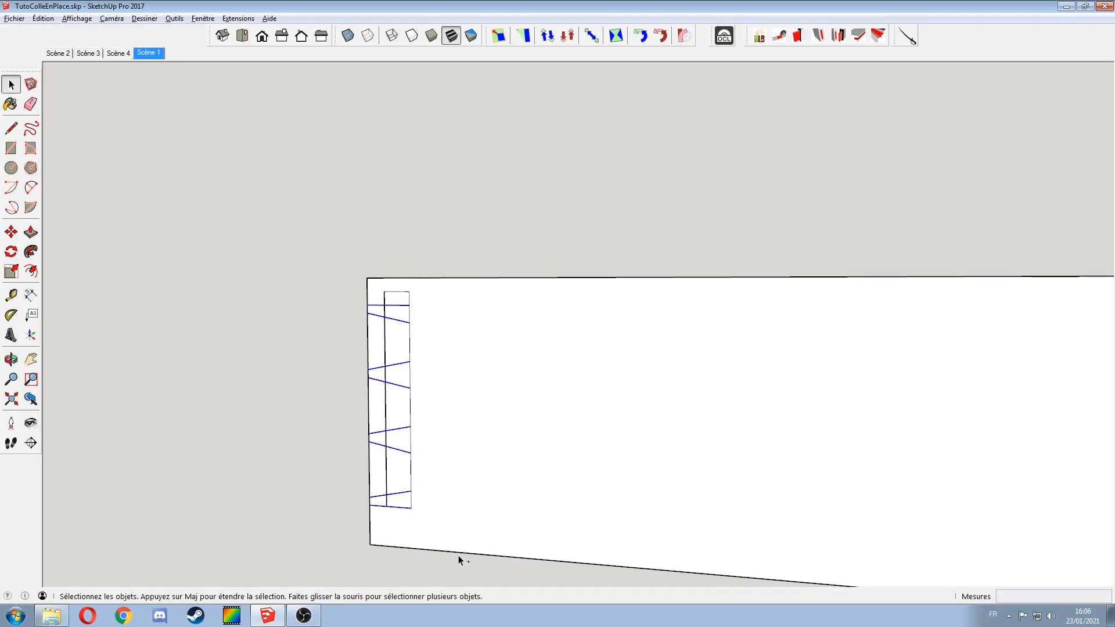
key(Delete)
double_click(481, 422)
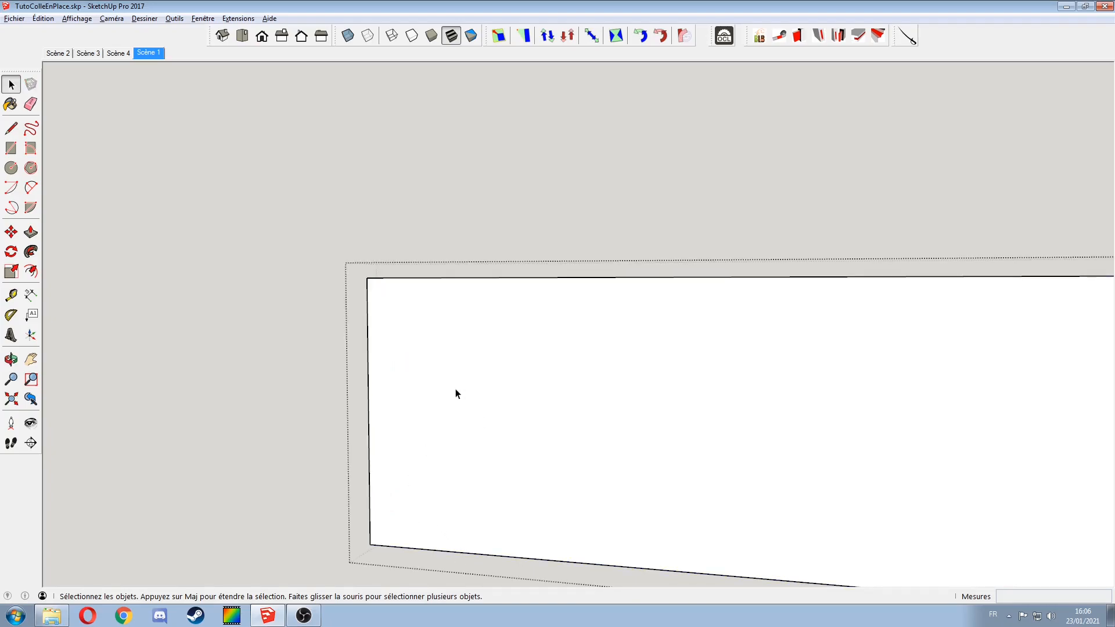
key(ctrl+shift+v)
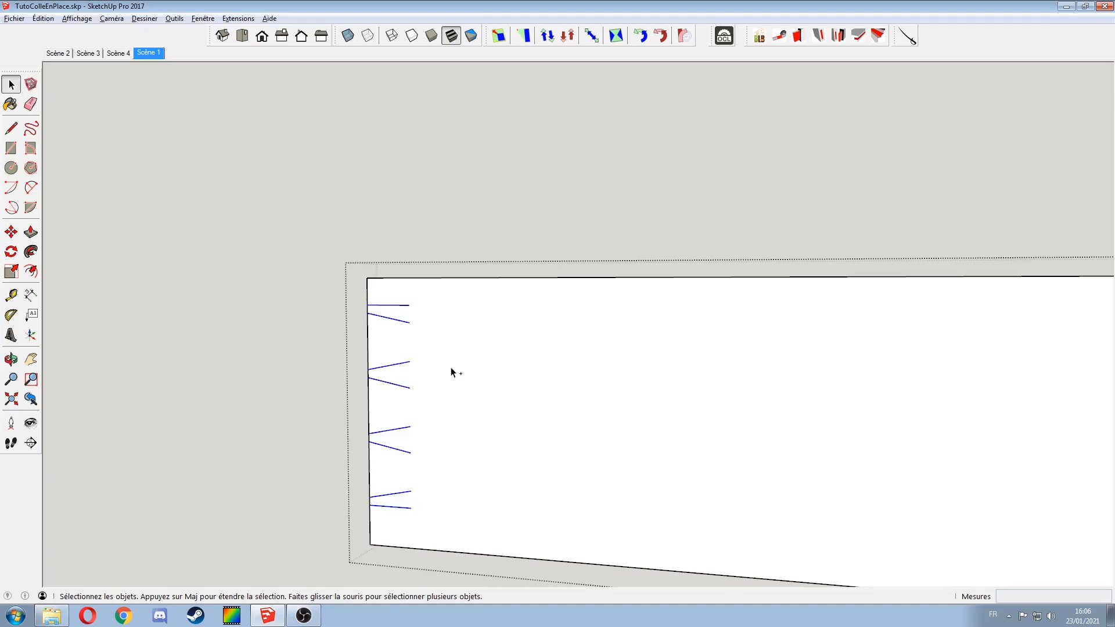
middle_drag(382, 311, 454, 340)
key(l)
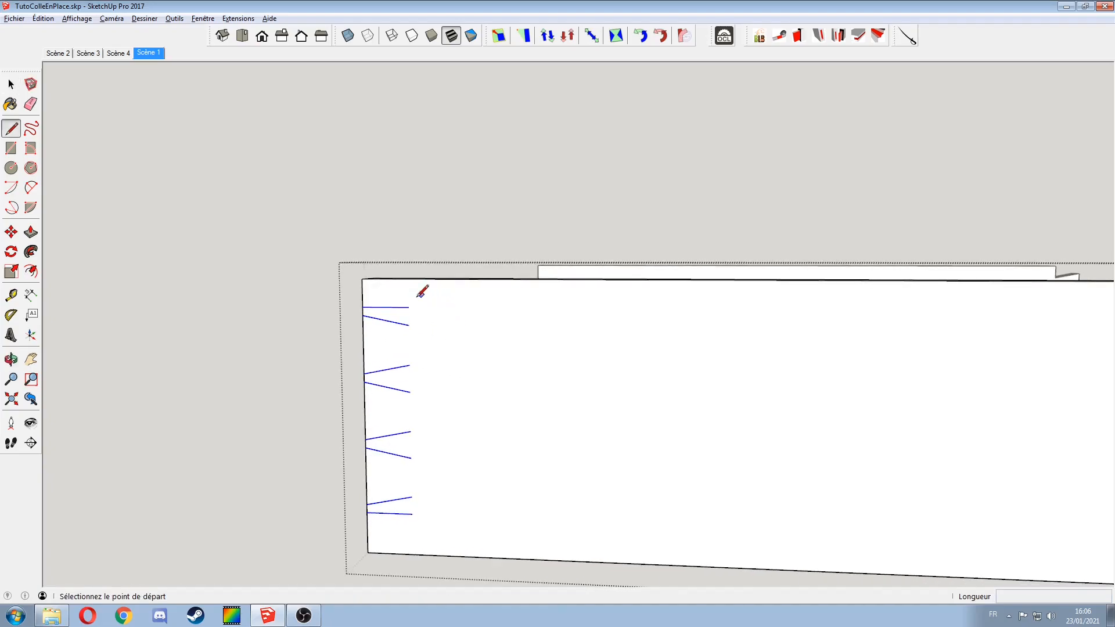
click(408, 306)
click(412, 516)
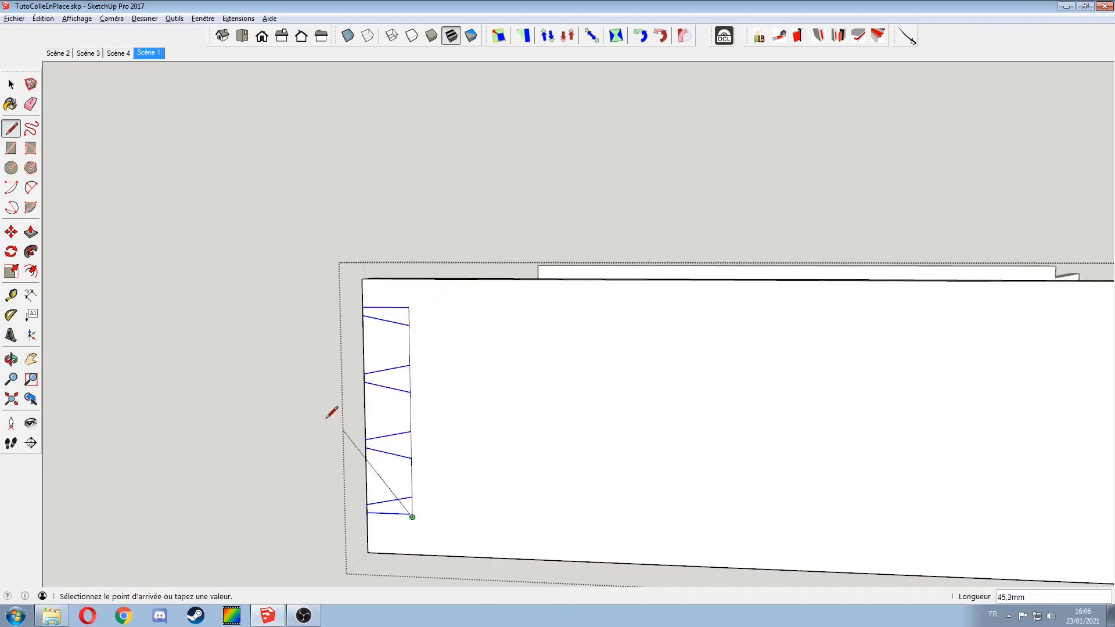
scroll(414, 510, up, 3)
key(ctrl+z)
Step: Join the inner ends of the pasted lines with a vertical line, and erase its segments between the wedge shapes
click(404, 169)
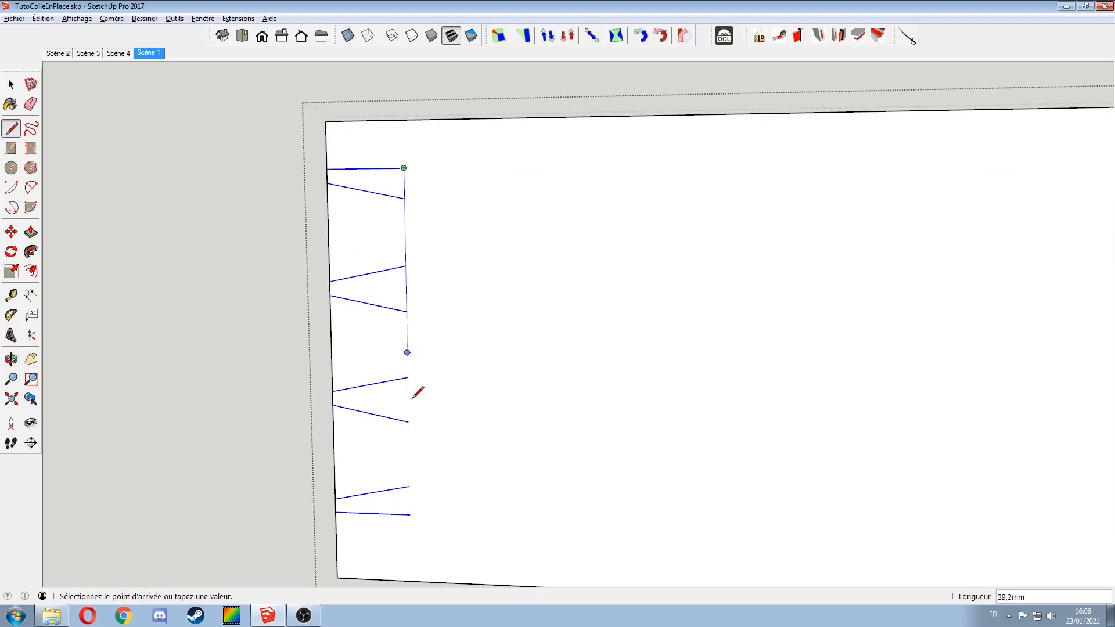
click(410, 515)
key(e)
click(409, 447)
click(406, 238)
click(408, 343)
Step: Push the four wedge shapes through the board's 12 mm thickness to cut the dovetail openings
scroll(360, 366, down, 3)
scroll(330, 312, up, 2)
key(p)
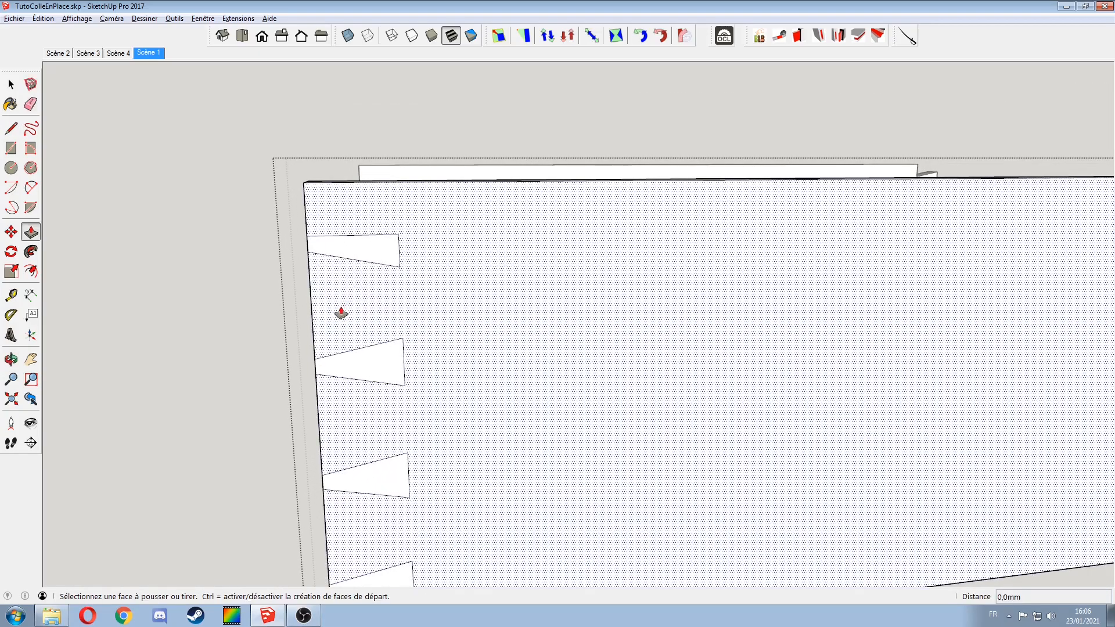
click(364, 250)
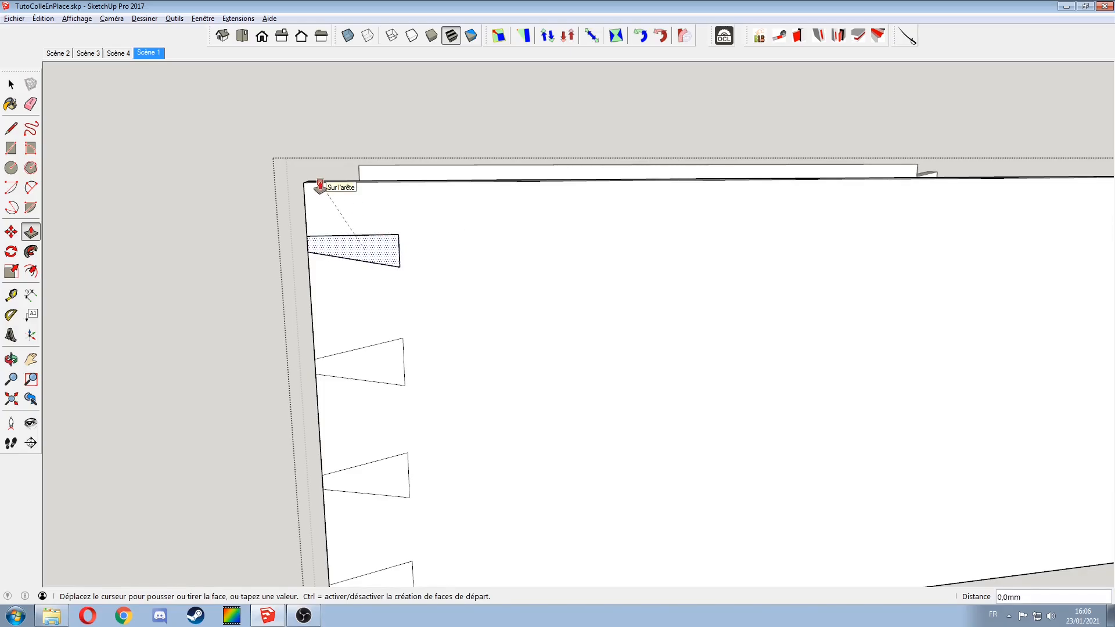
middle_drag(333, 184, 446, 306)
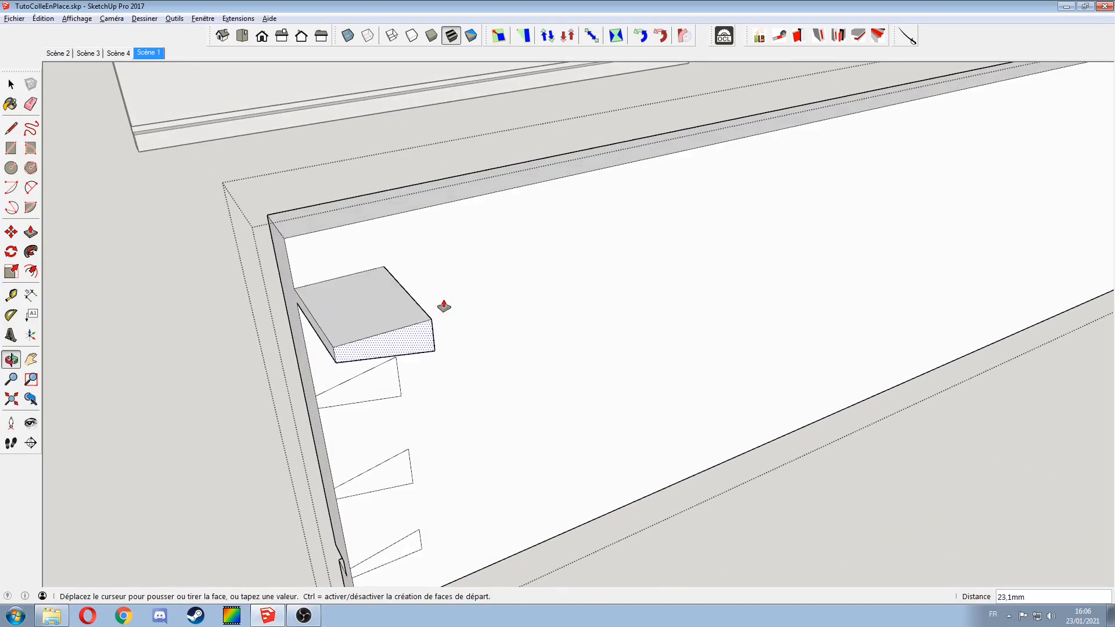
click(361, 207)
double_click(370, 396)
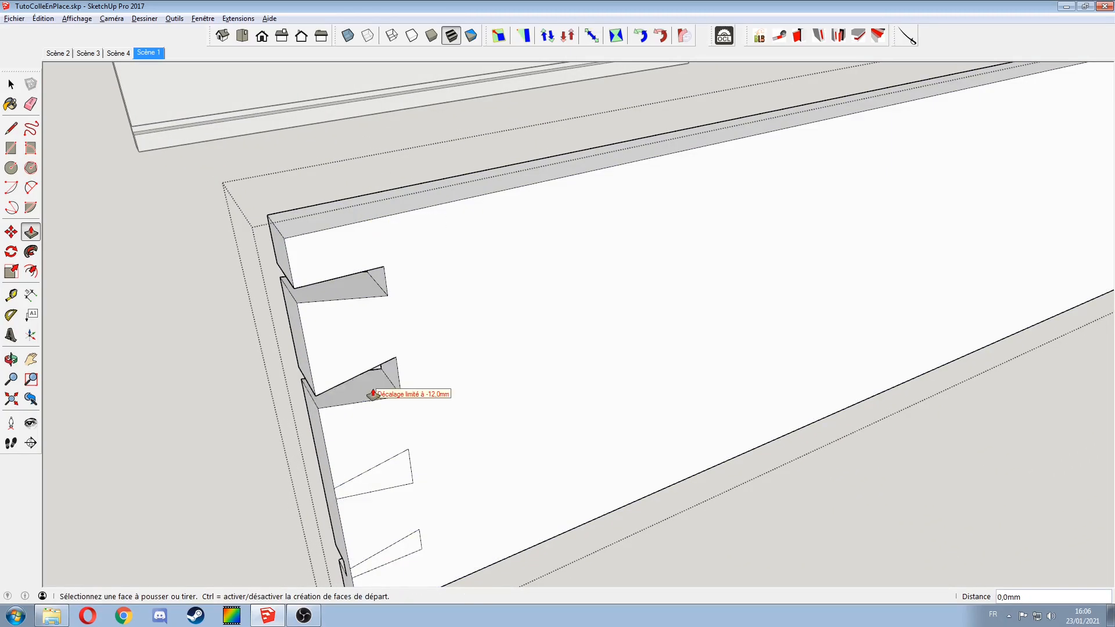
double_click(383, 486)
double_click(388, 557)
Step: Examine the dovetail openings at the board's end, especially where the lowest one meets the groove
middle_drag(349, 536, 483, 344)
scroll(361, 466, down, 1)
shift+middle_drag(361, 465, 518, 348)
scroll(469, 482, up, 2)
scroll(471, 475, down, 1)
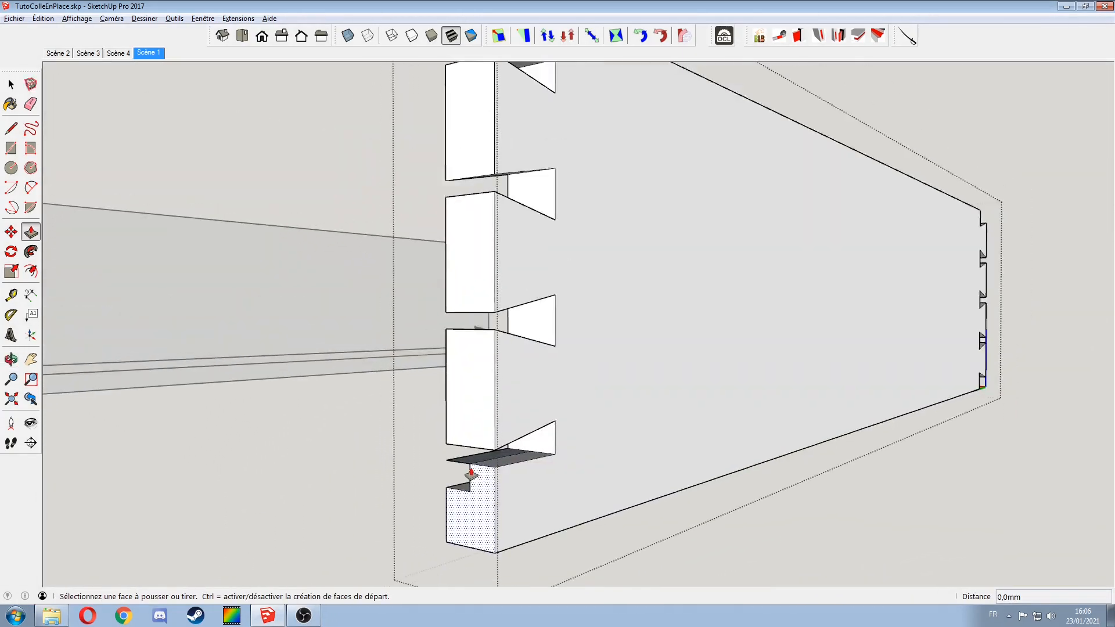
scroll(471, 475, down, 1)
key(e)
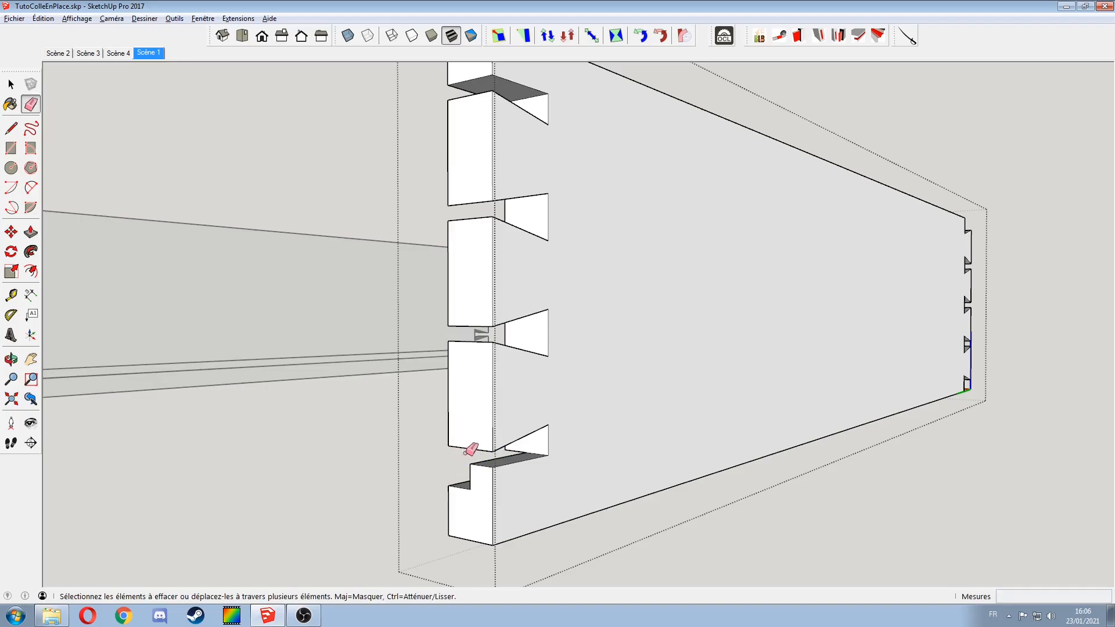
scroll(467, 454, down, 2)
Step: Paste the dovetail layout lines in place inside the adjoining board's component, across its end face
key(space)
middle_drag(336, 445, 474, 356)
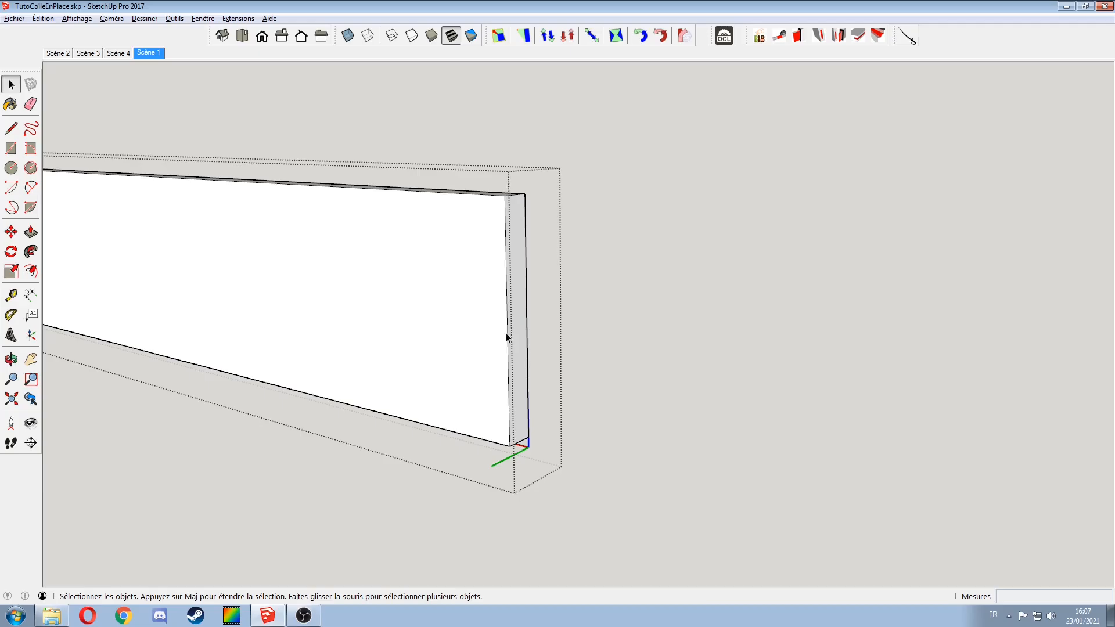
click(505, 337)
drag(511, 332, 280, 356)
key(space)
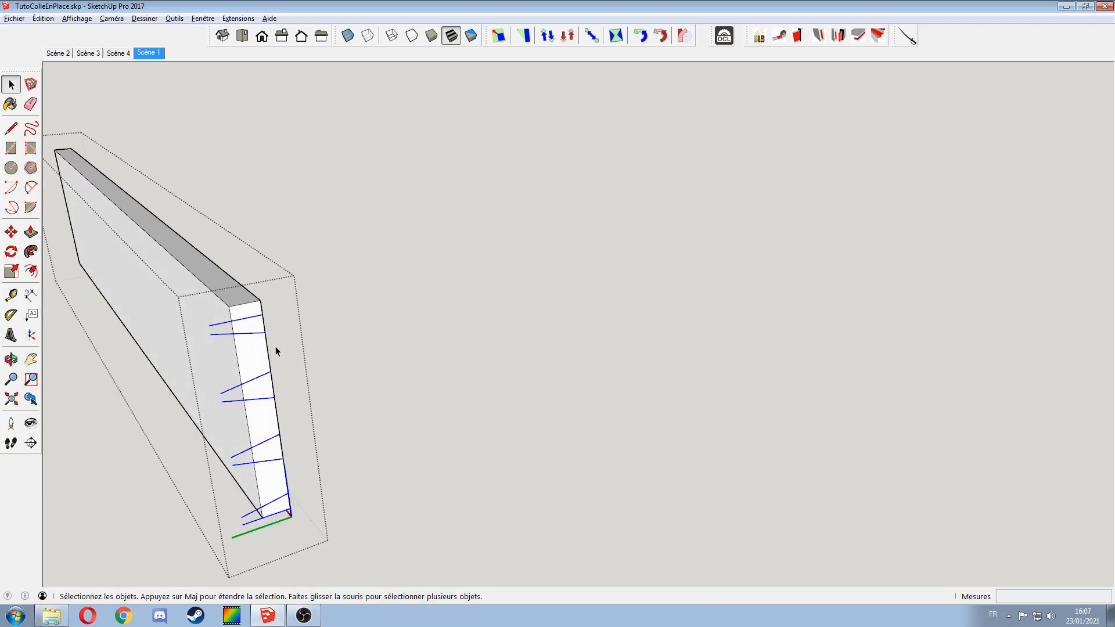
middle_drag(258, 463, 171, 304)
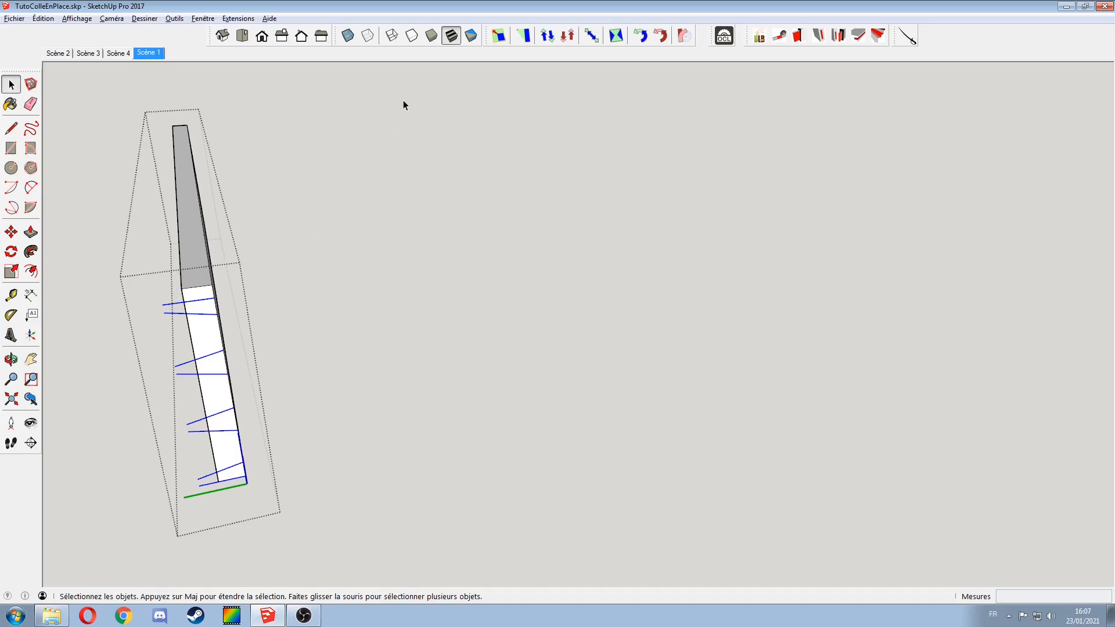
Step: Remove the portions of the pasted lines that overhang the adjoining board's end face
middle_drag(375, 273, 527, 326)
scroll(407, 273, up, 5)
scroll(398, 266, up, 4)
scroll(555, 279, down, 8)
middle_drag(583, 279, 469, 271)
scroll(511, 261, up, 4)
drag(445, 421, 445, 424)
middle_drag(422, 406, 577, 386)
scroll(656, 388, down, 3)
shift+middle_drag(657, 388, 316, 330)
scroll(616, 433, up, 5)
scroll(650, 428, down, 4)
shift+middle_drag(729, 394, 569, 393)
scroll(591, 399, up, 3)
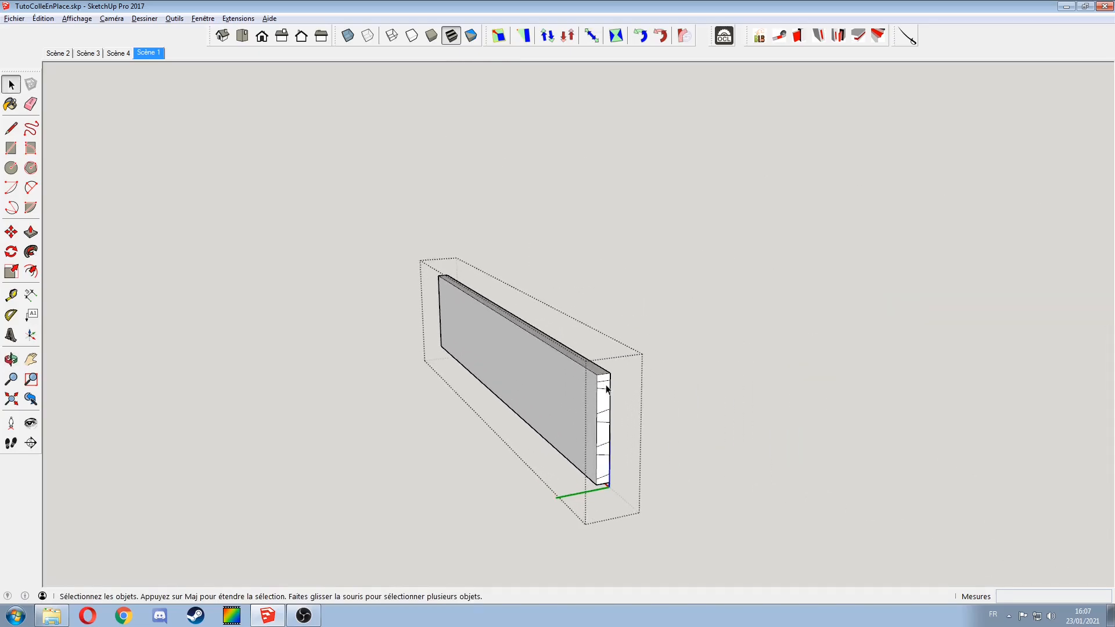
Step: Push in the waste areas around the pins on the adjoining board's end face, repeating the previous Push/Pull depth
key(p)
double_click(605, 381)
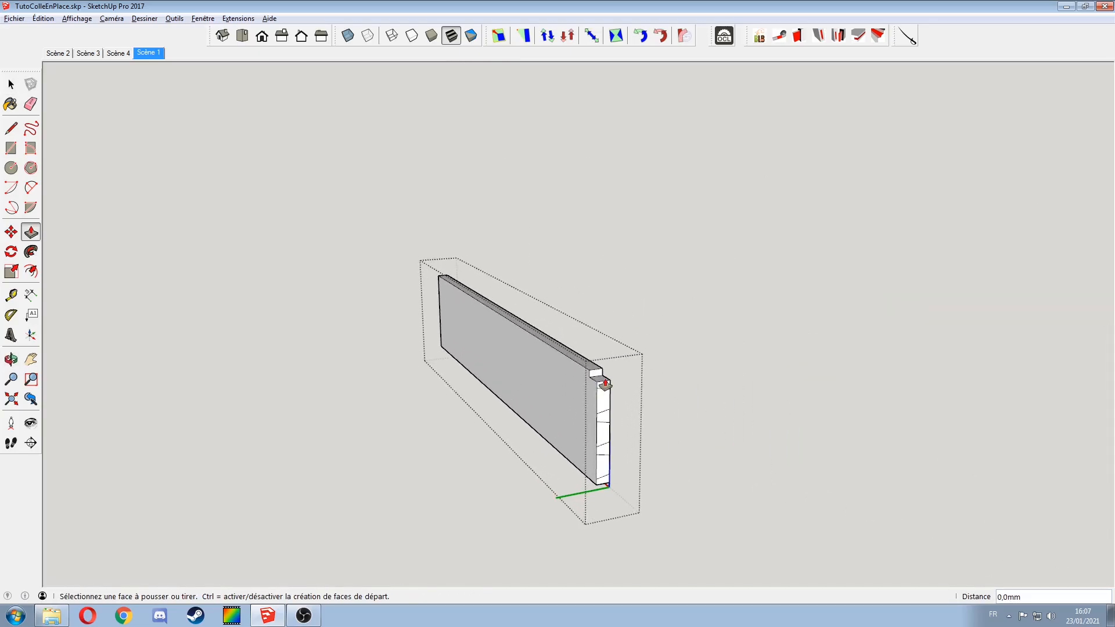
double_click(604, 406)
click(605, 434)
click(604, 437)
double_click(604, 467)
Step: Copy the dovetail layout from the finished end of the board onto its opposite end face, corner to corner
middle_drag(512, 391, 695, 356)
key(space)
drag(677, 323, 715, 465)
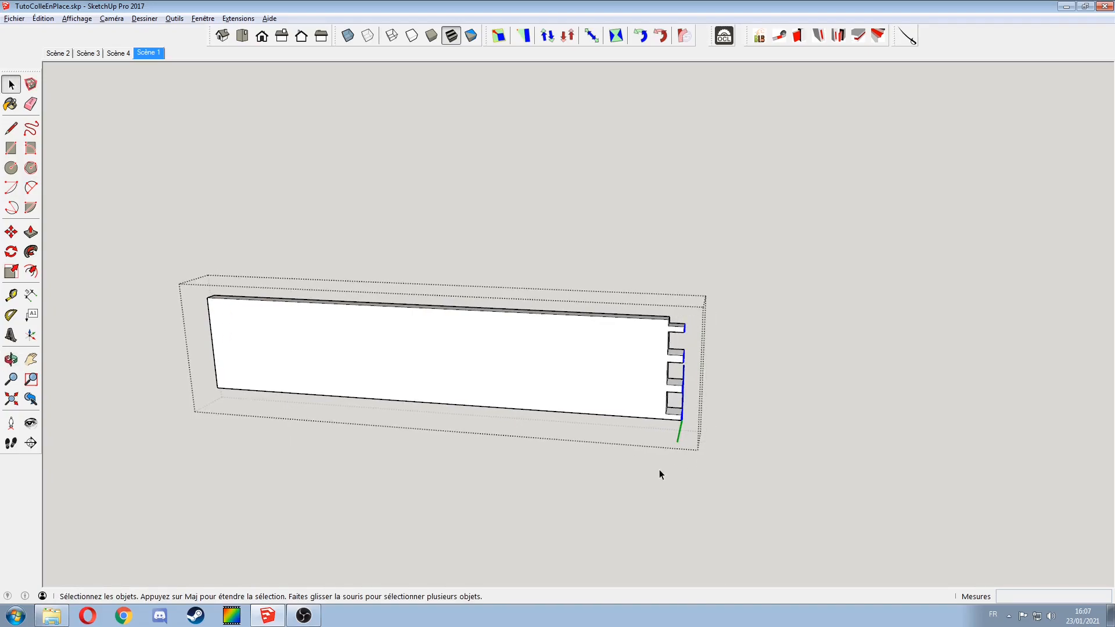
key(m)
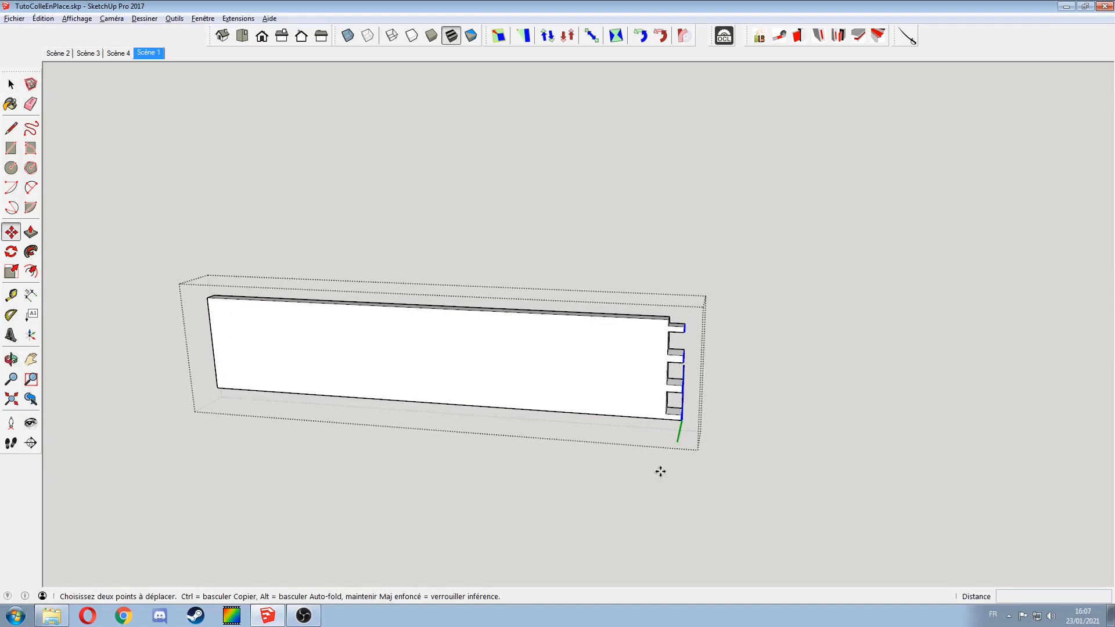
click(682, 419)
key(ctrl)
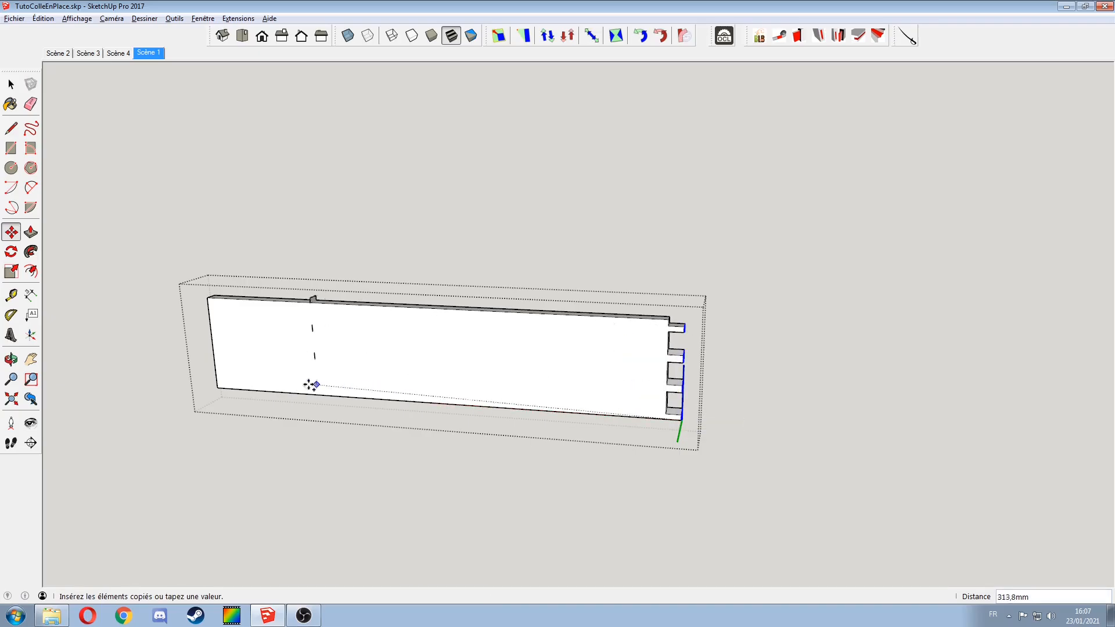
click(219, 388)
middle_drag(331, 374, 476, 379)
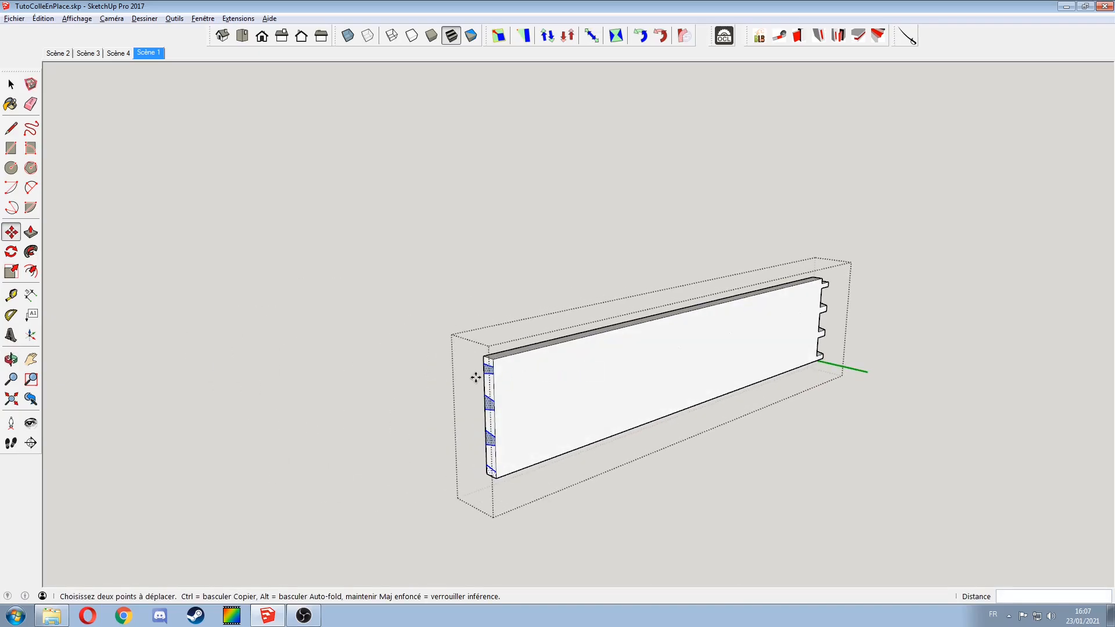
Step: Push in the waste areas around the pins on the opposite end face, repeating the previous Push/Pull depth
key(p)
scroll(498, 391, up, 2)
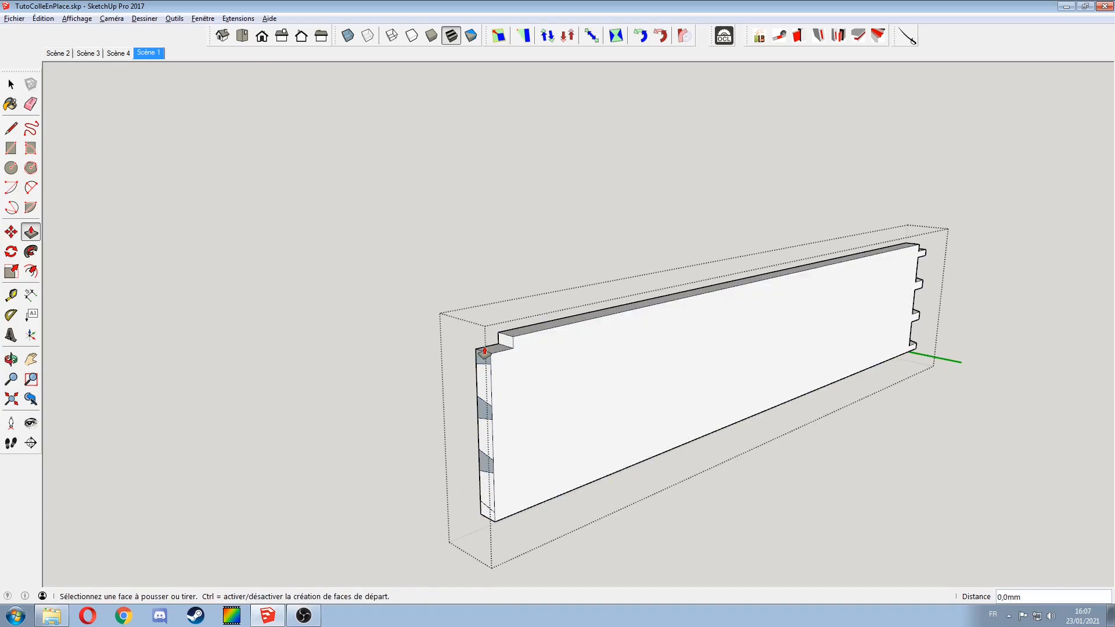
double_click(484, 377)
double_click(485, 434)
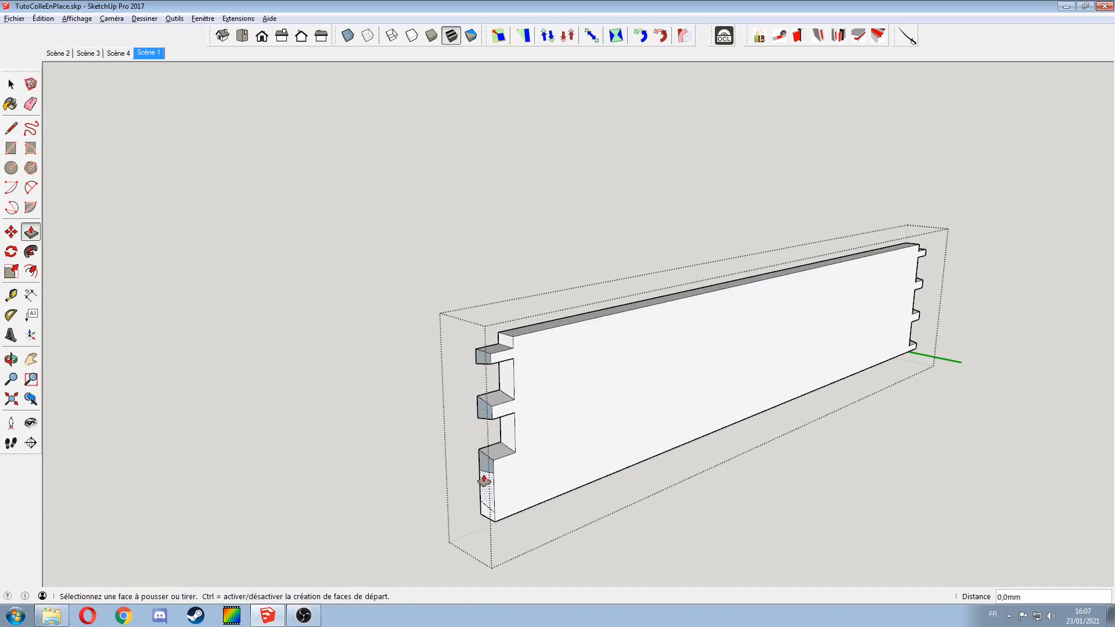
double_click(488, 496)
Step: Round the board's top edge by drawing an arc on its end above the top pin and pushing both corner wastes through the full length
middle_drag(510, 354, 634, 378)
scroll(630, 381, up, 4)
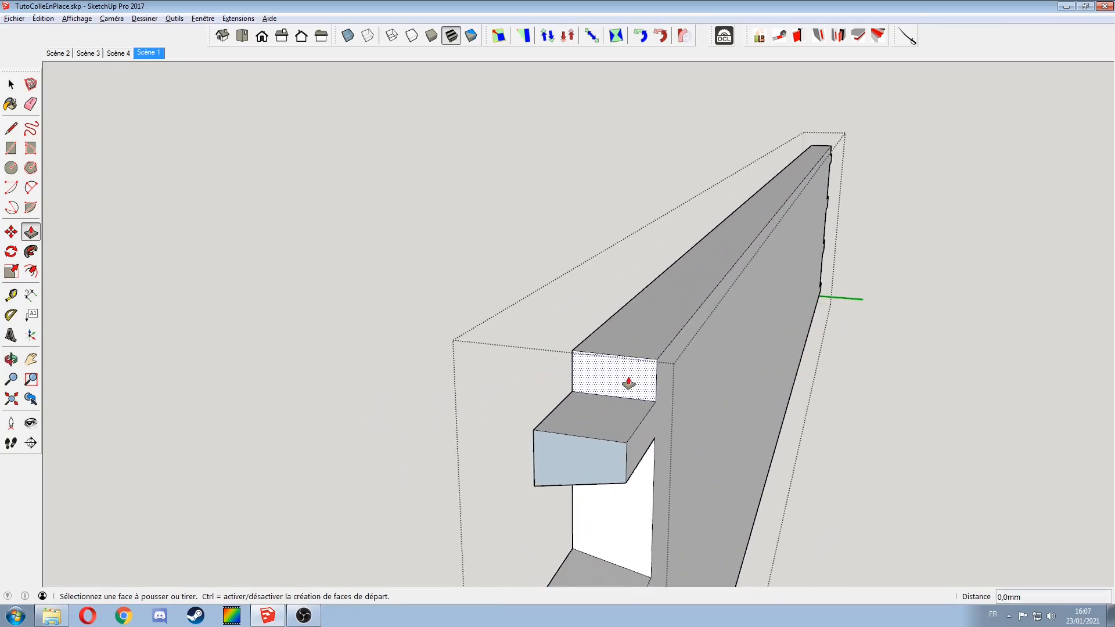
scroll(629, 384, up, 1)
key(a)
click(566, 370)
click(660, 380)
click(614, 351)
key(p)
click(652, 373)
click(842, 145)
double_click(577, 360)
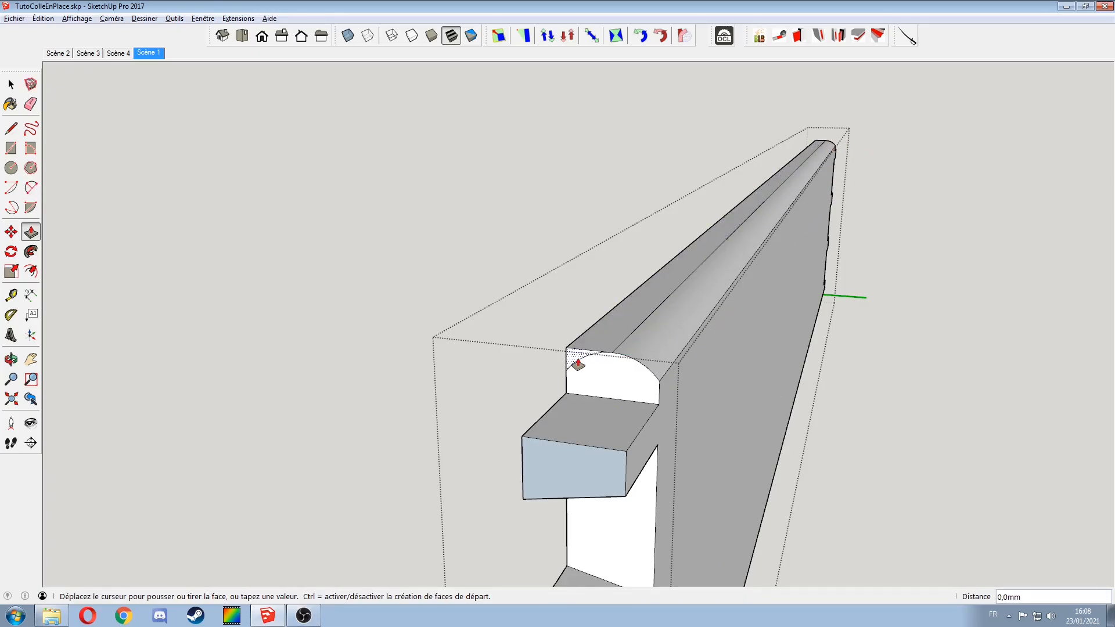
Step: Soften the crease line running along the crown of the board's rounded top edge
key(space)
click(644, 348)
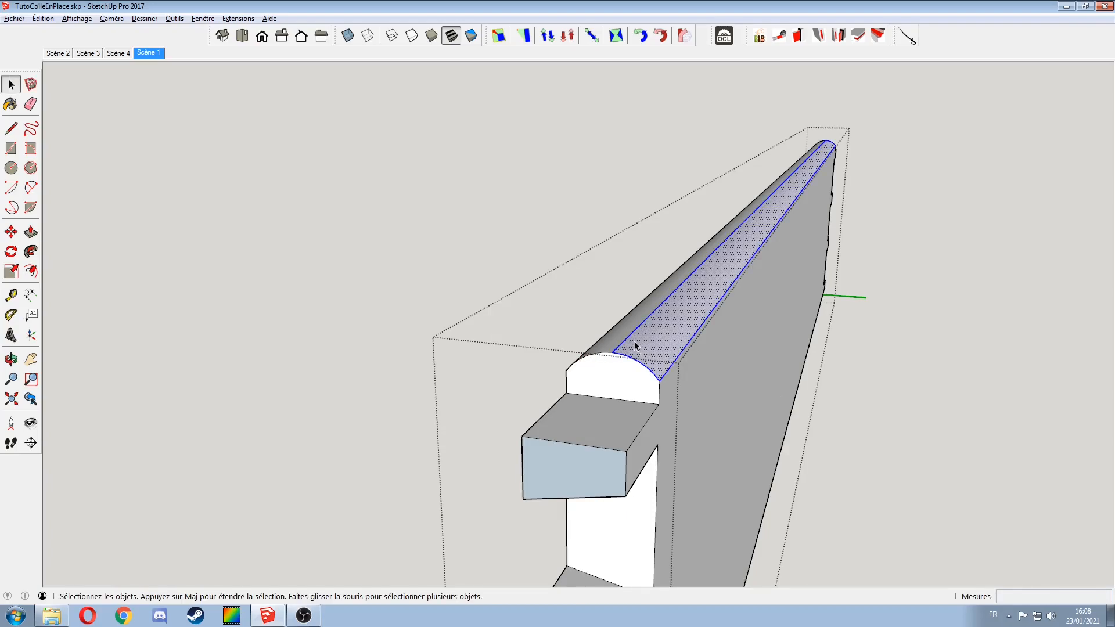
key(e)
ctrl+drag(638, 337, 635, 327)
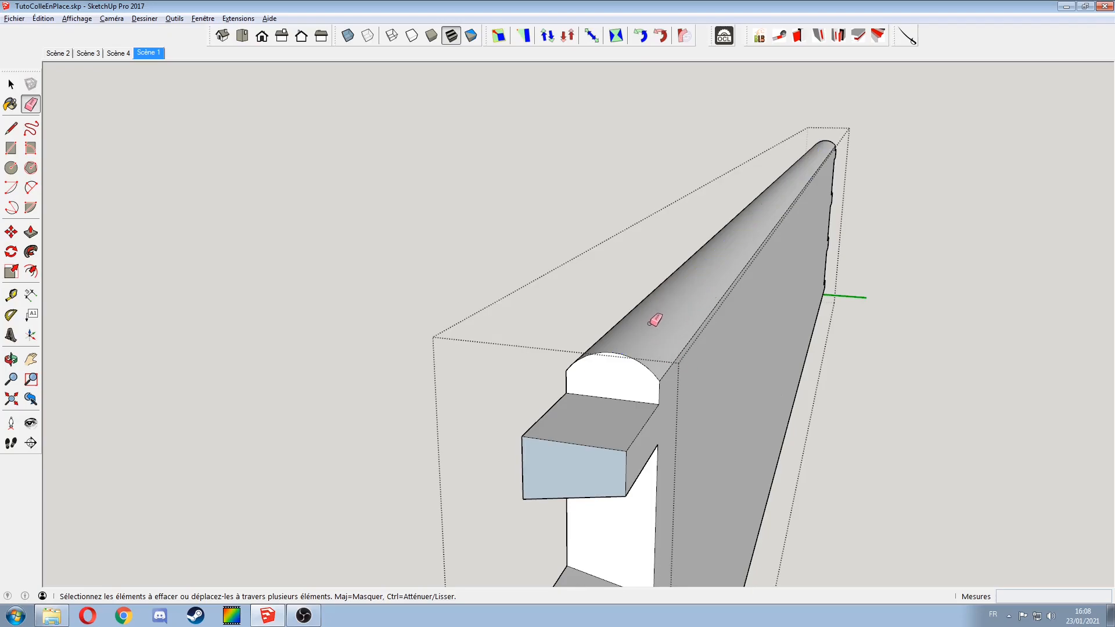
Step: Undo the softening, try erasing the crease line outright with the Eraser, and undo that deletion
key(ctrl+z)
middle_drag(659, 334, 671, 331)
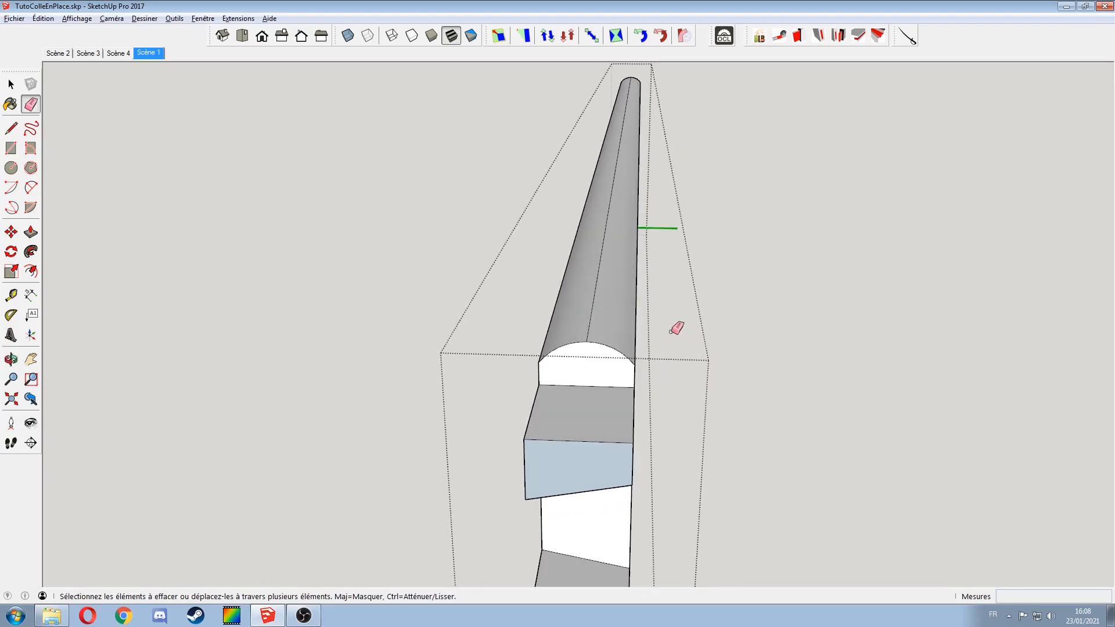
click(590, 312)
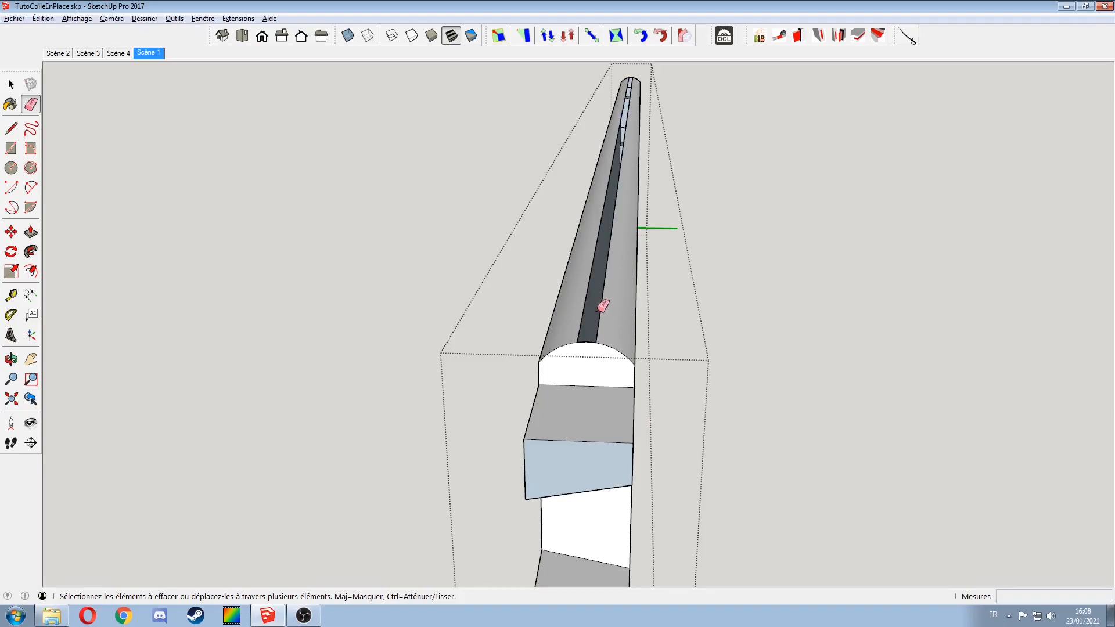
key(ctrl+z)
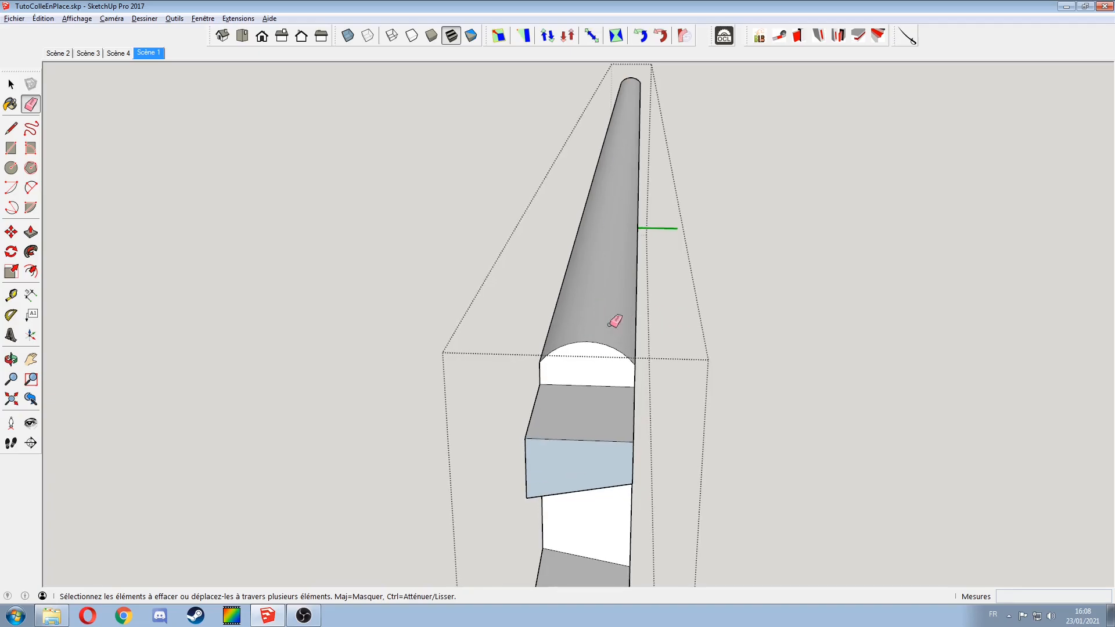
Step: Leave the board's component and examine the assembled drawer box, its dovetailed corners and the rounded back board from several sides
middle_drag(625, 321, 594, 366)
scroll(589, 369, down, 1)
key(space)
click(665, 441)
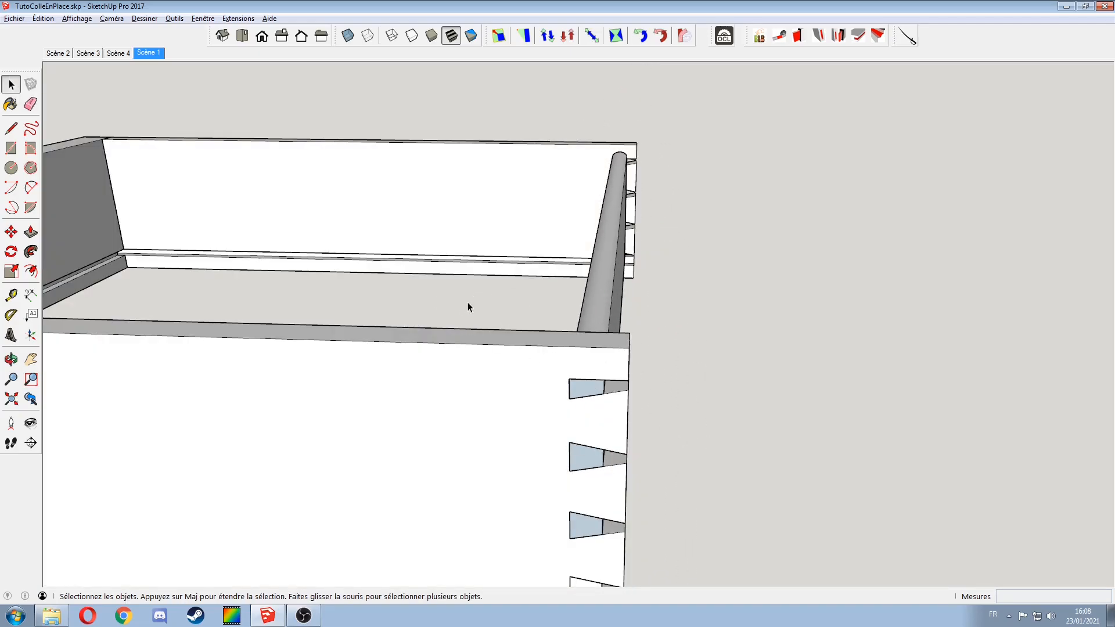
scroll(455, 305, down, 3)
scroll(221, 232, down, 2)
middle_drag(221, 232, 569, 349)
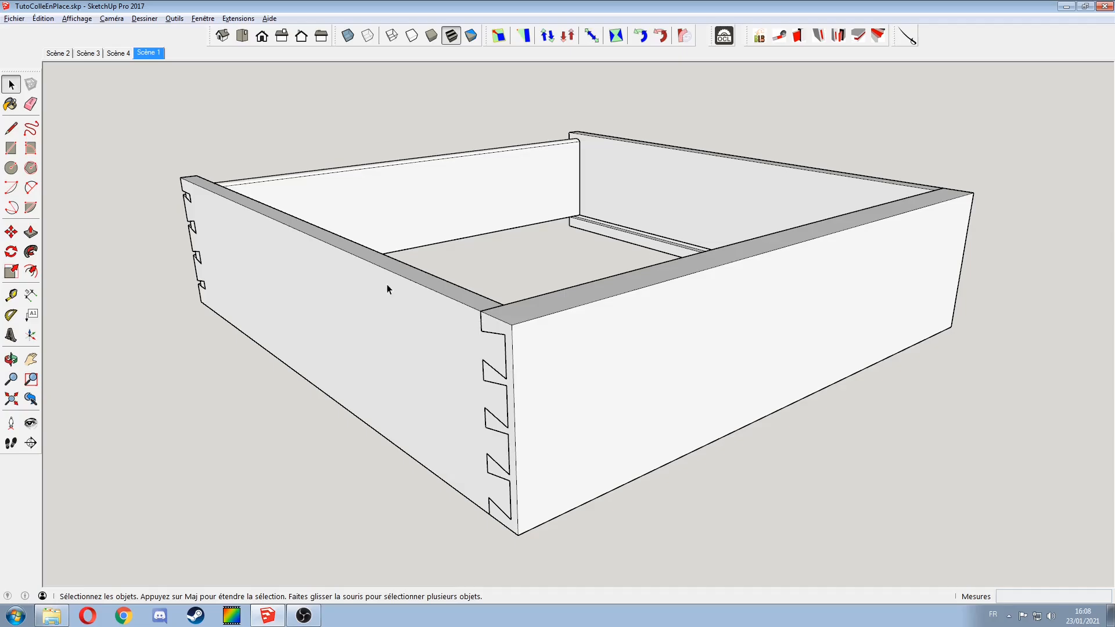
middle_drag(342, 327, 479, 367)
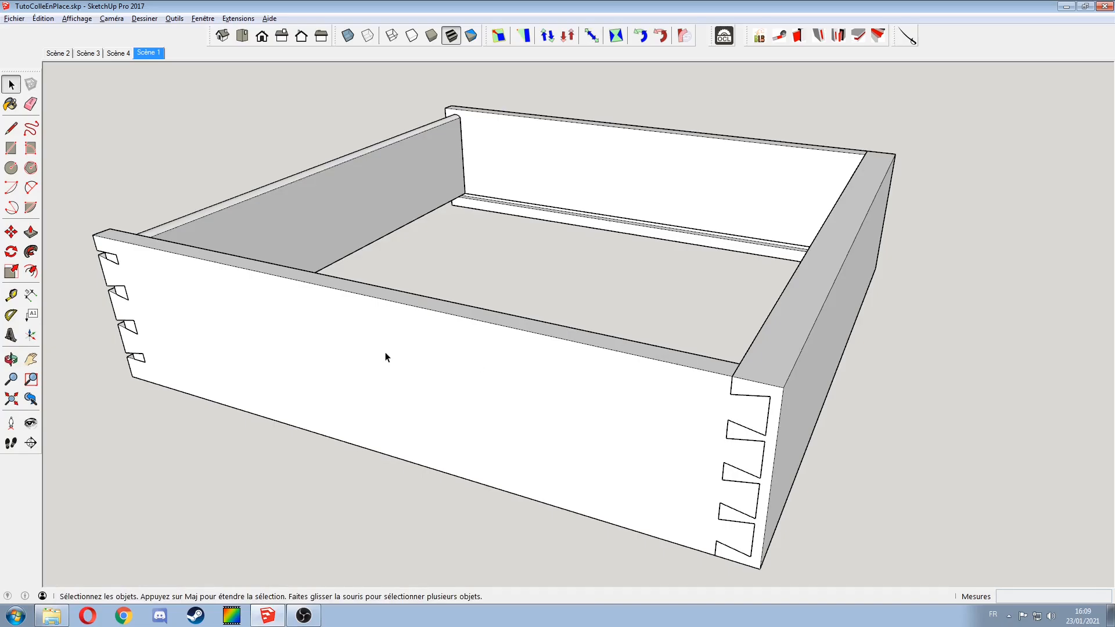
middle_drag(413, 369, 468, 362)
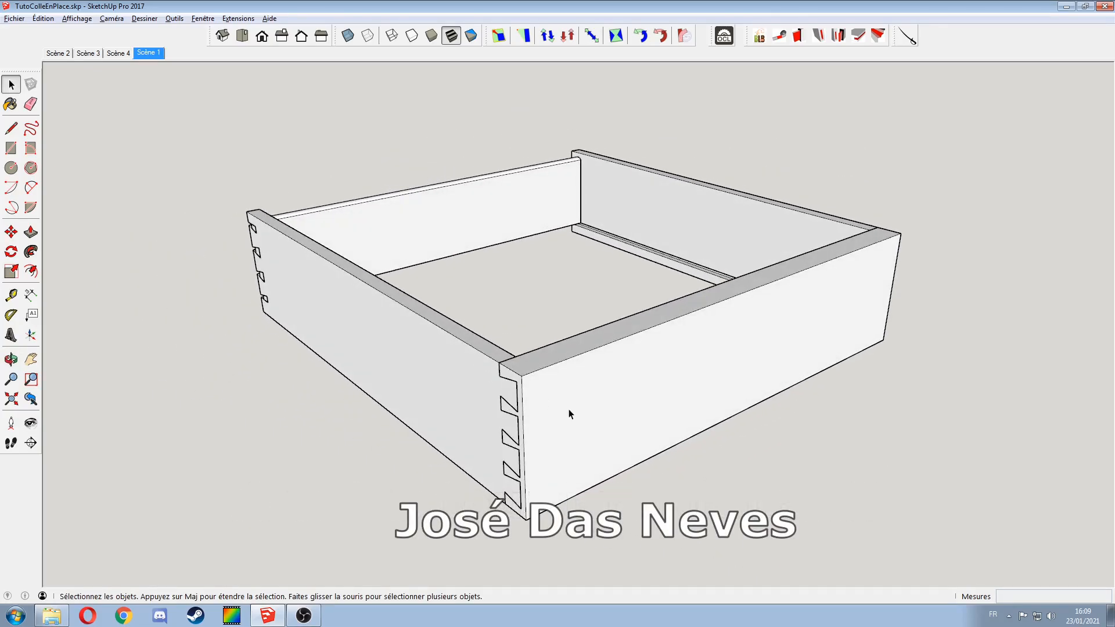